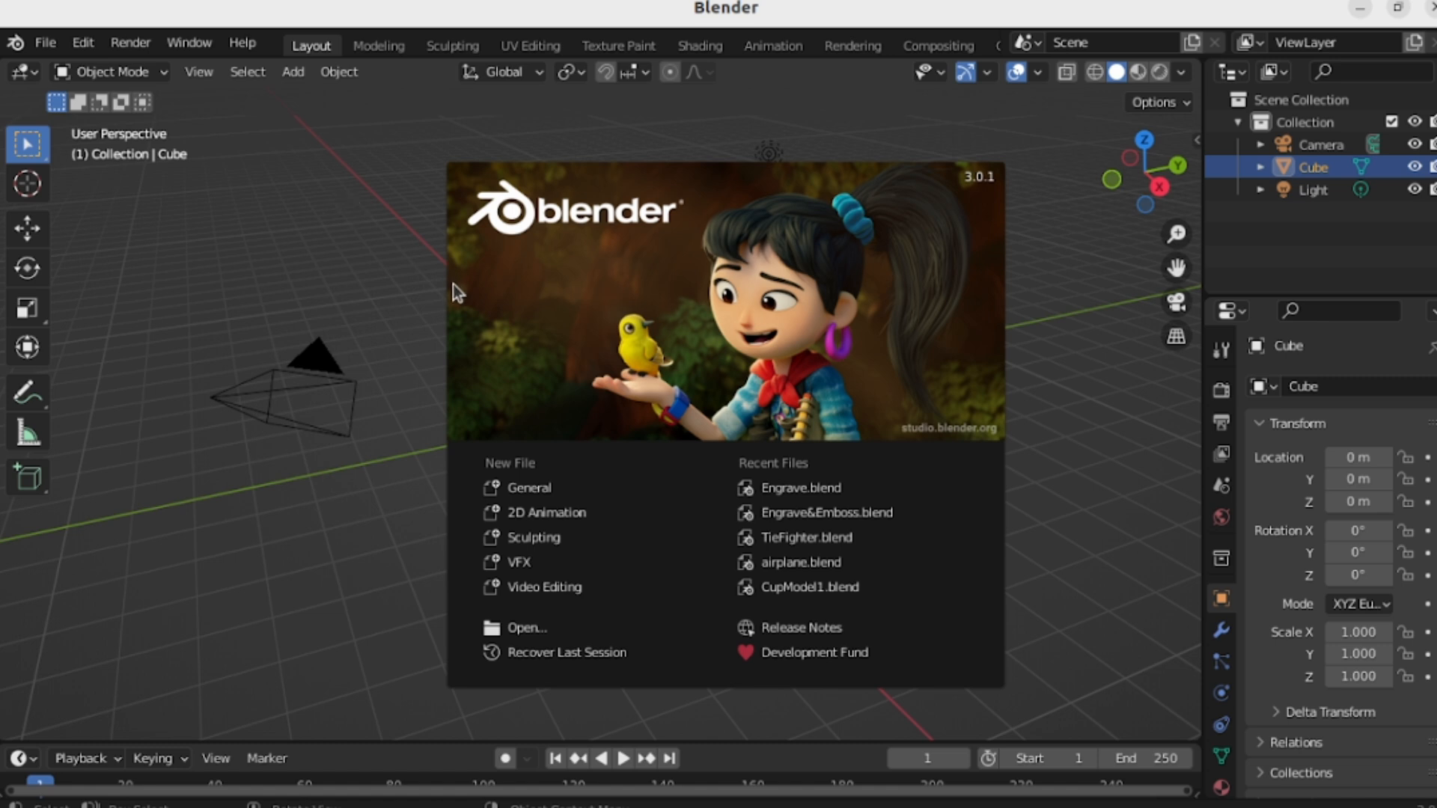
# Create a new General file and hide the default light and camera in the viewport.
pyautogui.click(538, 490)
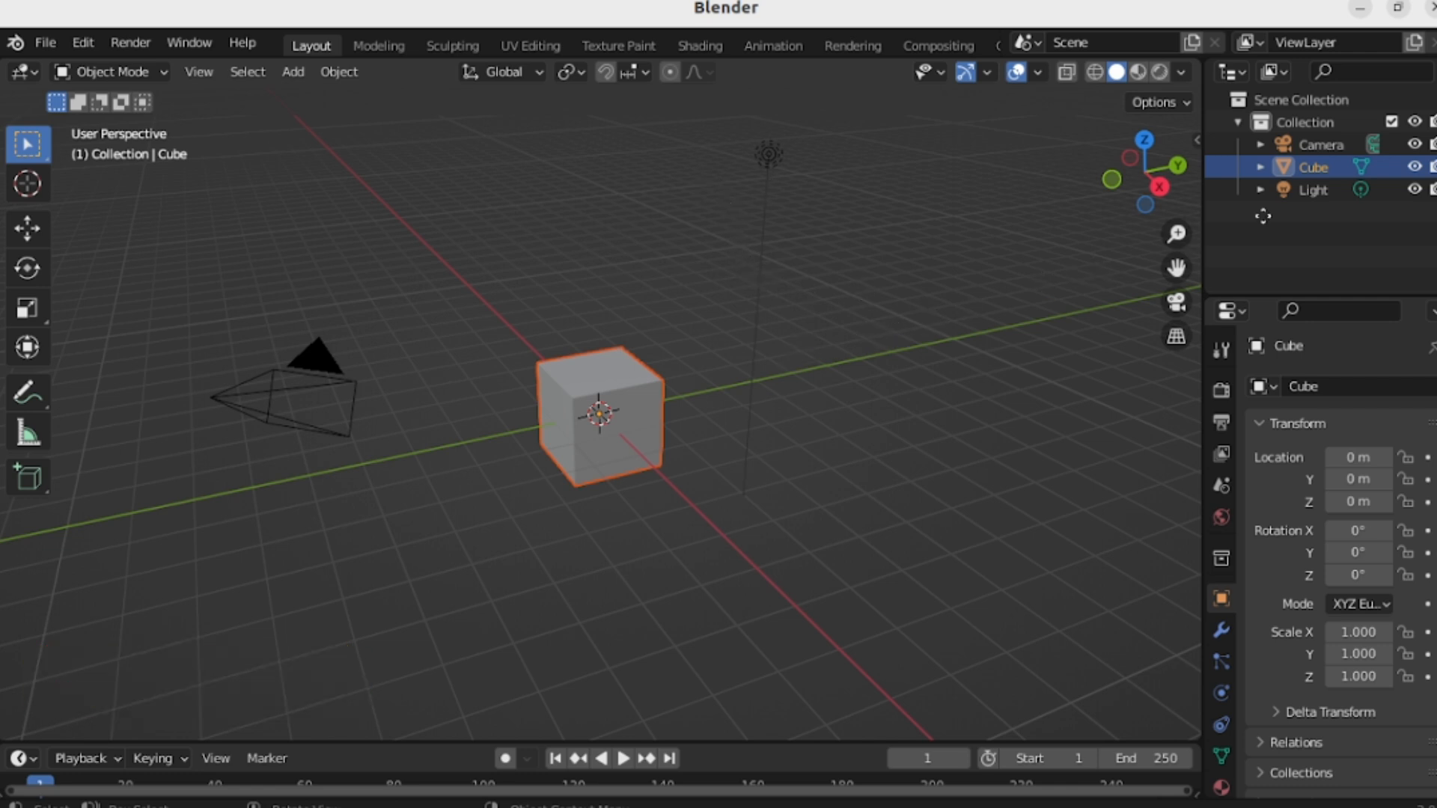
pyautogui.click(1414, 190)
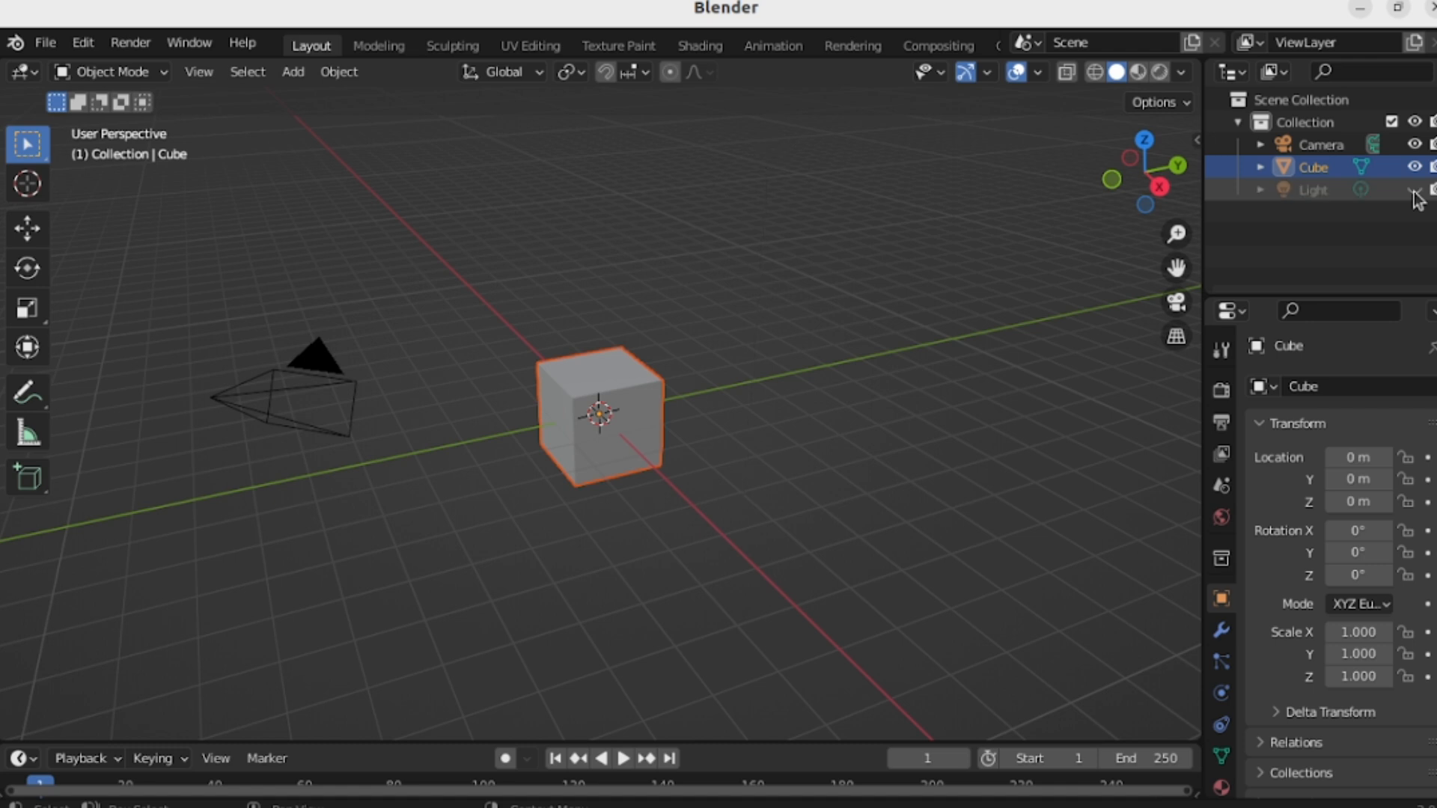
pyautogui.click(1415, 144)
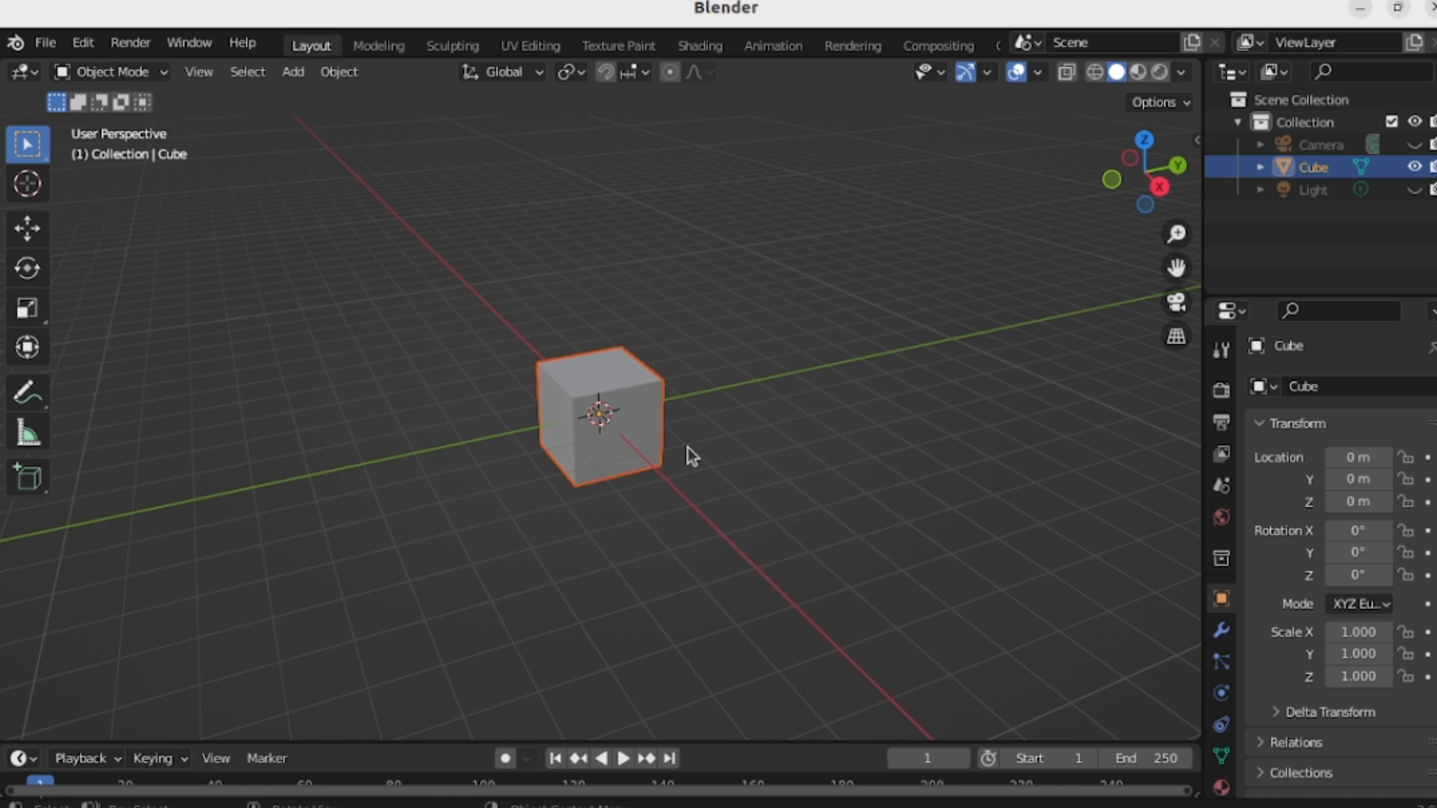
# Delete the default cube and add a new mesh cube at the origin.
pyautogui.press('x')
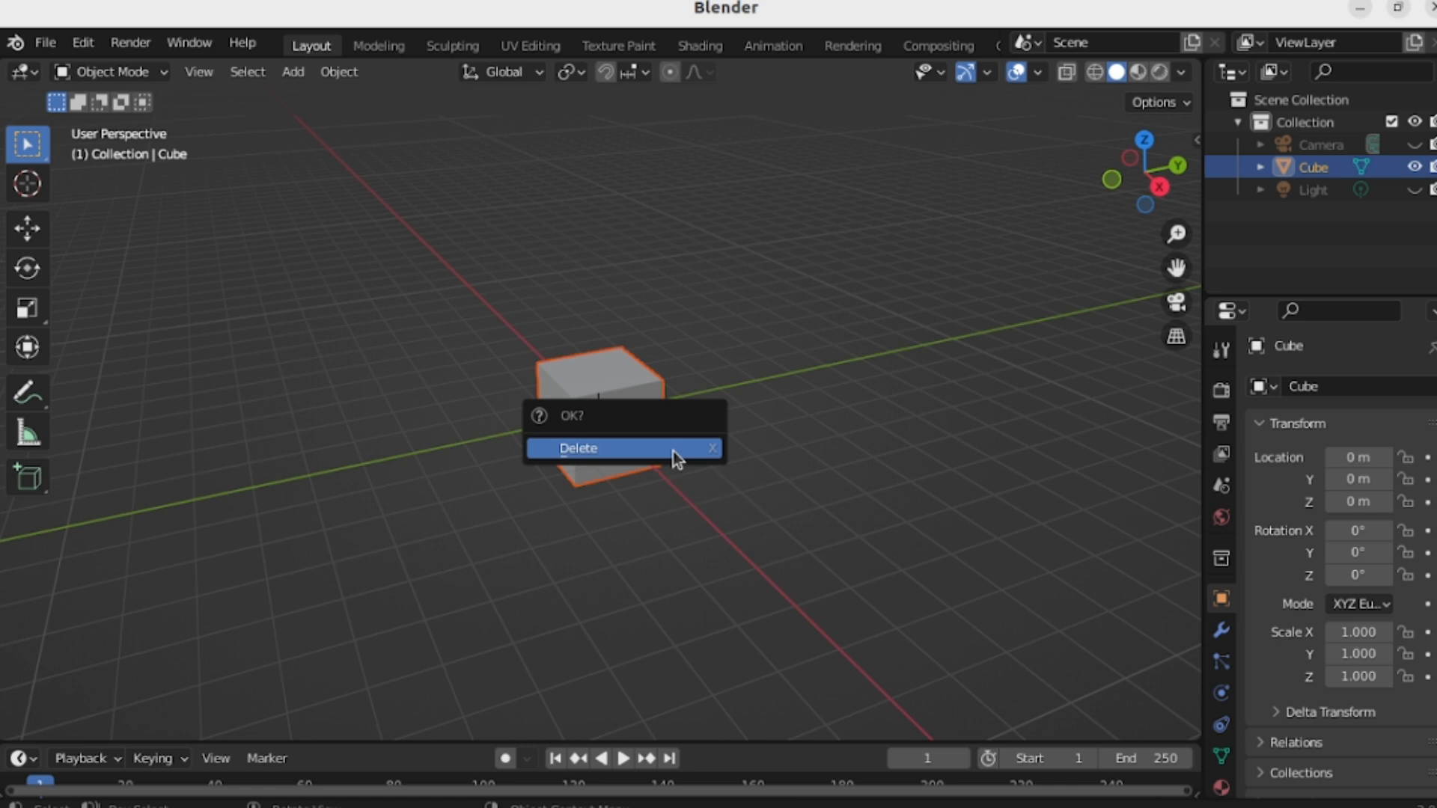
pyautogui.click(674, 451)
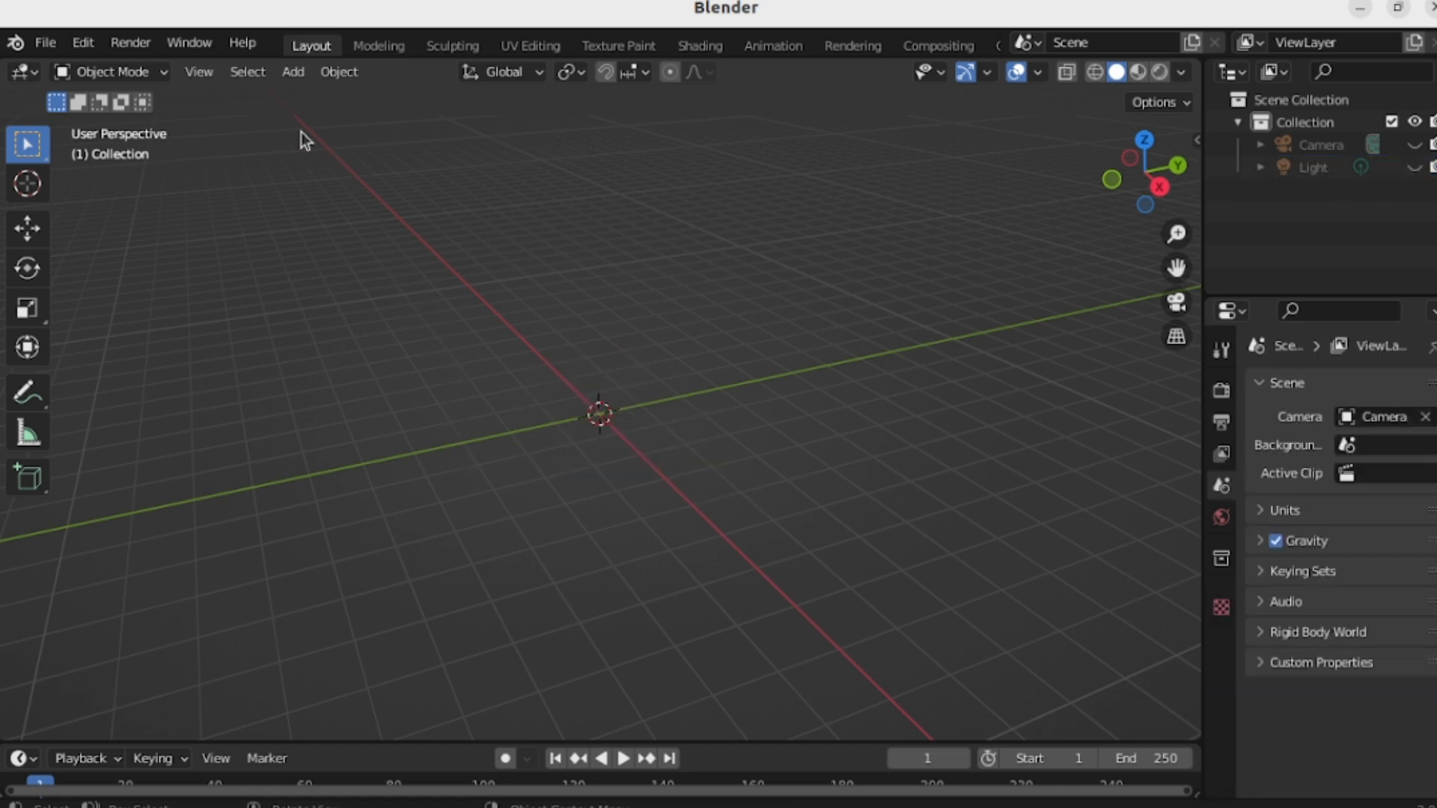
pyautogui.click(293, 72)
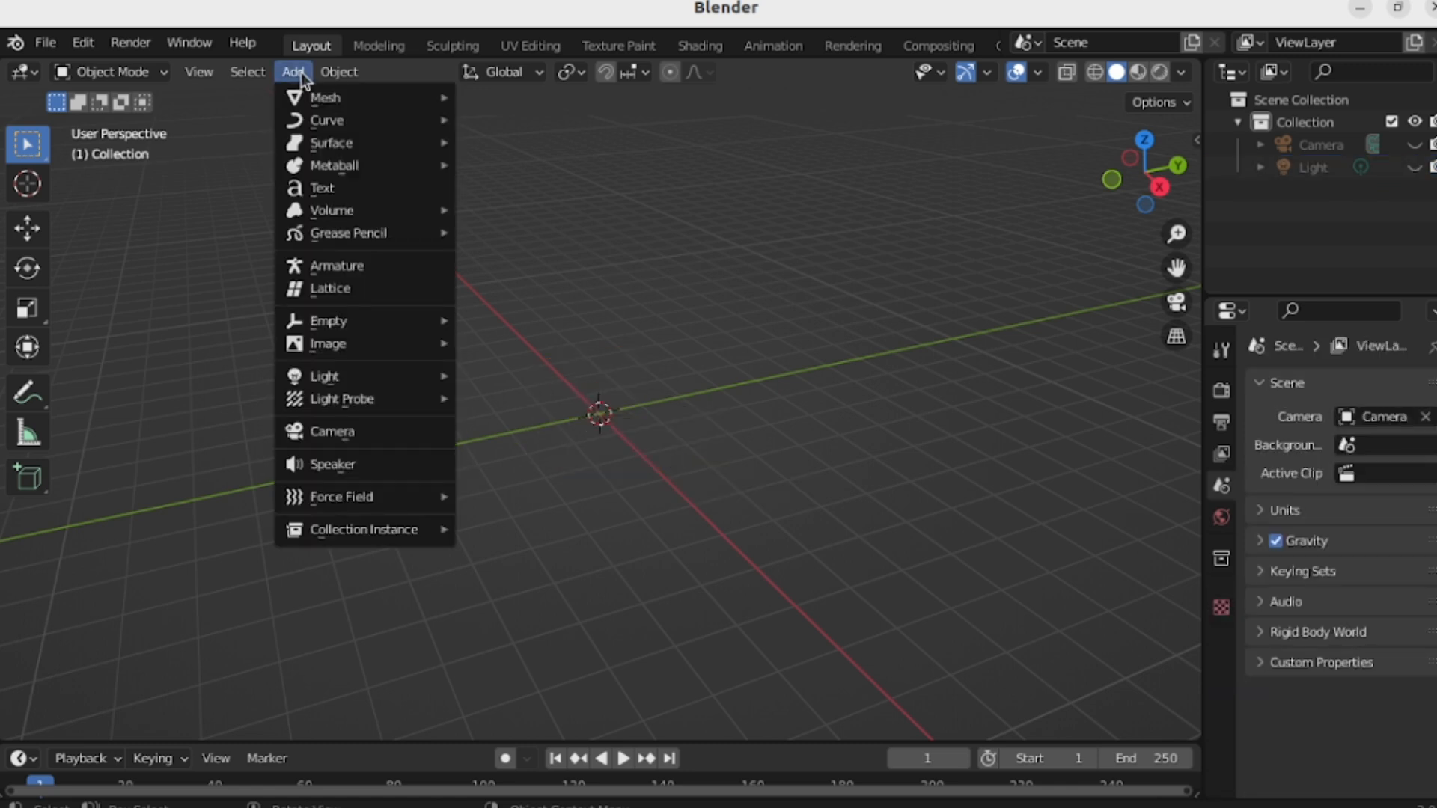
pyautogui.moveTo(326, 103)
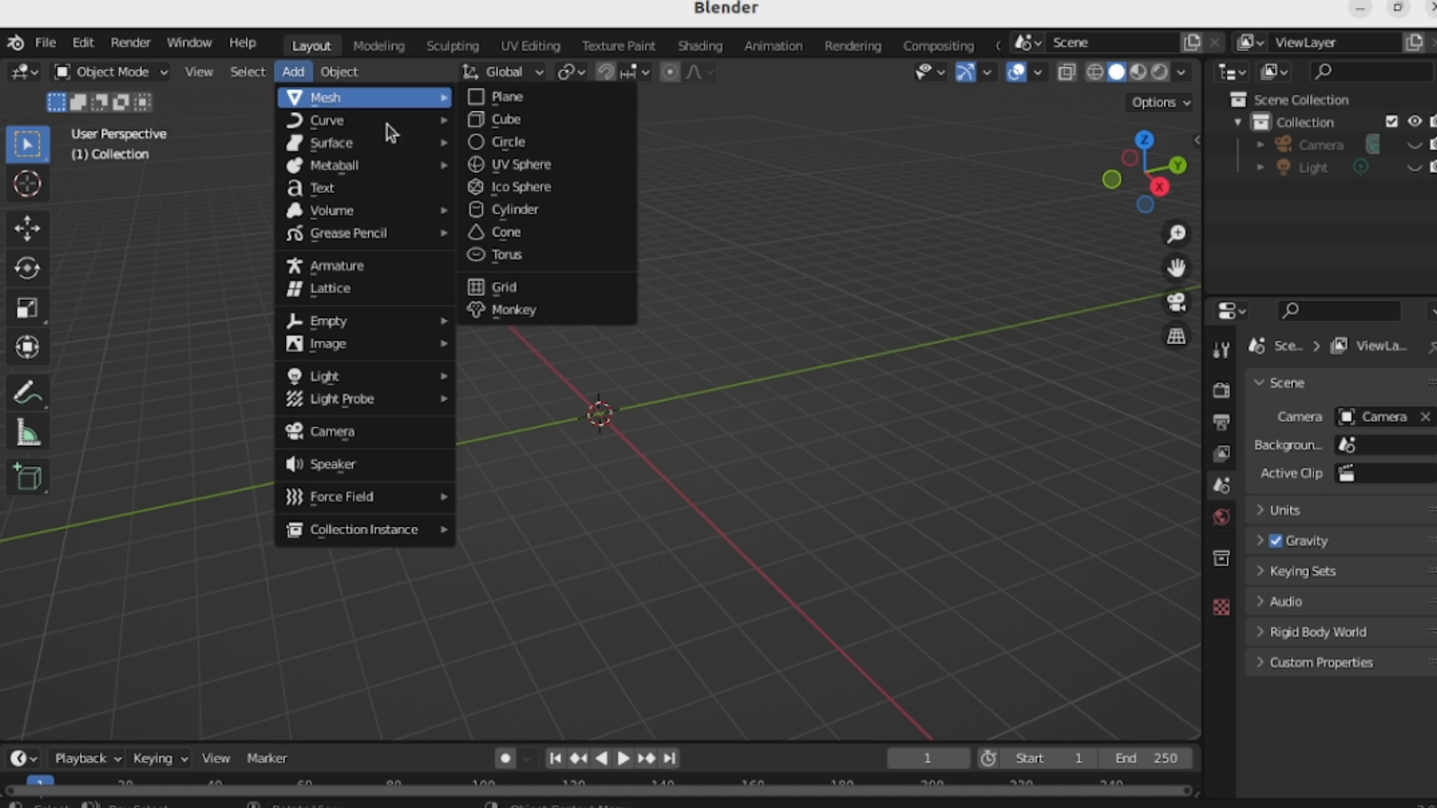
pyautogui.click(511, 120)
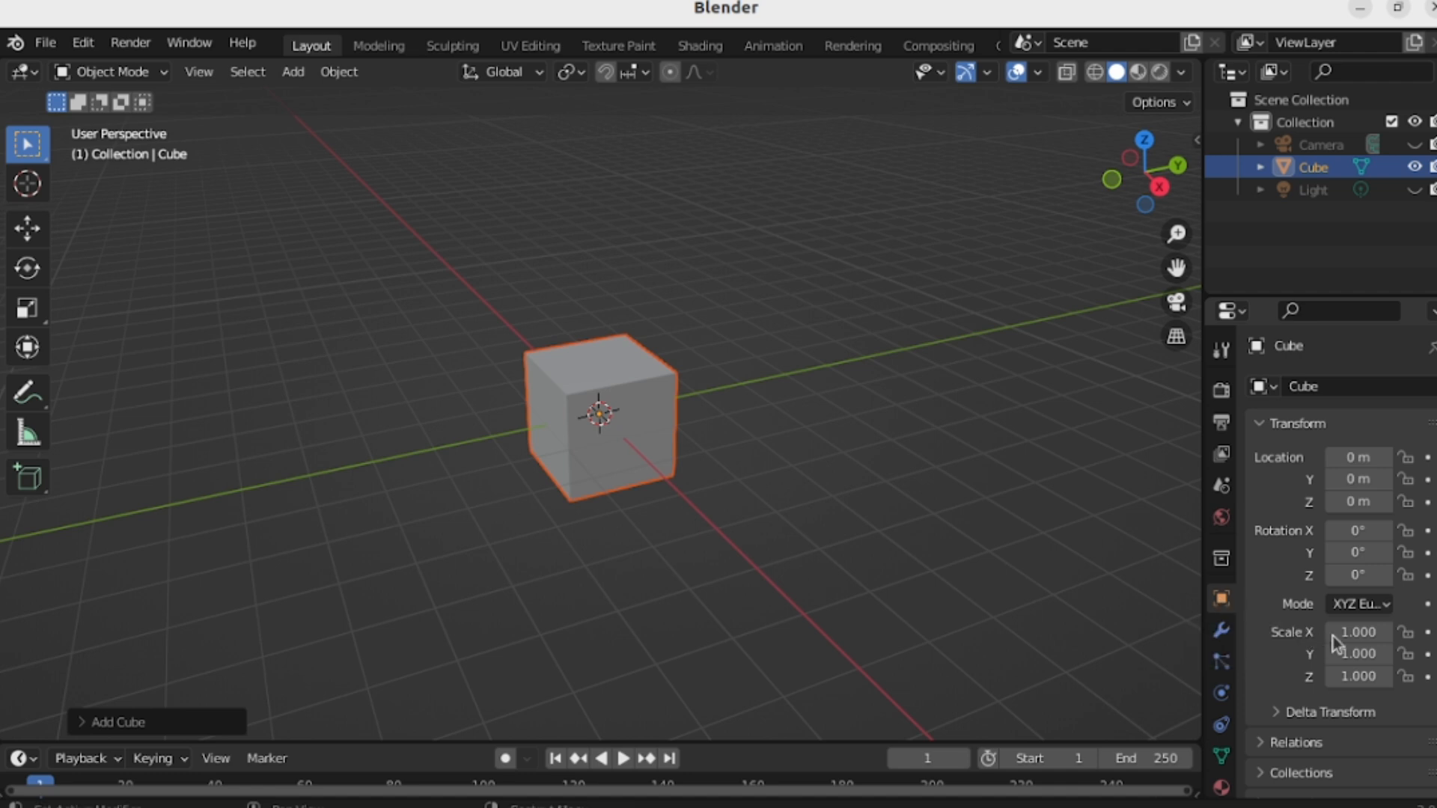
# Scale the cube into a flat slab with X 1.5, Y 1.5 and Z 0.3.
pyautogui.click(1361, 633)
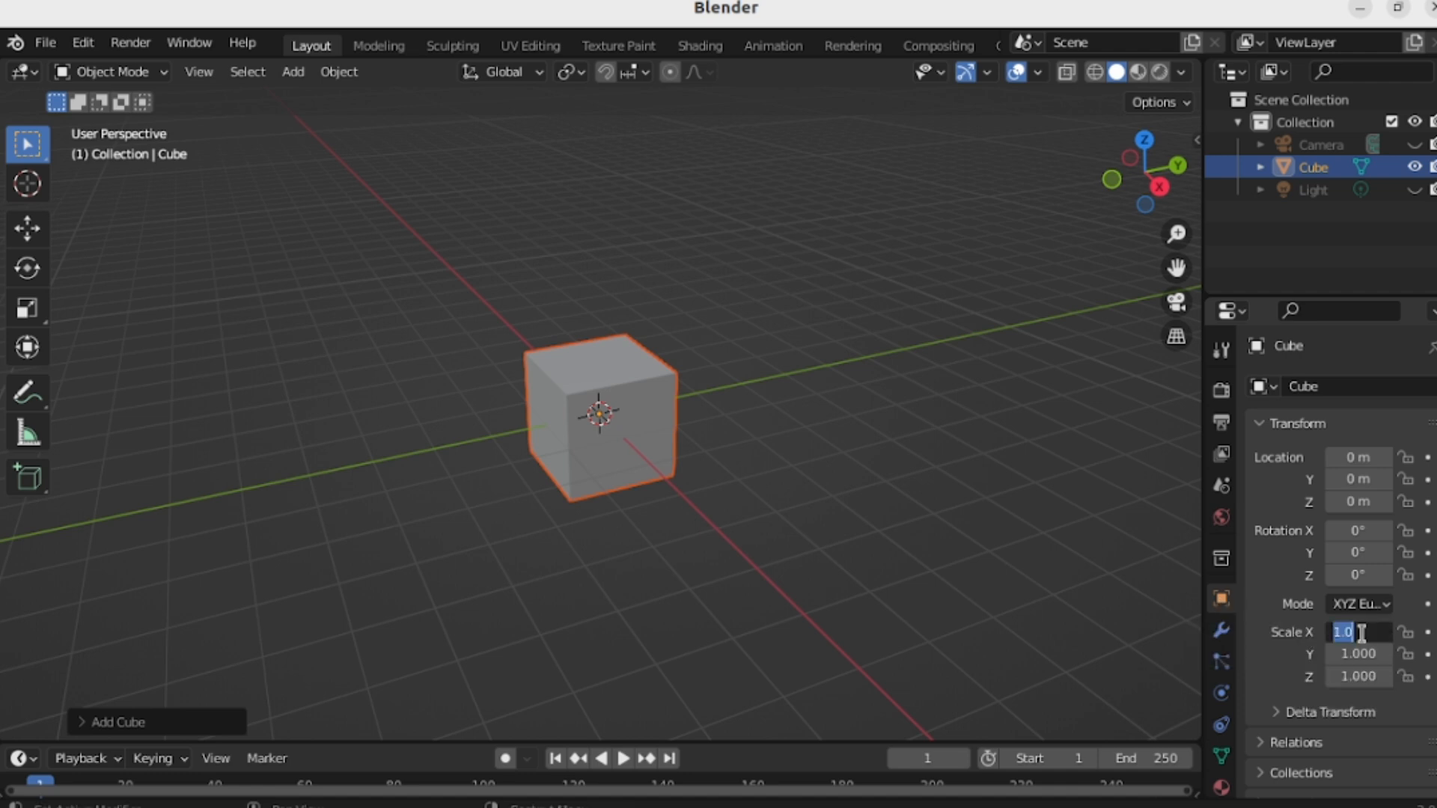
pyautogui.write('1.5')
pyautogui.press('Return')
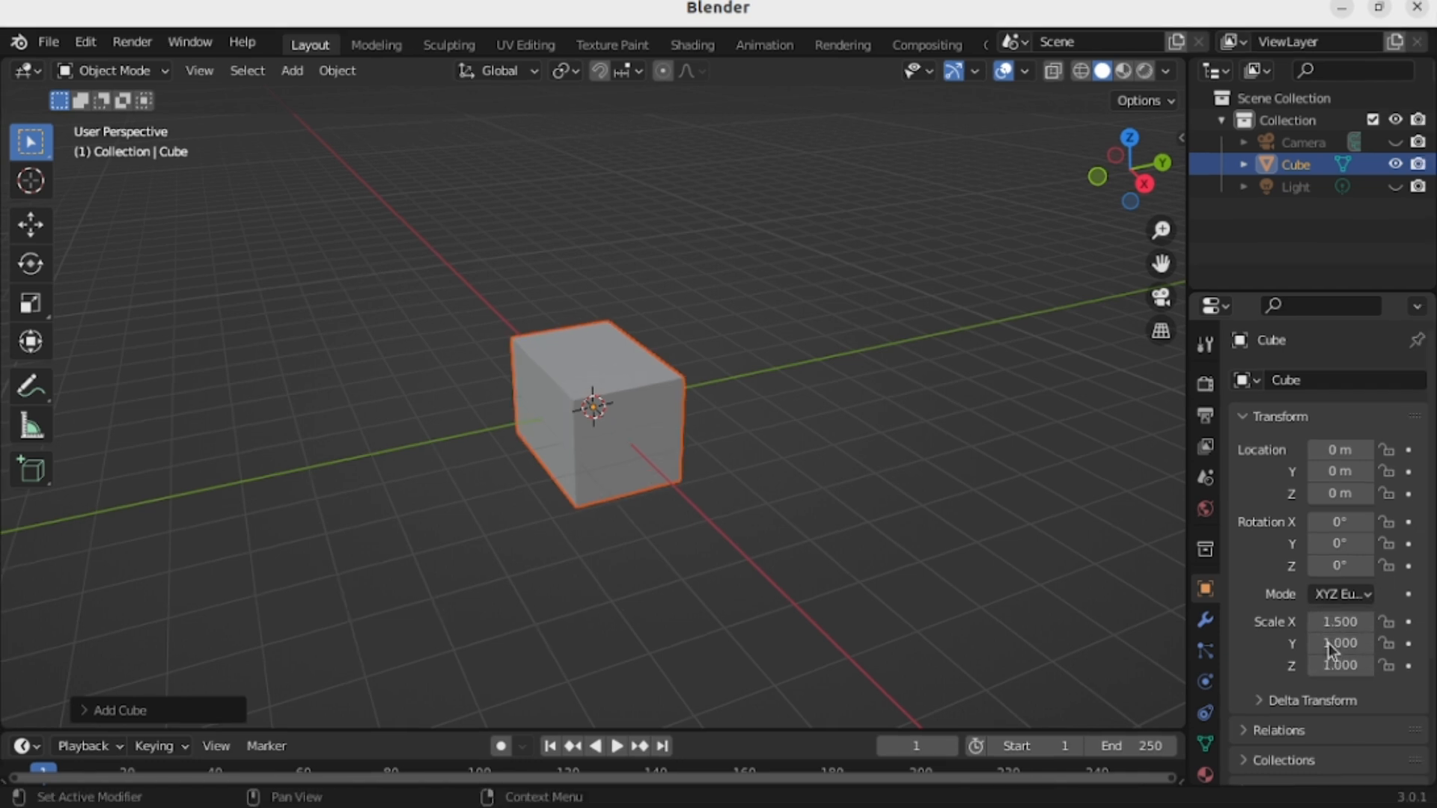
pyautogui.click(1333, 636)
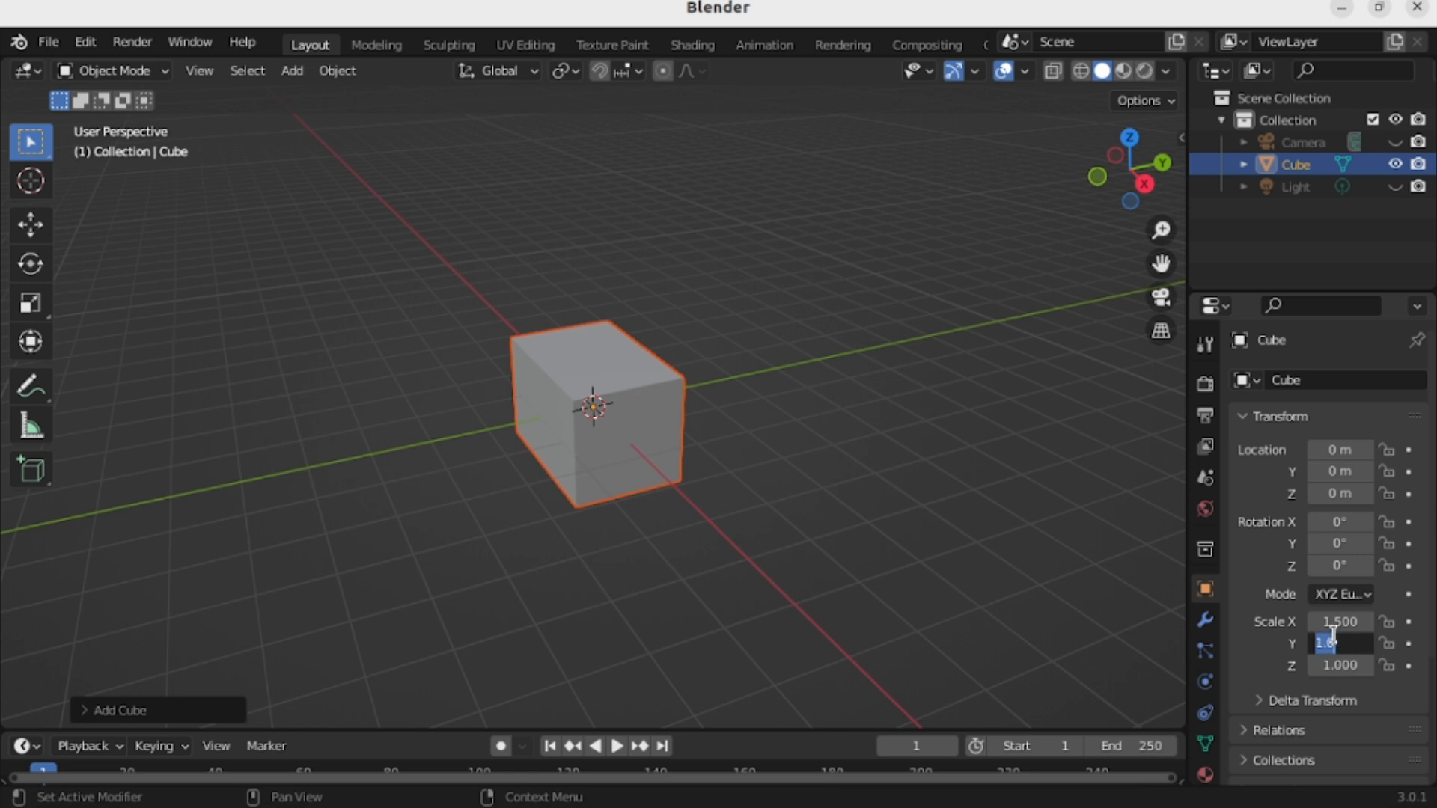
pyautogui.write('1.5')
pyautogui.press('Return')
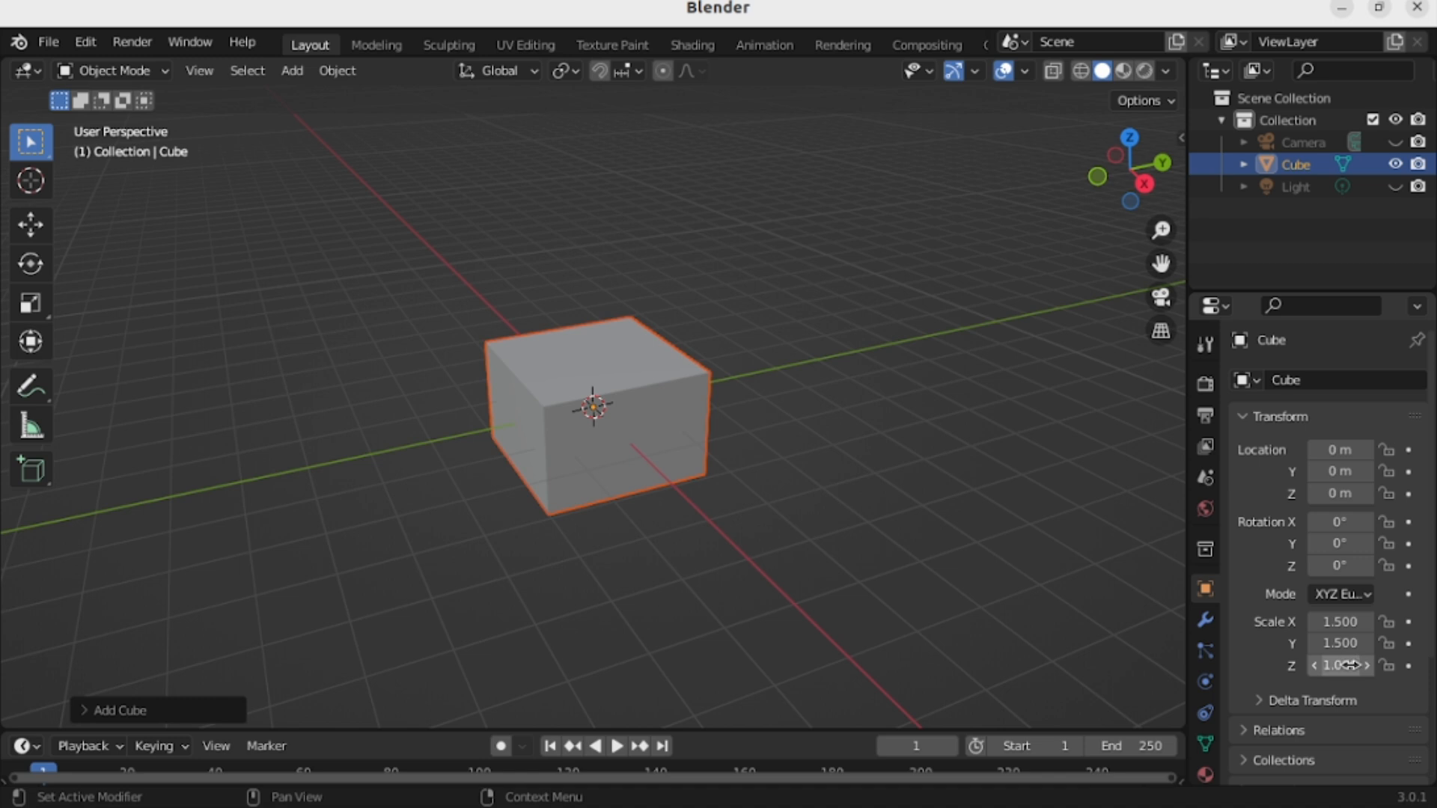
pyautogui.click(1349, 665)
pyautogui.press('BackSpace')
pyautogui.write('0')
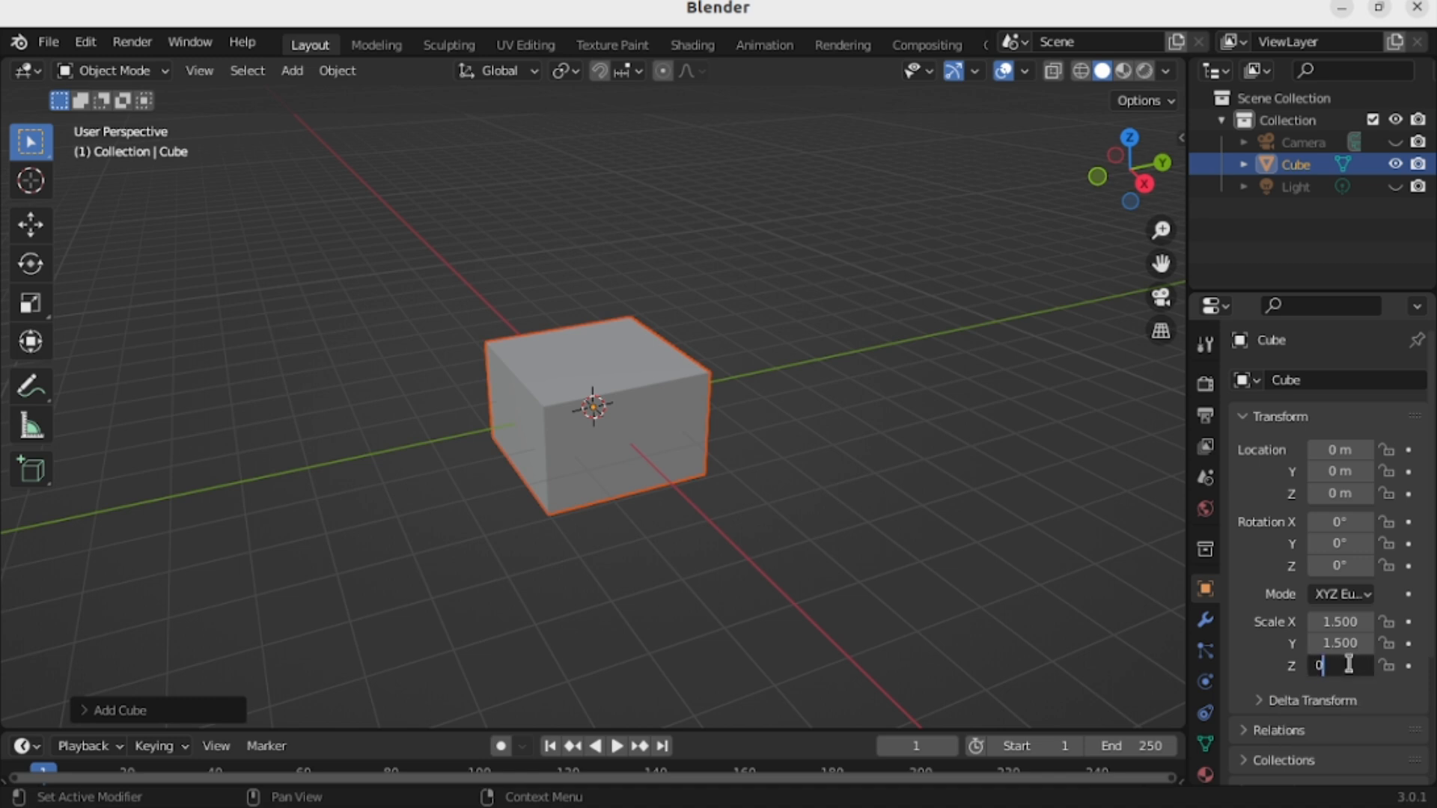
pyautogui.write('.3')
pyautogui.press('Return')
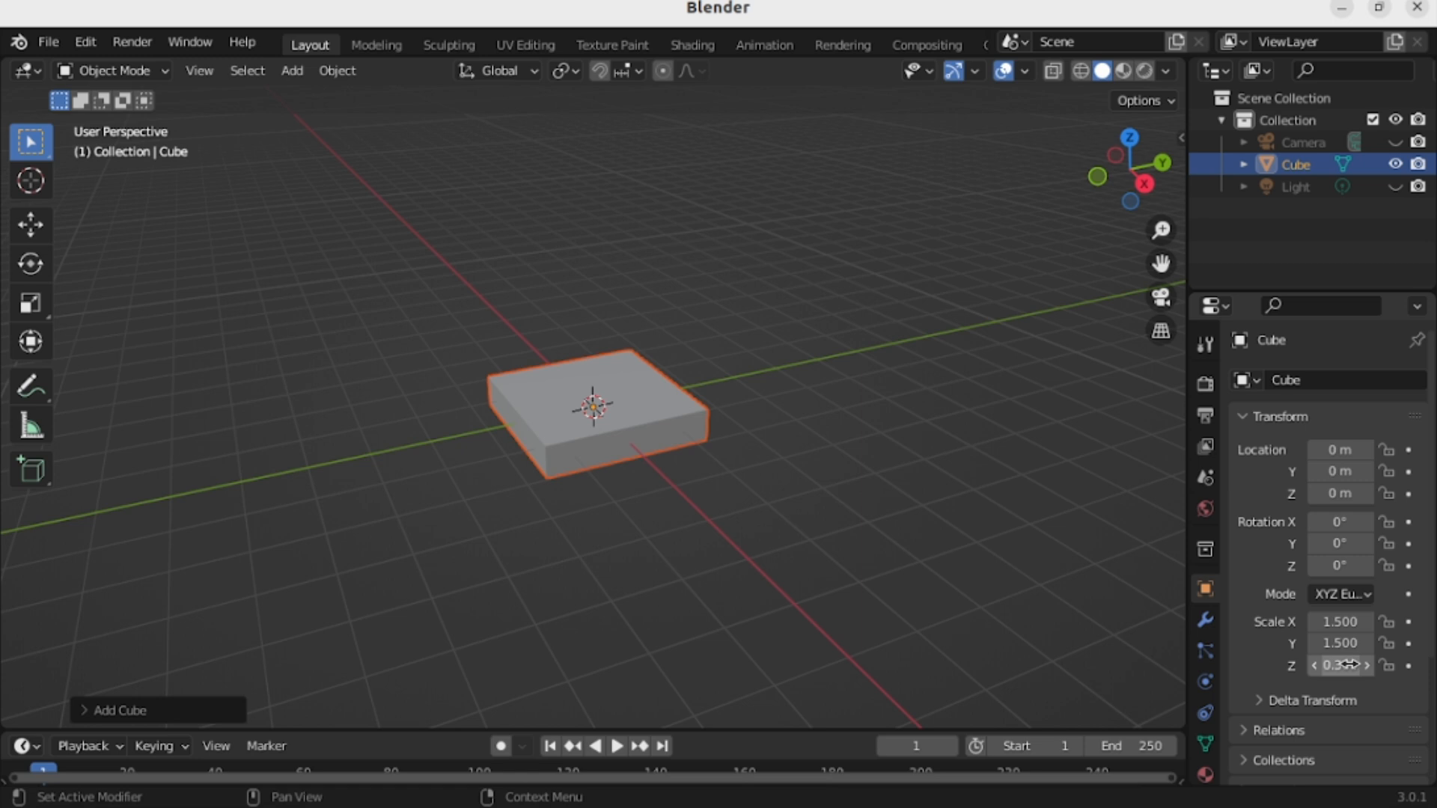
# Add a Subdivision Surface modifier to the slab and set its subdivision type to Simple.
pyautogui.scroll(3, 683, 437)
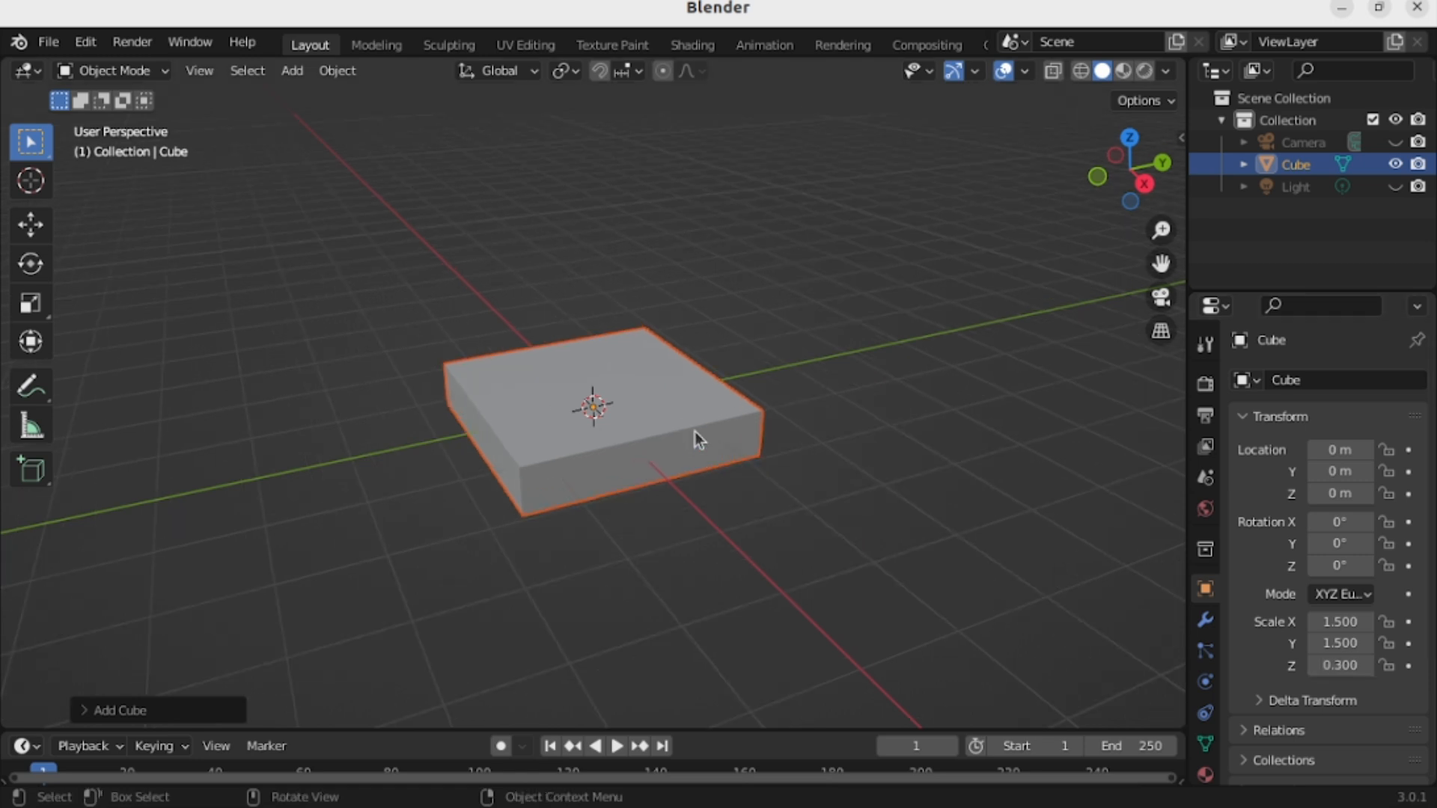
pyautogui.moveTo(696, 442); pyautogui.dragTo(823, 547, button='middle')
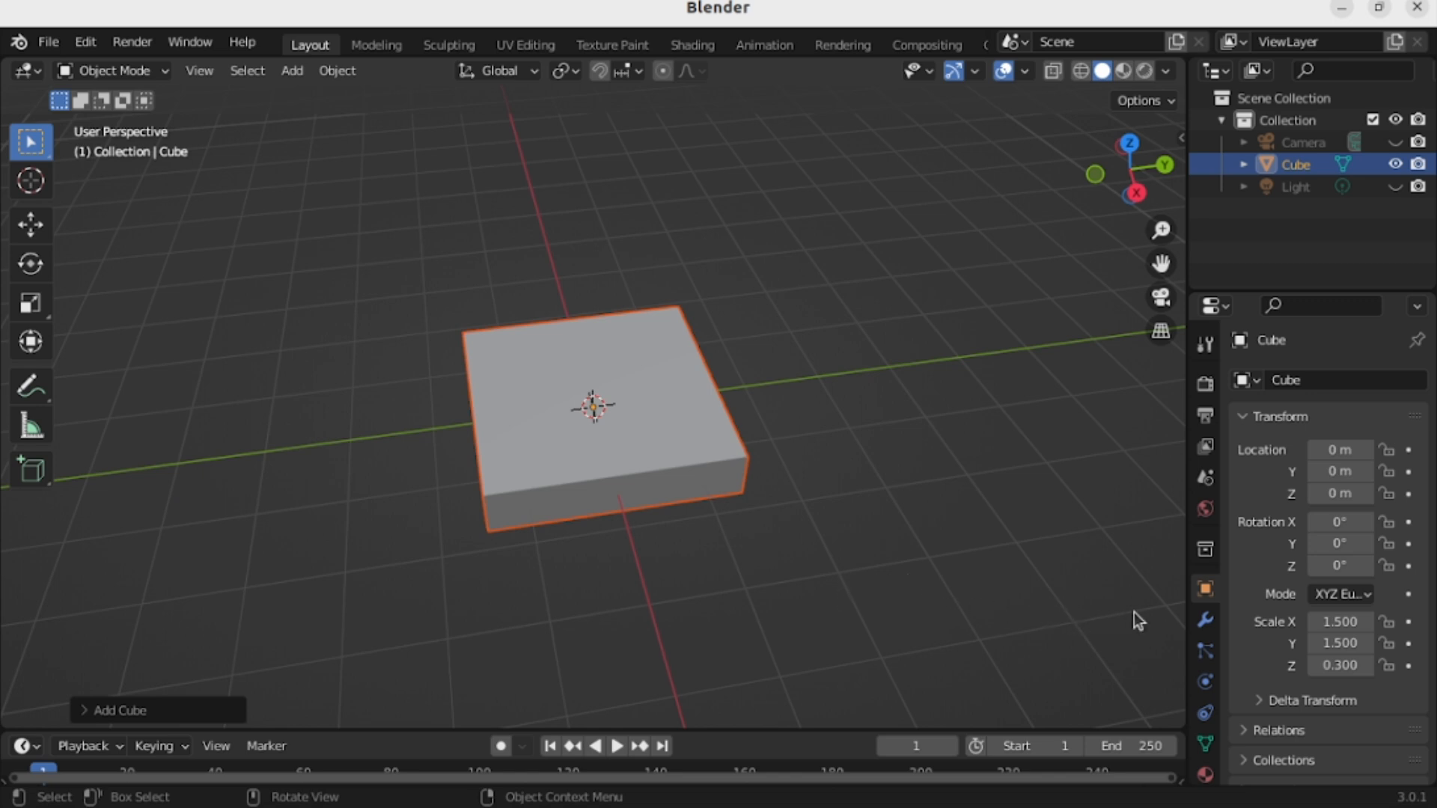
pyautogui.click(1206, 623)
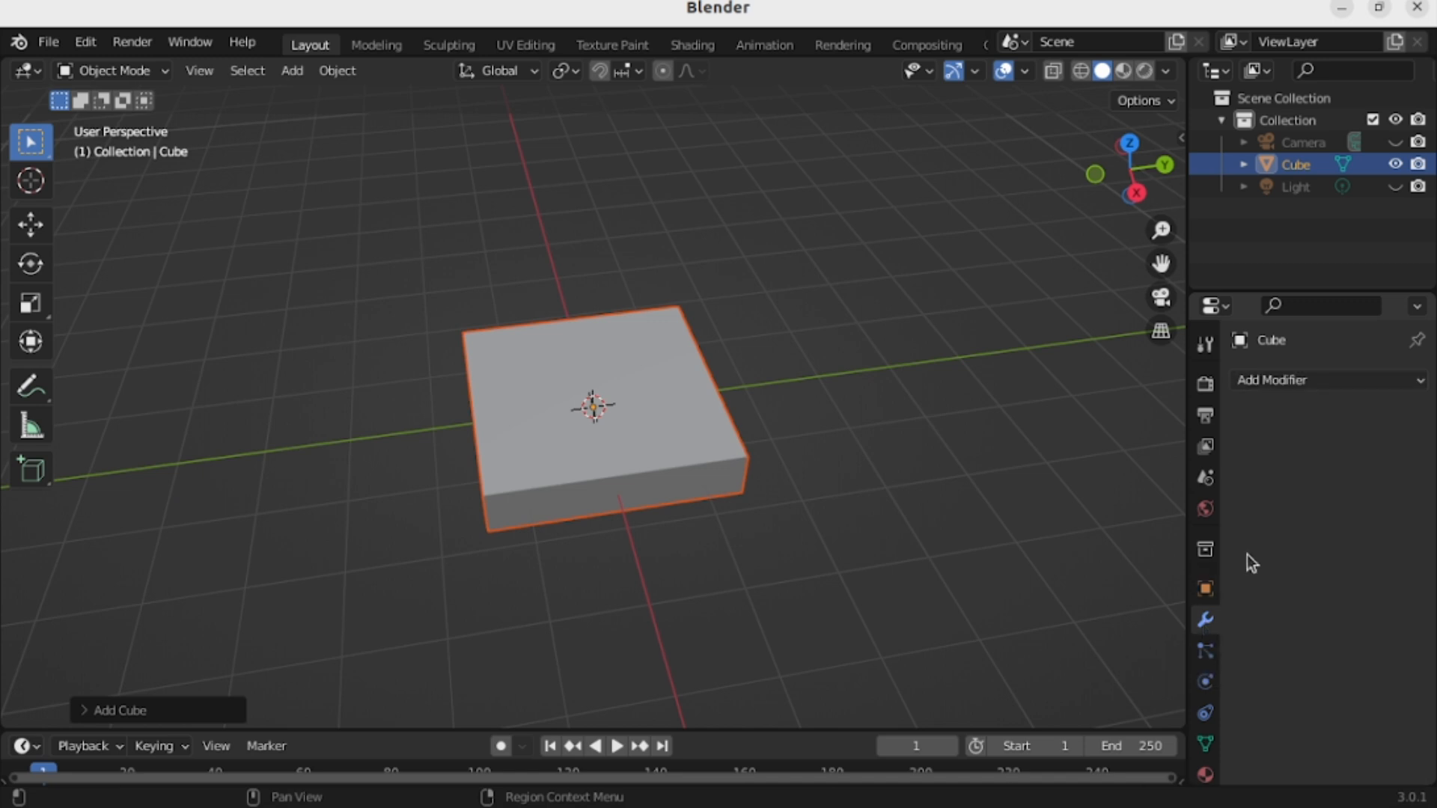
pyautogui.click(1345, 389)
pyautogui.scroll(-2, 1111, 692)
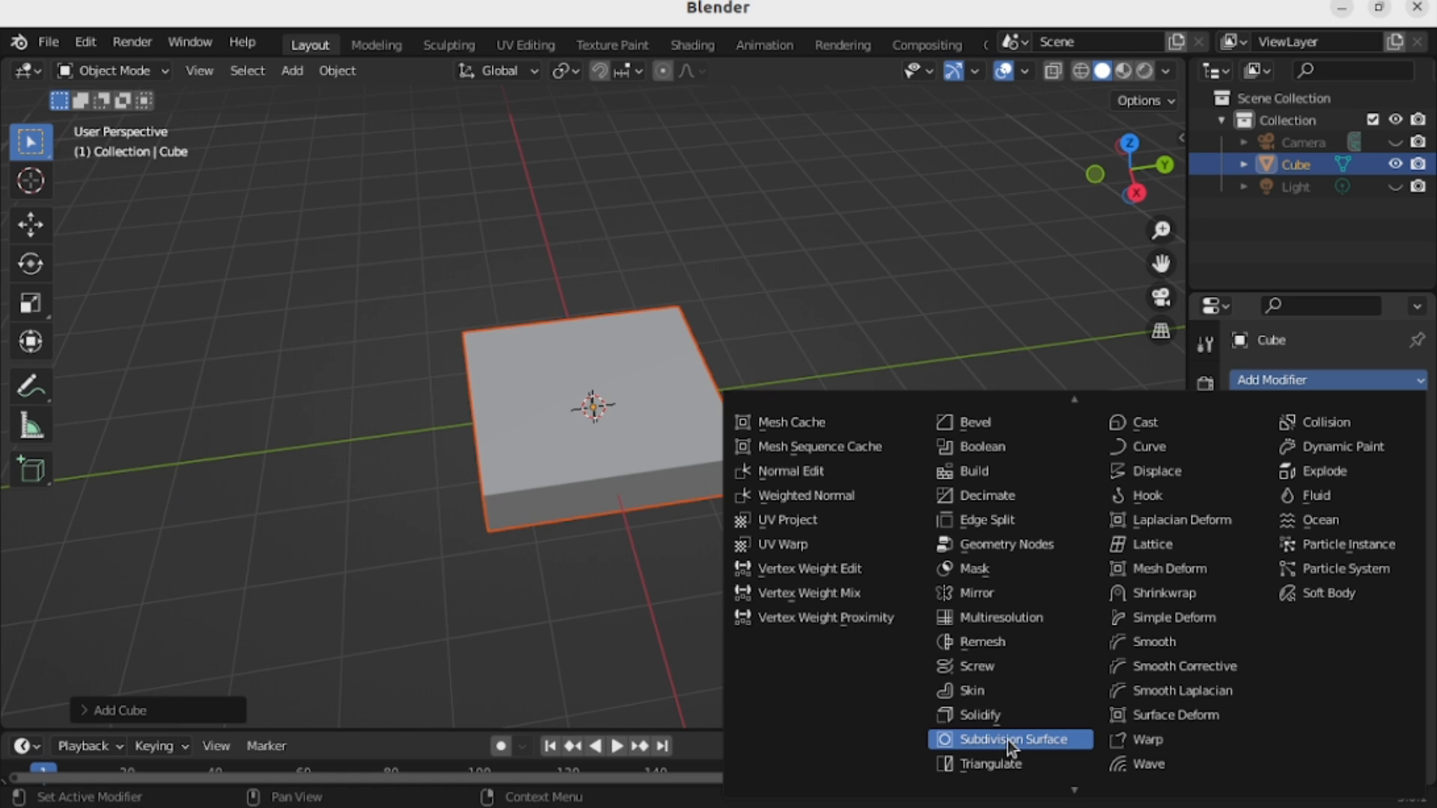
pyautogui.click(965, 739)
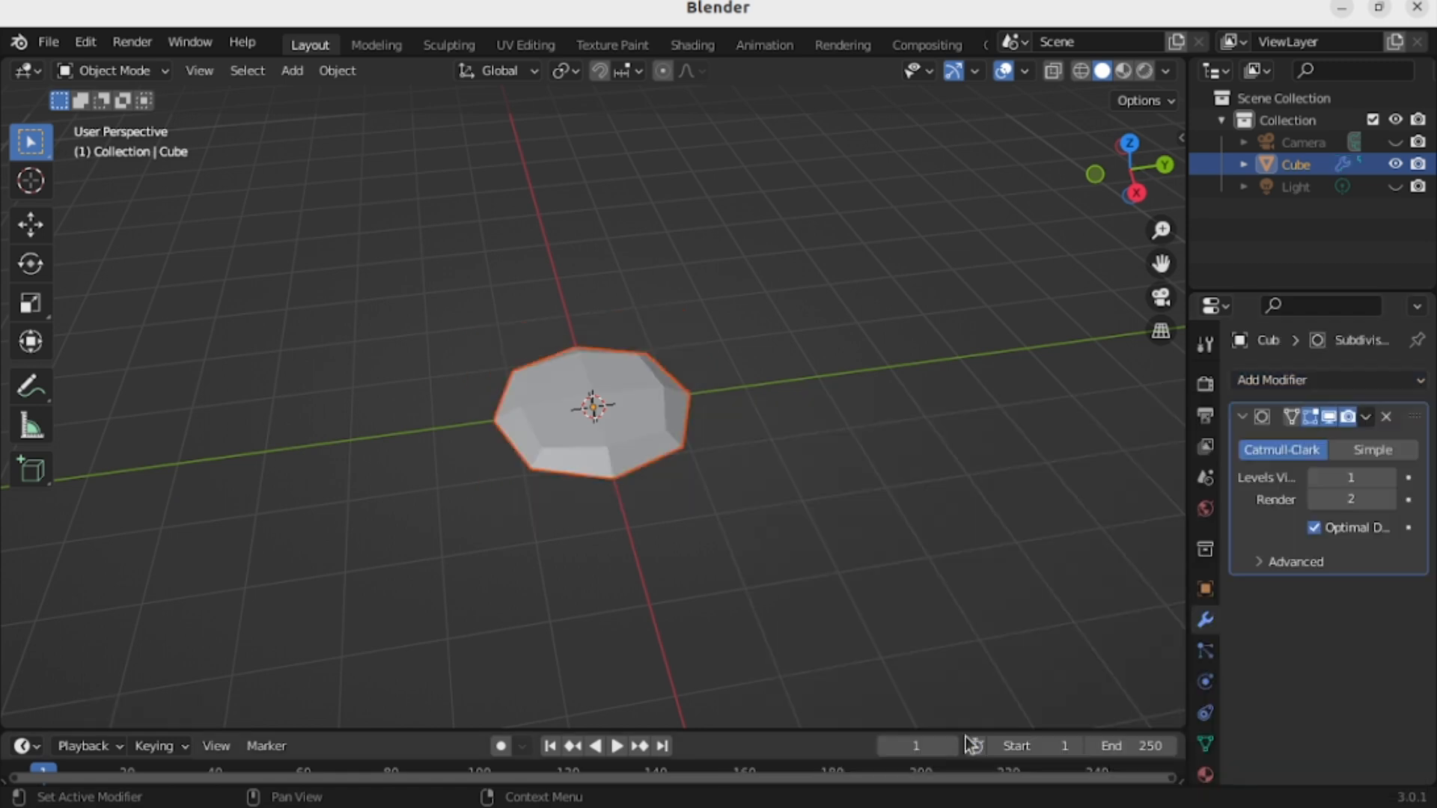
pyautogui.click(1373, 451)
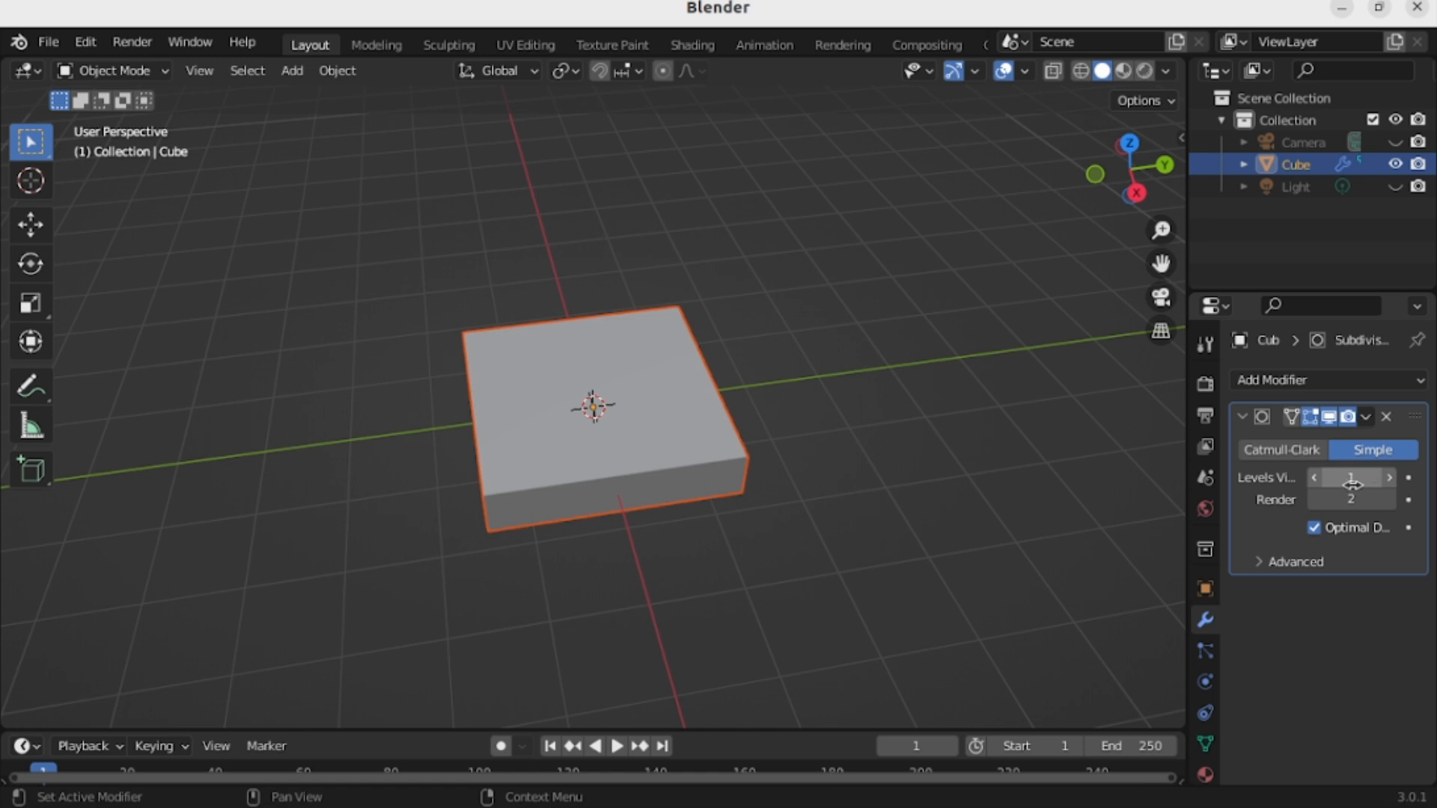
# Set the Subdivision Surface modifier's viewport levels to 2 and apply the modifier.
pyautogui.click(1364, 479)
pyautogui.press('BackSpace')
pyautogui.write('6')
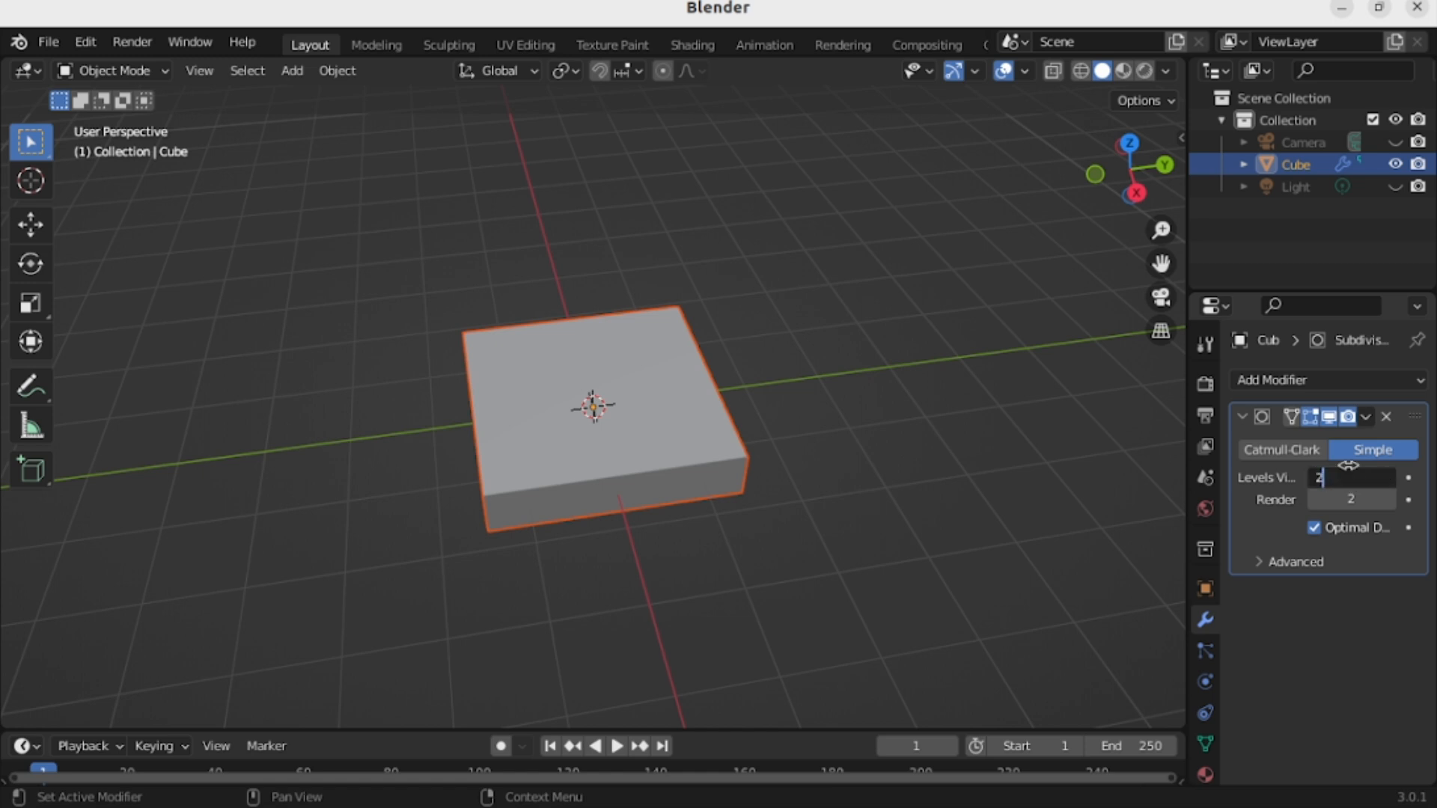
pyautogui.press('Return')
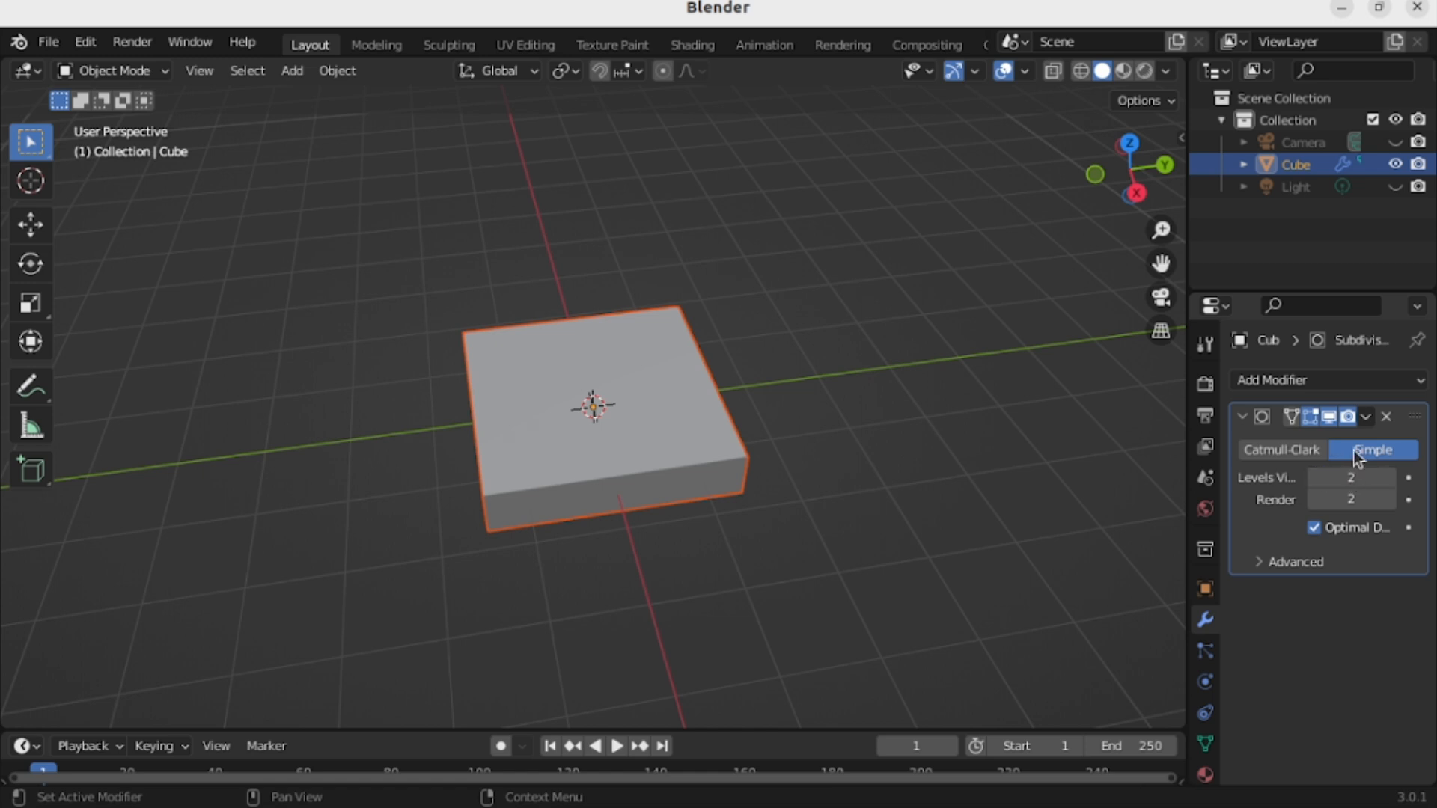
pyautogui.click(1358, 420)
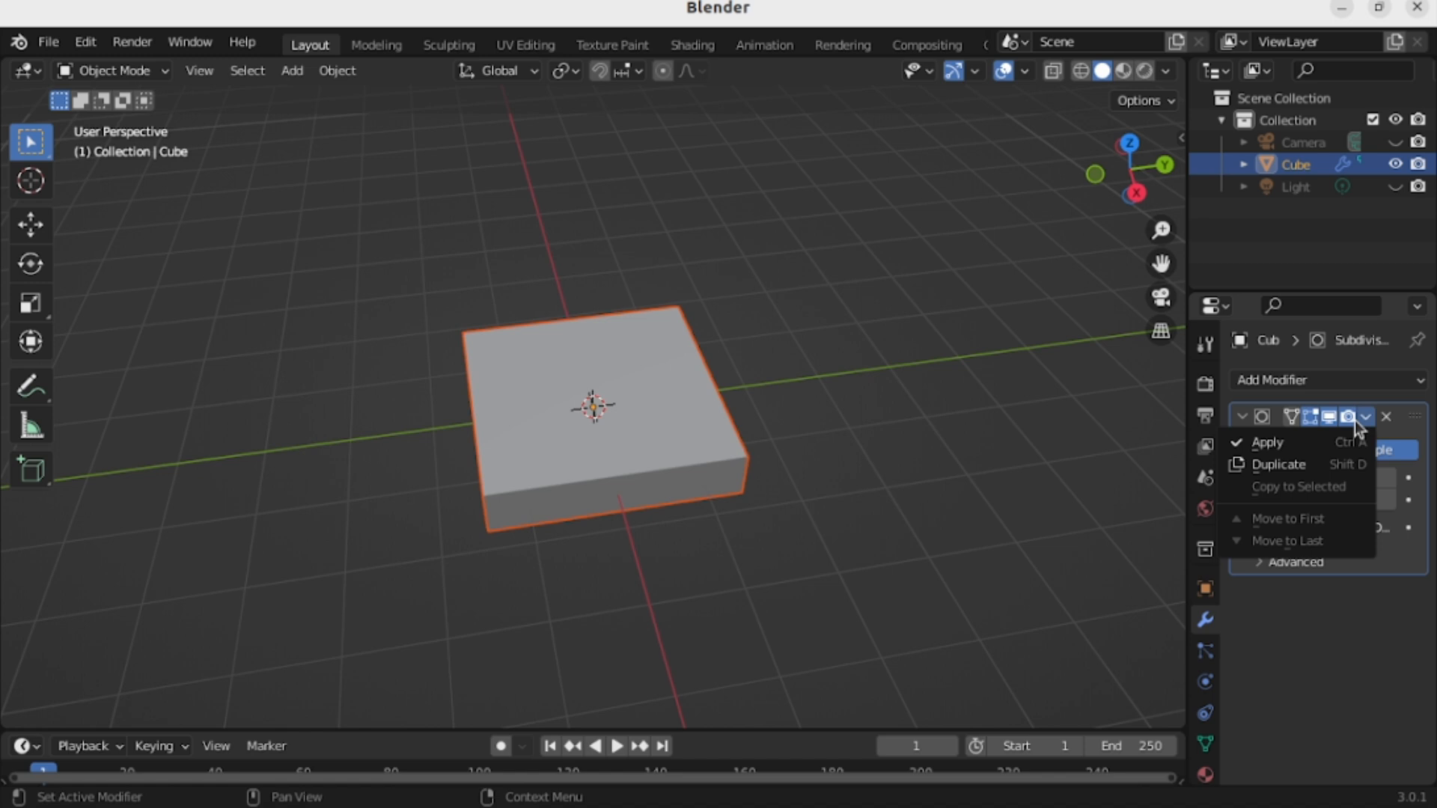
pyautogui.click(1311, 444)
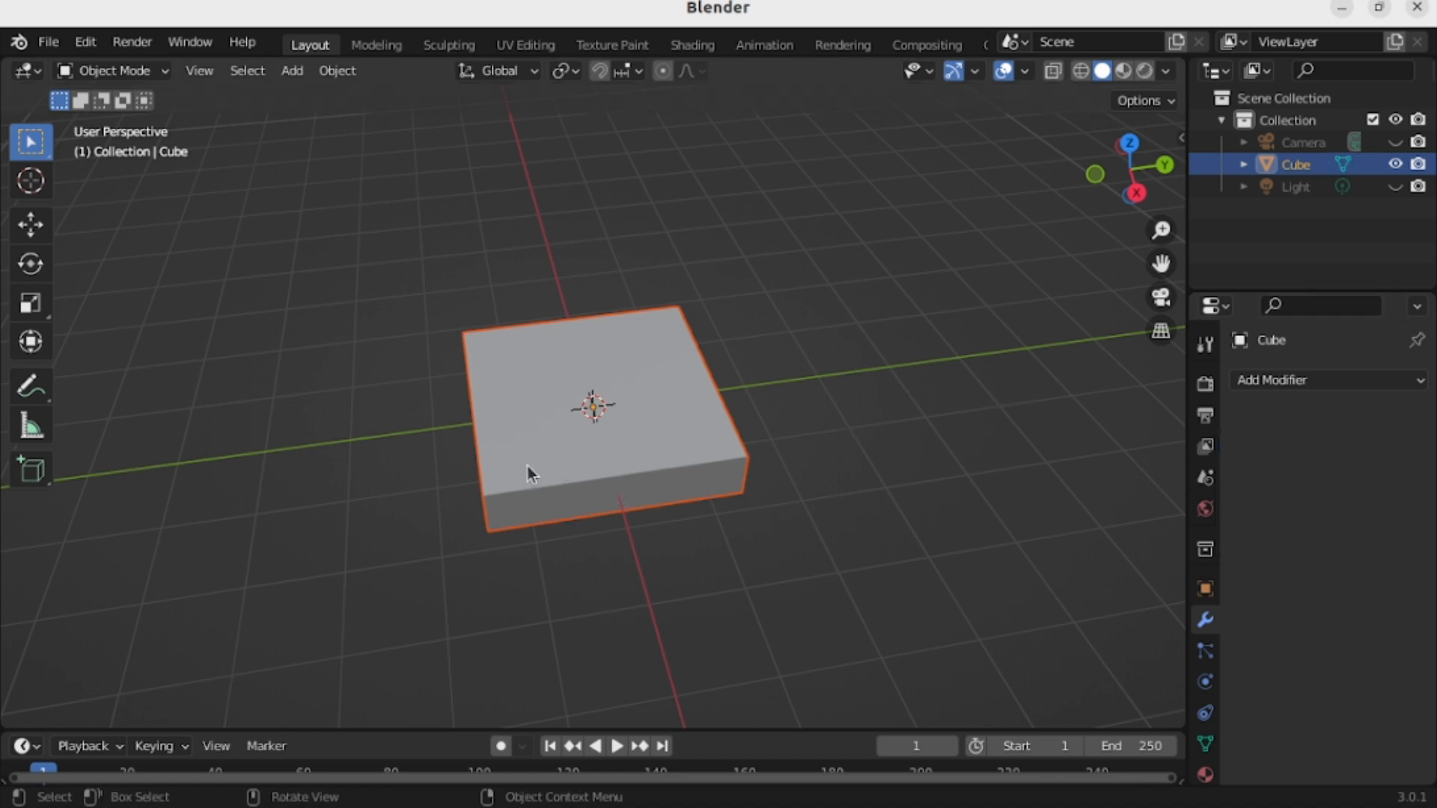
# Apply Shade Smooth to the slab and inspect the shading on its edges.
pyautogui.click(337, 74)
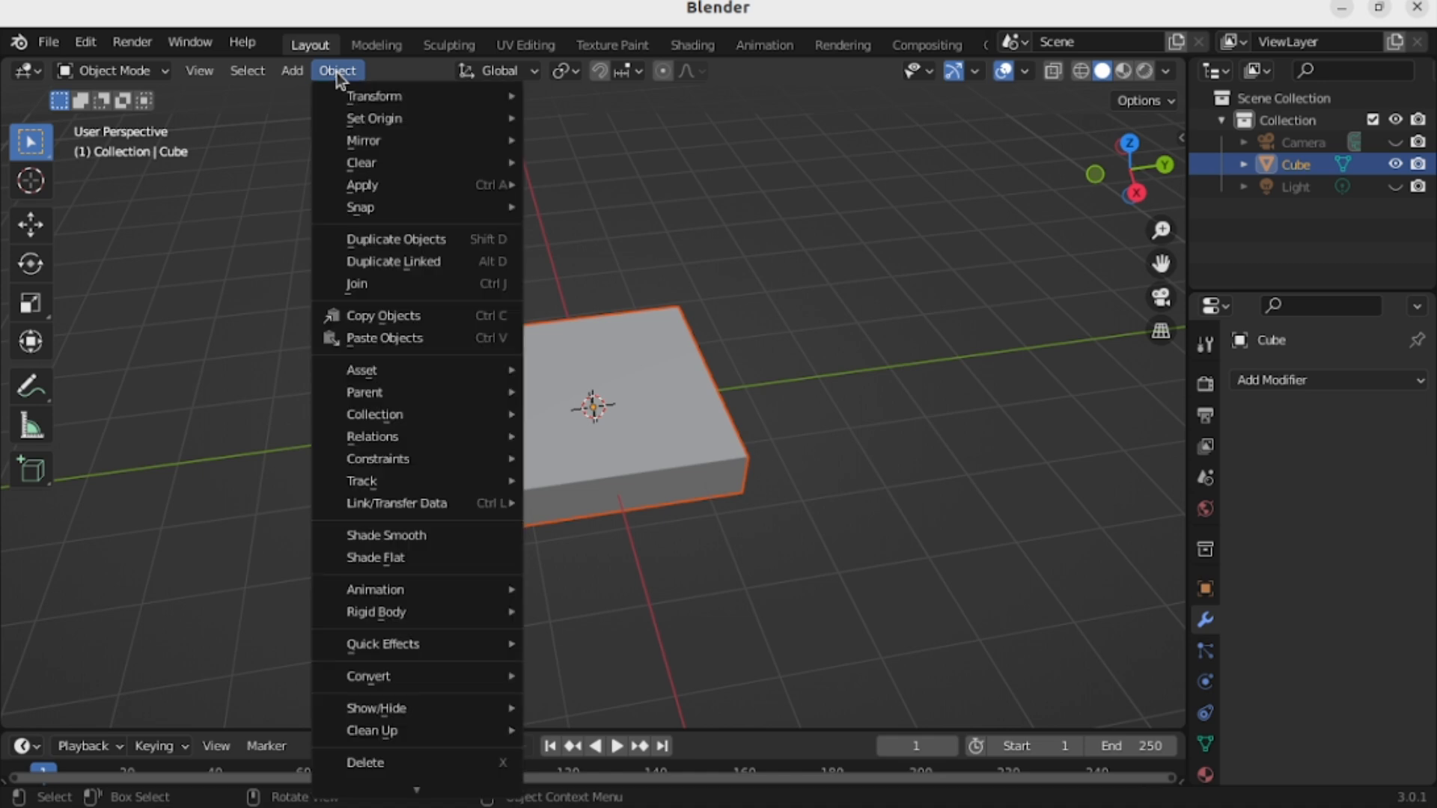
pyautogui.click(438, 536)
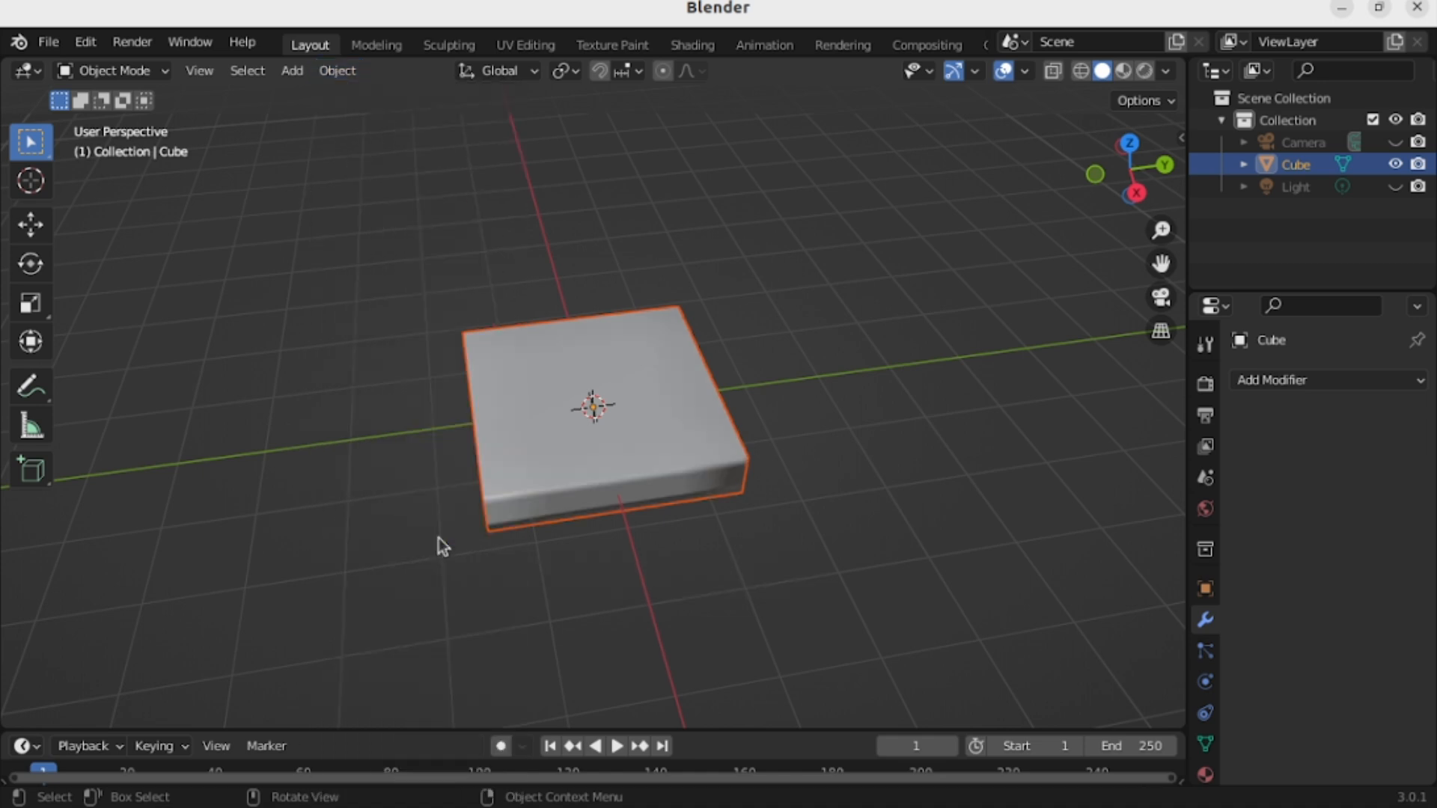
pyautogui.moveTo(624, 461)
pyautogui.mouseDown(button='middle')
pyautogui.moveTo(612, 392)
pyautogui.moveTo(768, 424)
pyautogui.moveTo(689, 442)
pyautogui.moveTo(753, 473)
pyautogui.mouseUp(button='middle')
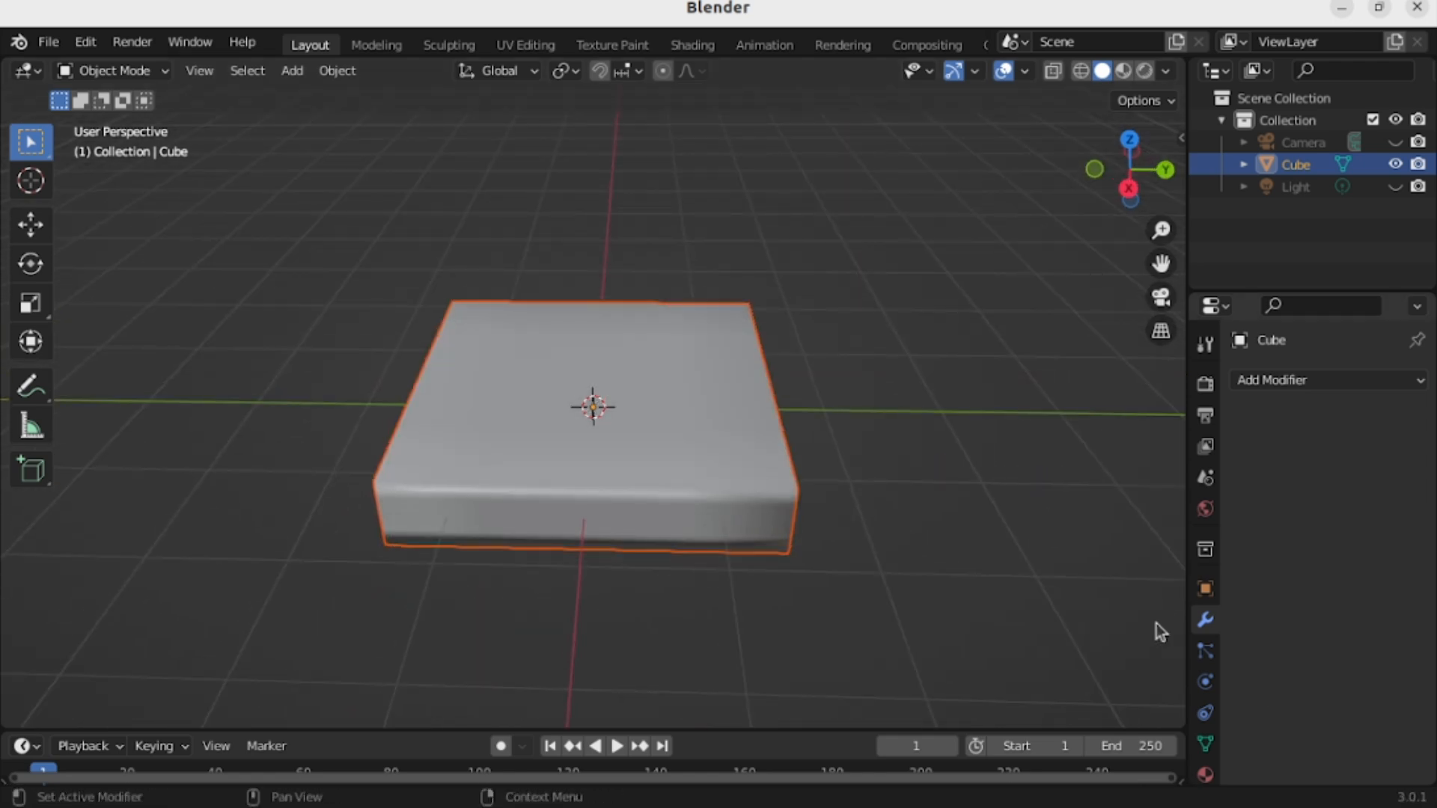
pyautogui.moveTo(677, 514); pyautogui.dragTo(700, 487, button='middle')
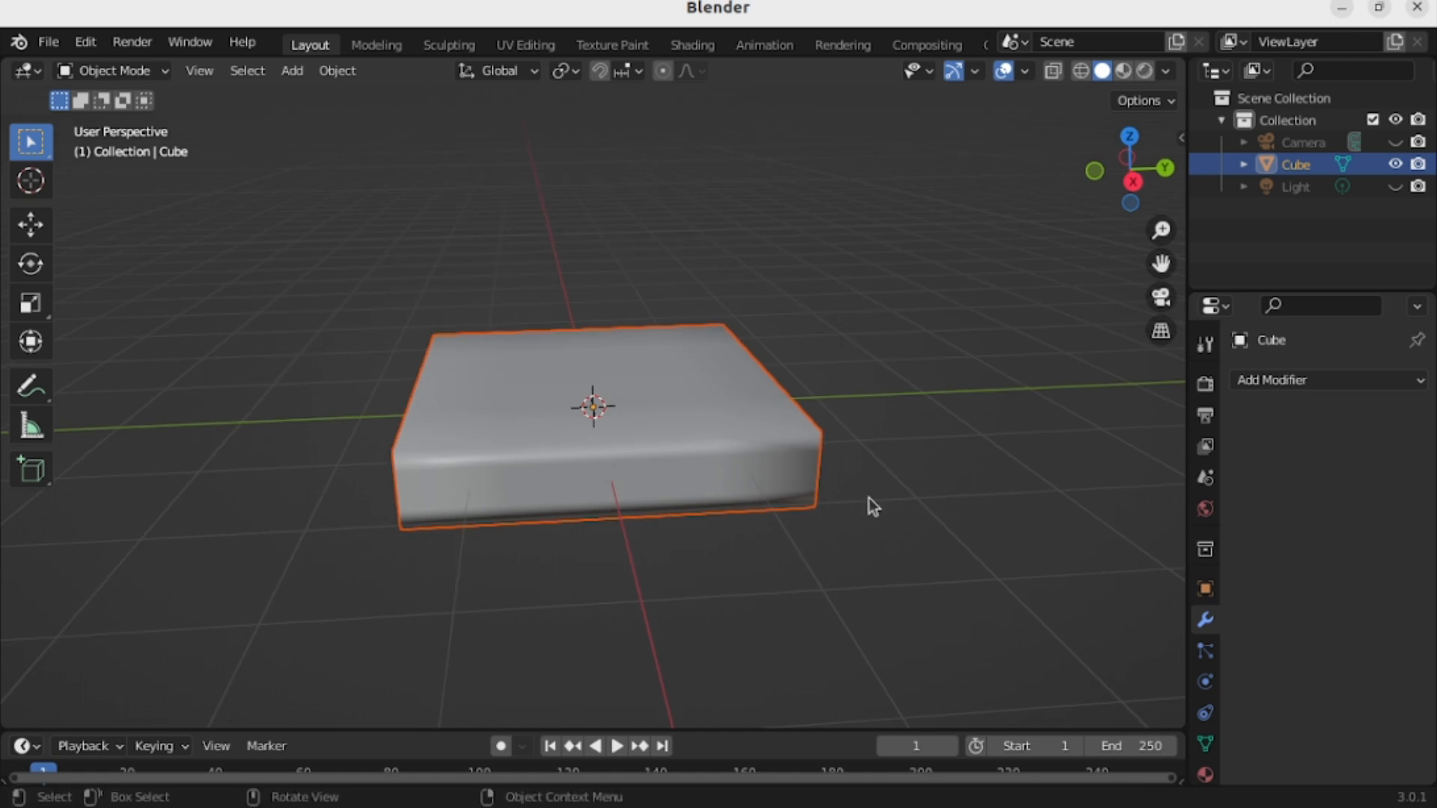
# Enable Auto Smooth in the normals settings of the slab's mesh data.
pyautogui.click(1205, 748)
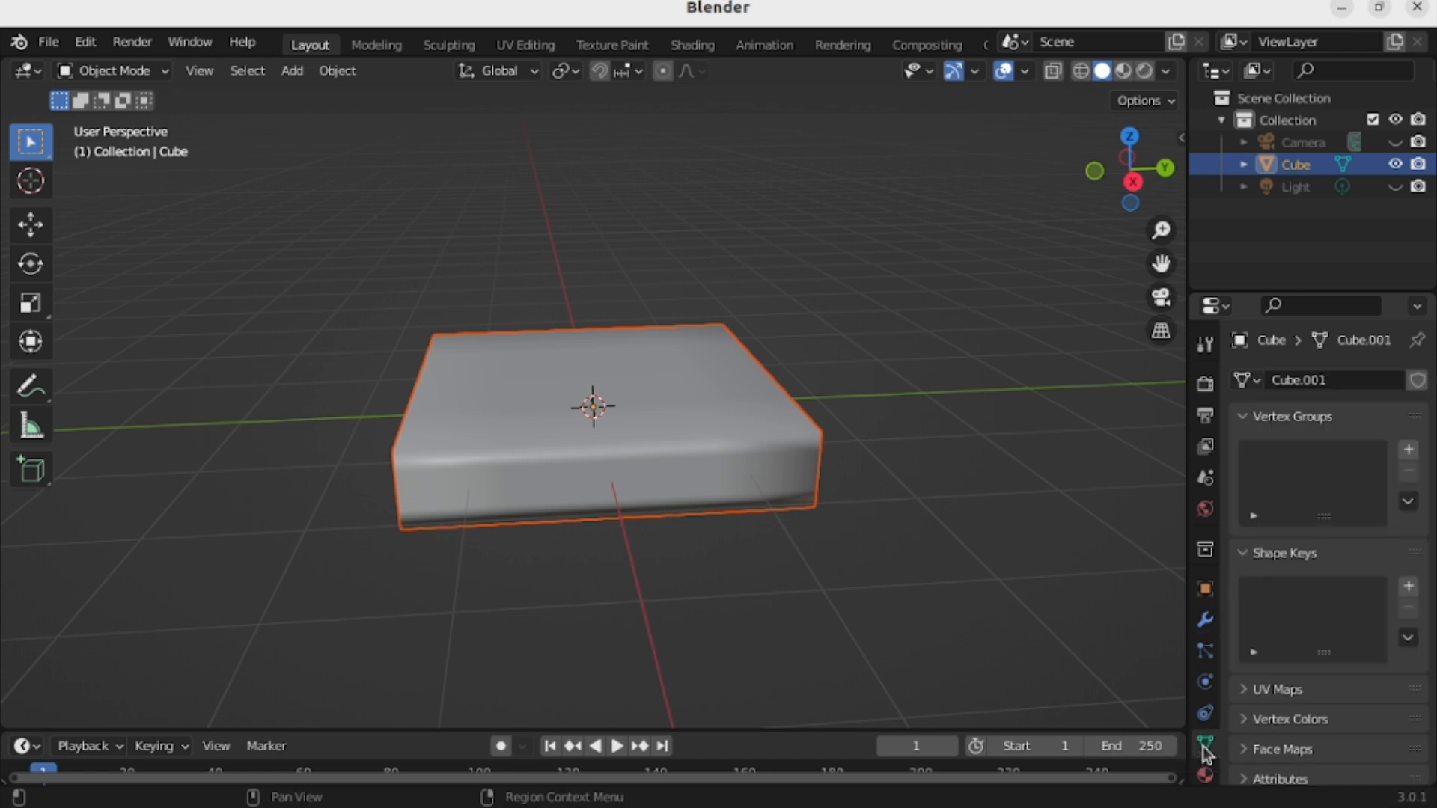
pyautogui.scroll(-4, 1341, 714)
pyautogui.scroll(-1, 1341, 714)
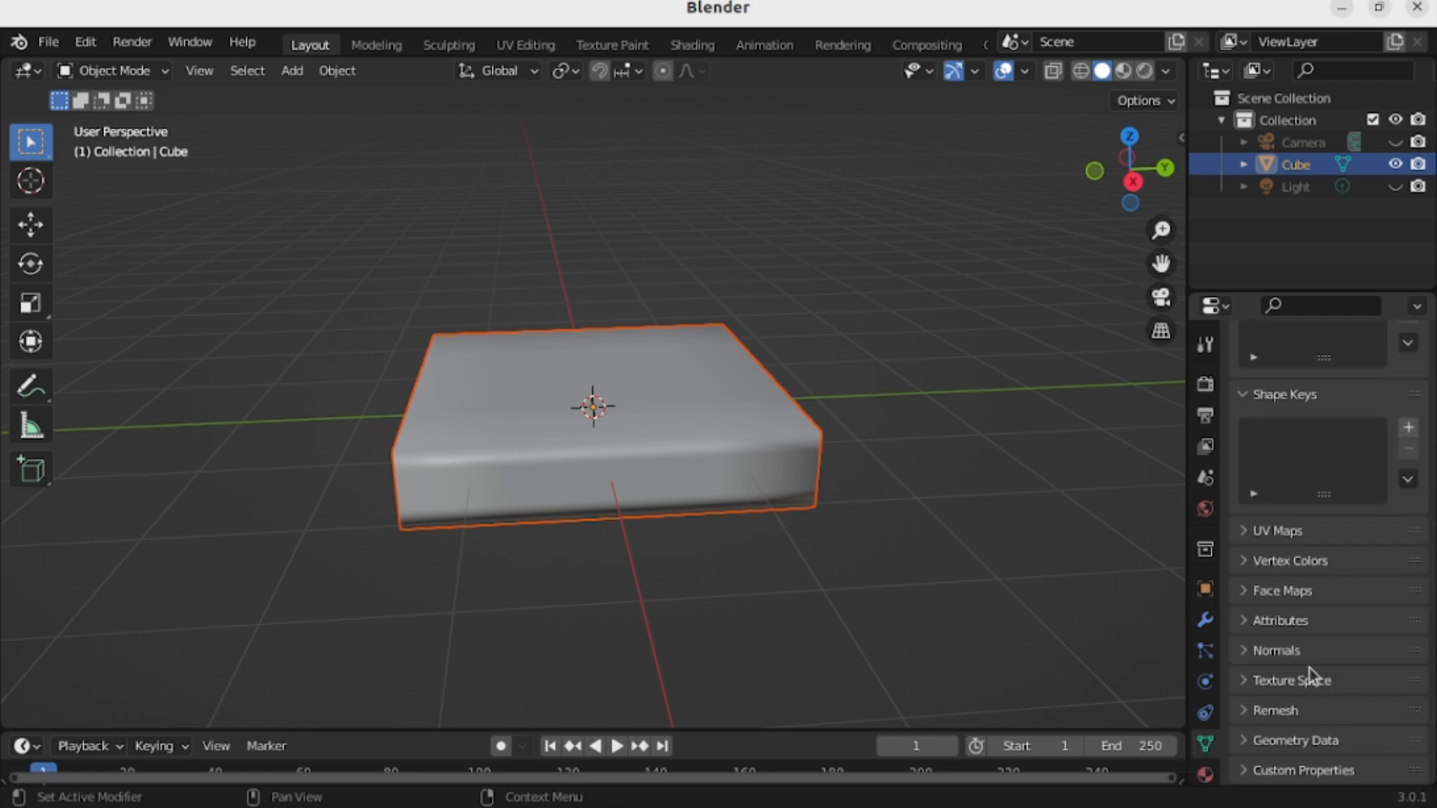
pyautogui.click(1308, 650)
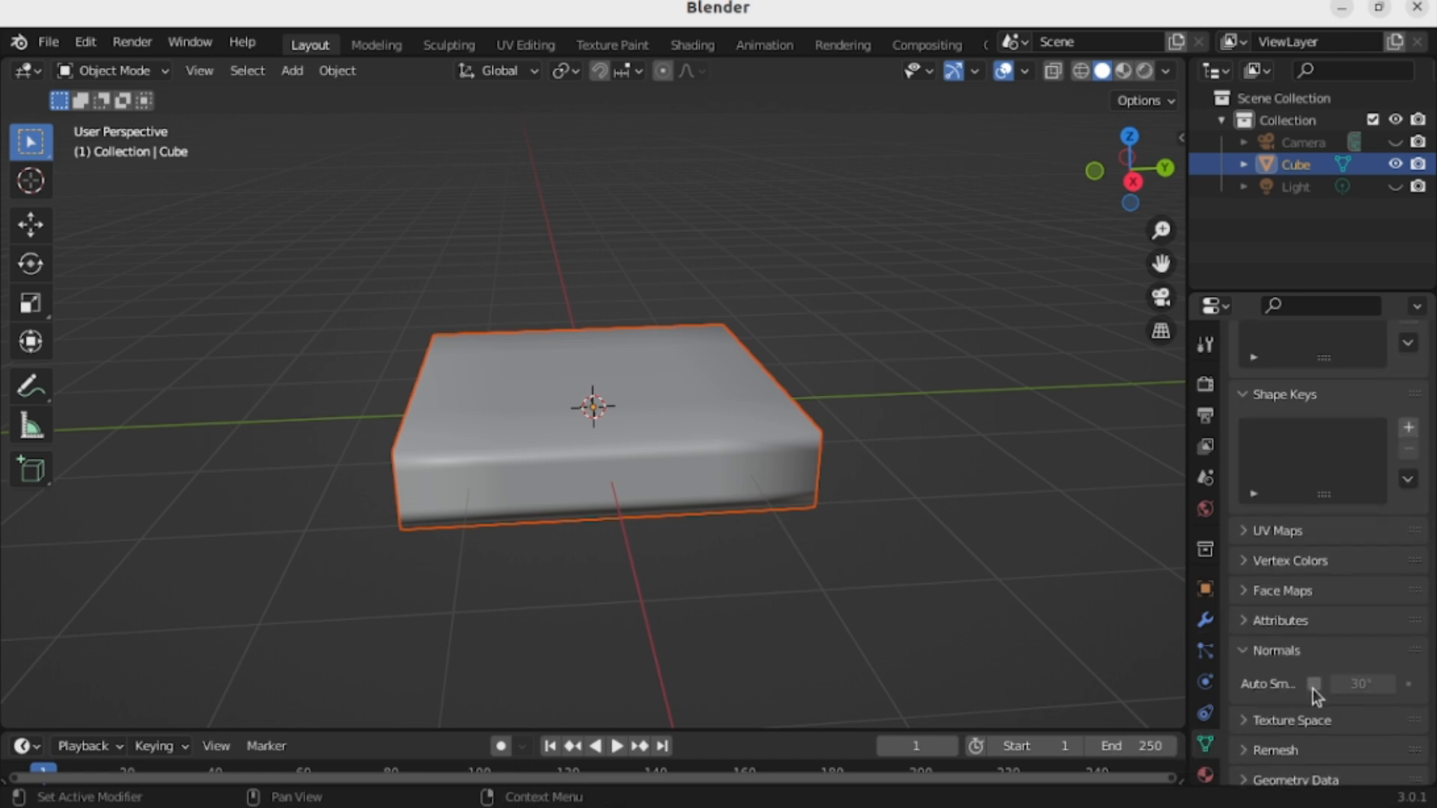
pyautogui.click(1313, 686)
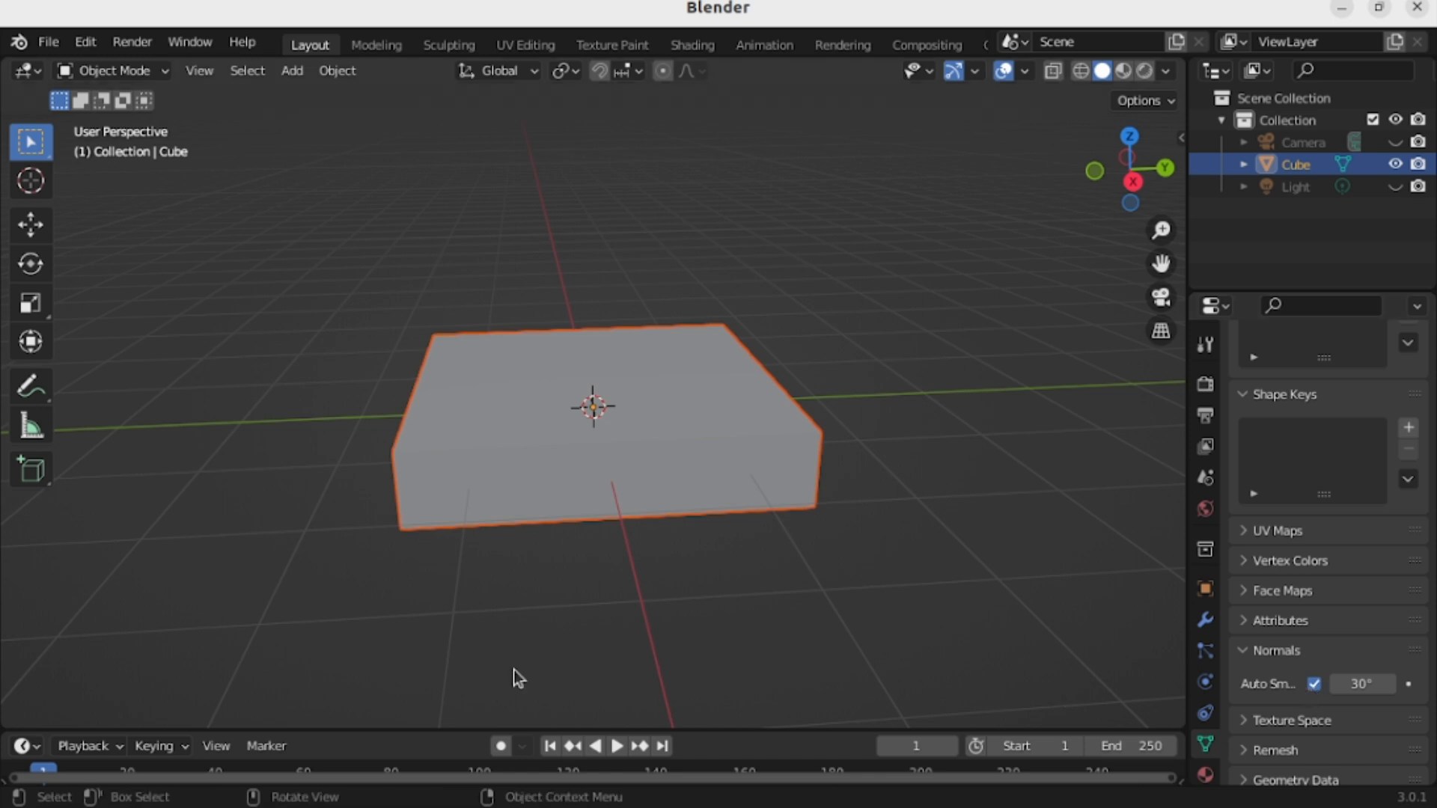
# Add a Bevel modifier to the slab and set its segments to 5.
pyautogui.moveTo(1012, 527); pyautogui.dragTo(1003, 581, button='middle')
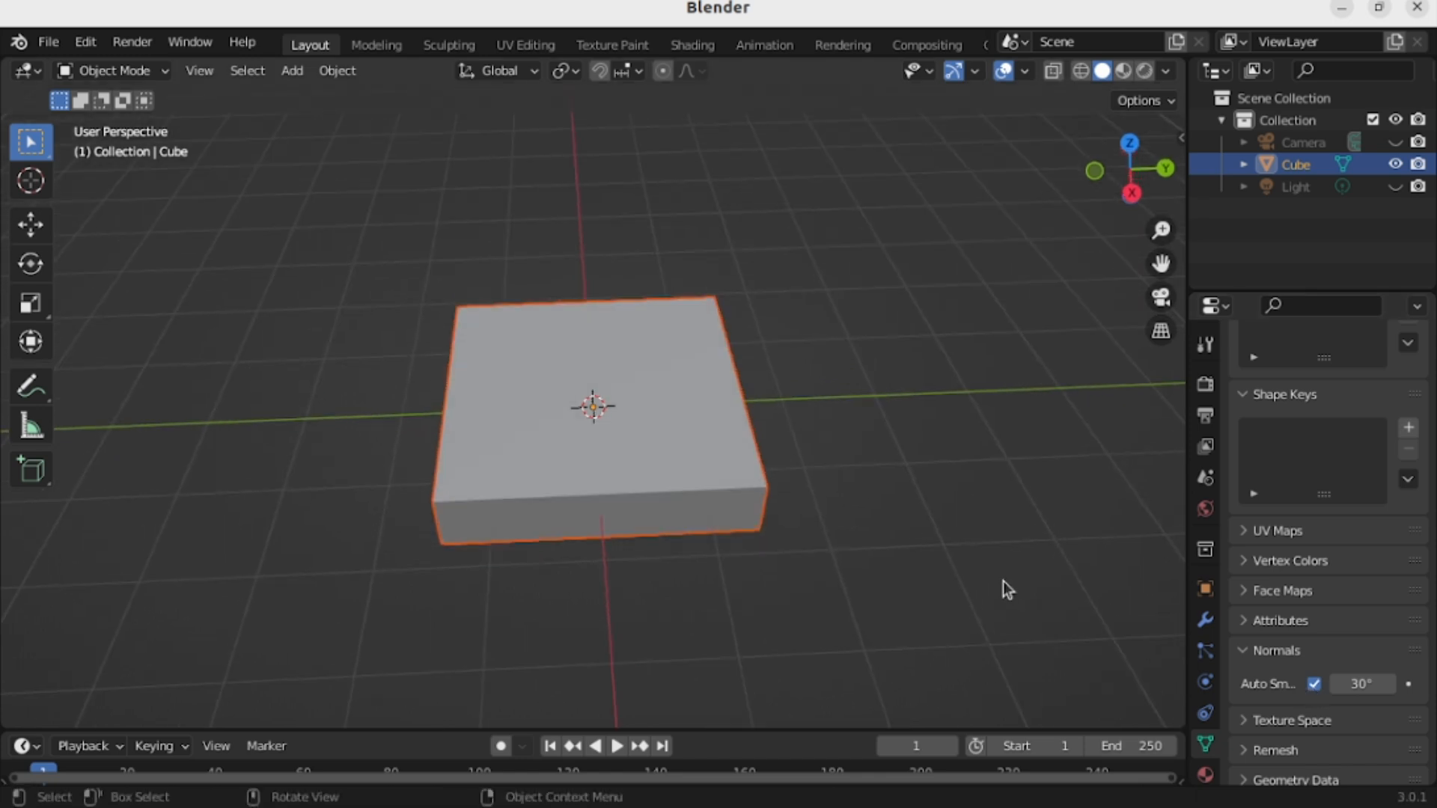
pyautogui.scroll(2, 914, 524)
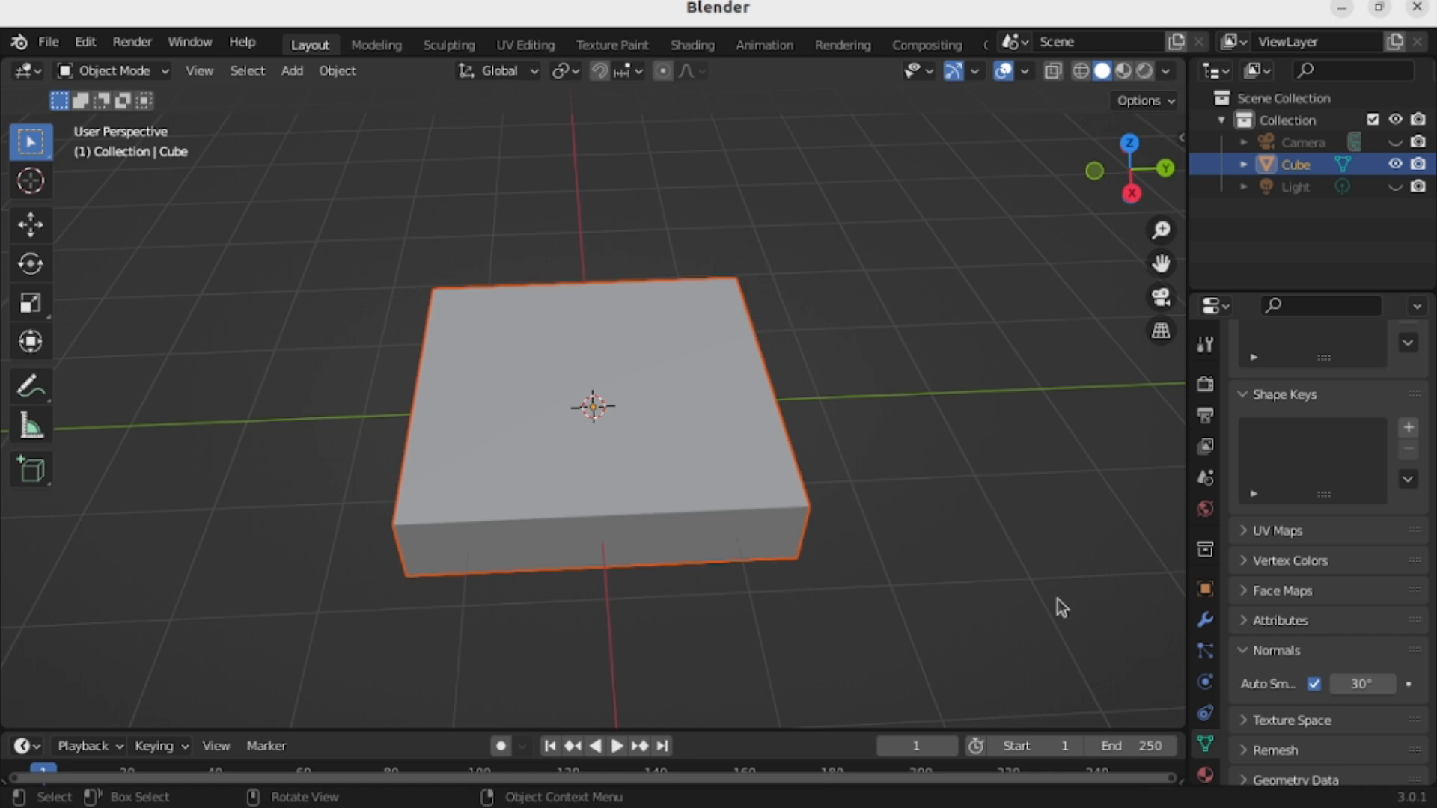
pyautogui.click(1206, 620)
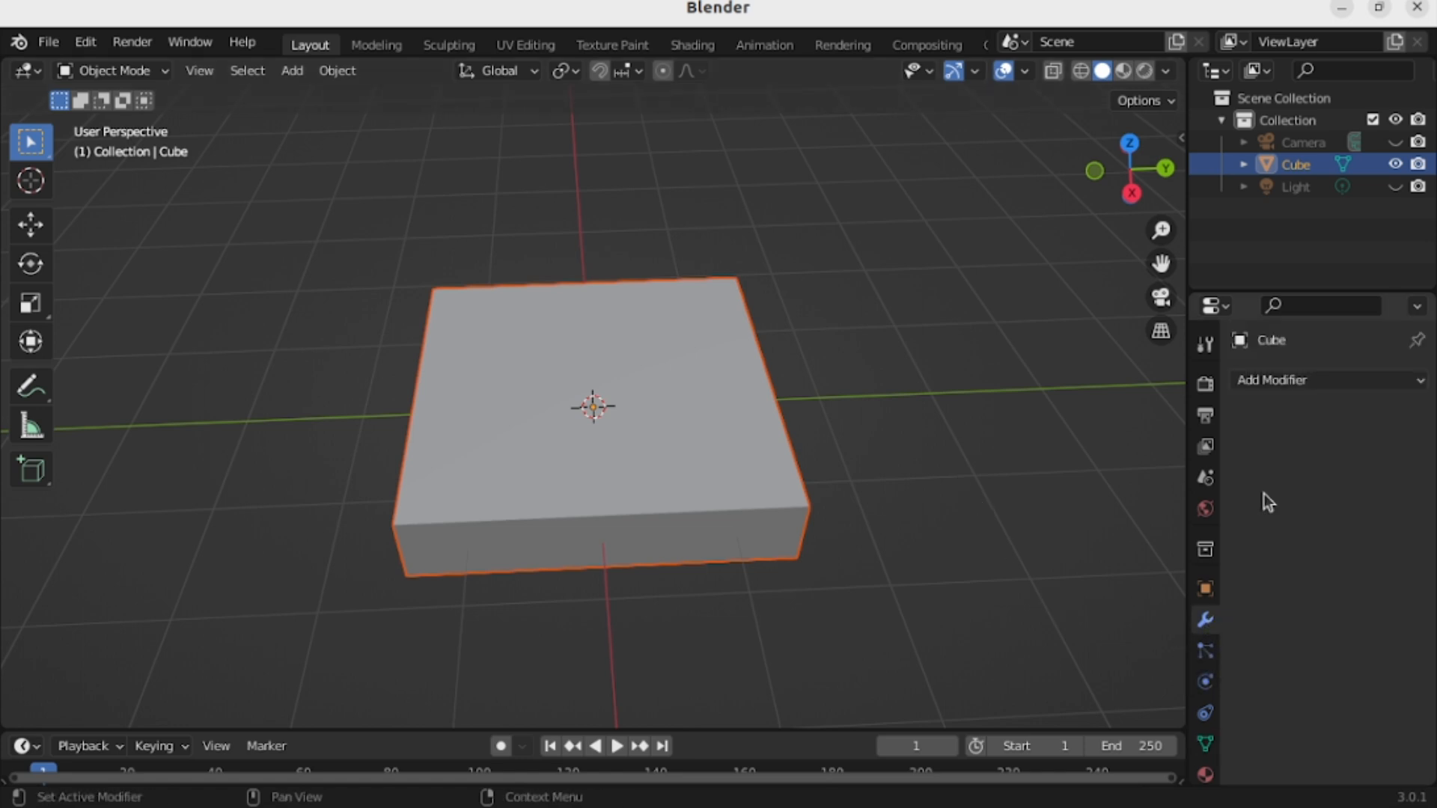
pyautogui.click(1337, 381)
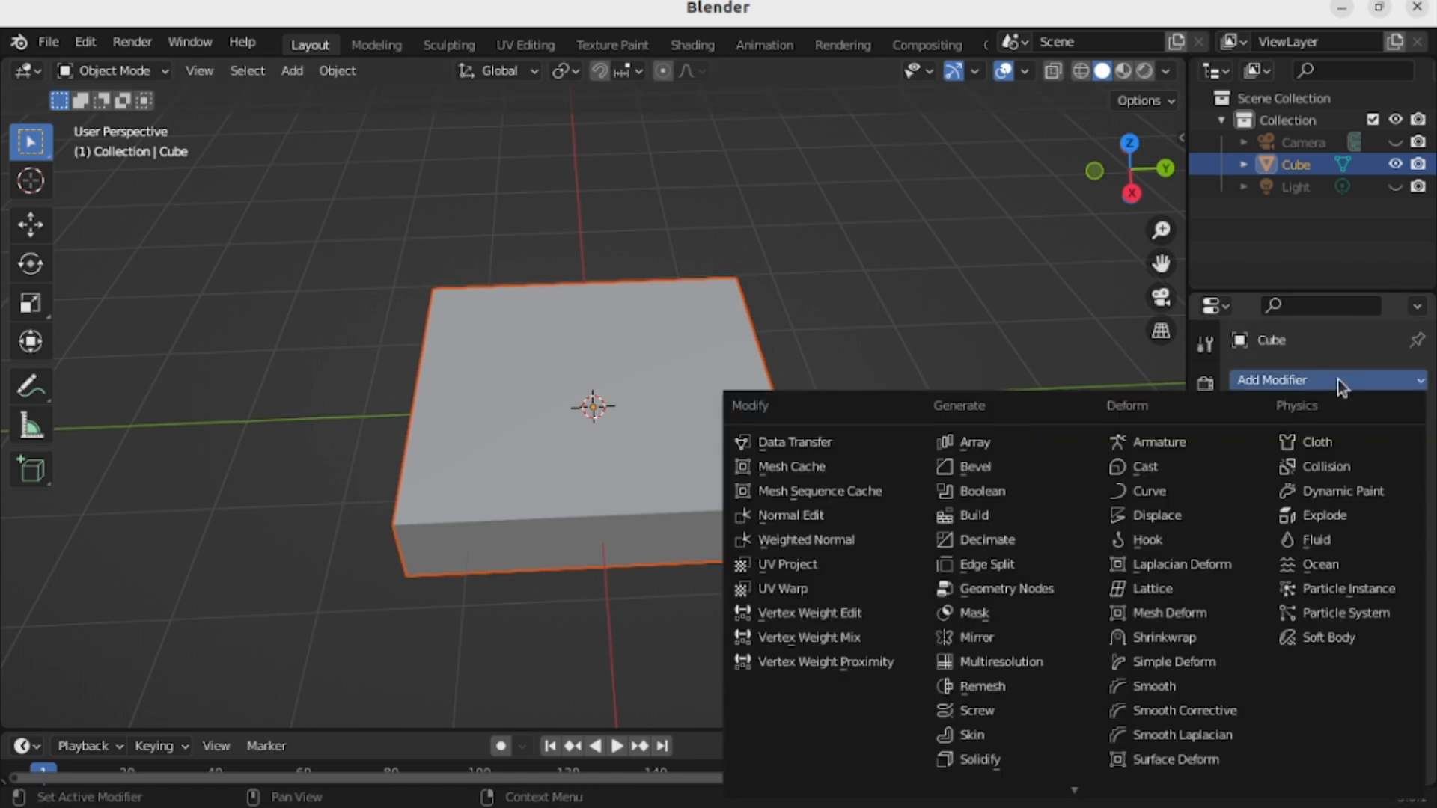
pyautogui.click(994, 469)
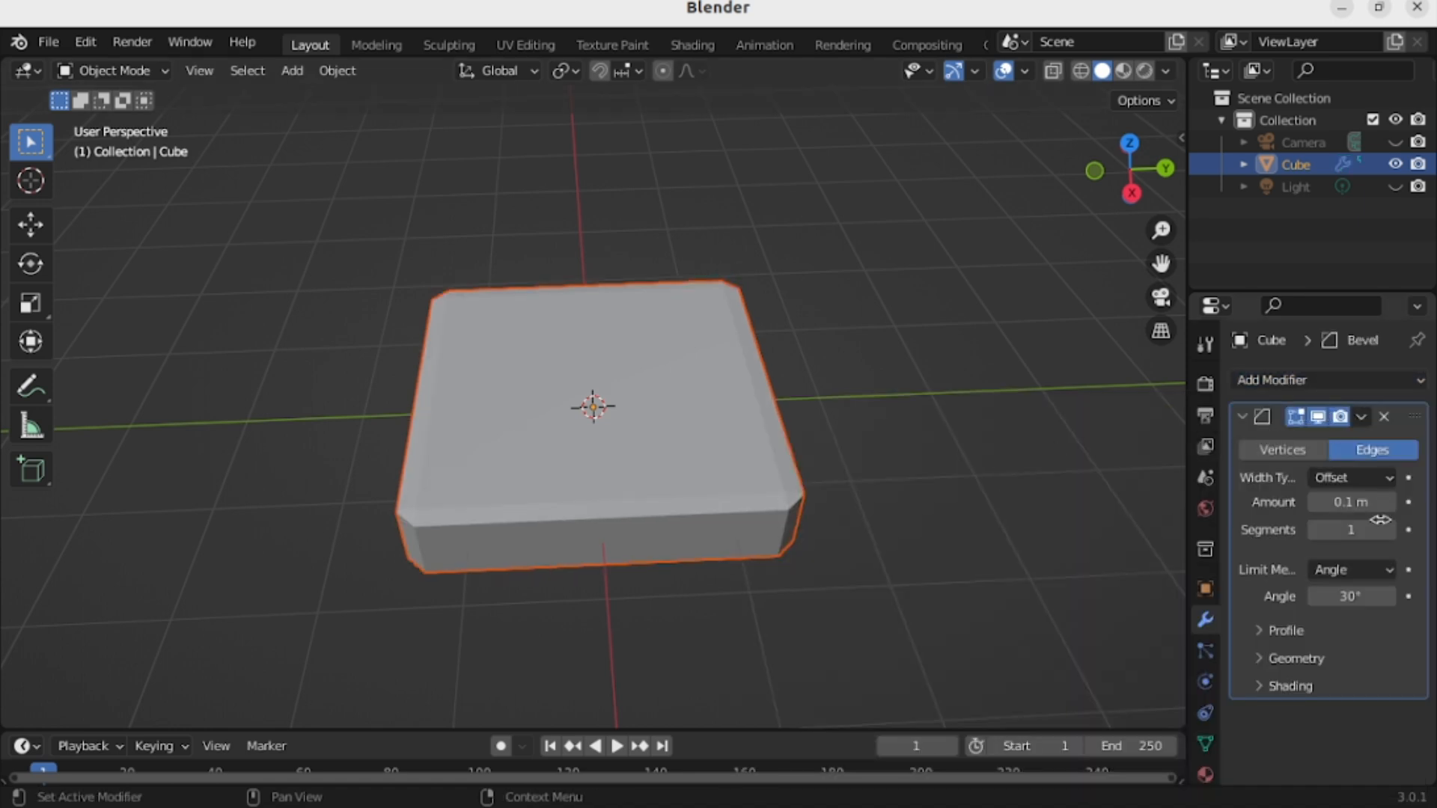
pyautogui.click(1354, 527)
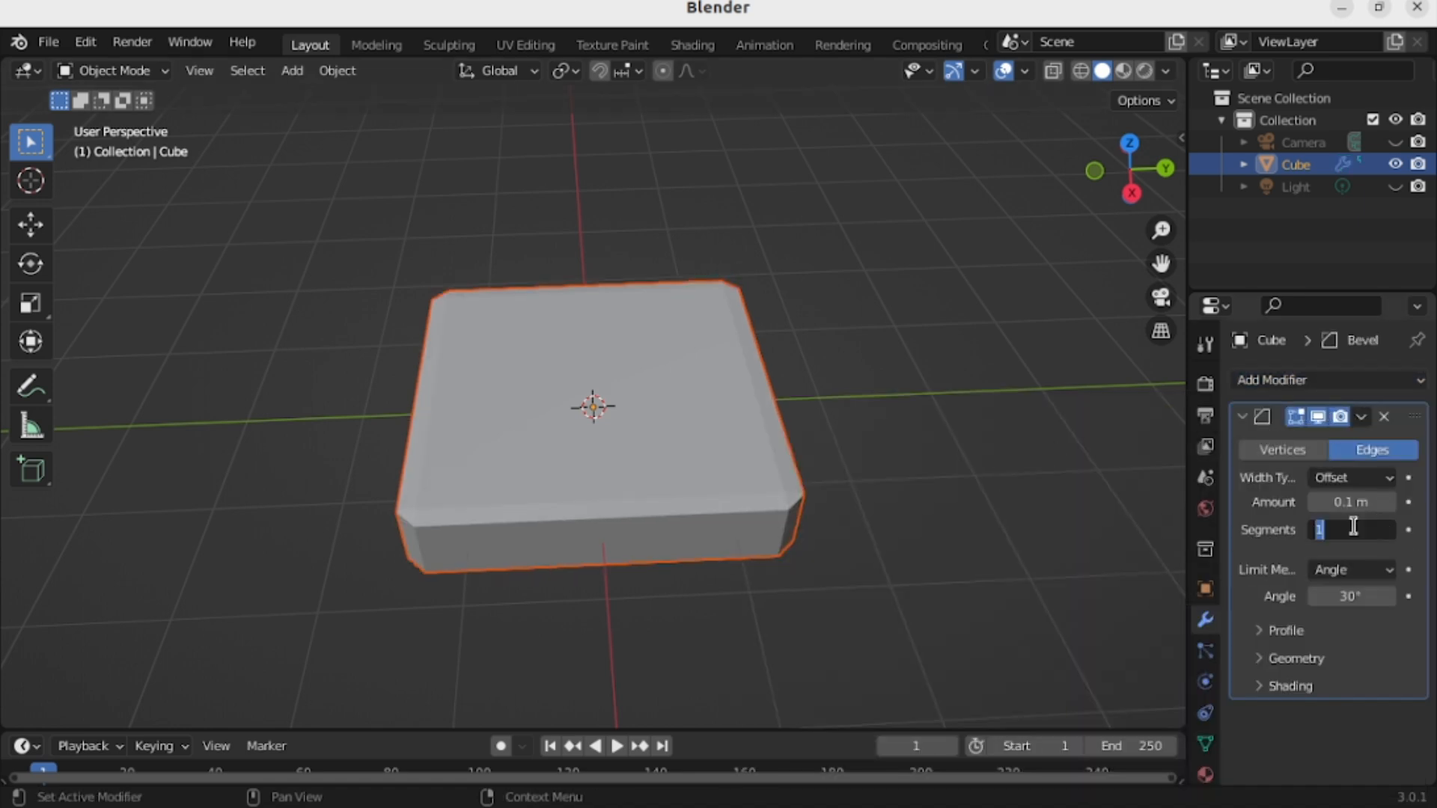
pyautogui.write('10')
pyautogui.press('Return')
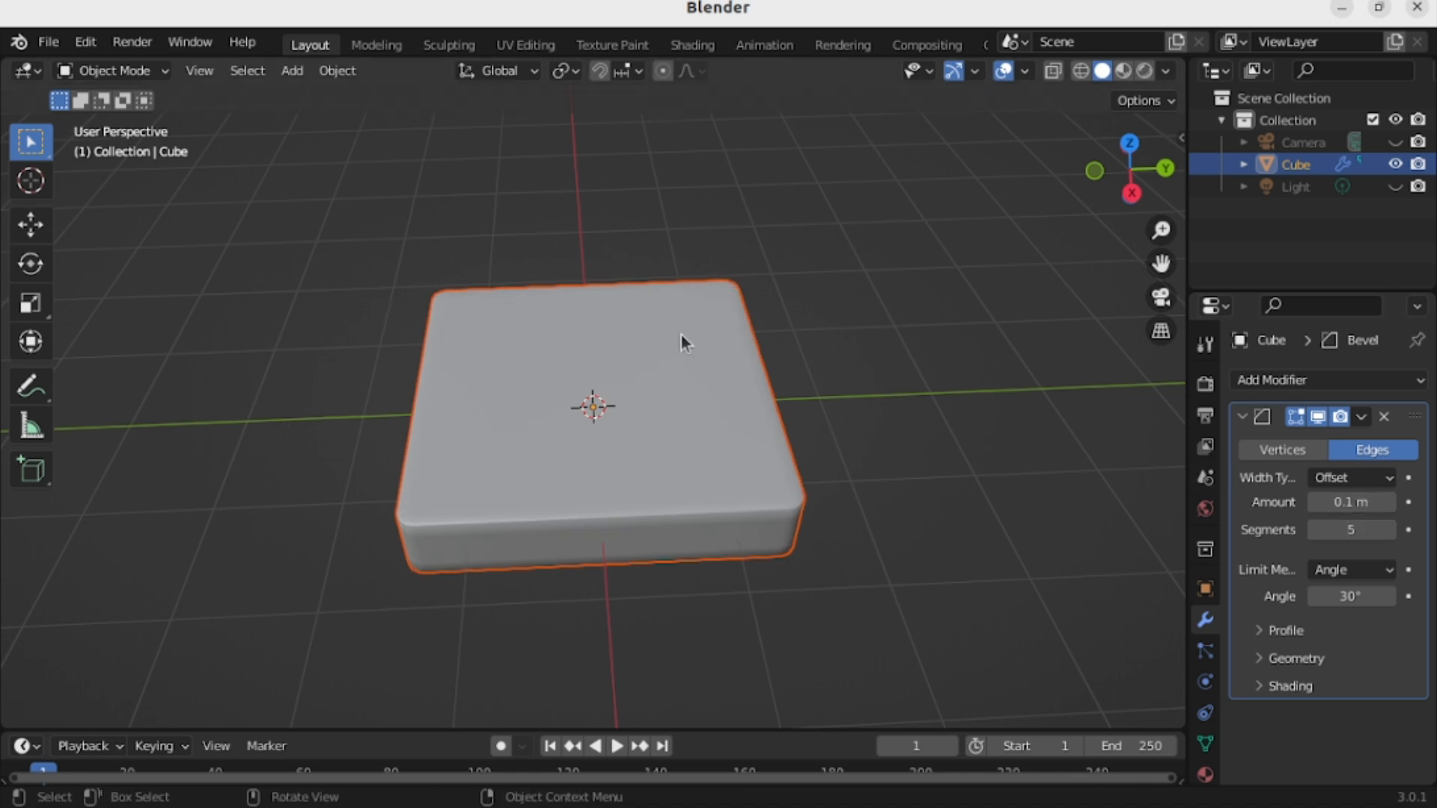
# Enter Edit Mode on the slab, switch to face selection and deselect all of its geometry.
pyautogui.click(112, 71)
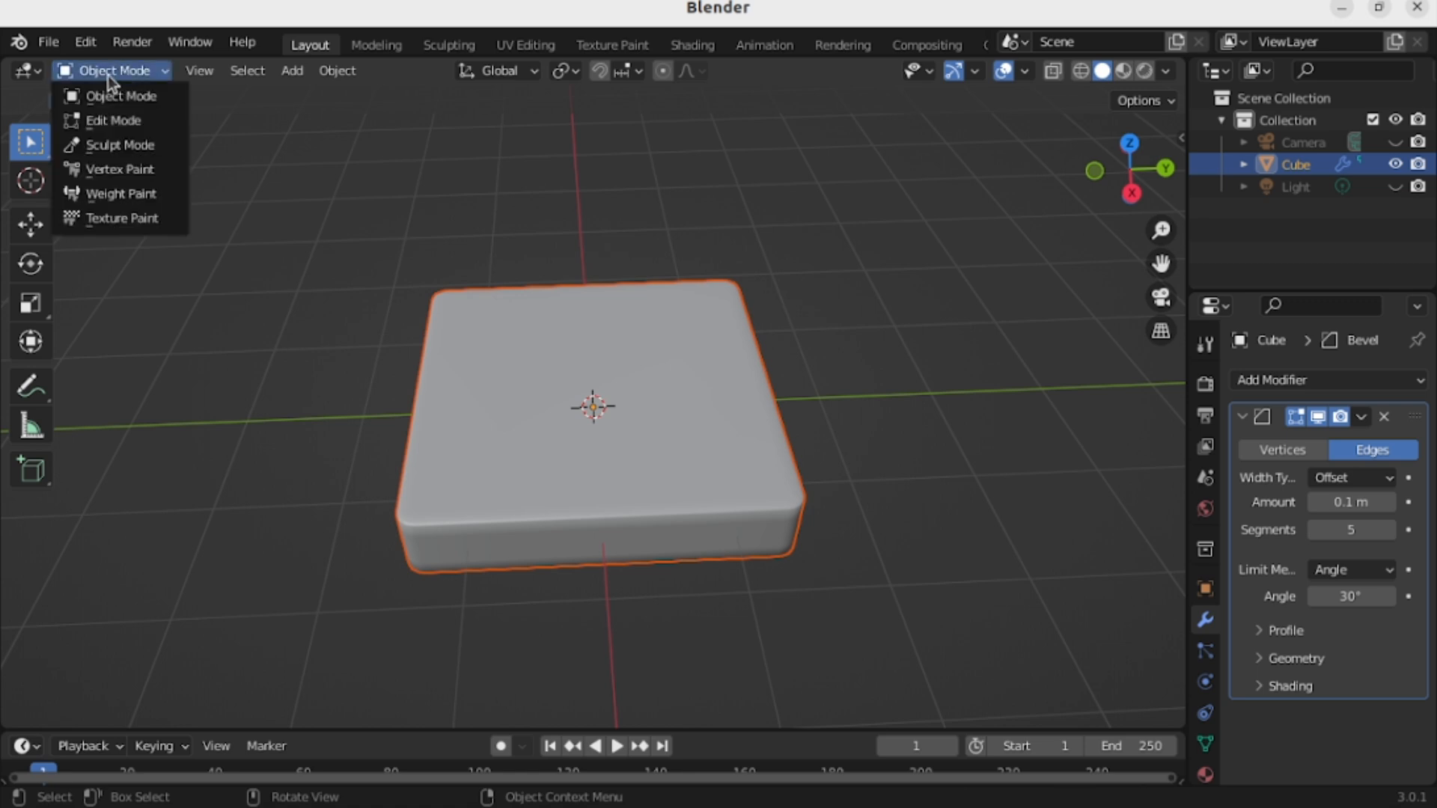
pyautogui.click(97, 121)
pyautogui.scroll(2, 757, 401)
pyautogui.scroll(-1, 751, 371)
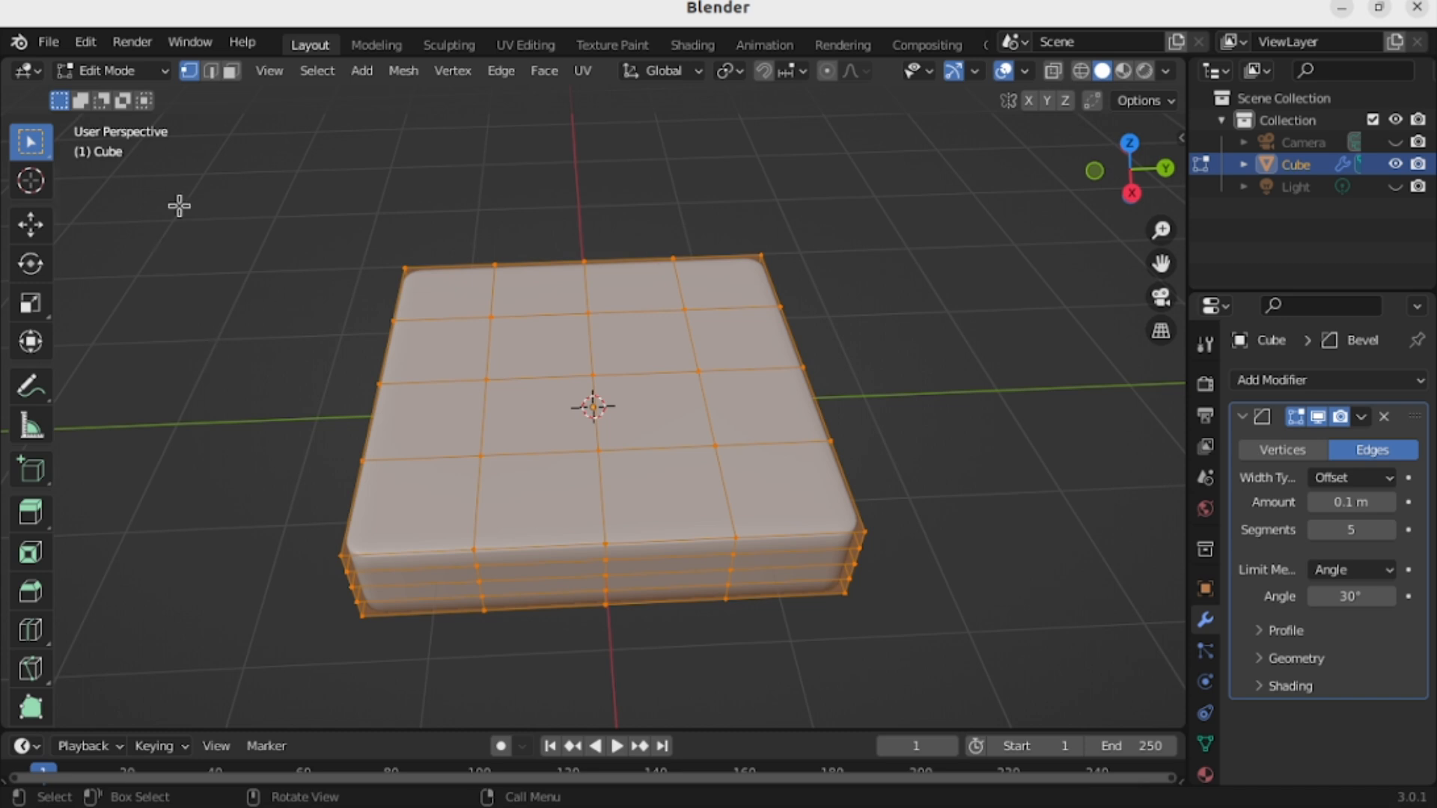
pyautogui.click(231, 72)
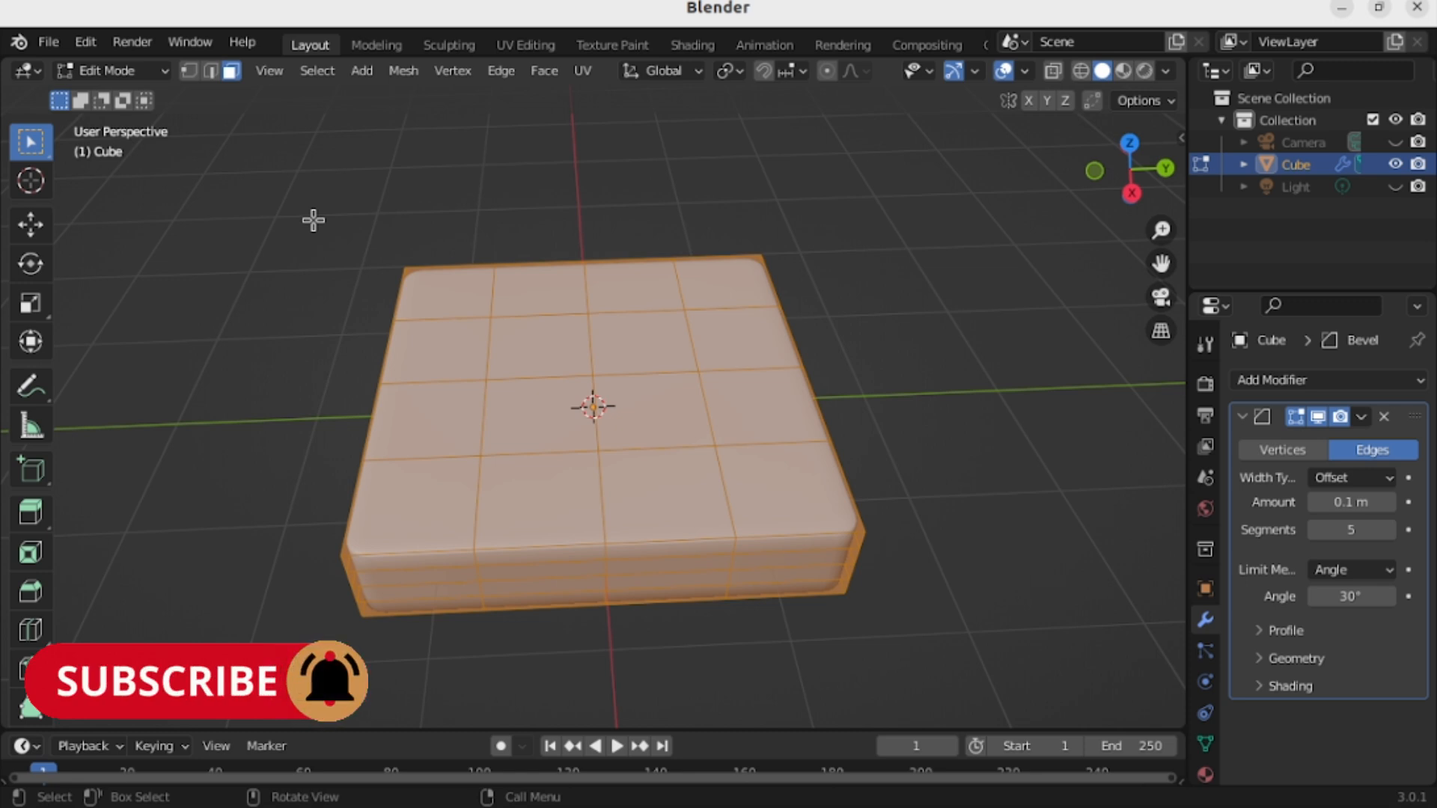
pyautogui.click(873, 258)
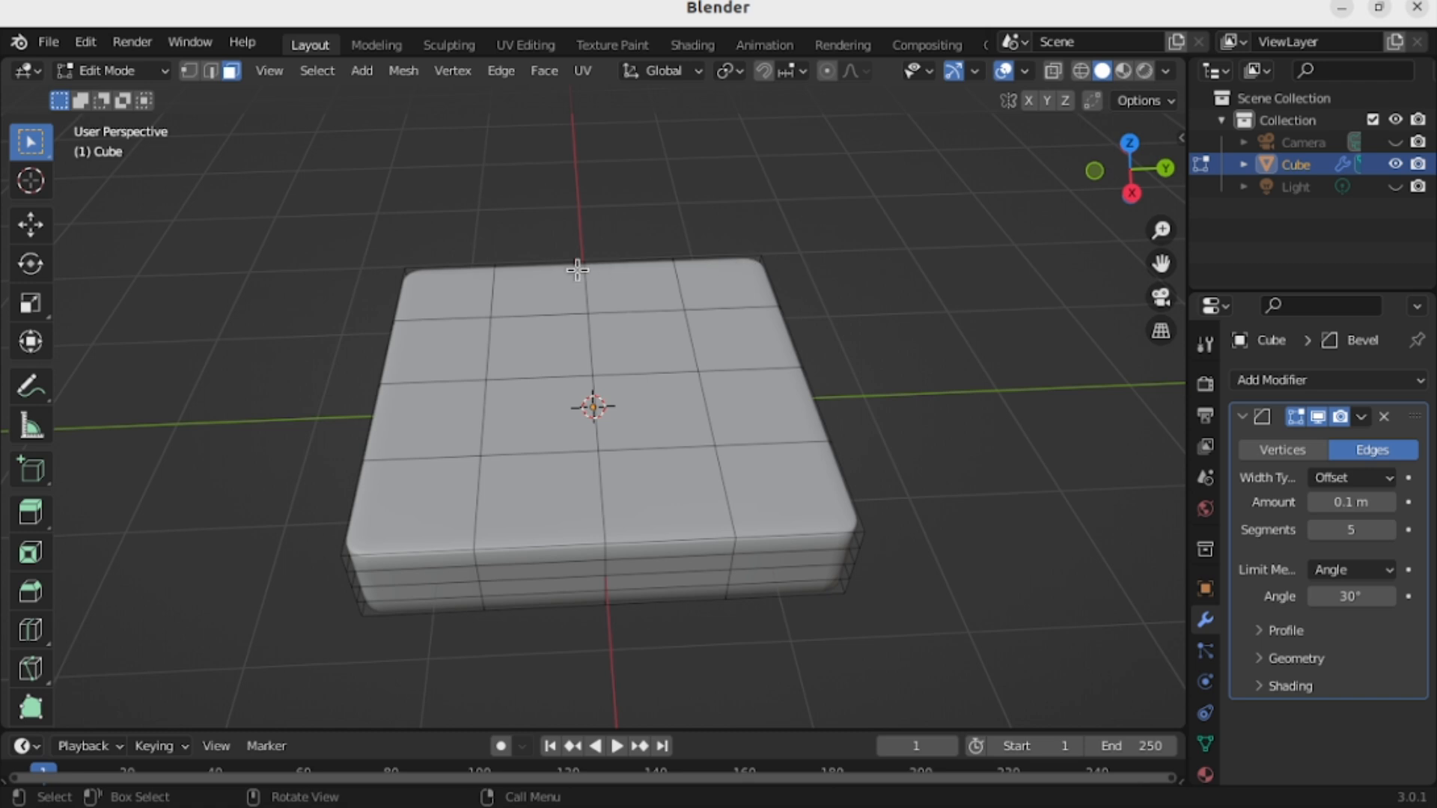
# Select all sixteen top faces, inset them about 0.16 m and extrude them about 0.22 m down into the slab.
pyautogui.click(439, 280)
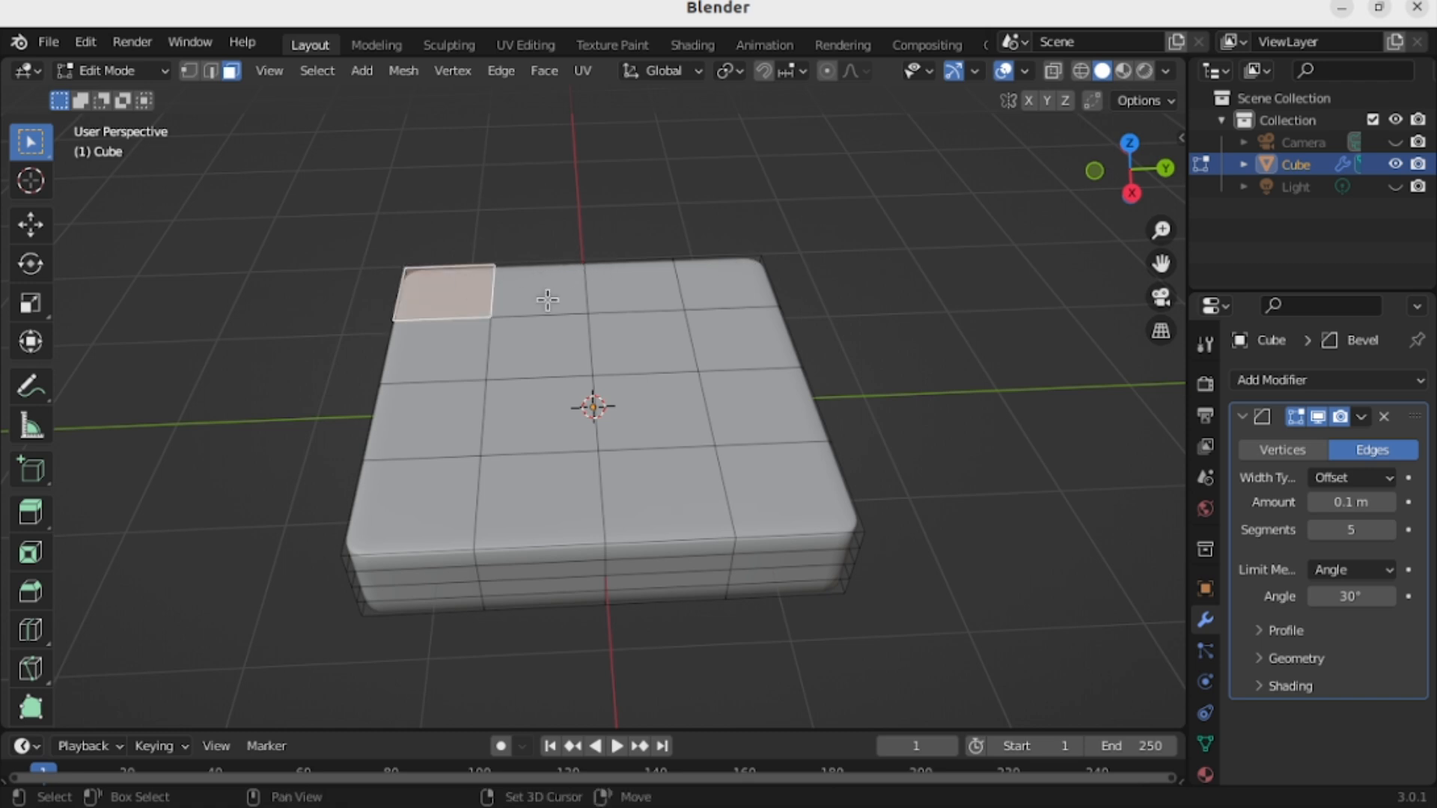
pyautogui.keyDown('shift'); pyautogui.click(552, 298); pyautogui.keyUp('shift')
pyautogui.keyDown('shift'); pyautogui.click(648, 292); pyautogui.keyUp('shift')
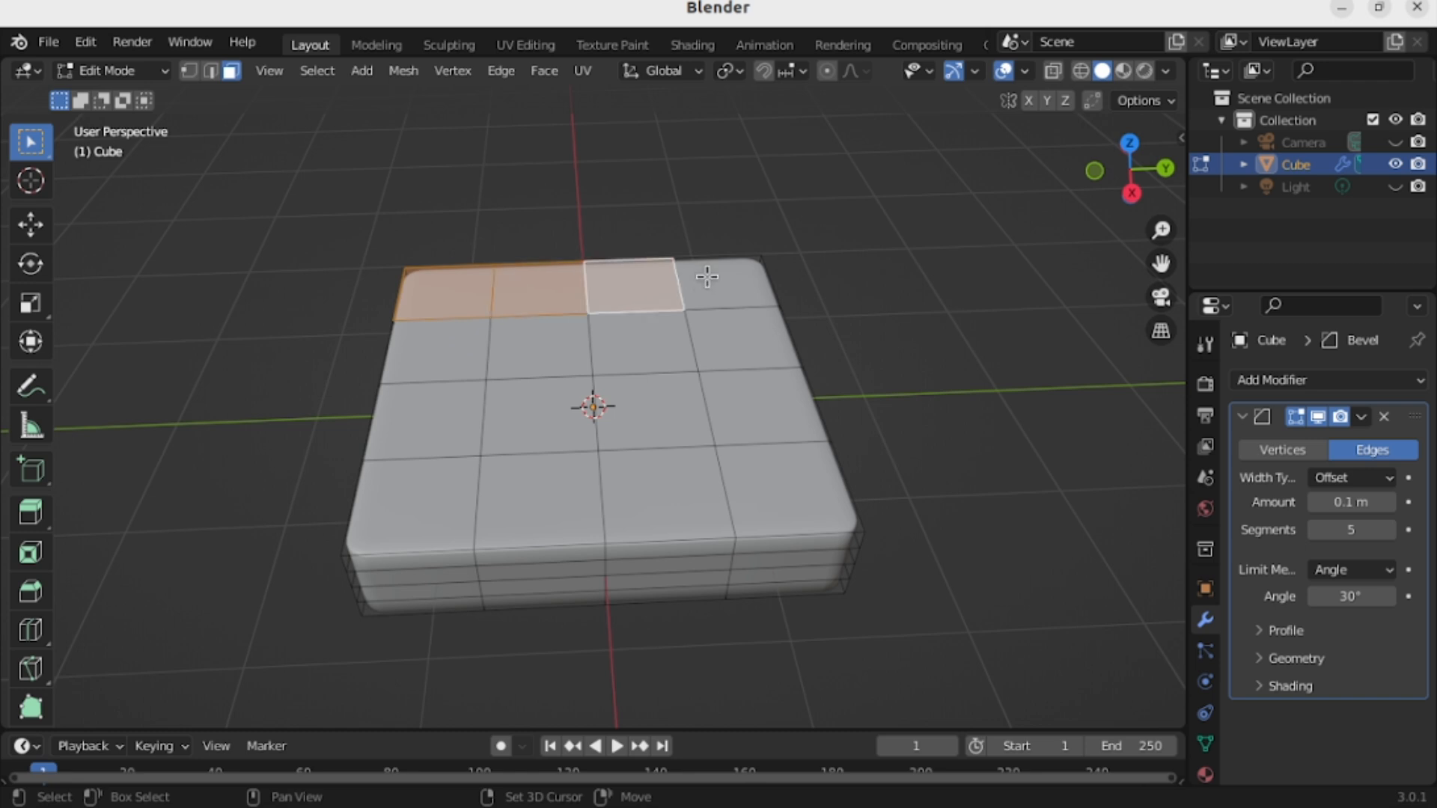
pyautogui.keyDown('shift'); pyautogui.click(711, 278); pyautogui.keyUp('shift')
pyautogui.keyDown('shift'); pyautogui.click(730, 336); pyautogui.keyUp('shift')
pyautogui.keyDown('shift'); pyautogui.click(644, 336); pyautogui.keyUp('shift')
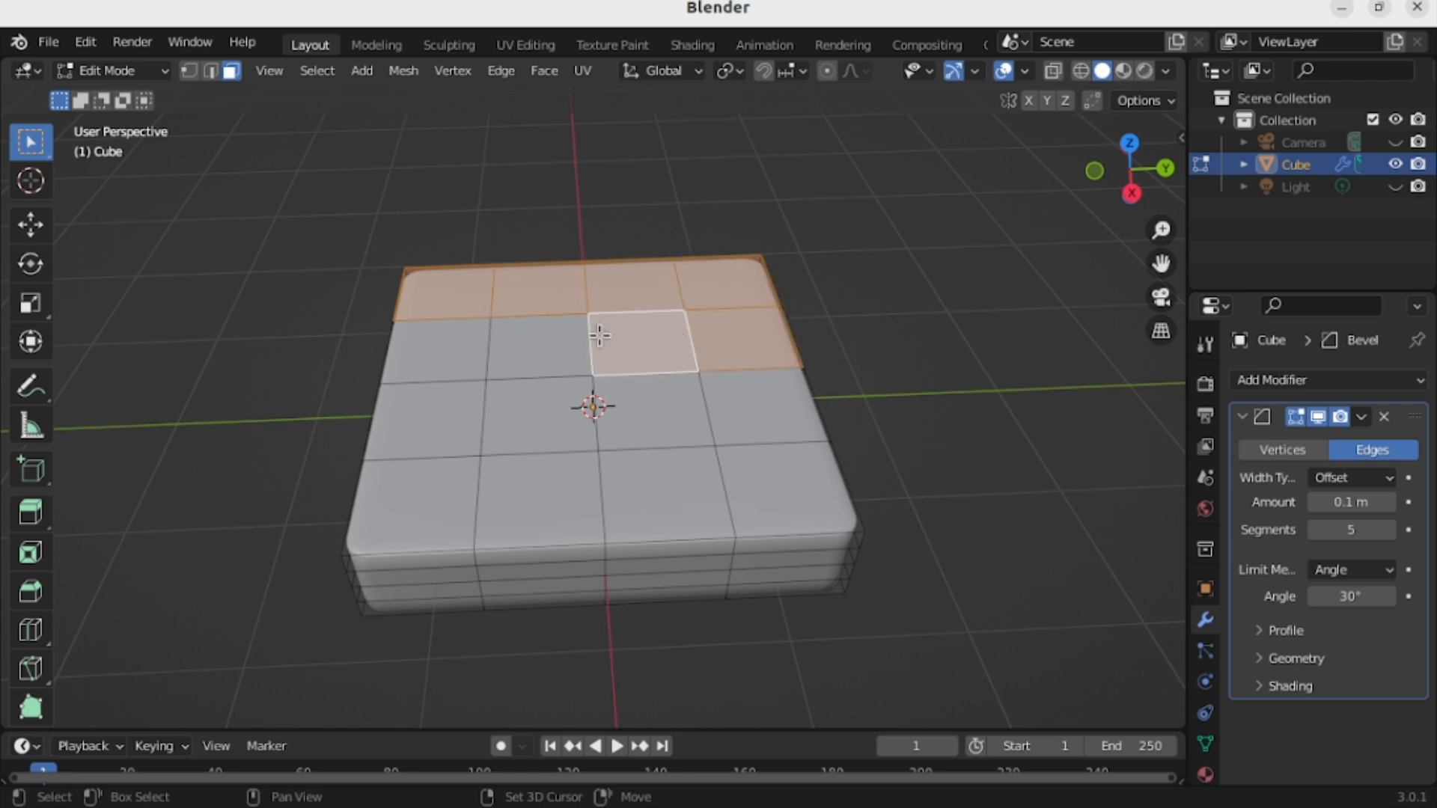
pyautogui.keyDown('shift'); pyautogui.click(531, 340); pyautogui.keyUp('shift')
pyautogui.keyDown('shift'); pyautogui.click(446, 346); pyautogui.keyUp('shift')
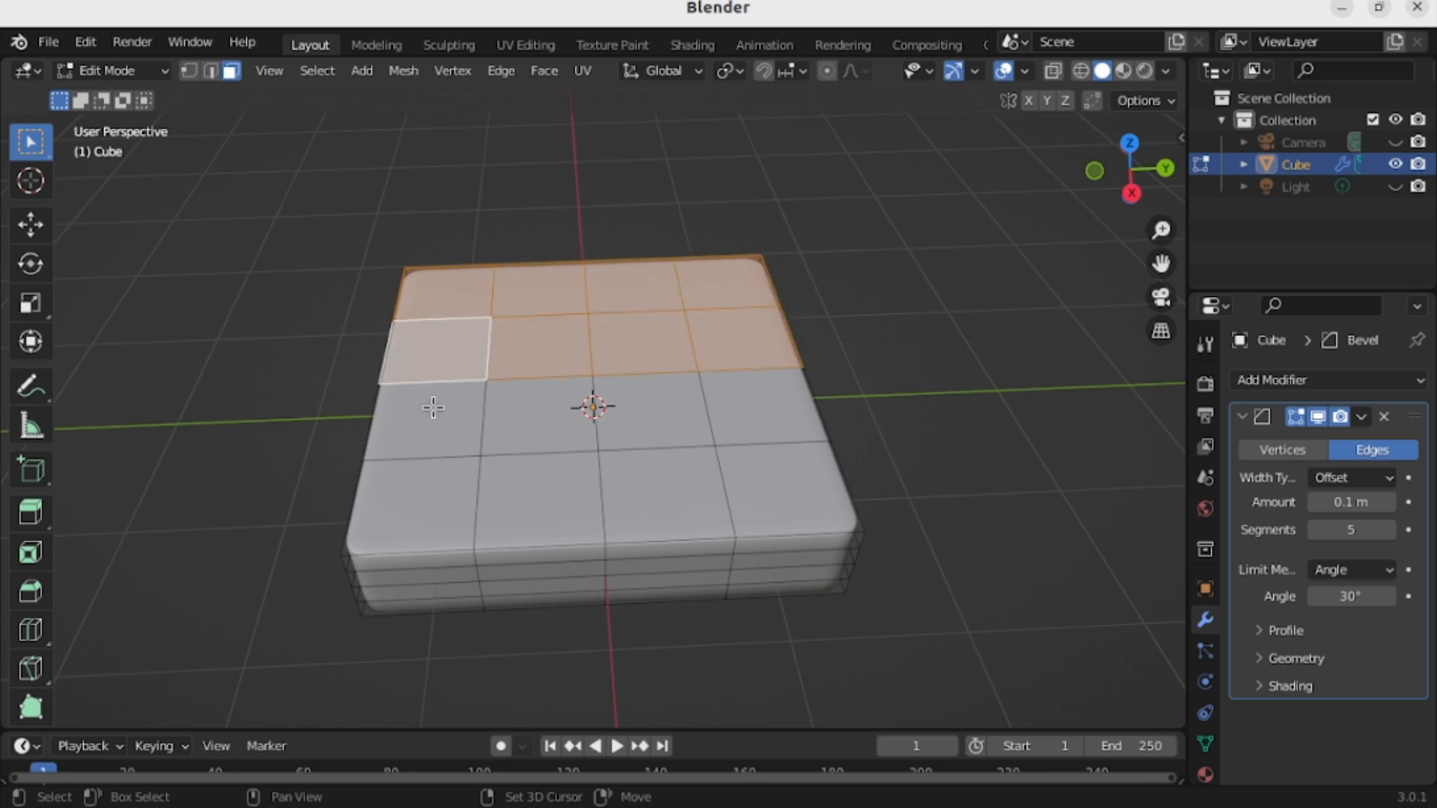
pyautogui.keyDown('shift'); pyautogui.click(434, 421); pyautogui.keyUp('shift')
pyautogui.keyDown('shift'); pyautogui.click(526, 427); pyautogui.keyUp('shift')
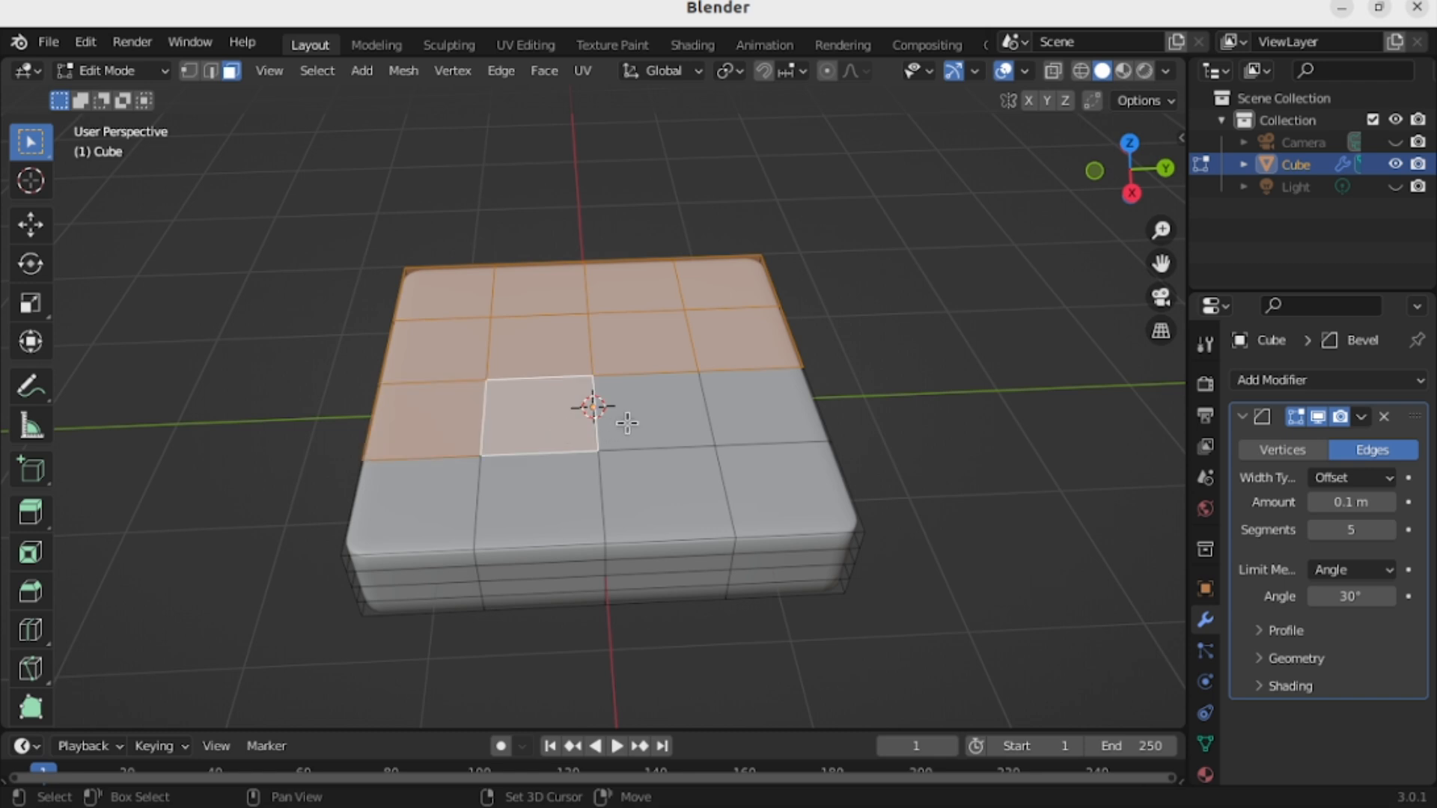
pyautogui.keyDown('shift'); pyautogui.click(644, 420); pyautogui.keyUp('shift')
pyautogui.keyDown('shift'); pyautogui.click(751, 408); pyautogui.keyUp('shift')
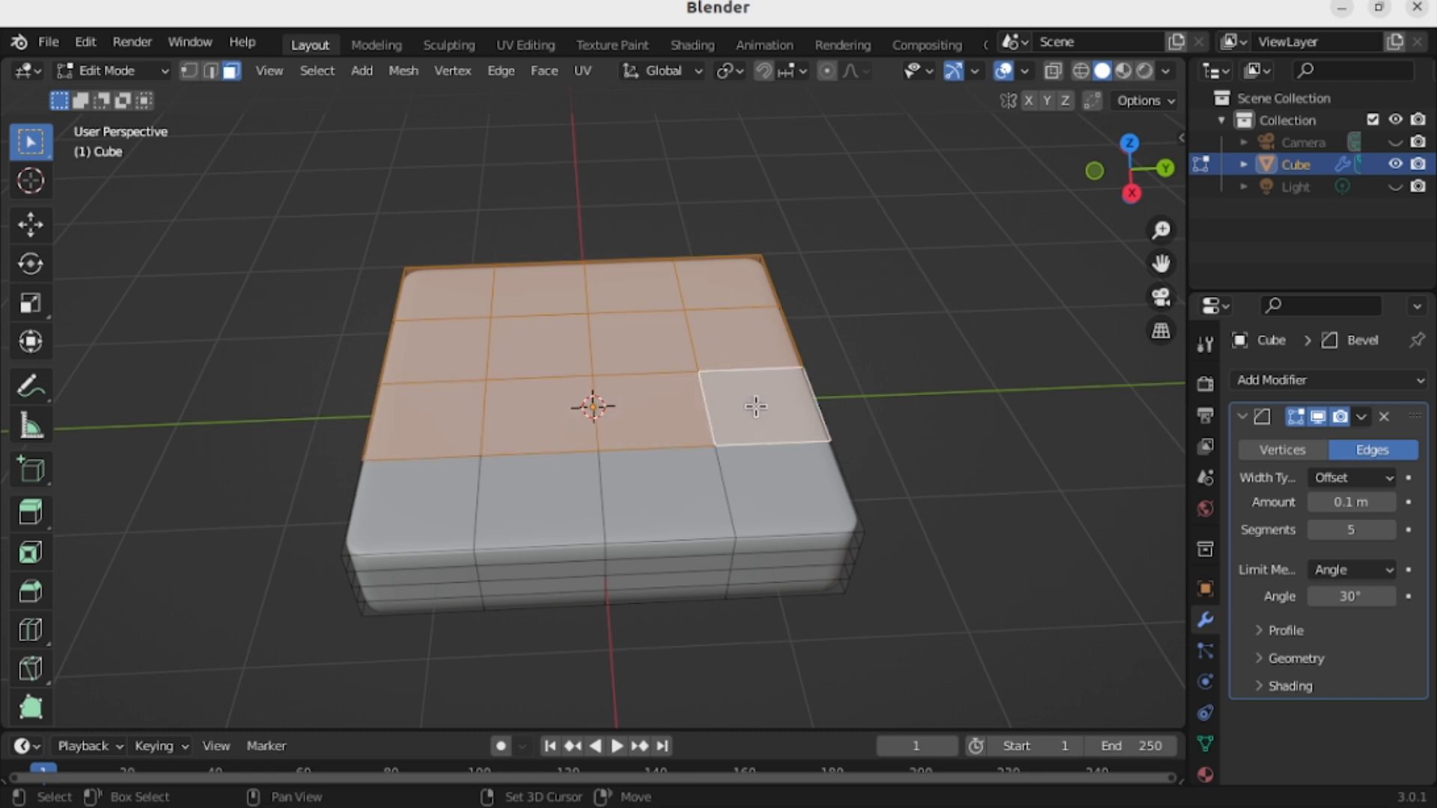
pyautogui.keyDown('shift'); pyautogui.click(440, 492); pyautogui.keyUp('shift')
pyautogui.keyDown('shift'); pyautogui.click(565, 510); pyautogui.keyUp('shift')
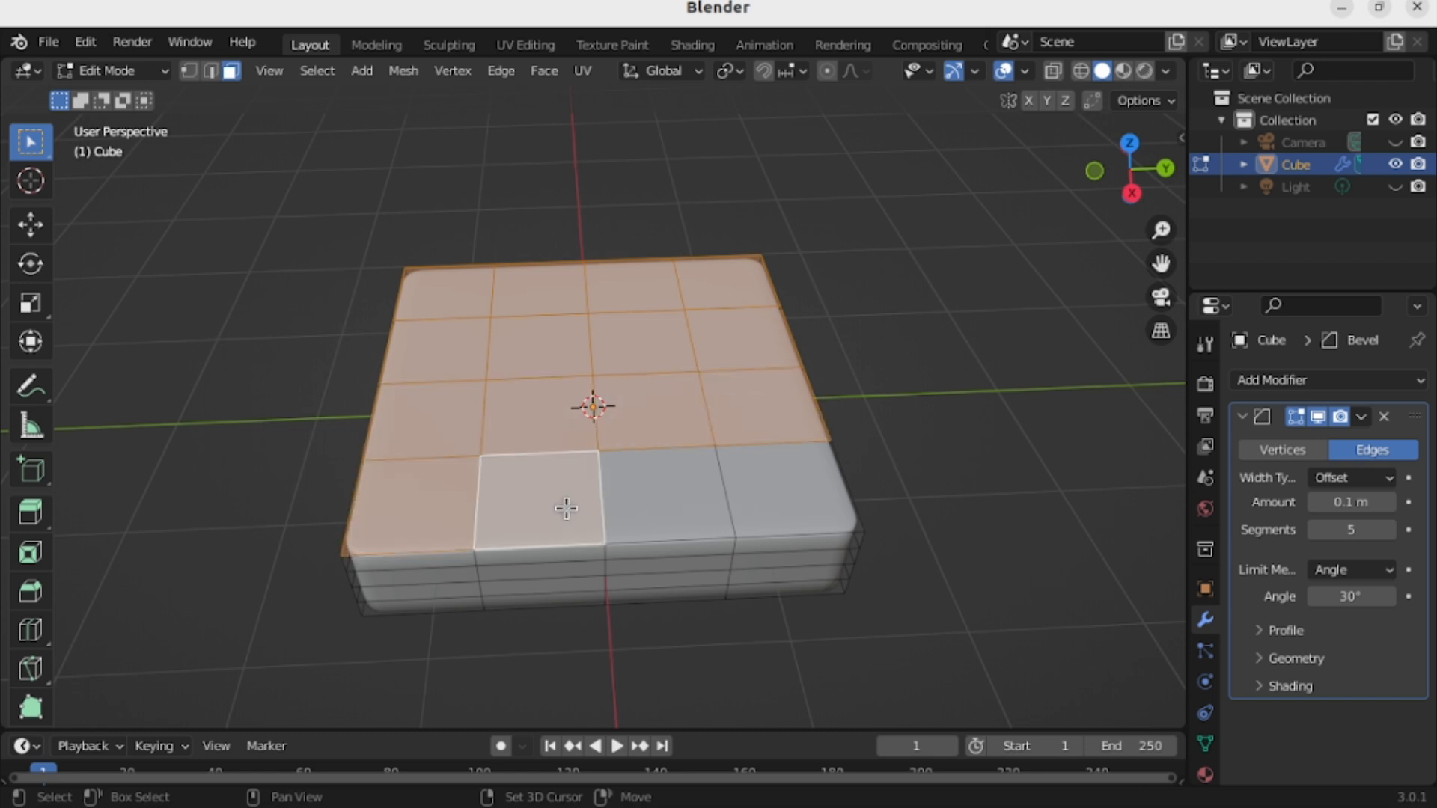
pyautogui.keyDown('shift'); pyautogui.click(640, 492); pyautogui.keyUp('shift')
pyautogui.keyDown('shift'); pyautogui.click(771, 483); pyautogui.keyUp('shift')
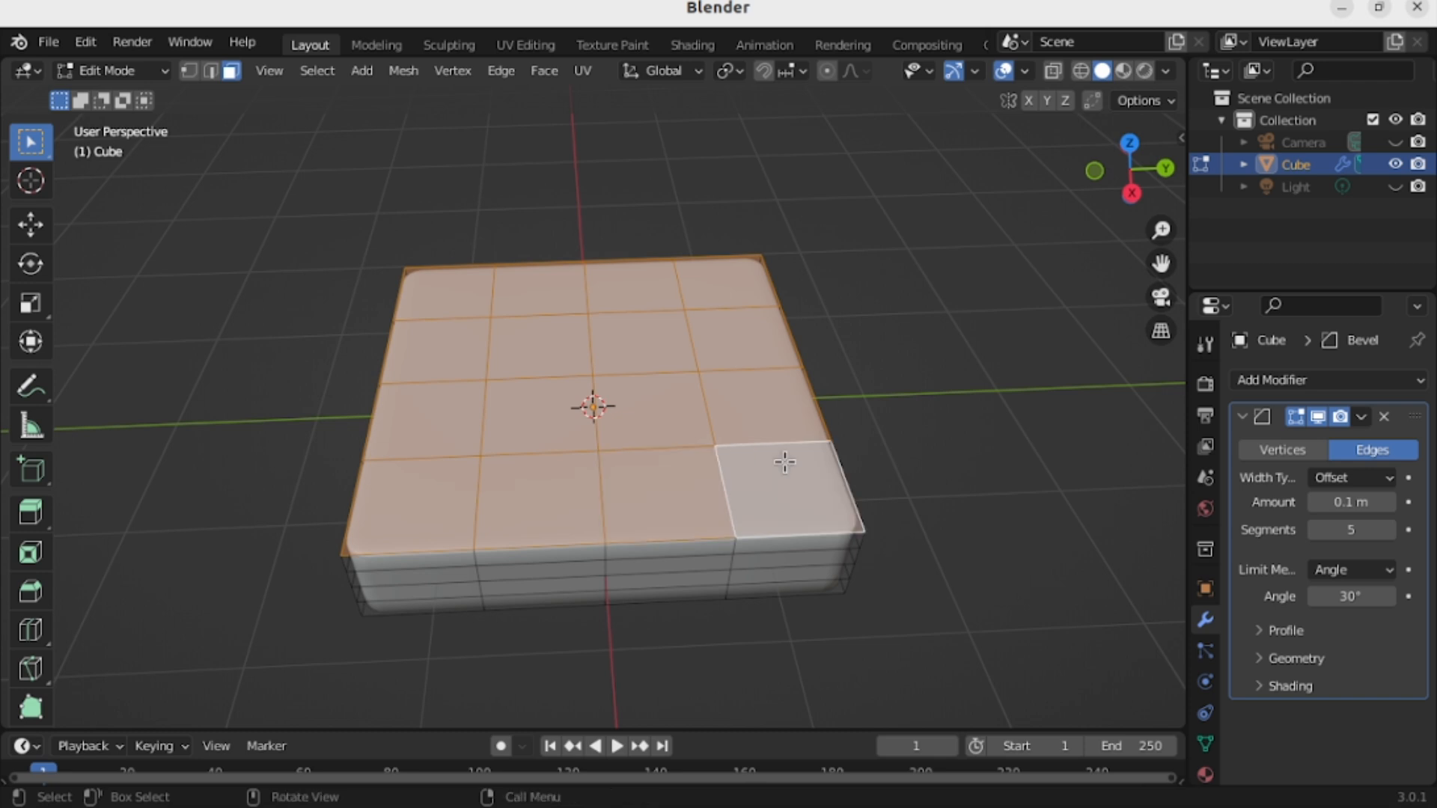
pyautogui.press('i')
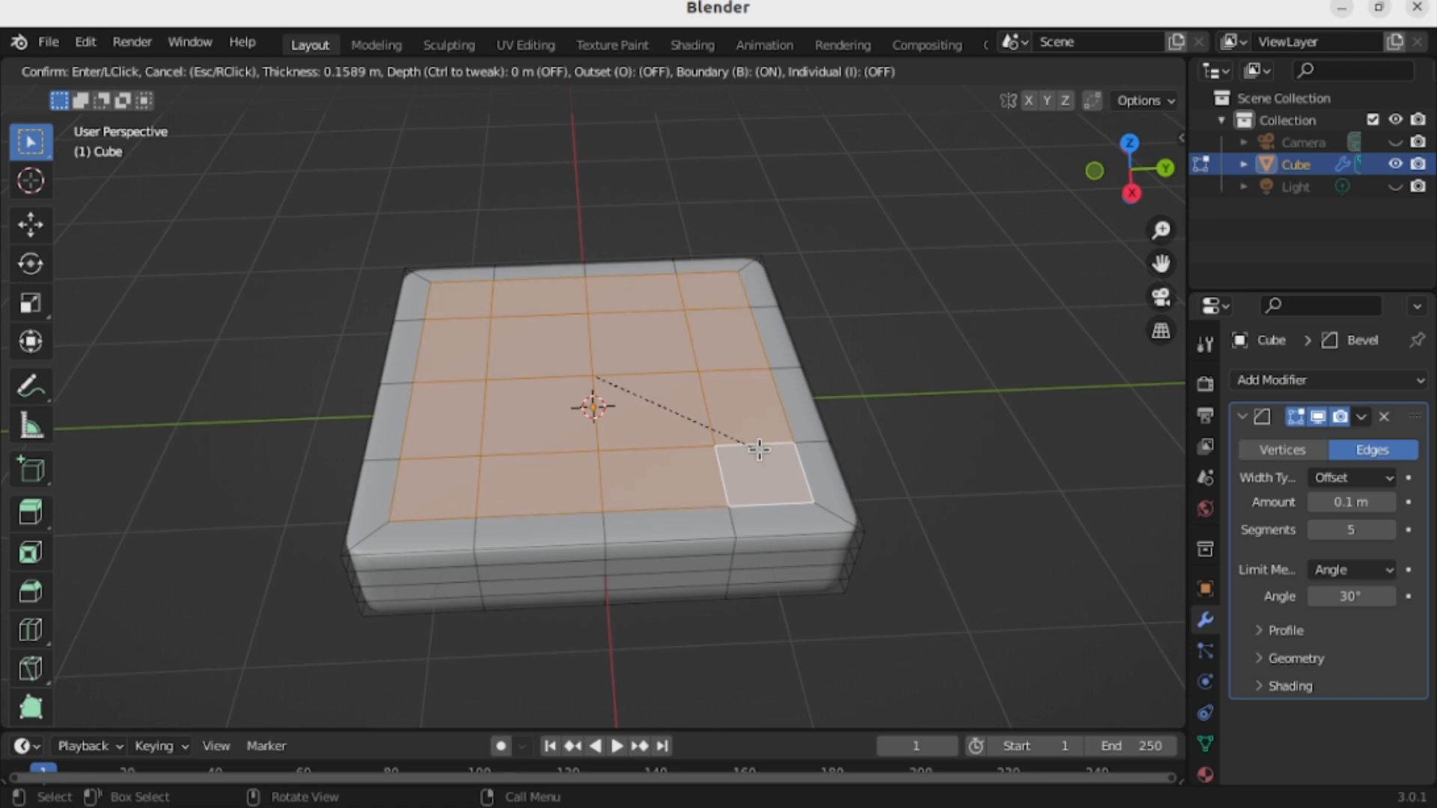
pyautogui.click(760, 449)
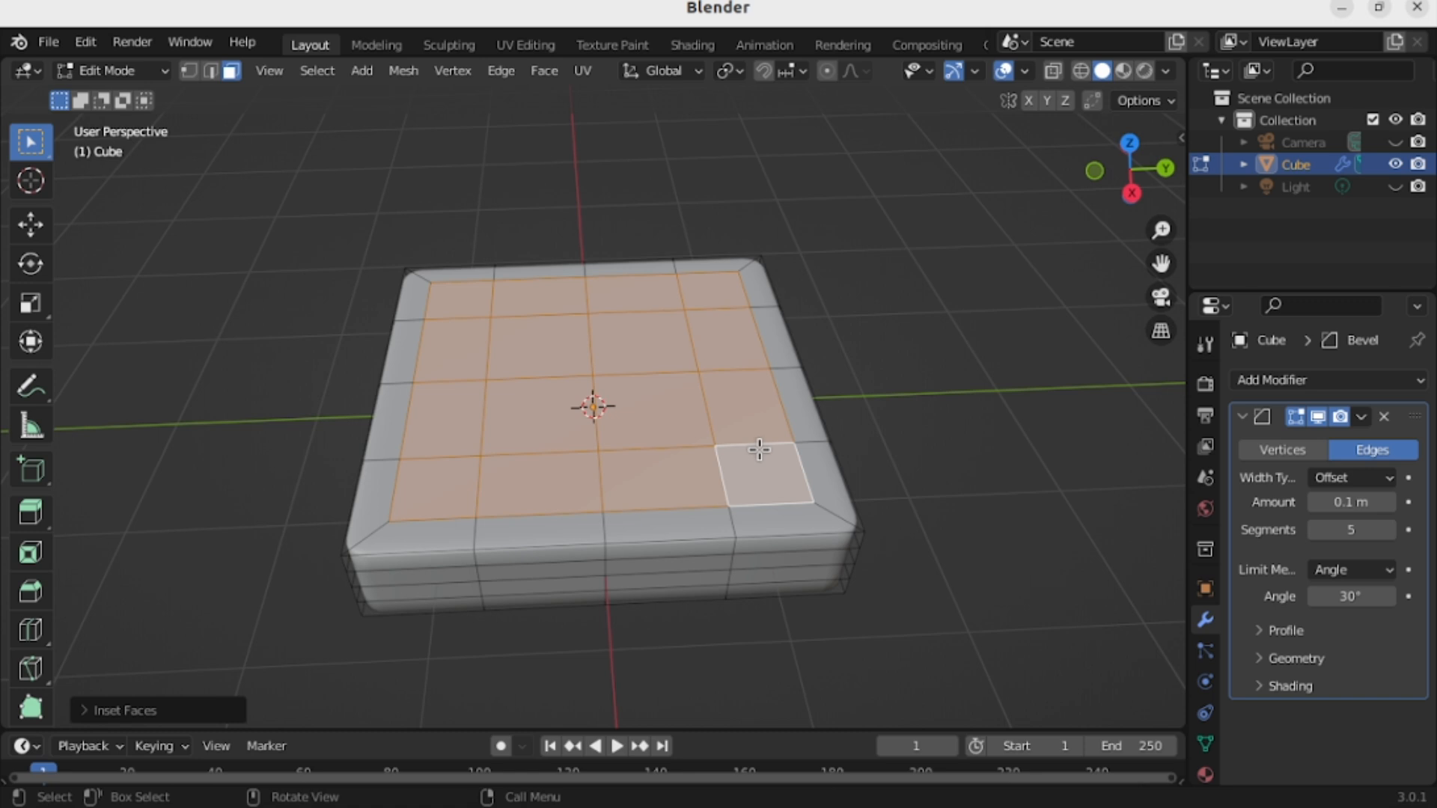
pyautogui.press('e')
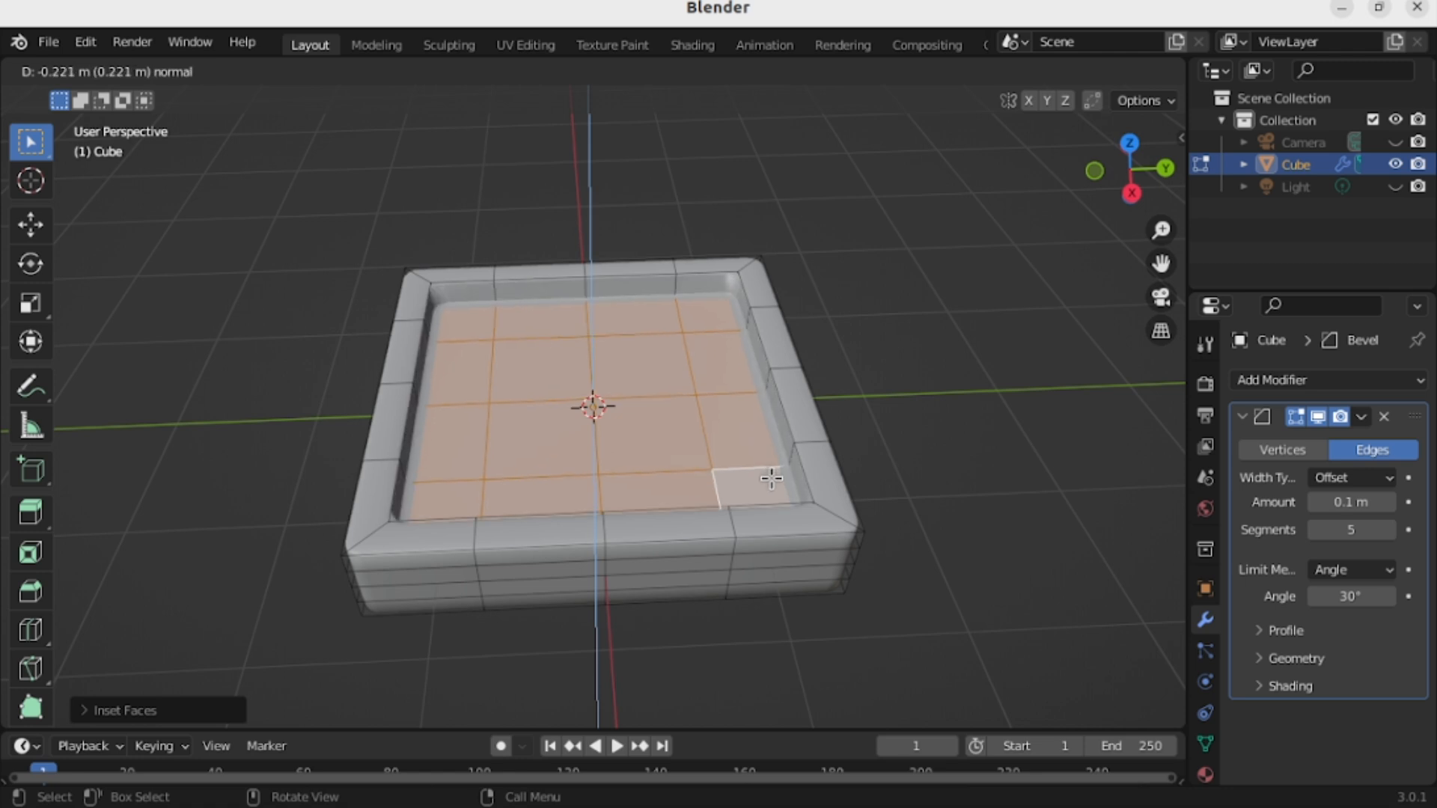
pyautogui.click(769, 472)
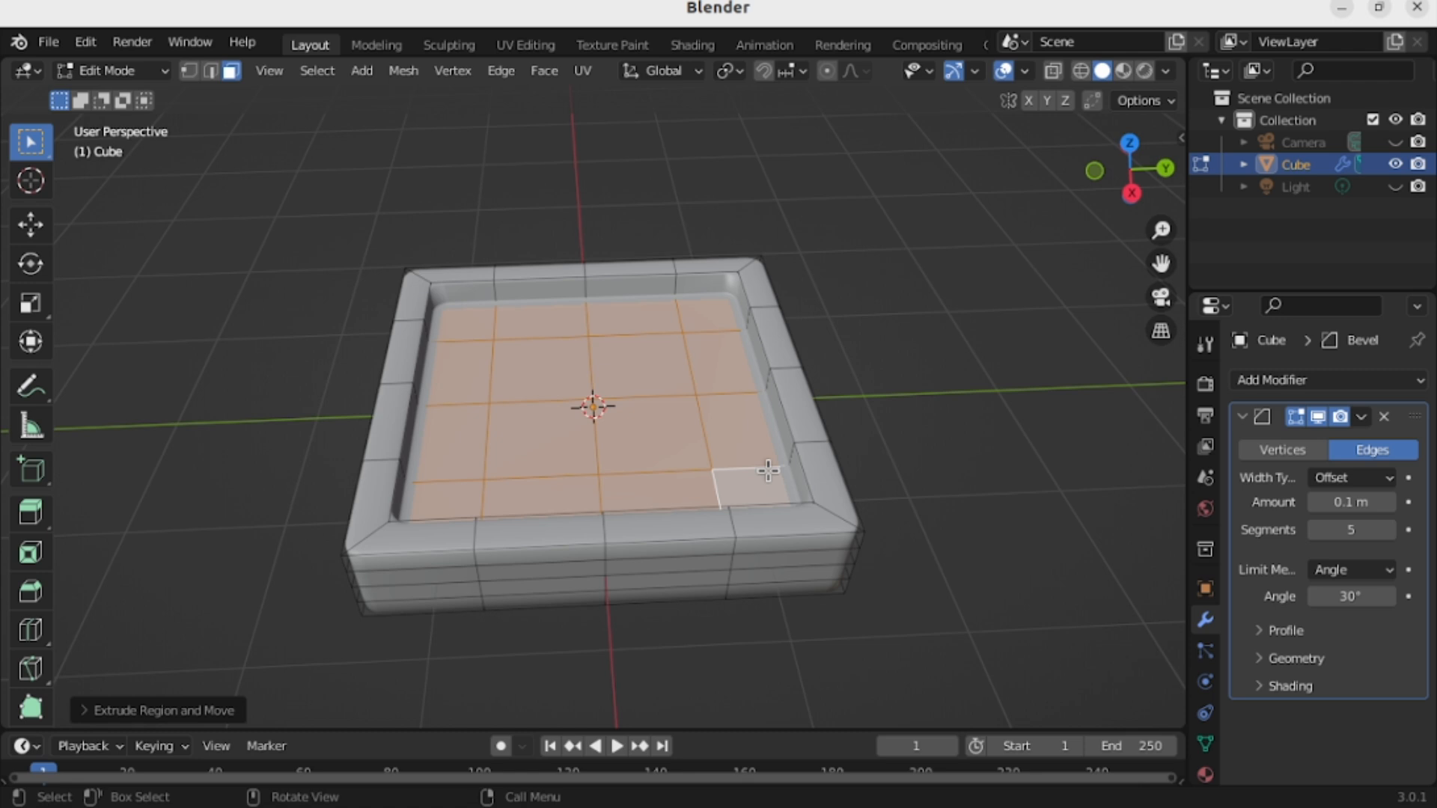
# Inset the recess floor faces about 0.19 m and extrude them about 0.24 m upward as a raised central block.
pyautogui.press('i')
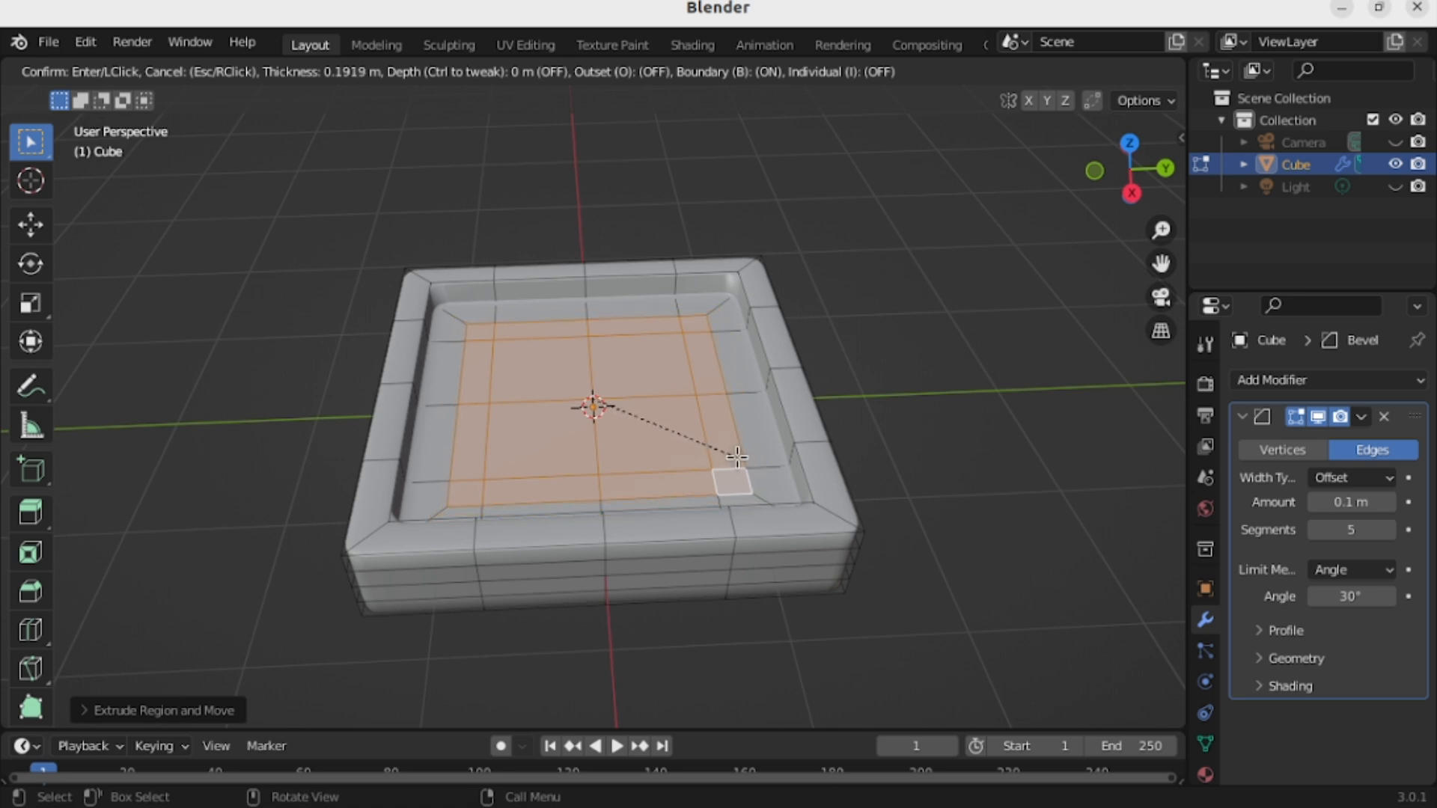
pyautogui.click(737, 457)
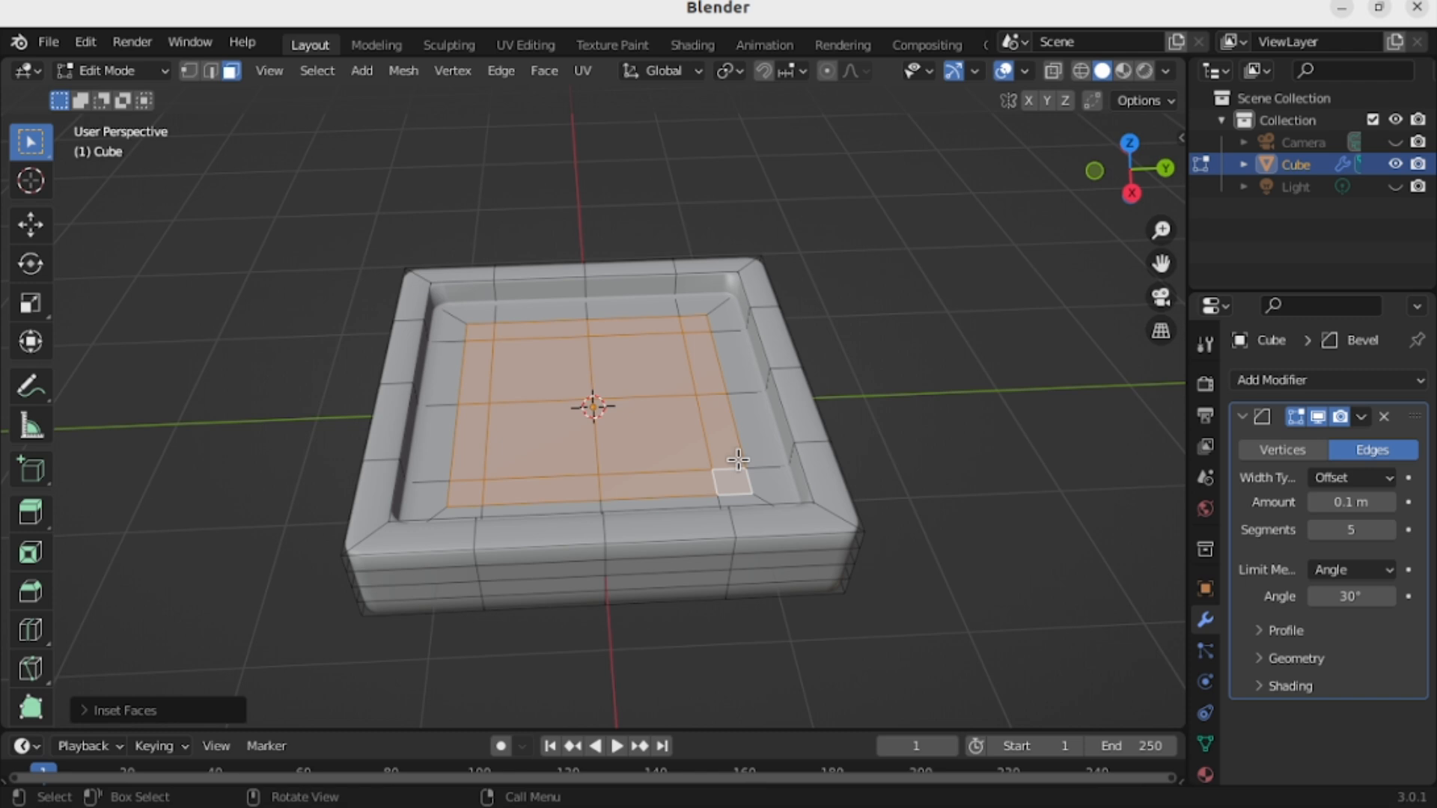
pyautogui.press('e')
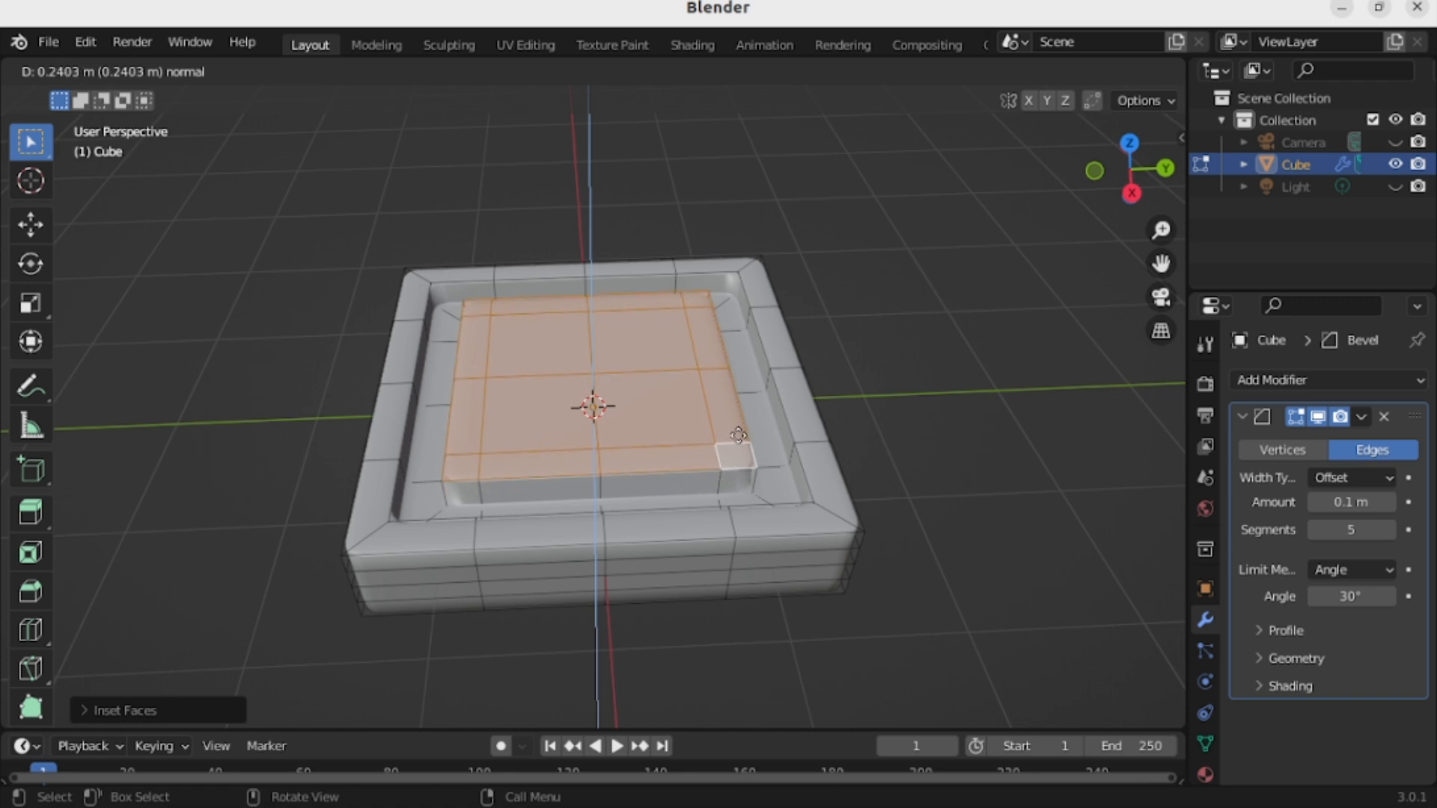
pyautogui.click(736, 436)
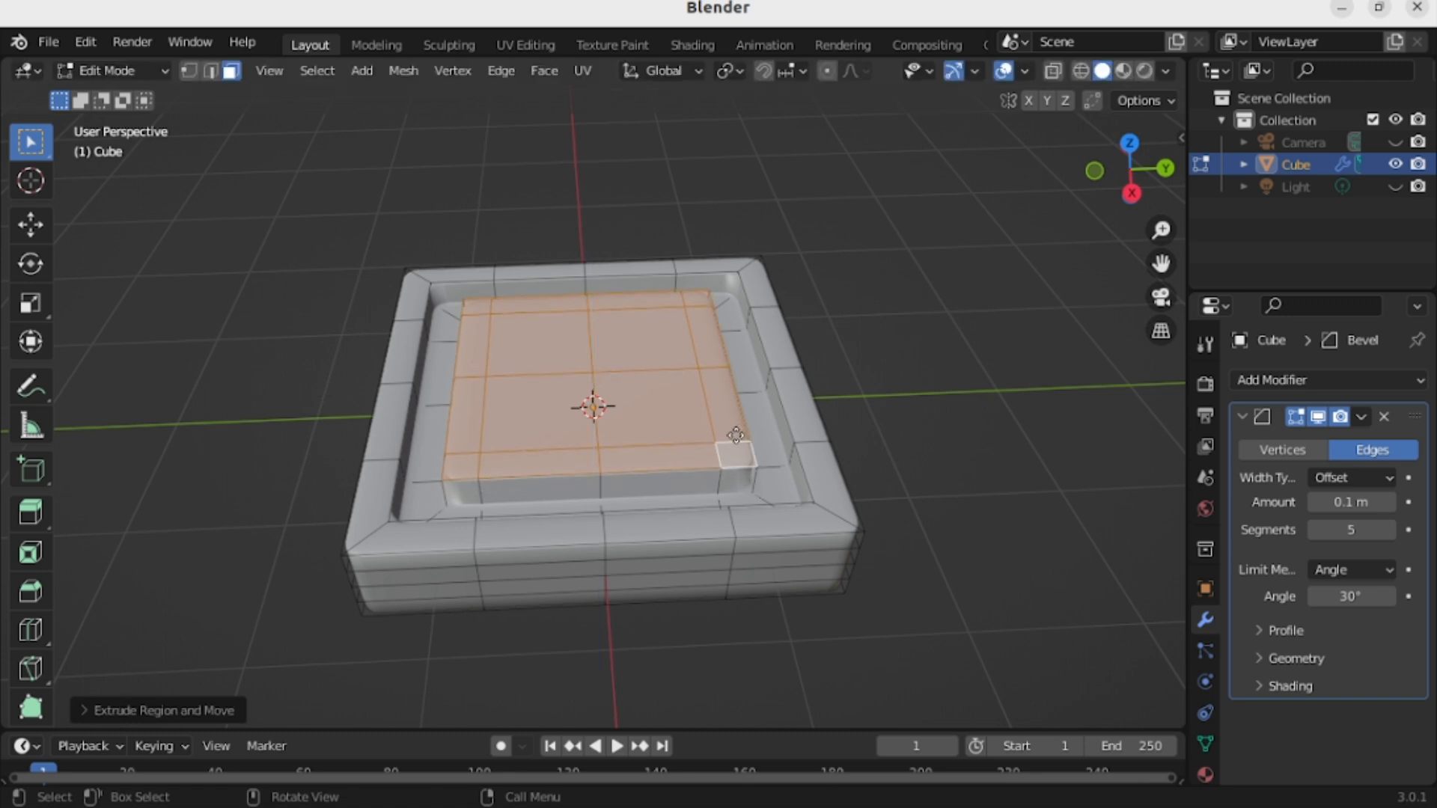
pyautogui.click(1003, 374)
pyautogui.moveTo(746, 371); pyautogui.dragTo(744, 423, button='middle')
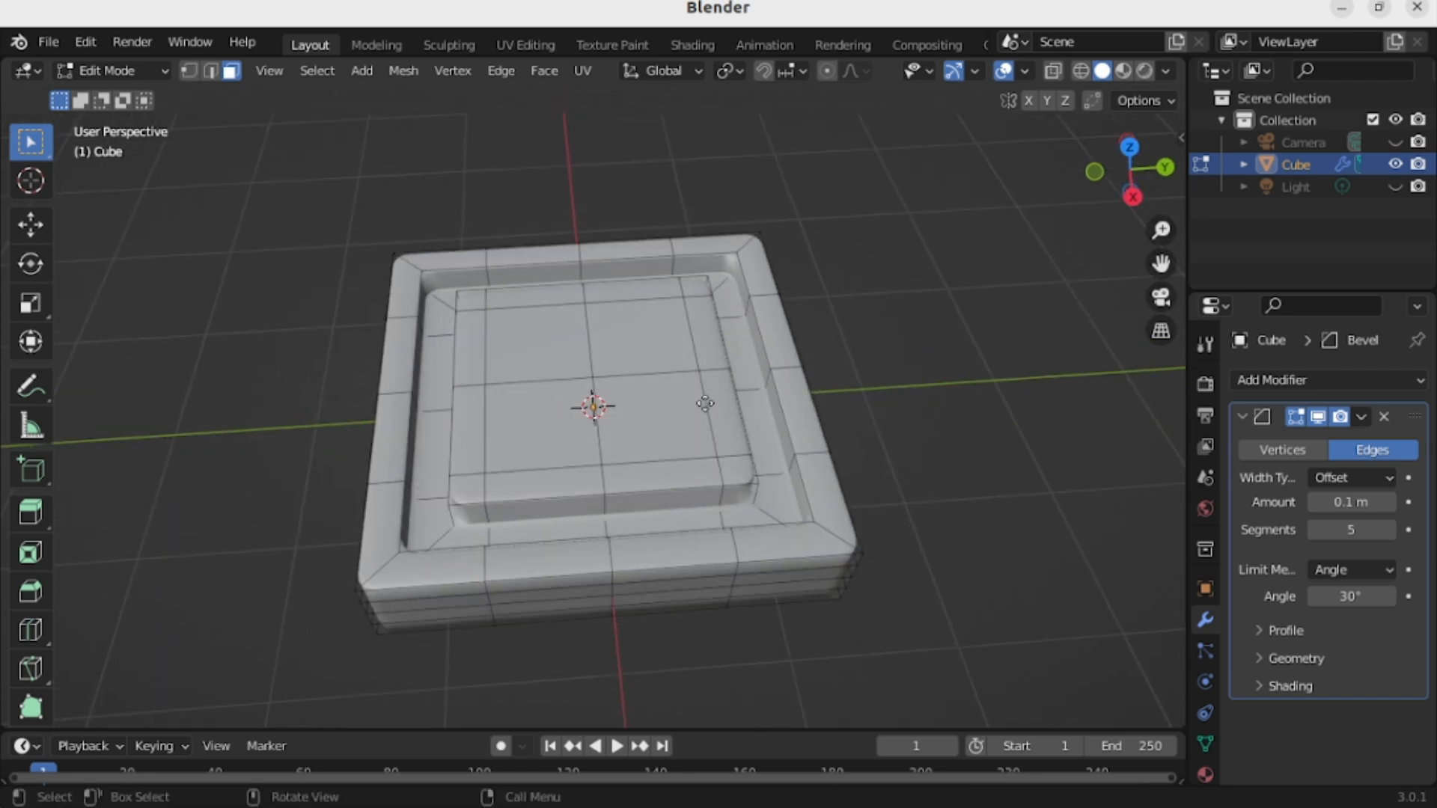
# Return to Object Mode and inspect the bevelled slab from several angles, including the top view.
pyautogui.click(106, 71)
pyautogui.click(115, 94)
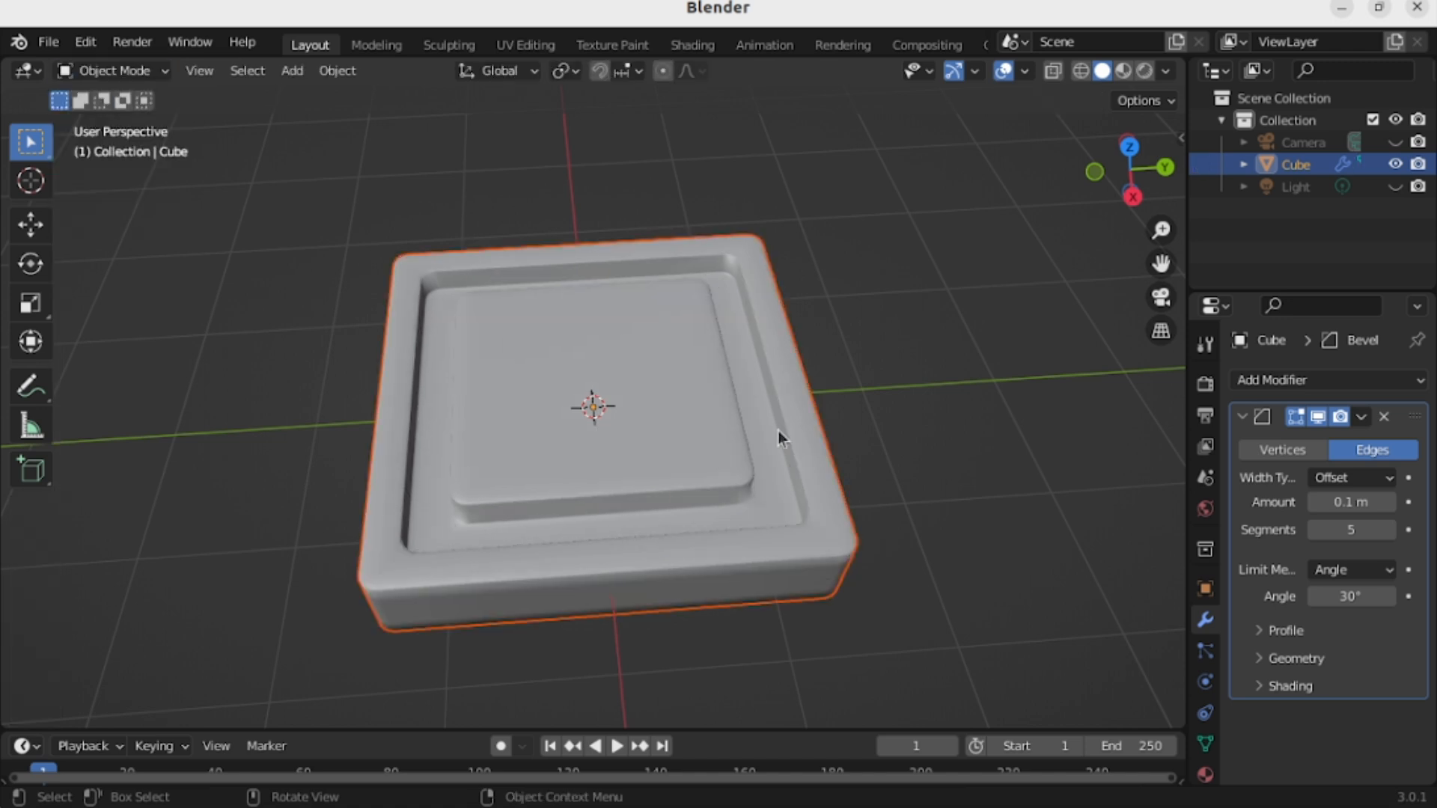
pyautogui.moveTo(778, 430); pyautogui.dragTo(136, 370, button='middle')
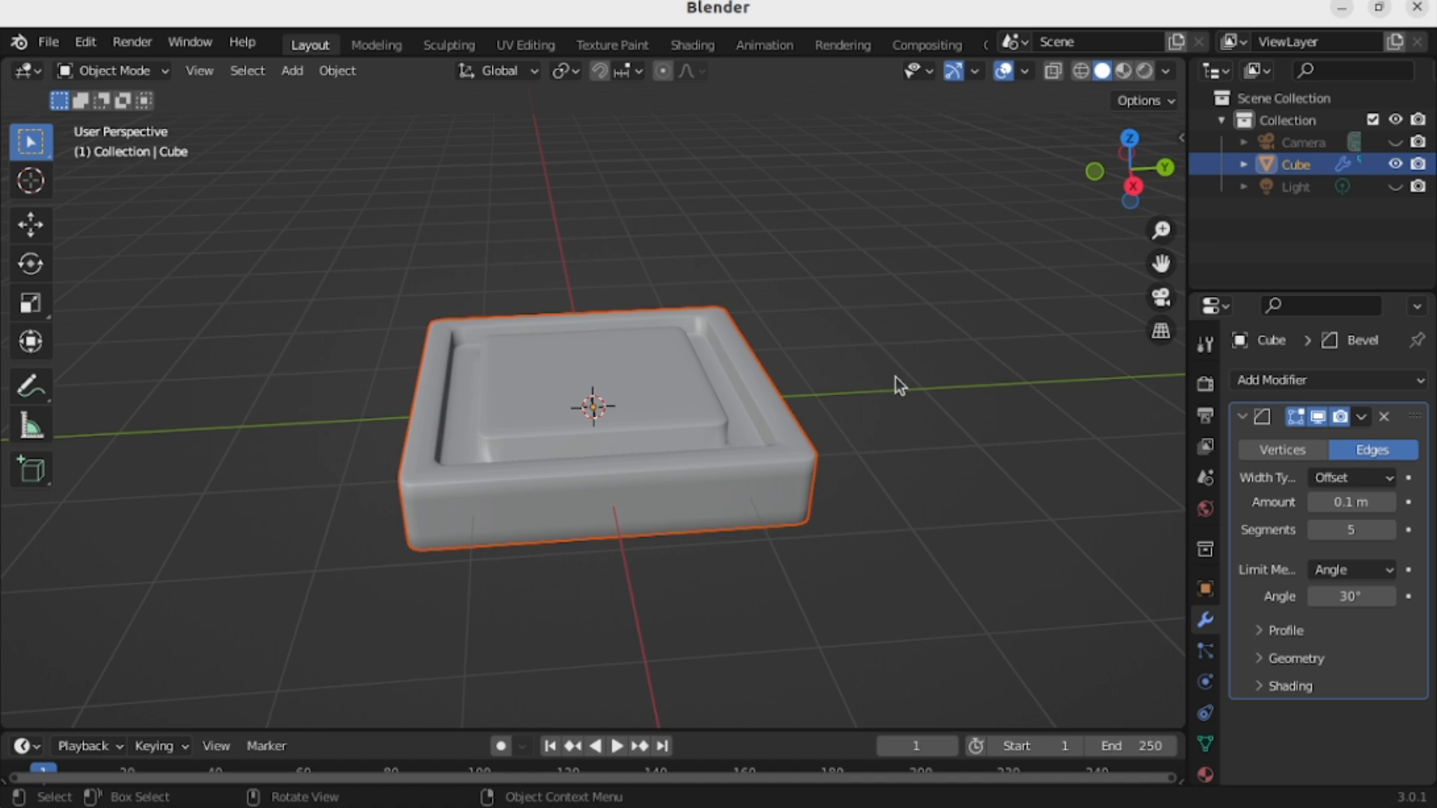
pyautogui.moveTo(895, 377); pyautogui.dragTo(876, 394, button='middle')
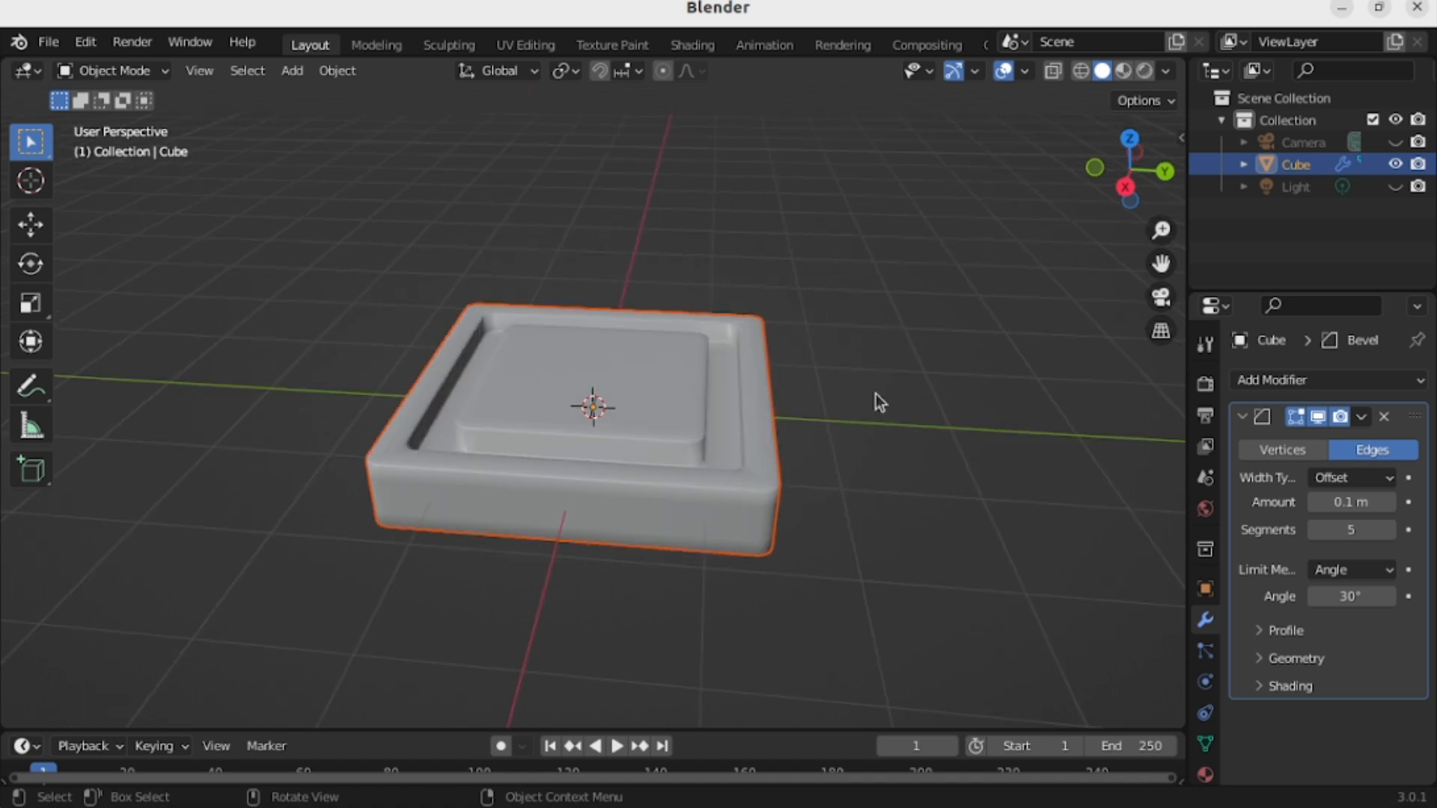
pyautogui.press('KP_7')
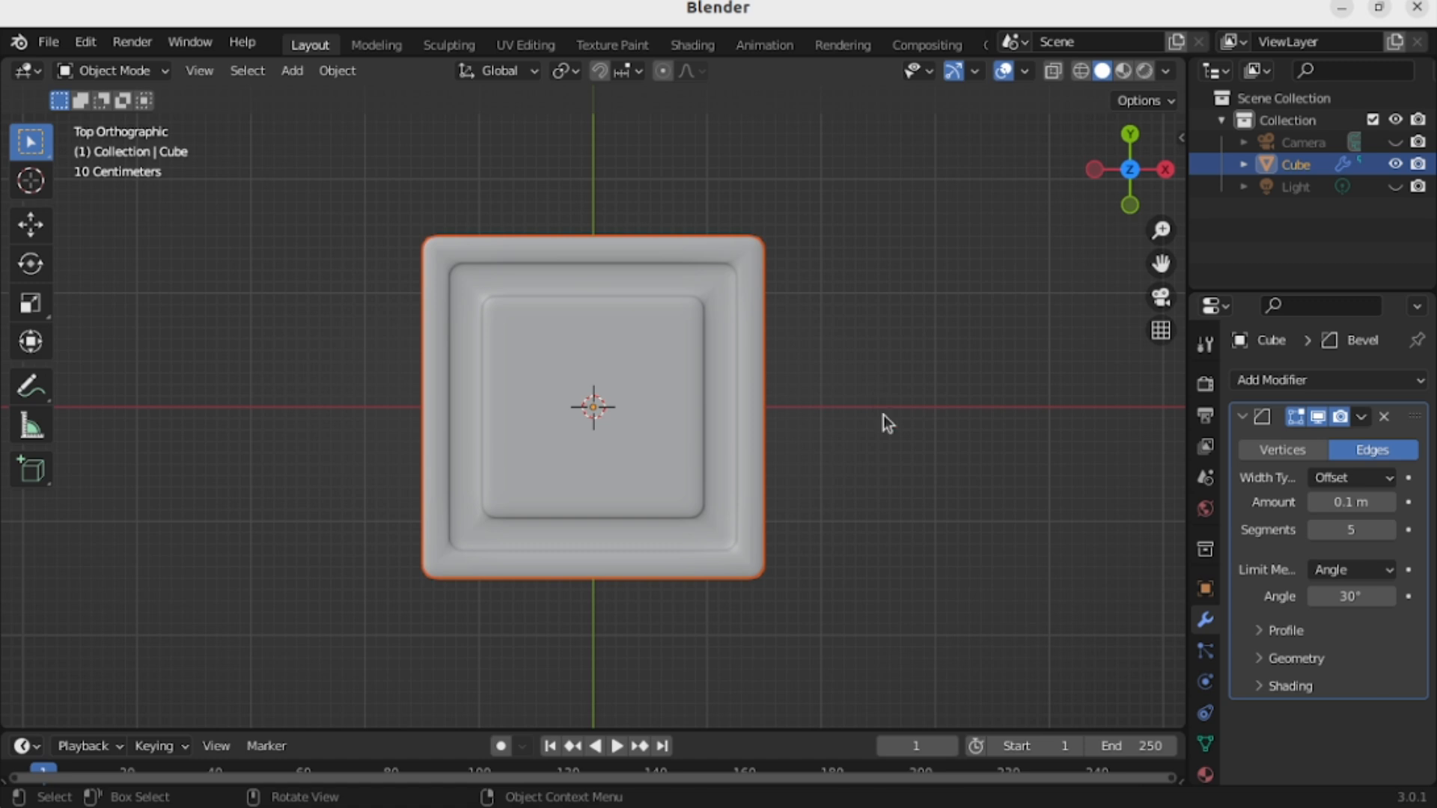
pyautogui.moveTo(883, 415); pyautogui.dragTo(892, 247, button='middle')
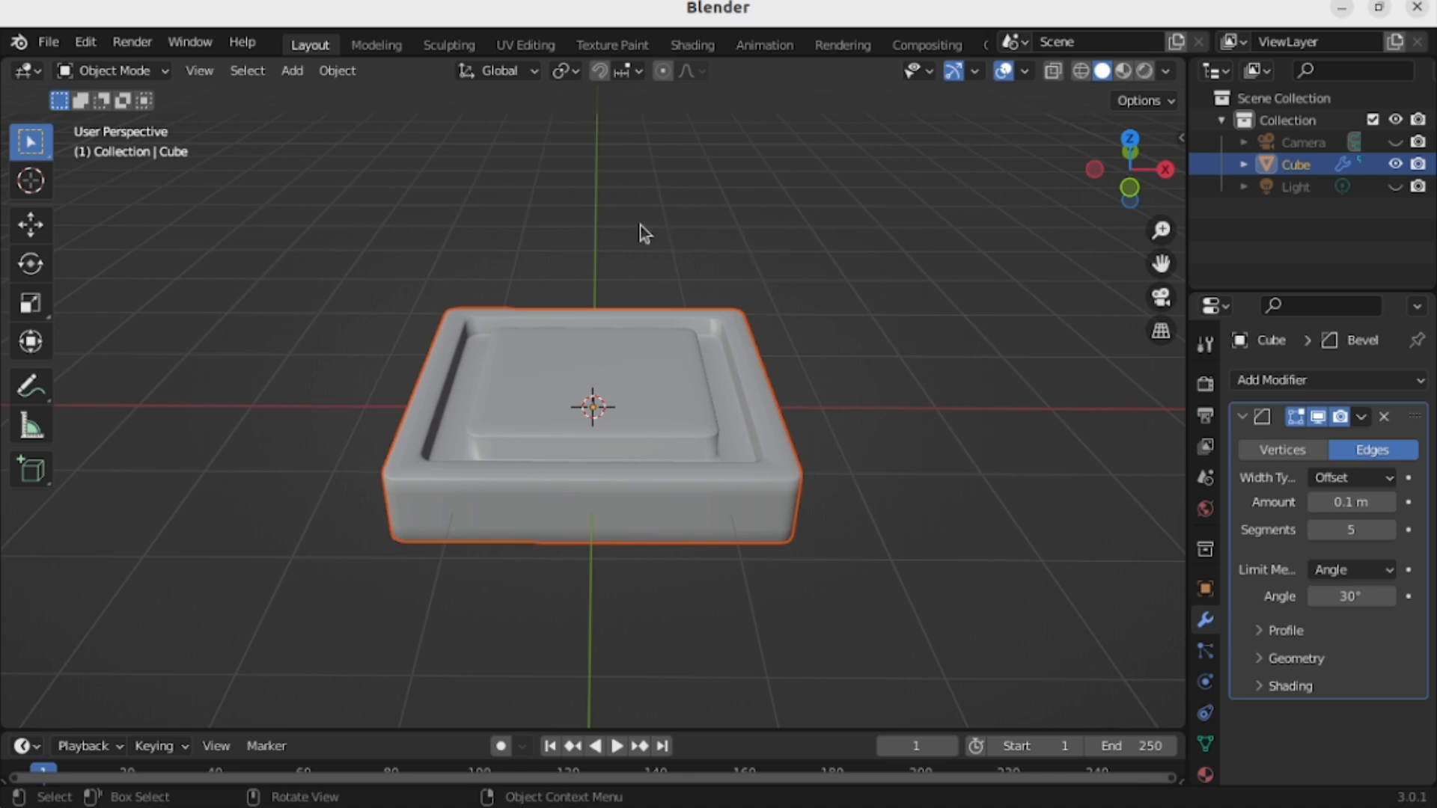
# Add a text object at the centre of the slab.
pyautogui.click(294, 72)
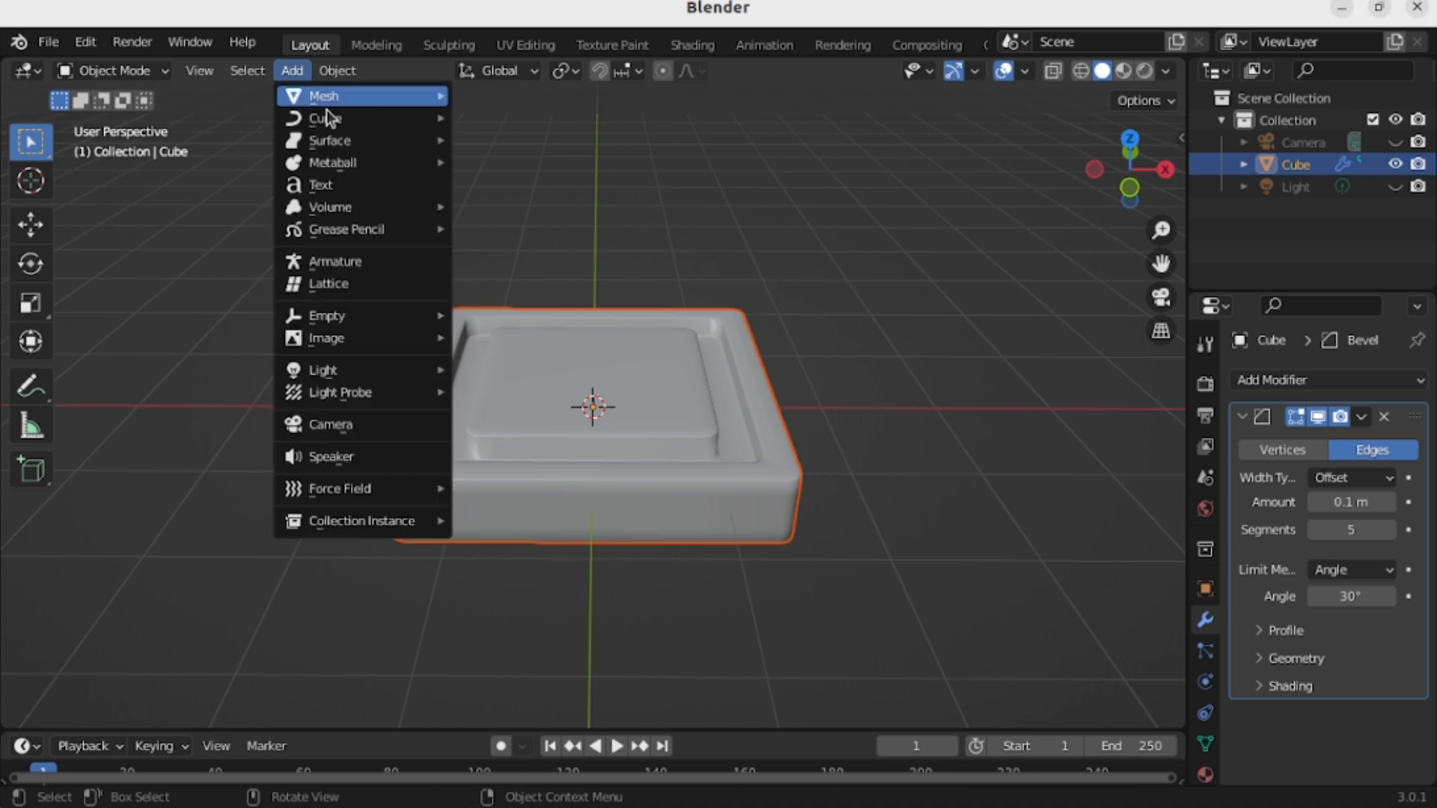
pyautogui.click(358, 184)
pyautogui.moveTo(847, 370)
pyautogui.mouseDown(button='middle')
pyautogui.moveTo(862, 384)
pyautogui.moveTo(869, 488)
pyautogui.moveTo(864, 428)
pyautogui.moveTo(839, 404)
pyautogui.mouseUp(button='middle')
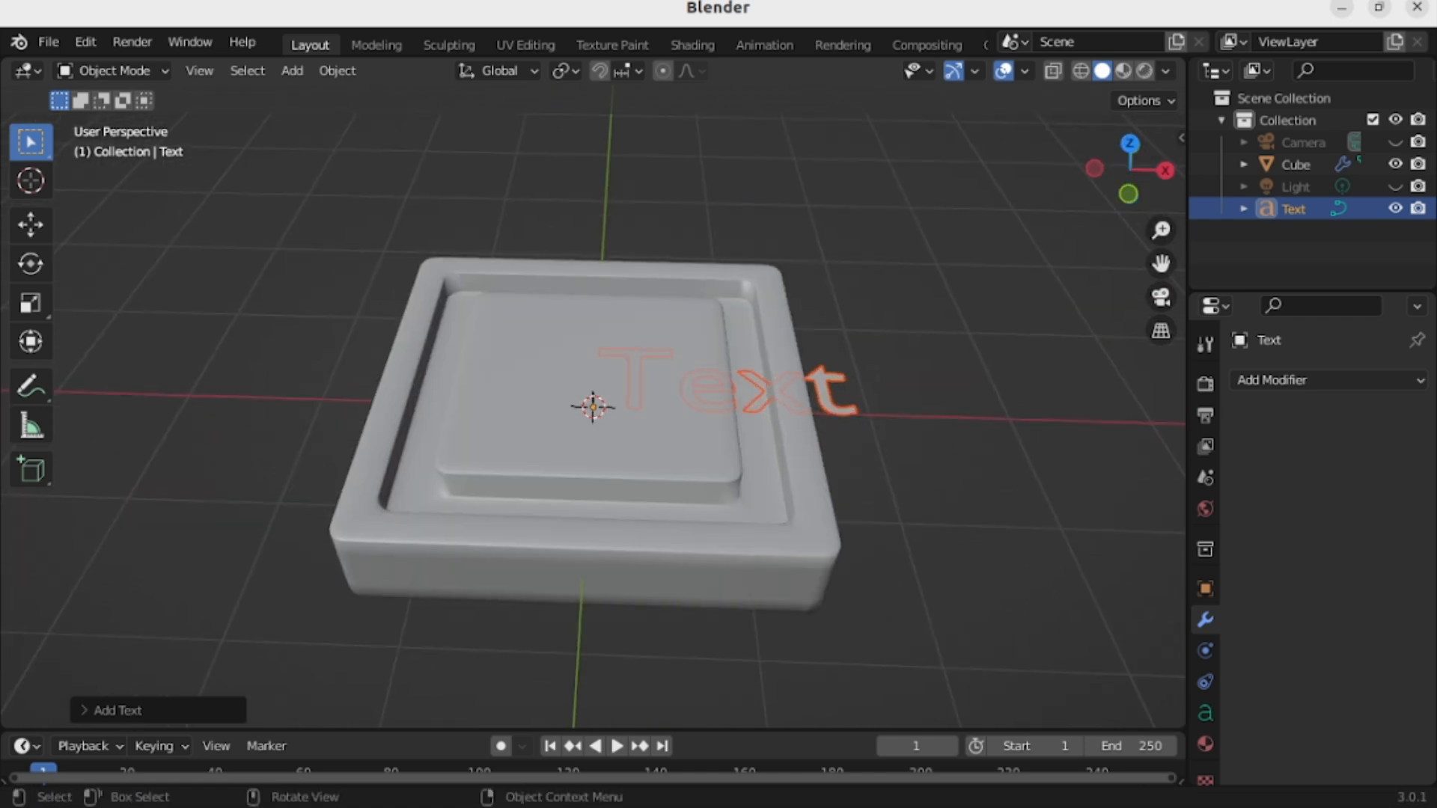
# Move the text object straight up along Z until it floats above the slab's raised centre.
pyautogui.click(30, 224)
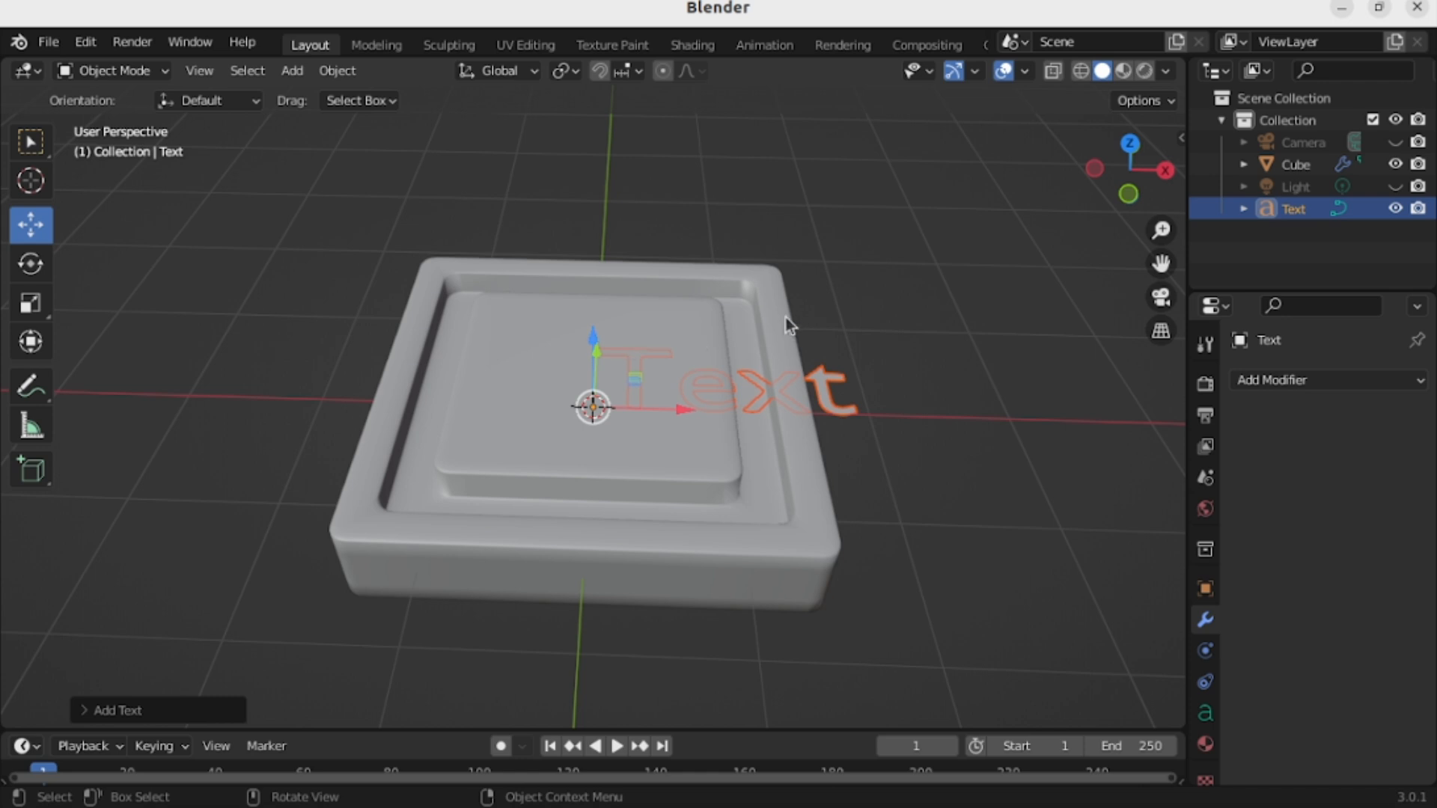
pyautogui.moveTo(786, 317); pyautogui.dragTo(658, 333, button='middle')
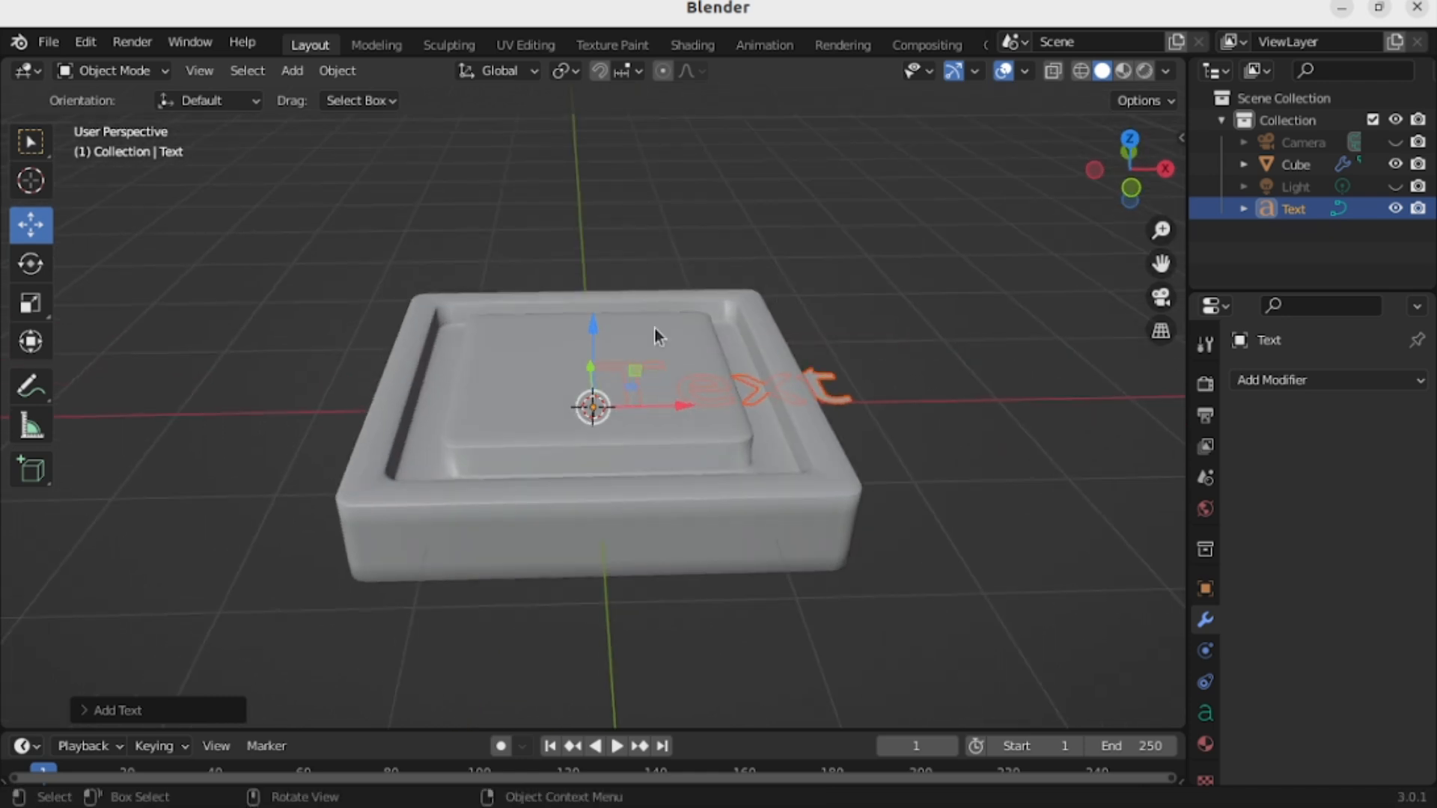
pyautogui.moveTo(595, 329); pyautogui.dragTo(662, 203)
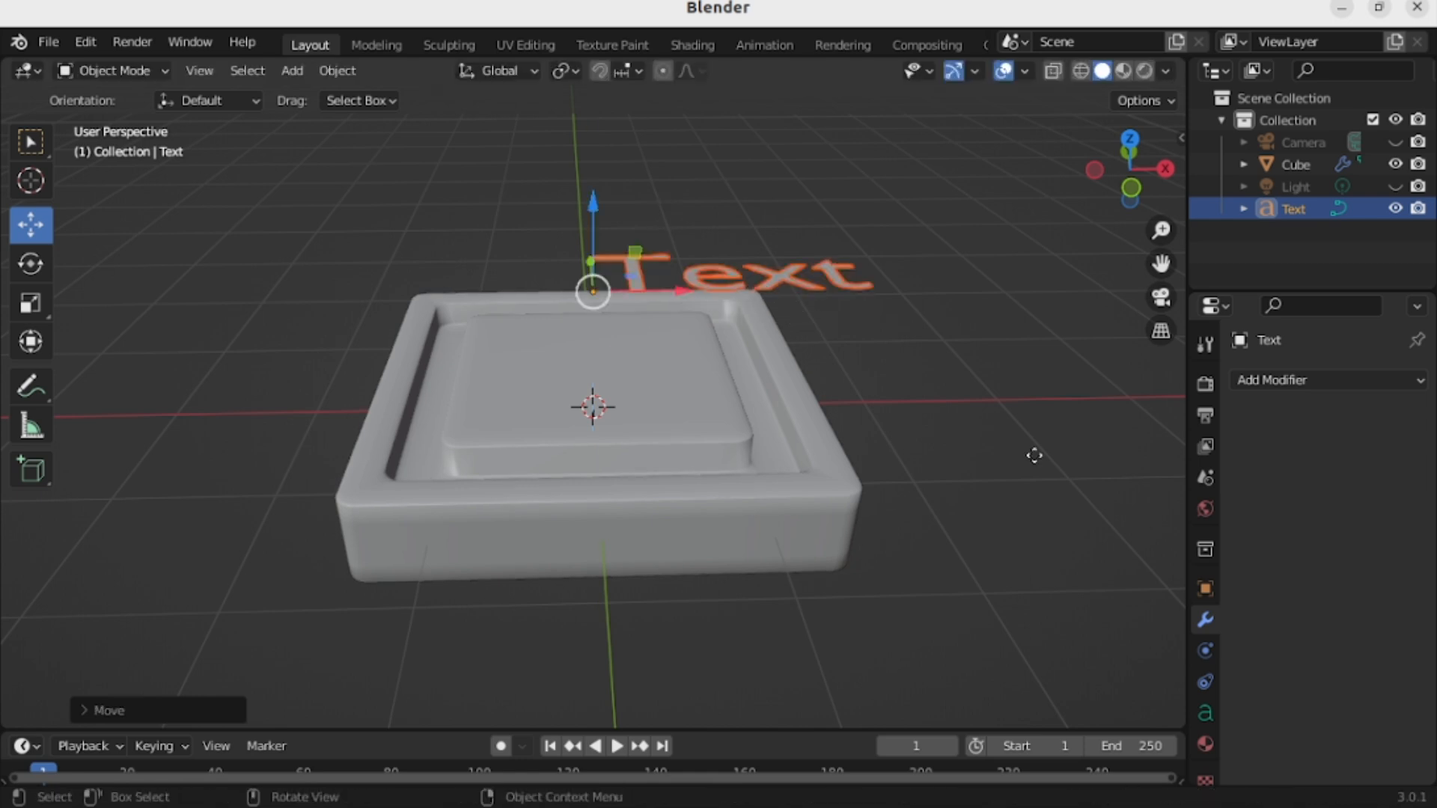
# Set the text object's font size to 0.6.
pyautogui.scroll(-1, 973, 434)
pyautogui.scroll(1, 876, 394)
pyautogui.scroll(-1, 880, 385)
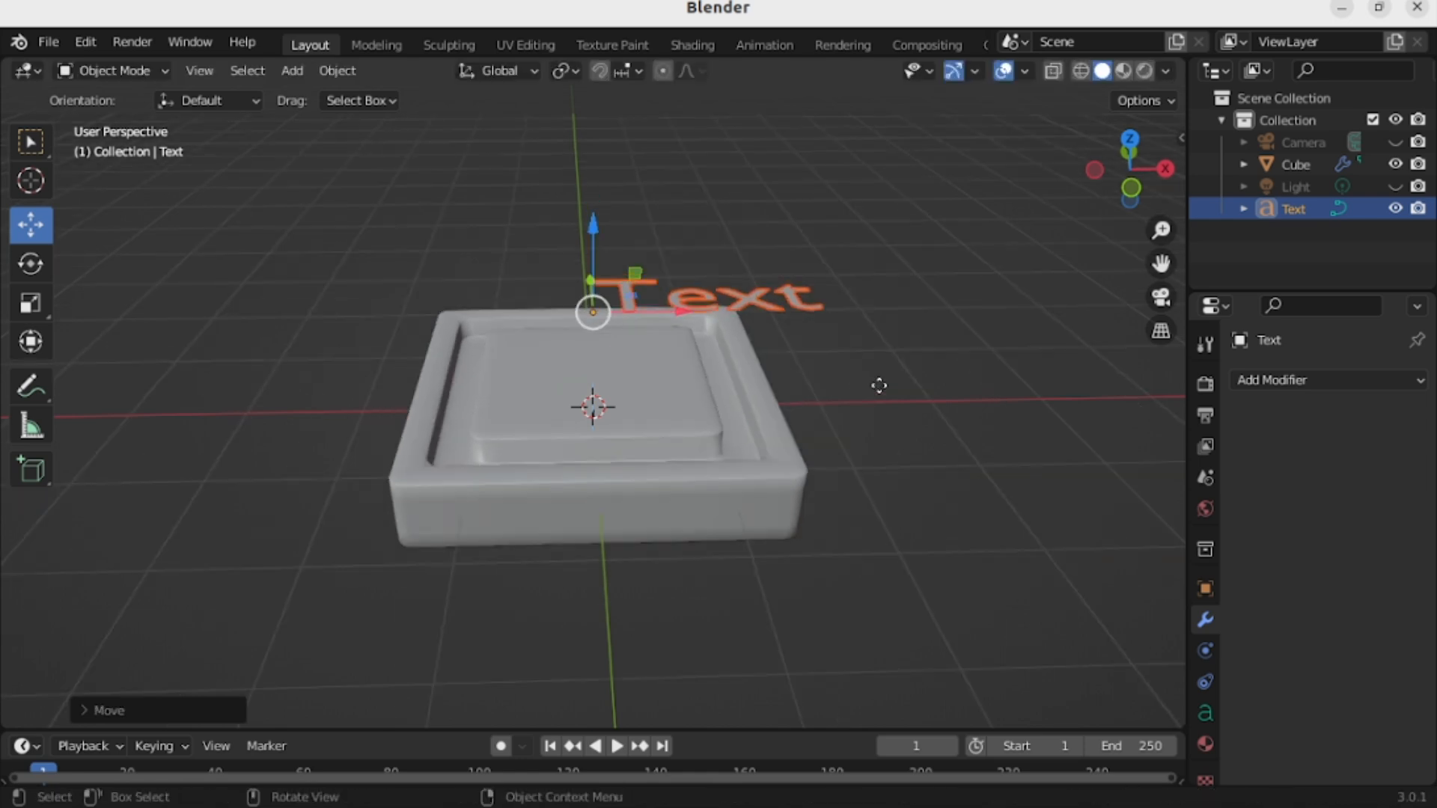
pyautogui.moveTo(879, 385); pyautogui.dragTo(866, 411, button='middle')
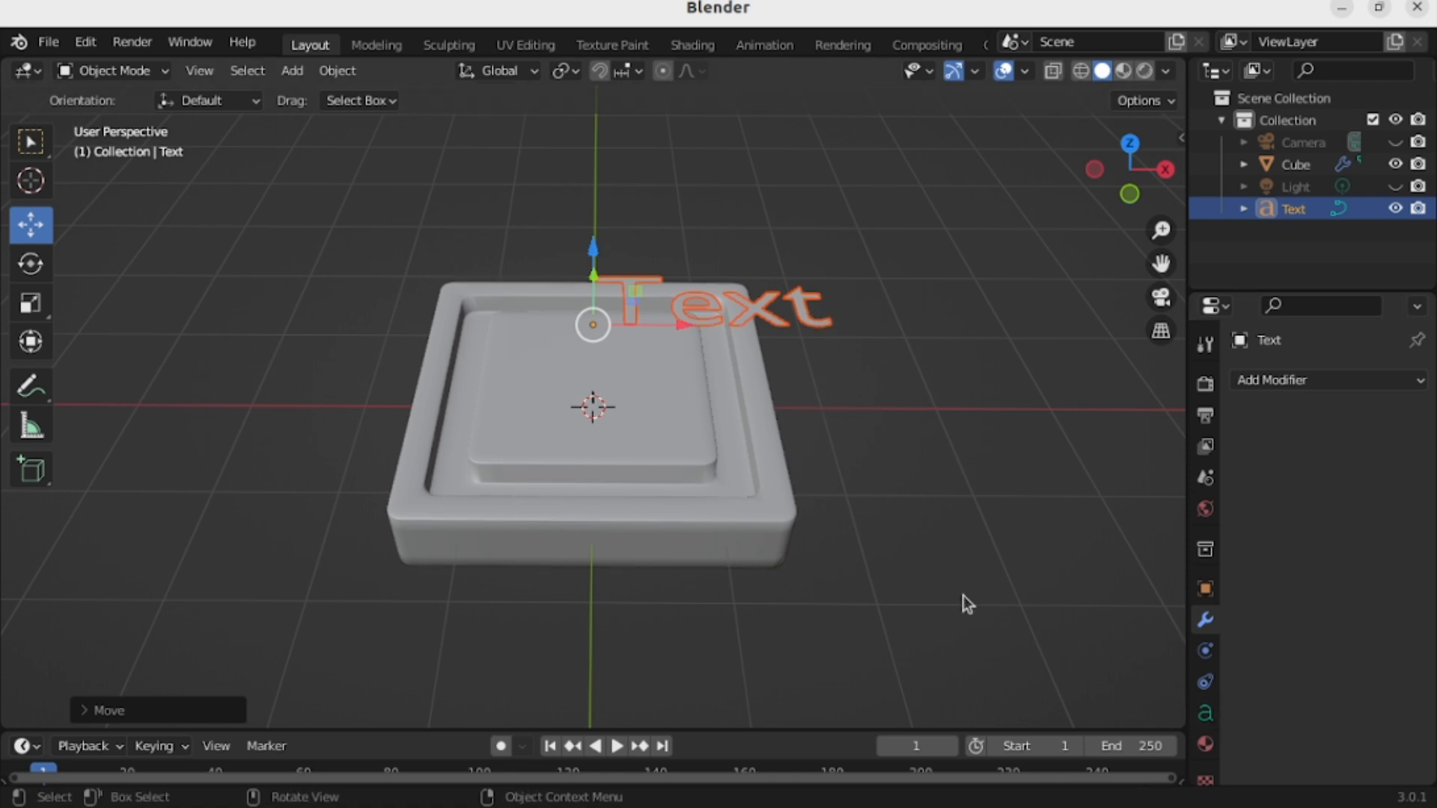
pyautogui.click(1205, 713)
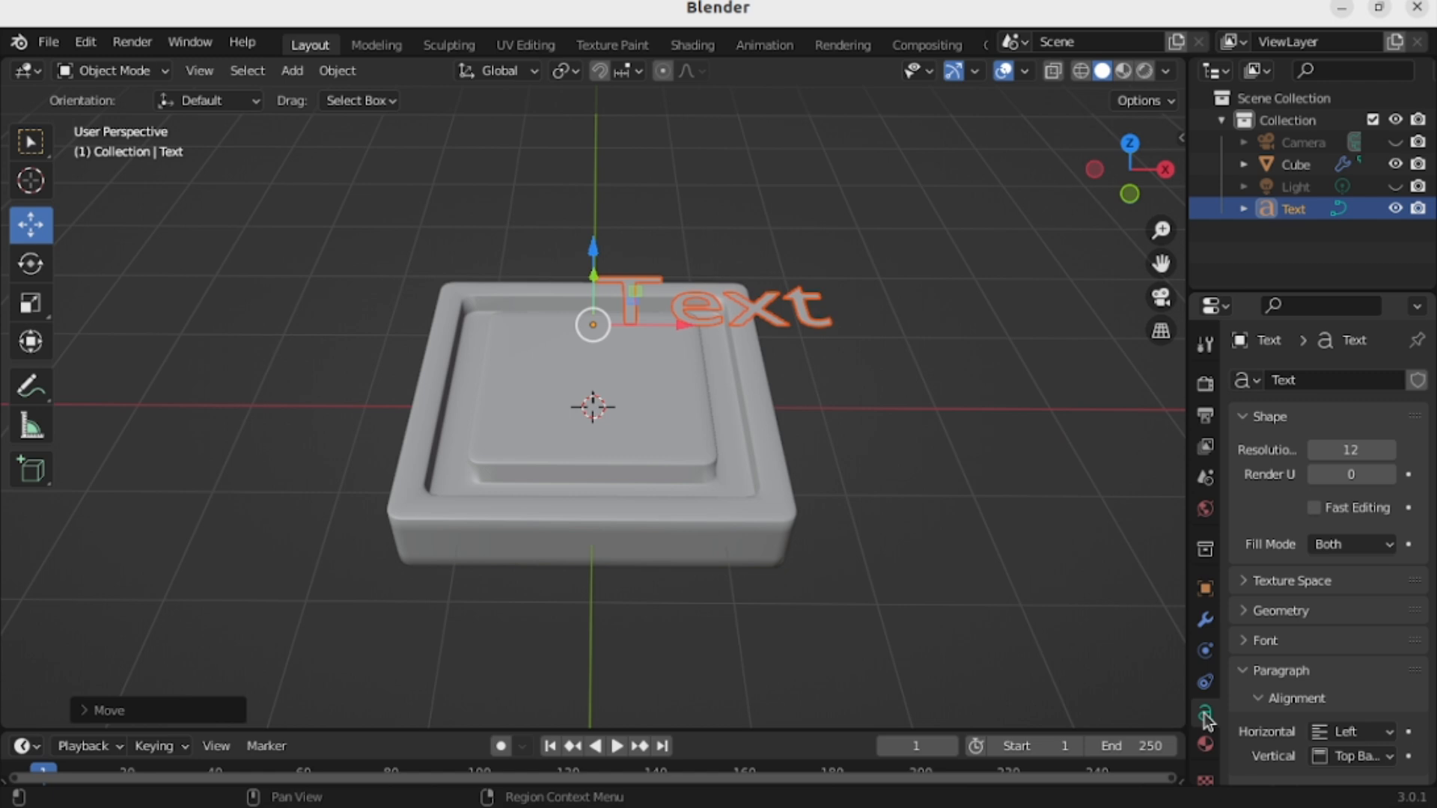
pyautogui.click(1292, 642)
pyautogui.scroll(-3, 1301, 653)
pyautogui.scroll(-2, 1301, 654)
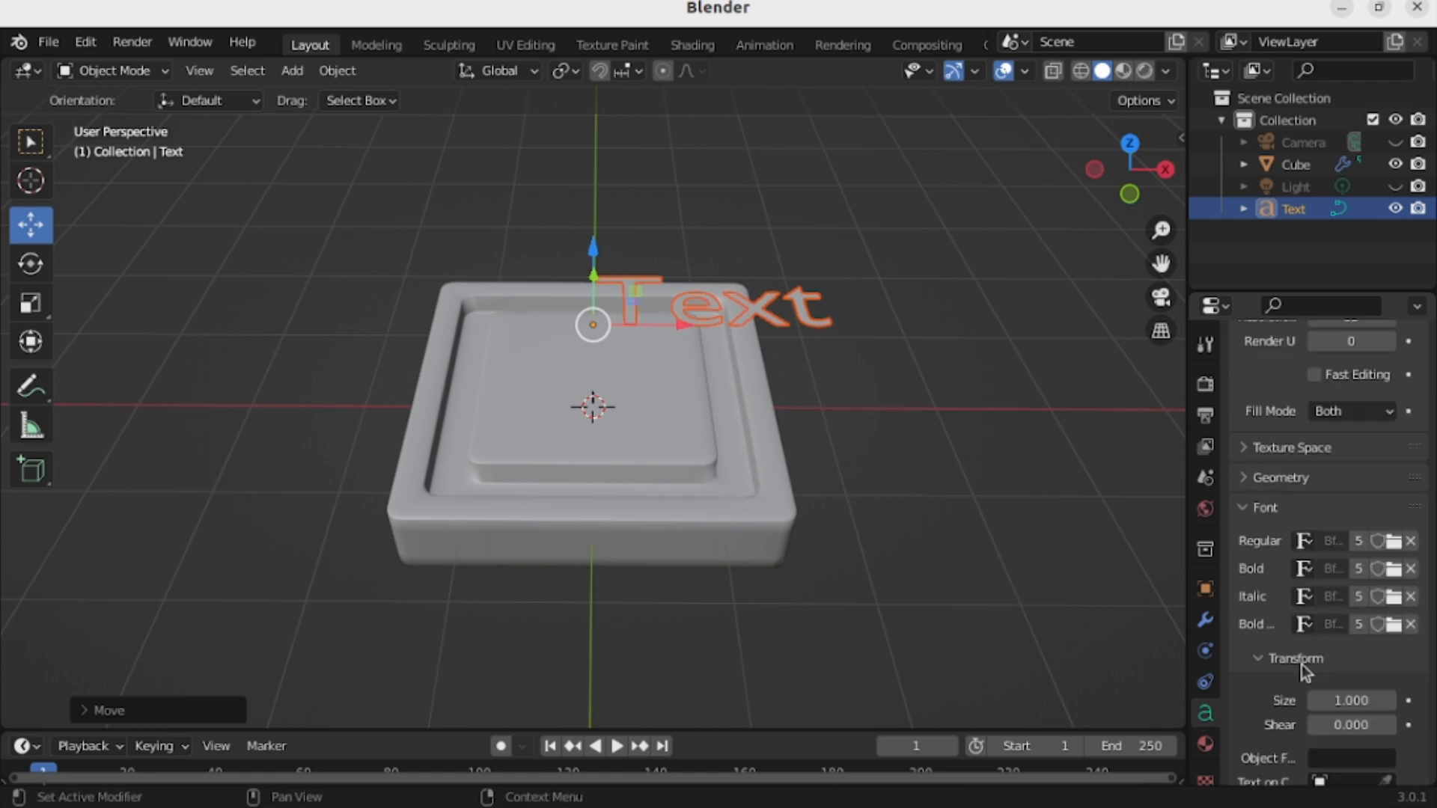
pyautogui.doubleClick(1369, 701)
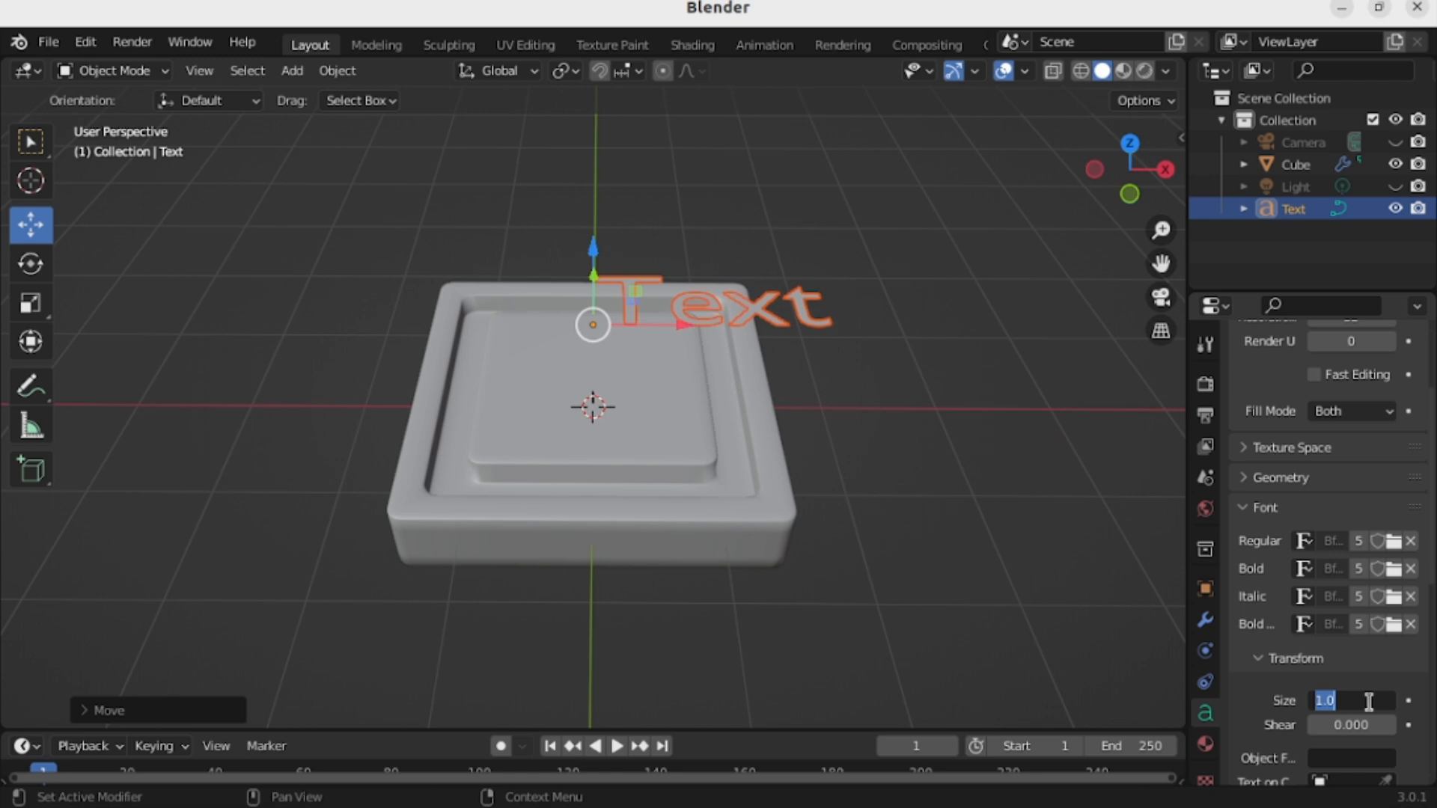
pyautogui.press('BackSpace')
pyautogui.write('0.6')
pyautogui.press('Return')
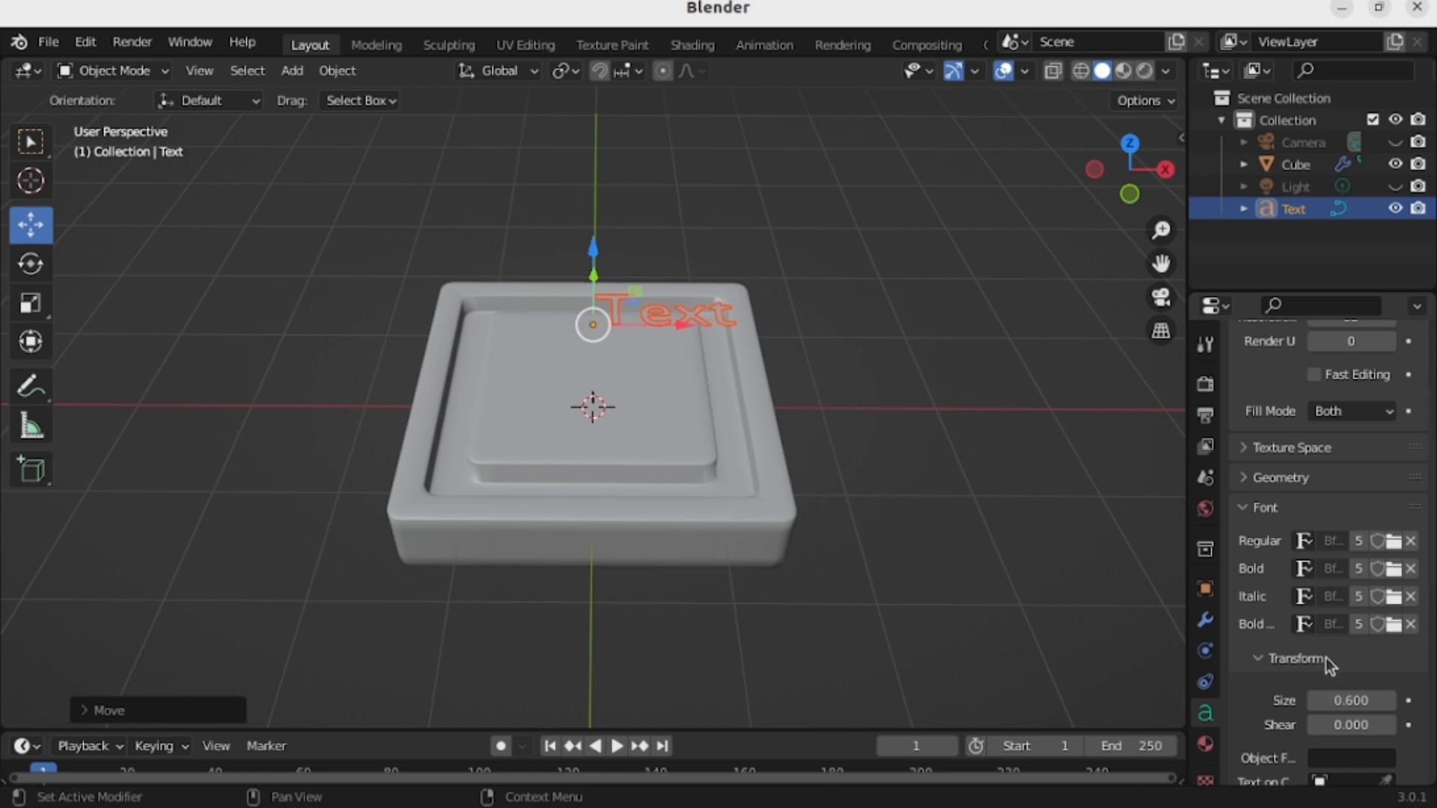
# Set the text's horizontal and vertical paragraph alignment to Center.
pyautogui.scroll(-3, 1315, 654)
pyautogui.scroll(-6, 1317, 661)
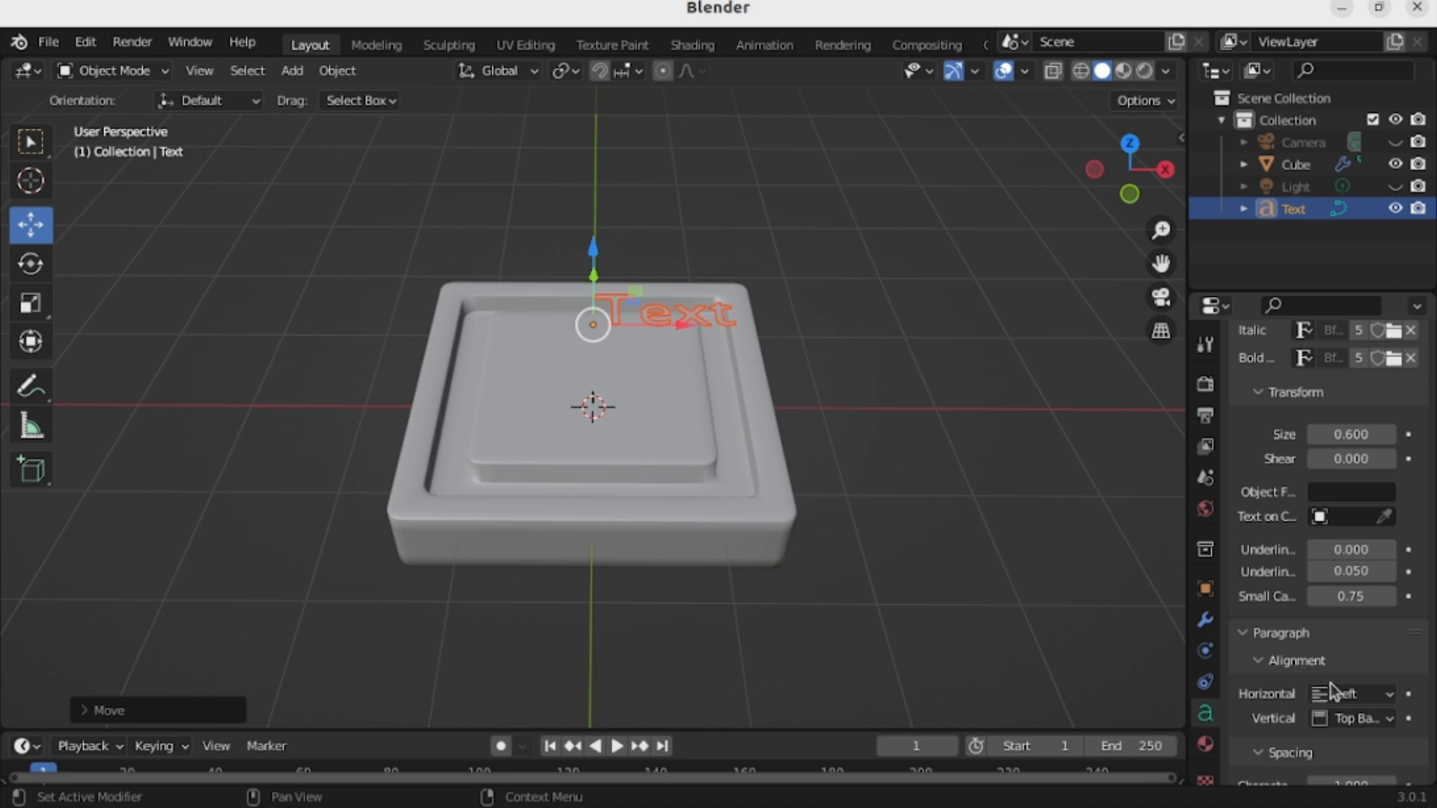
pyautogui.click(1363, 700)
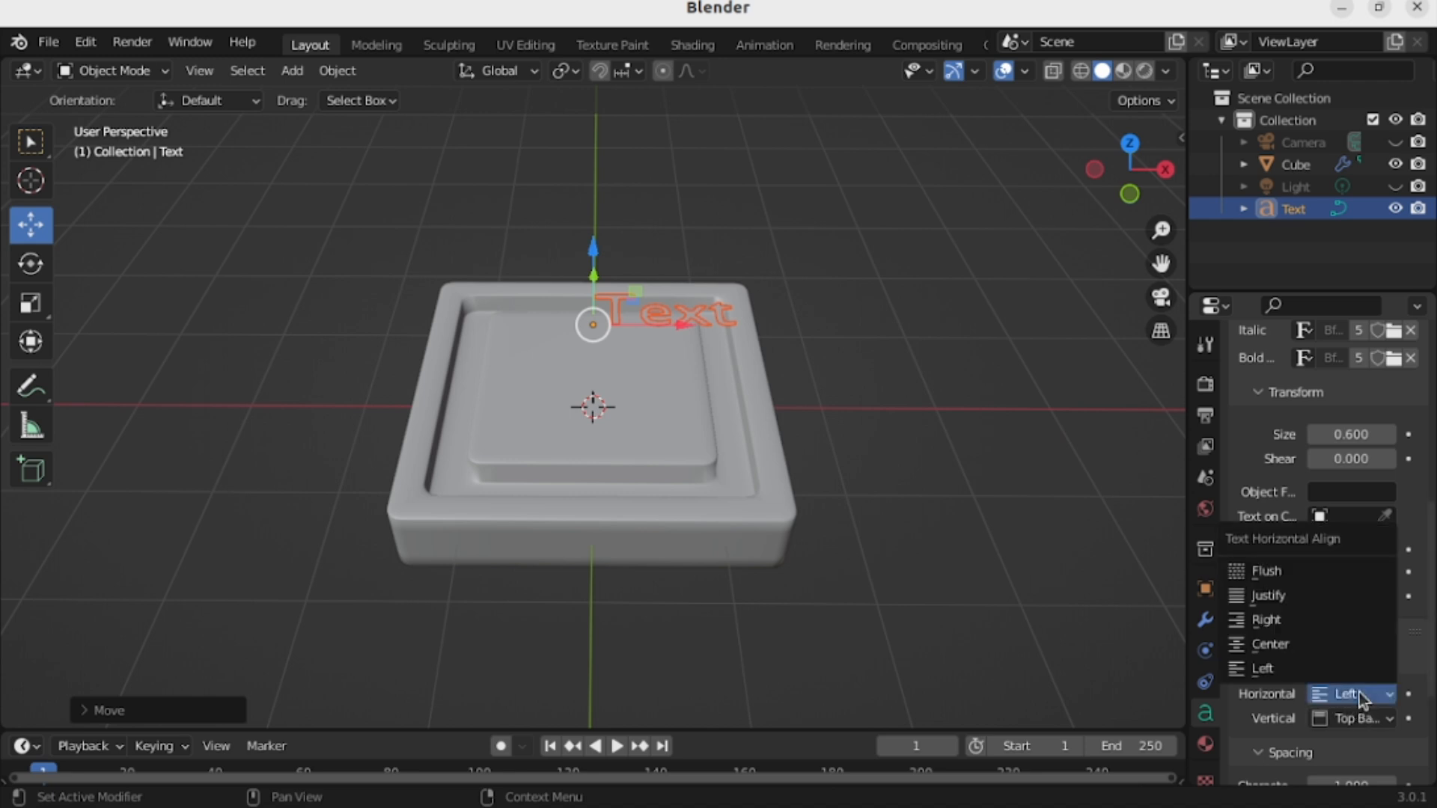
pyautogui.click(1296, 644)
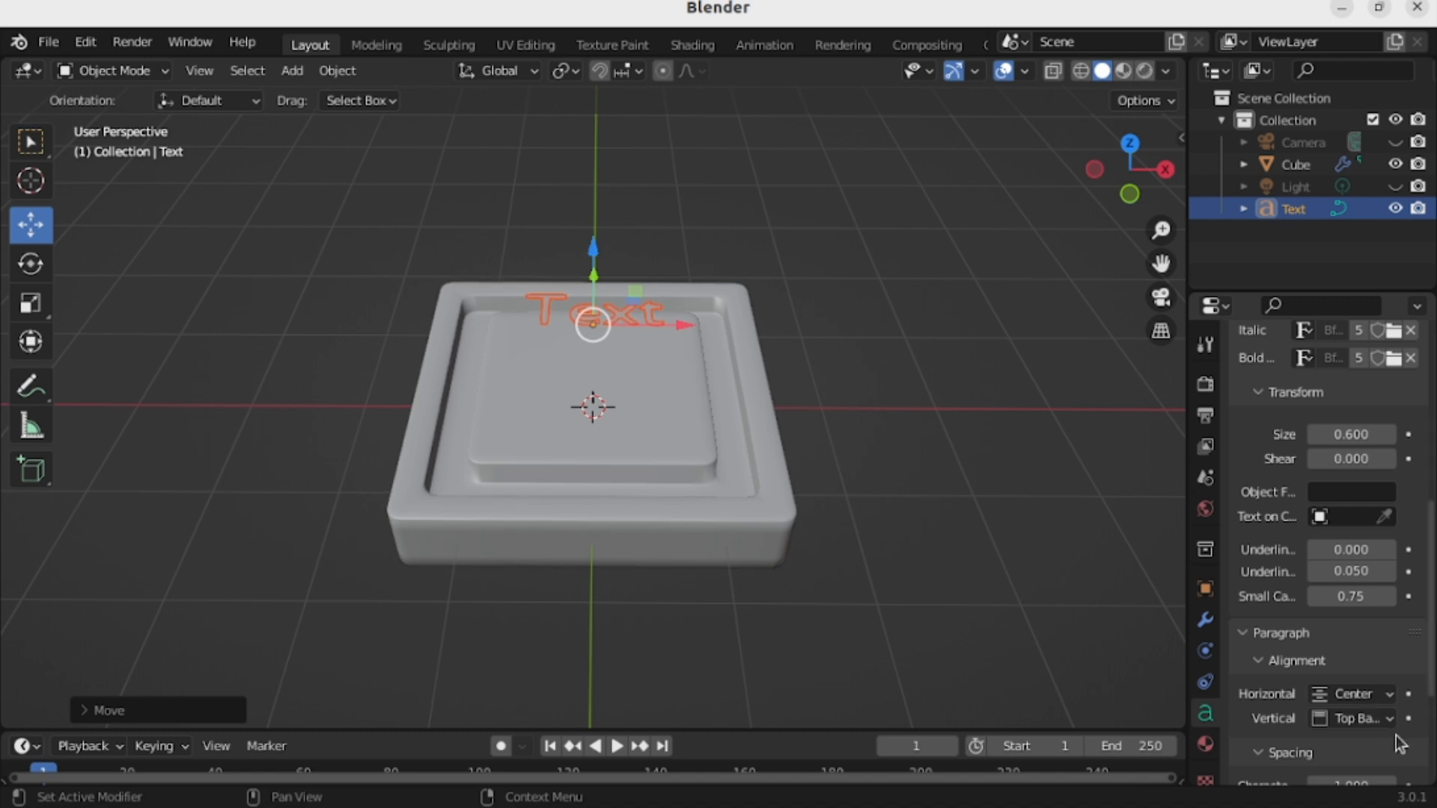
pyautogui.click(1350, 719)
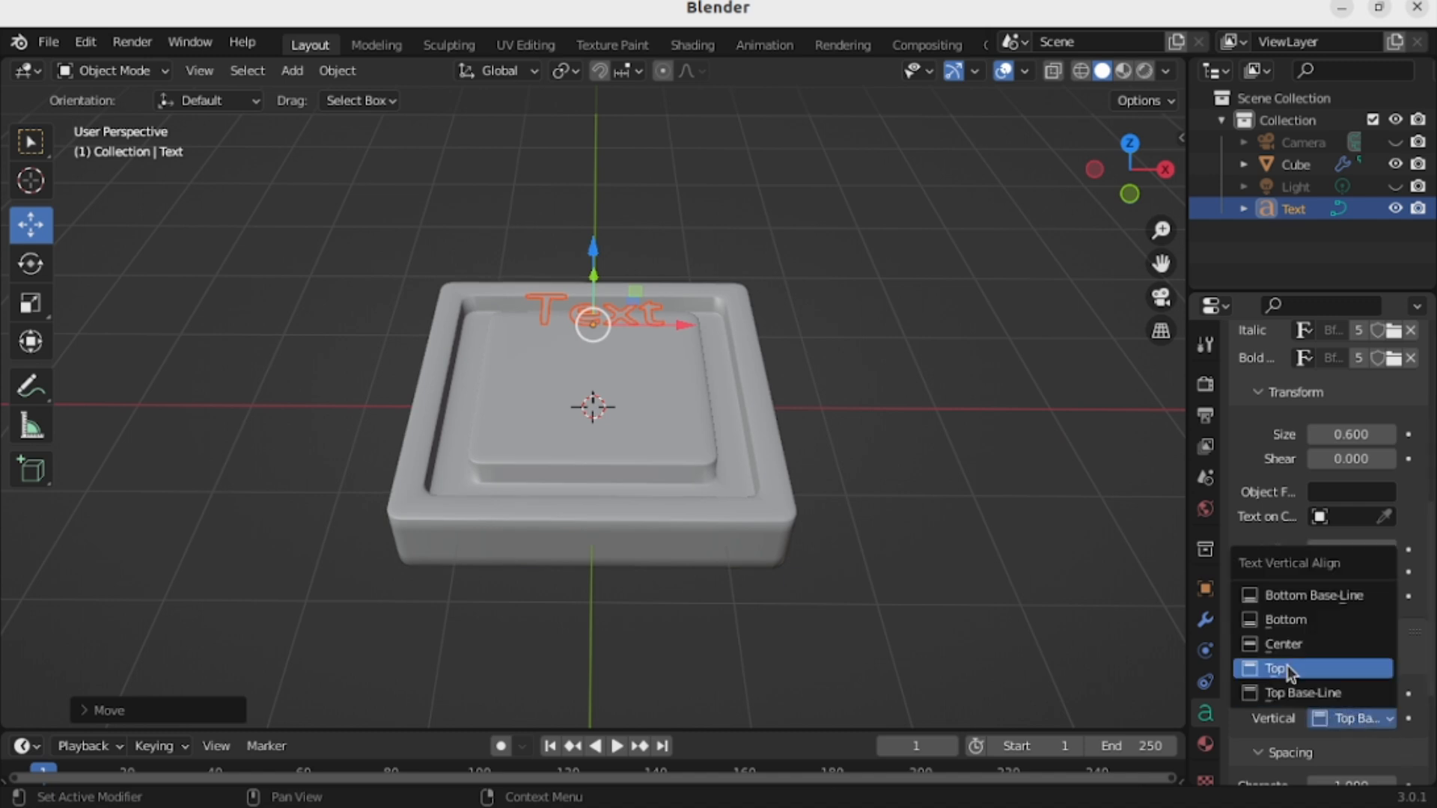
pyautogui.click(1298, 648)
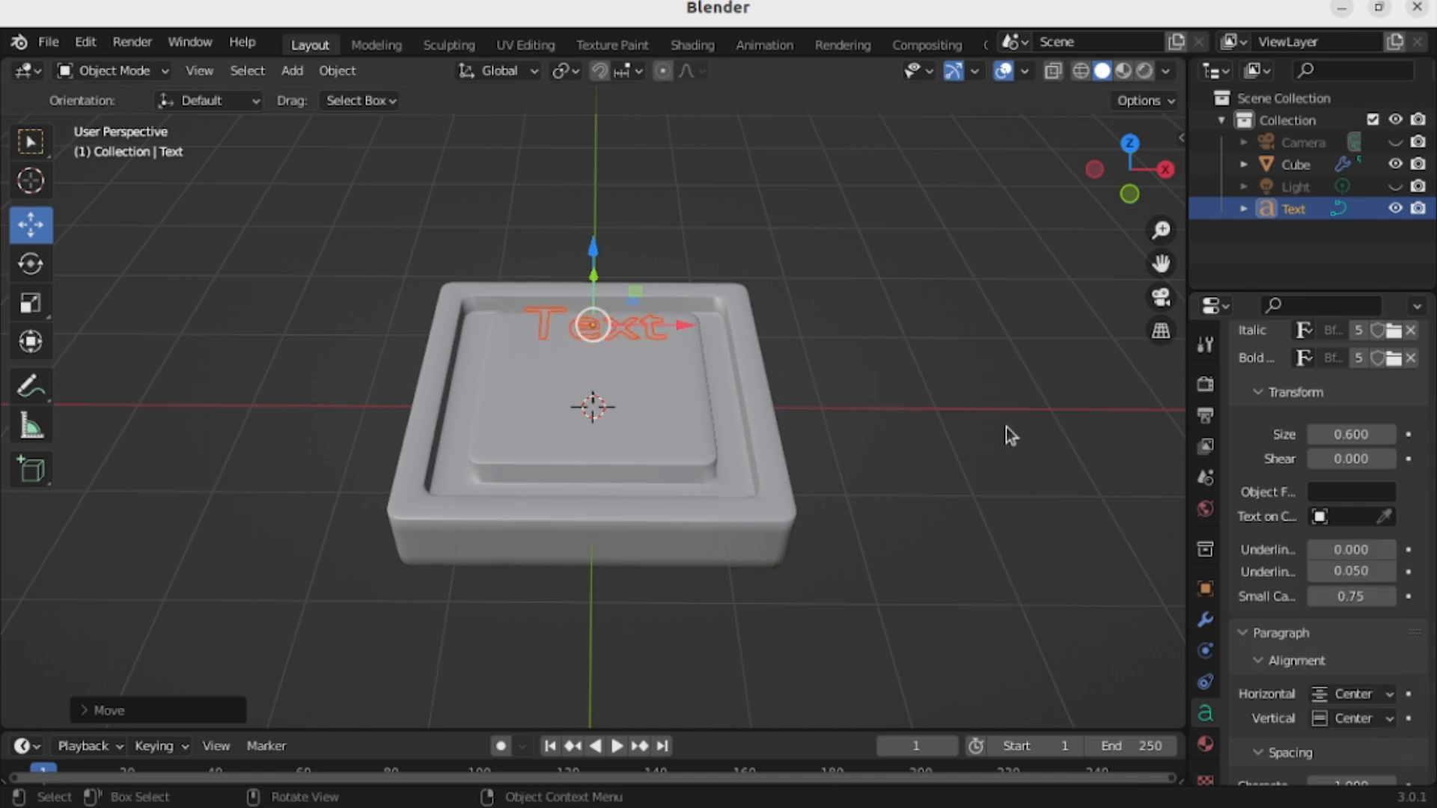
# Enter Edit Mode on the text object and delete its placeholder word.
pyautogui.moveTo(1006, 428)
pyautogui.mouseDown(button='middle')
pyautogui.moveTo(975, 533)
pyautogui.moveTo(1004, 558)
pyautogui.moveTo(995, 491)
pyautogui.moveTo(1001, 459)
pyautogui.moveTo(1024, 462)
pyautogui.moveTo(1014, 428)
pyautogui.moveTo(1011, 457)
pyautogui.moveTo(1029, 440)
pyautogui.mouseUp(button='middle')
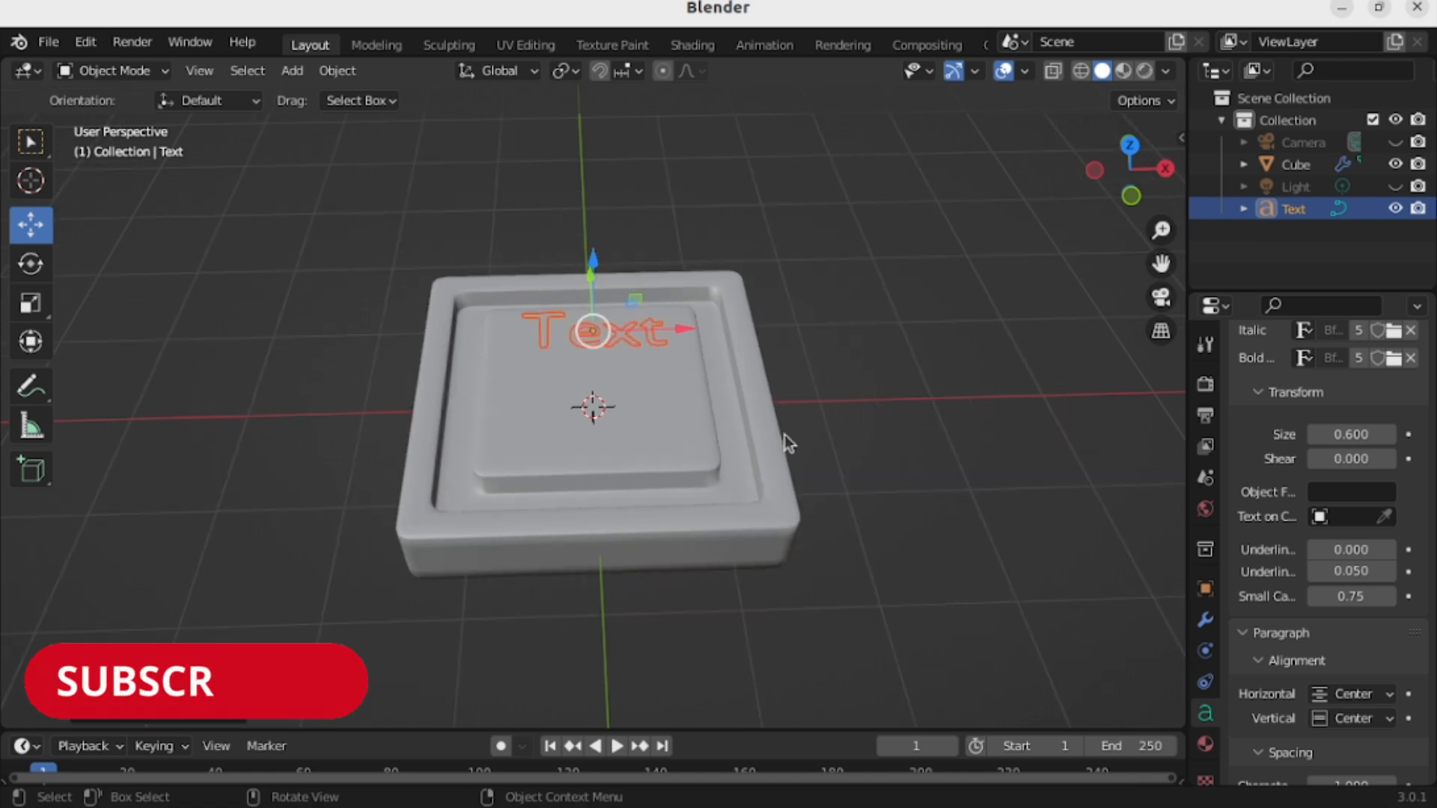
pyautogui.click(99, 75)
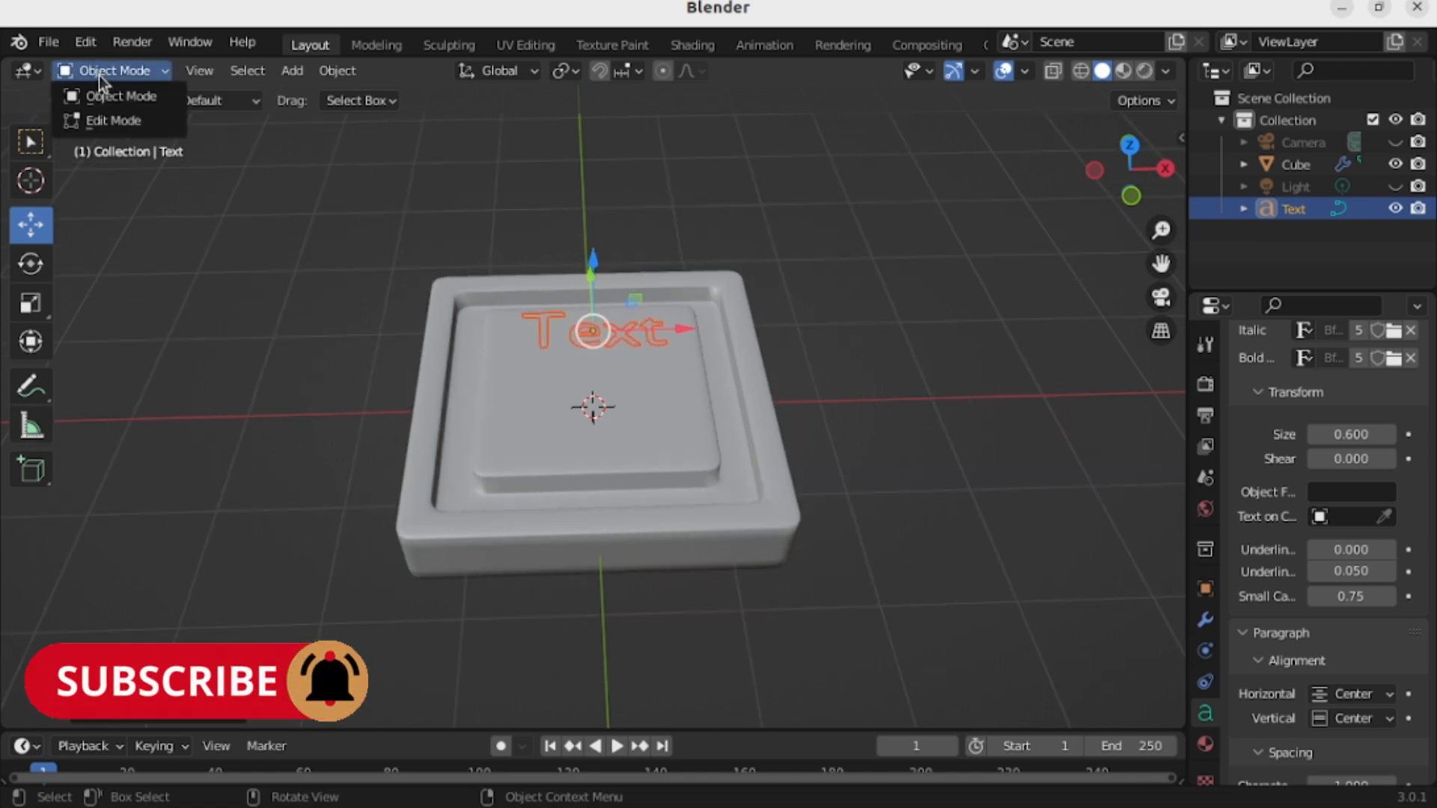
pyautogui.click(145, 122)
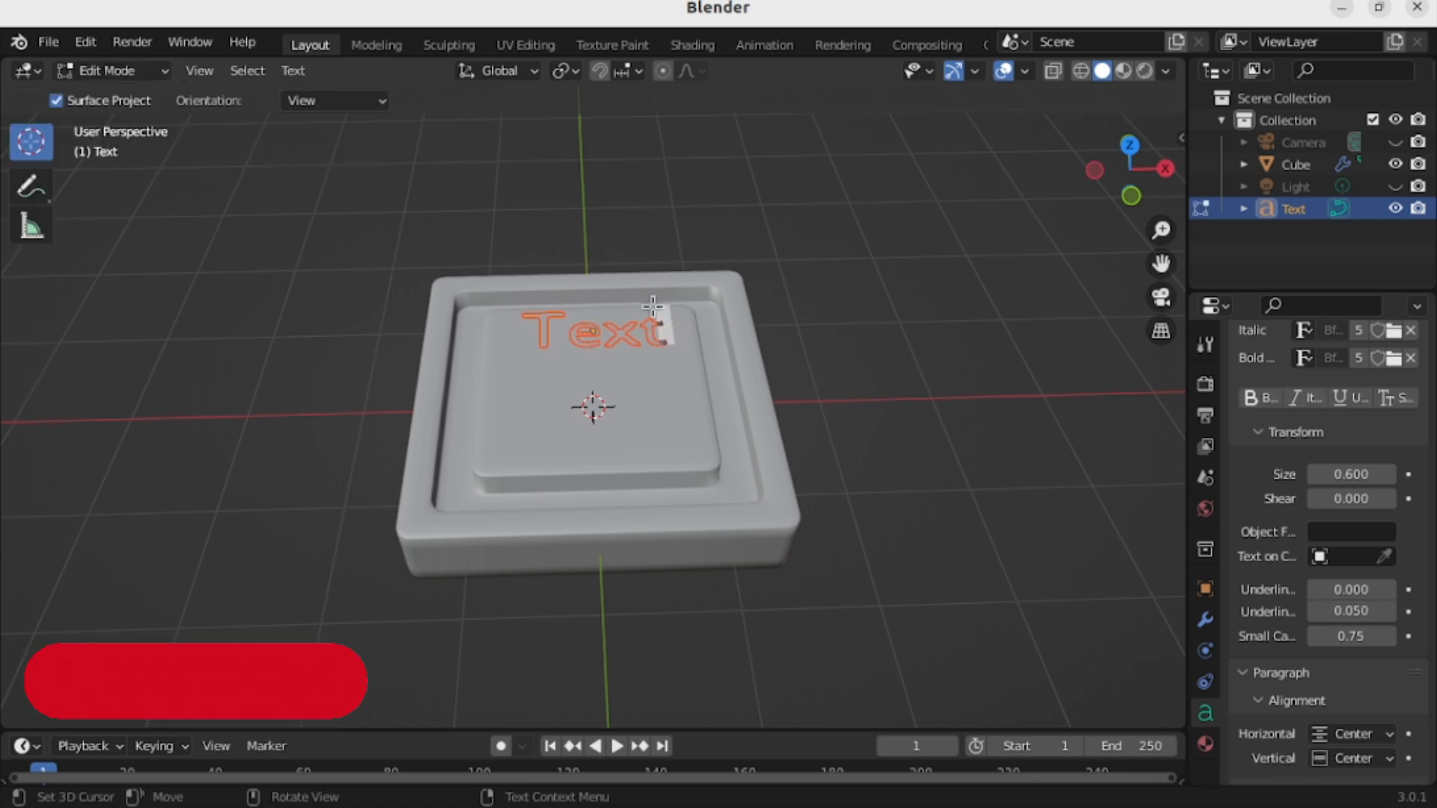
pyautogui.press('BackSpace')
pyautogui.press('BackSpace')
pyautogui.press('BackSpace')
pyautogui.press('BackSpace')
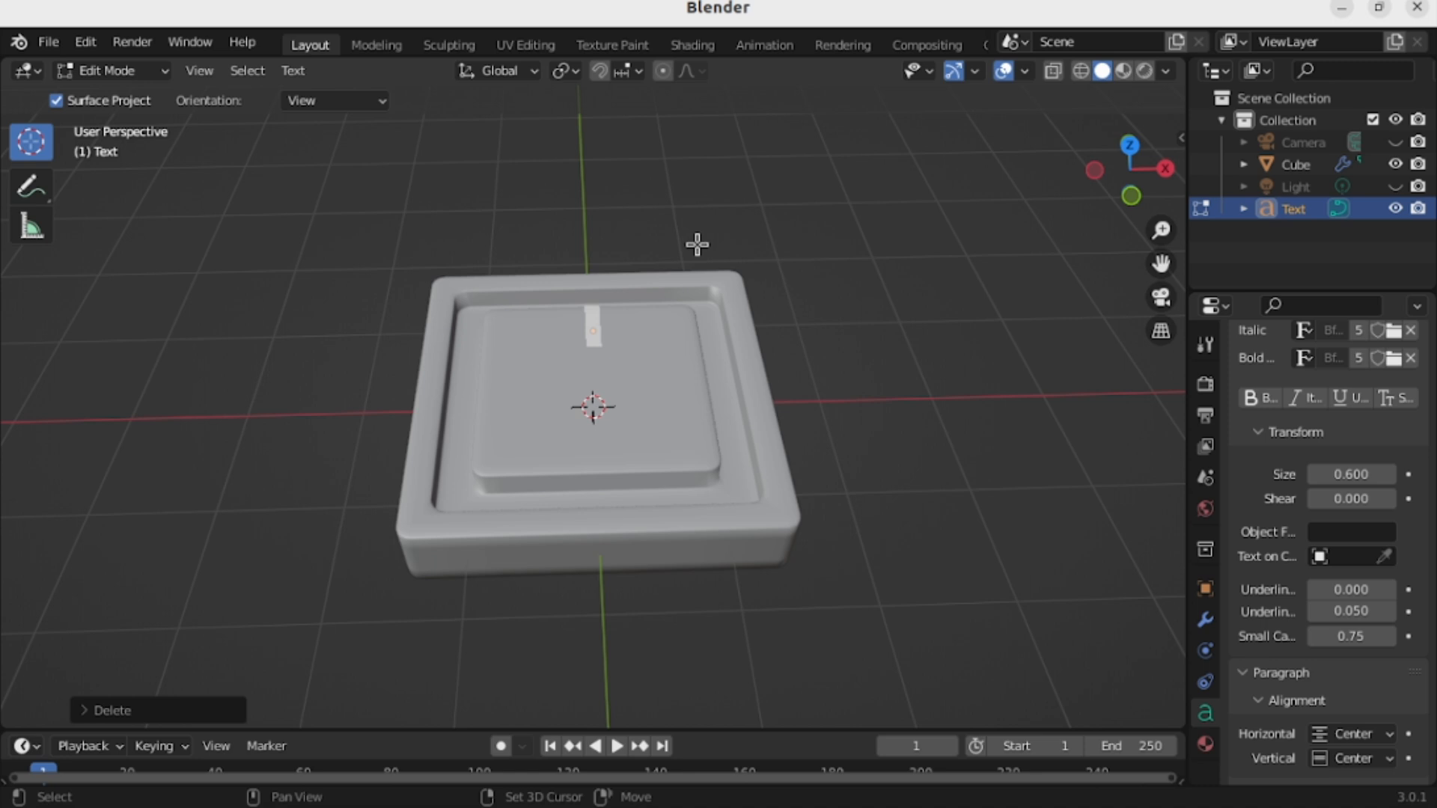
# Write "Bedo" and "Plus" on two separate lines of the text object, and return to Object Mode.
pyautogui.write('Bedo')
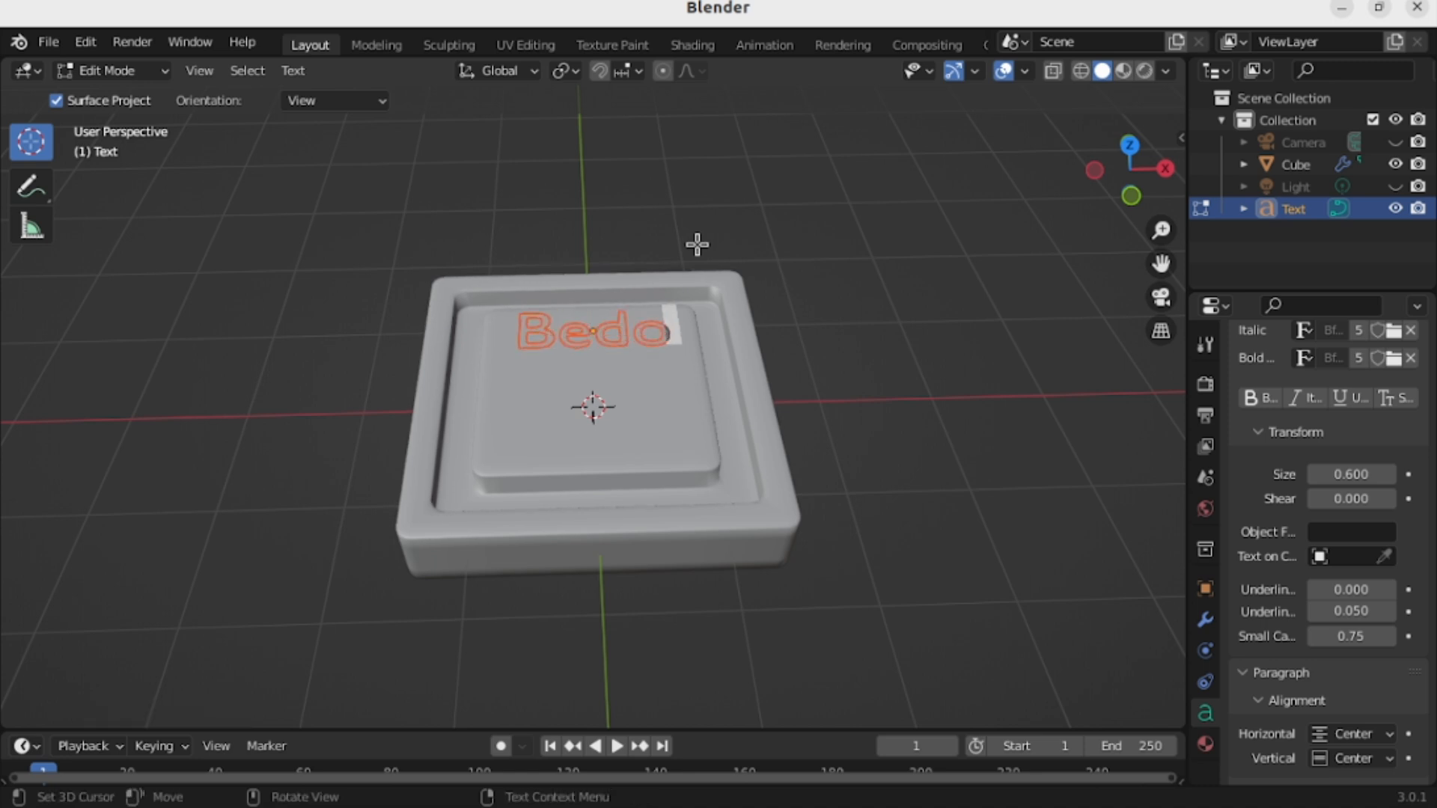
pyautogui.press('Return')
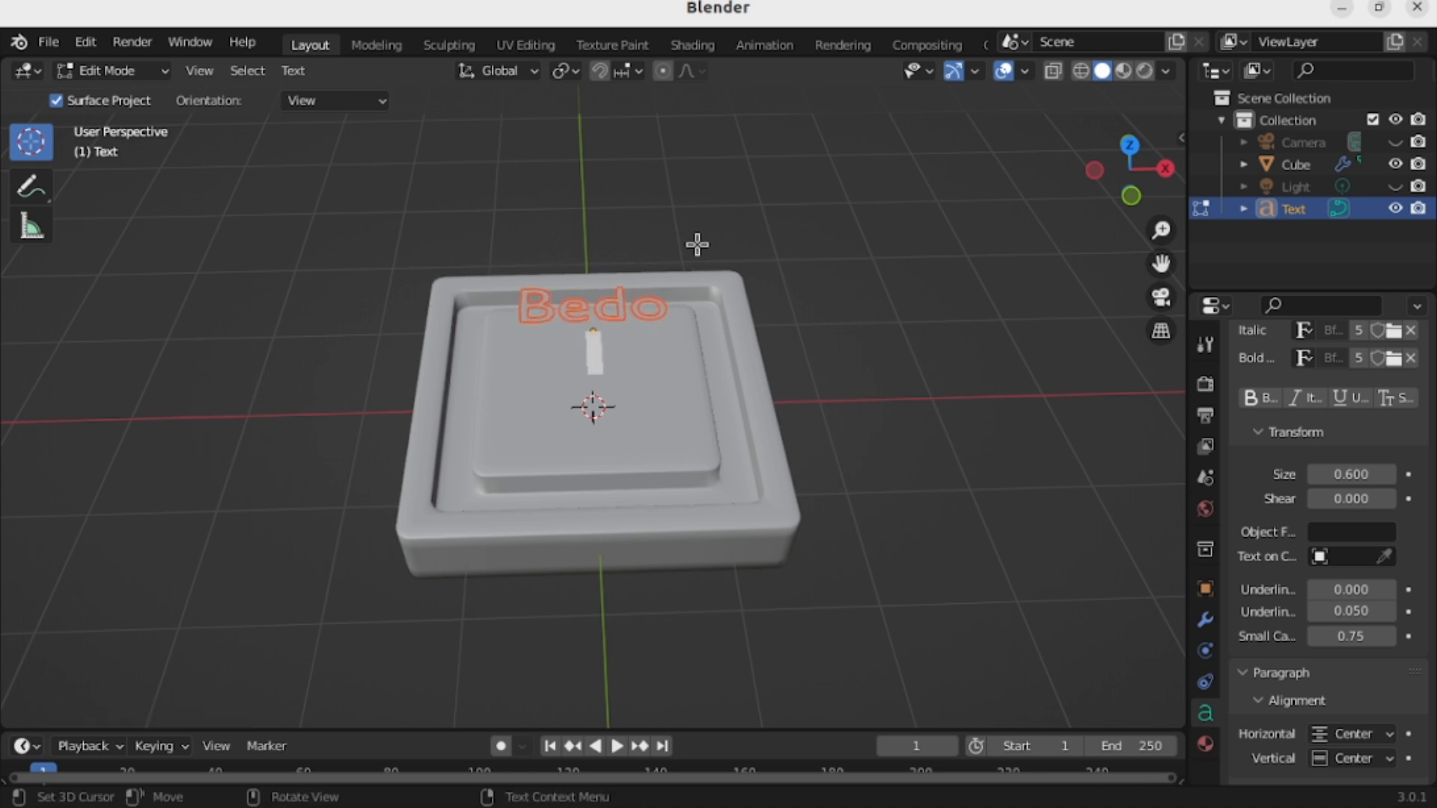
pyautogui.write('Plus')
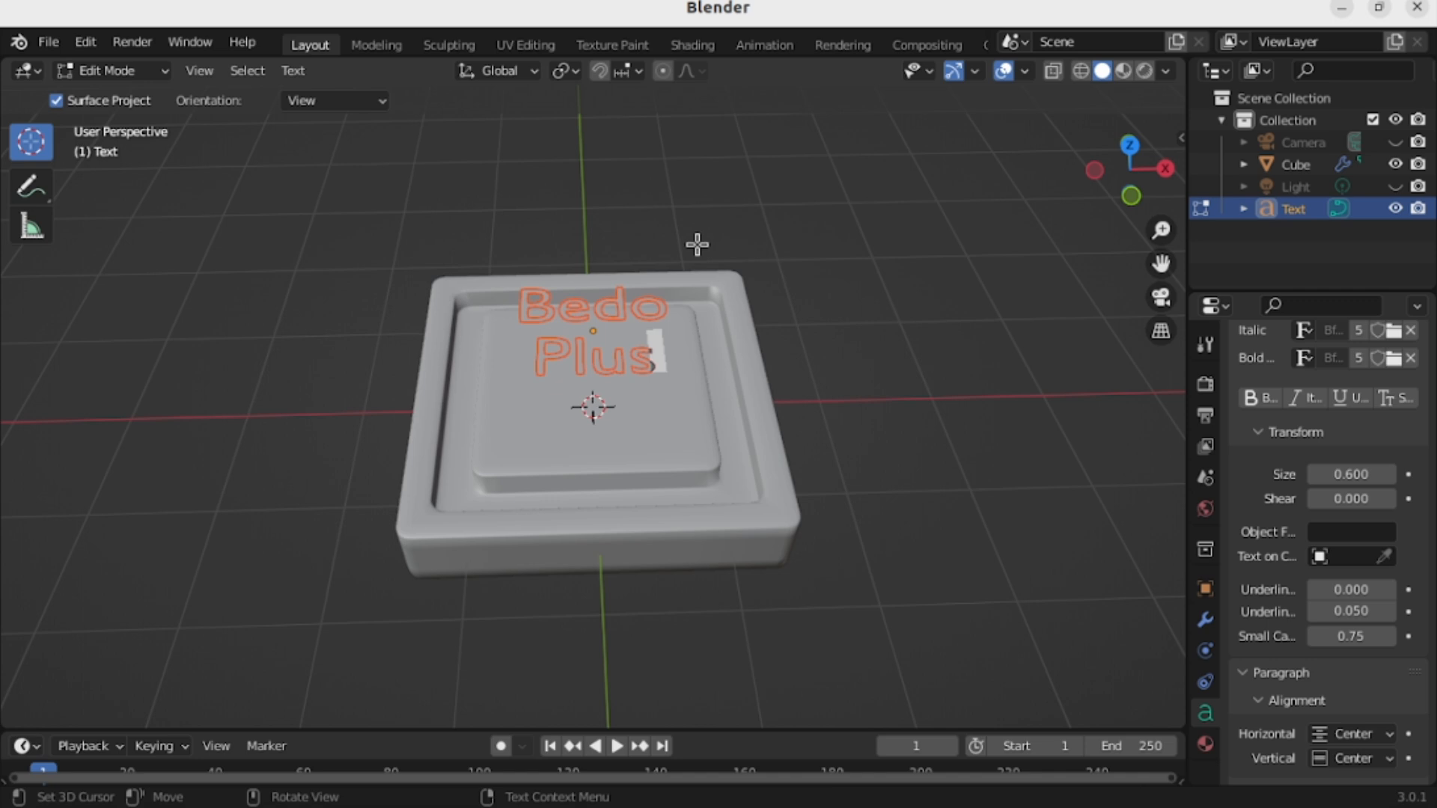
pyautogui.press('Return')
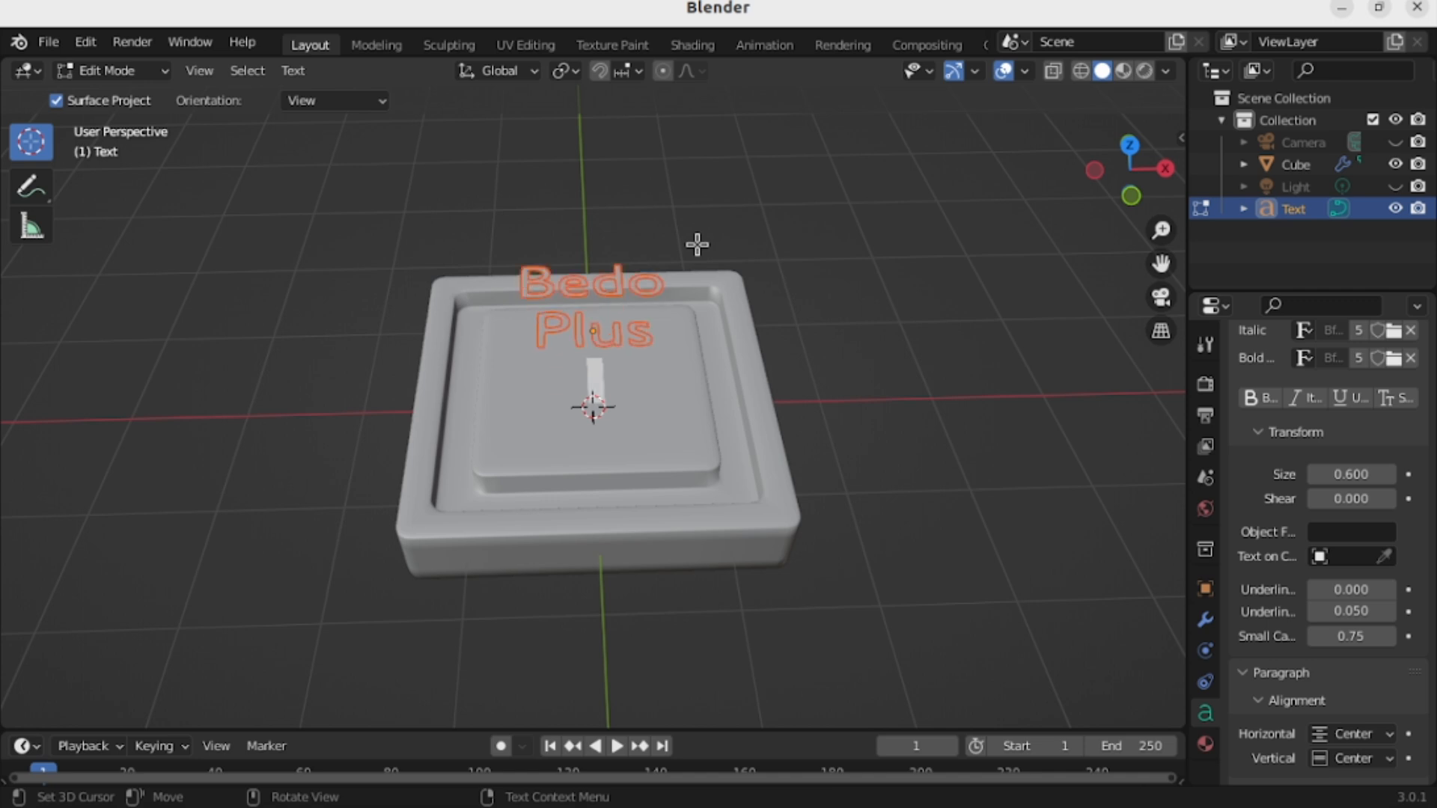
pyautogui.press('BackSpace')
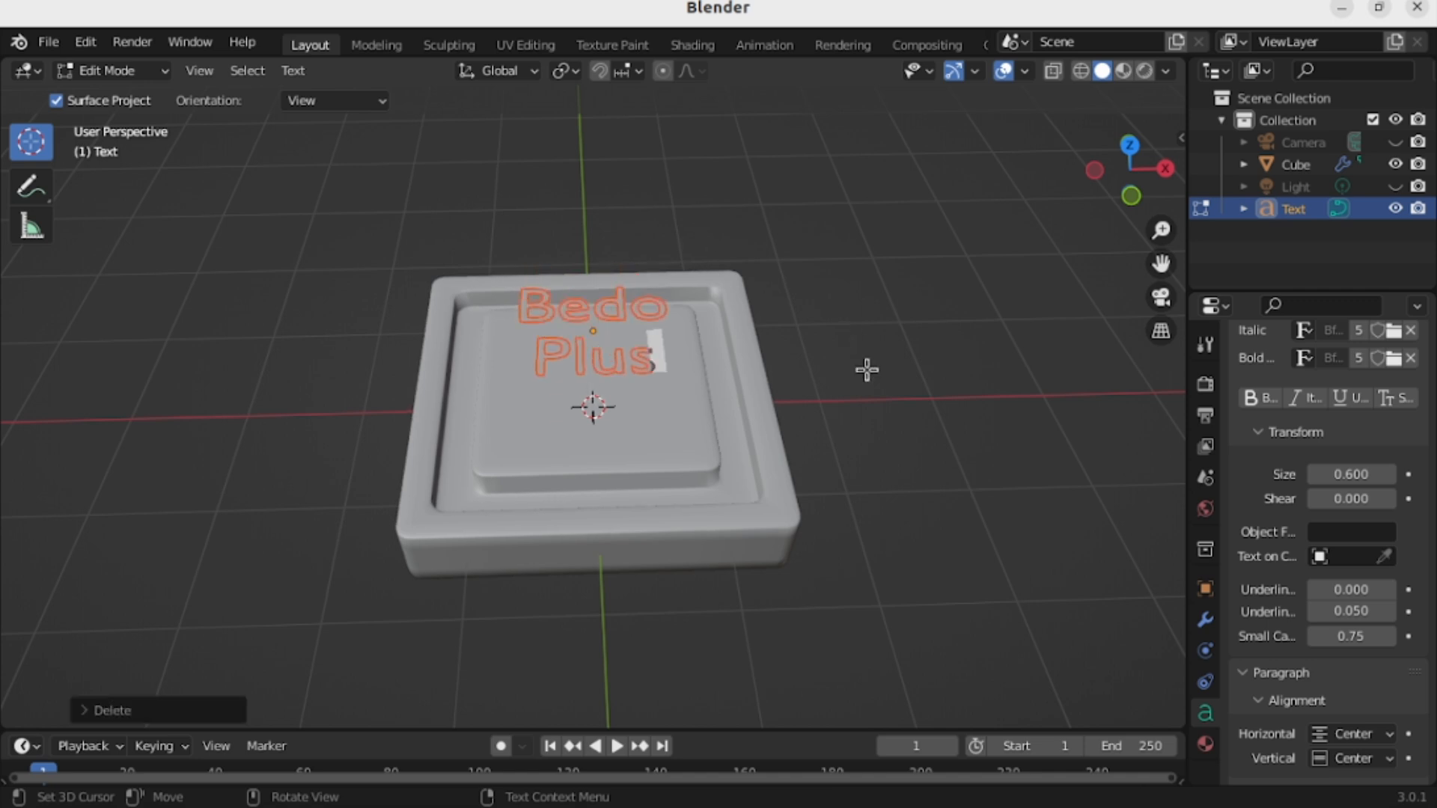
pyautogui.write('7')
pyautogui.press('BackSpace')
pyautogui.click(101, 78)
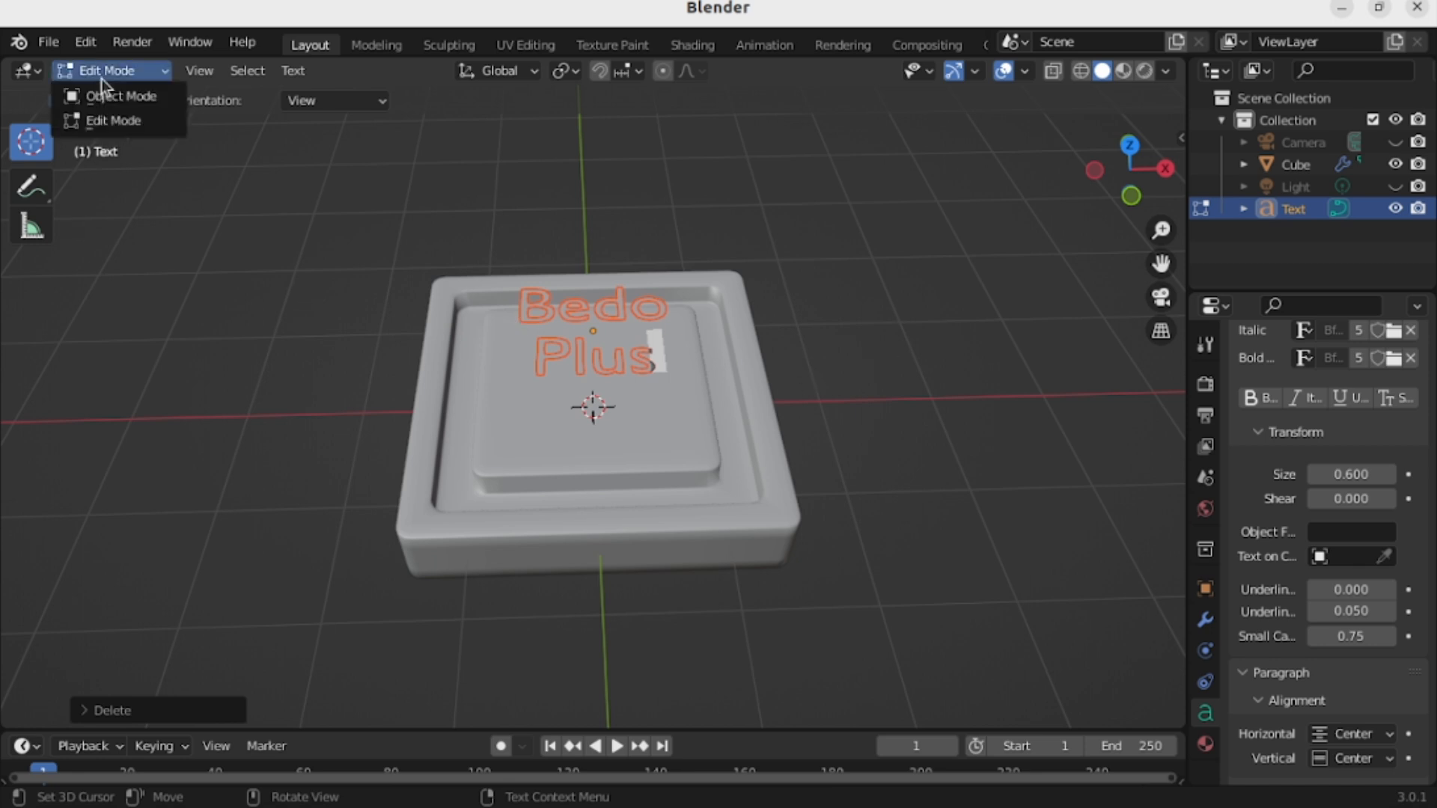
pyautogui.click(119, 102)
# Convert the "Bedo Plus" text object to a mesh.
pyautogui.moveTo(991, 357); pyautogui.dragTo(962, 472, button='middle')
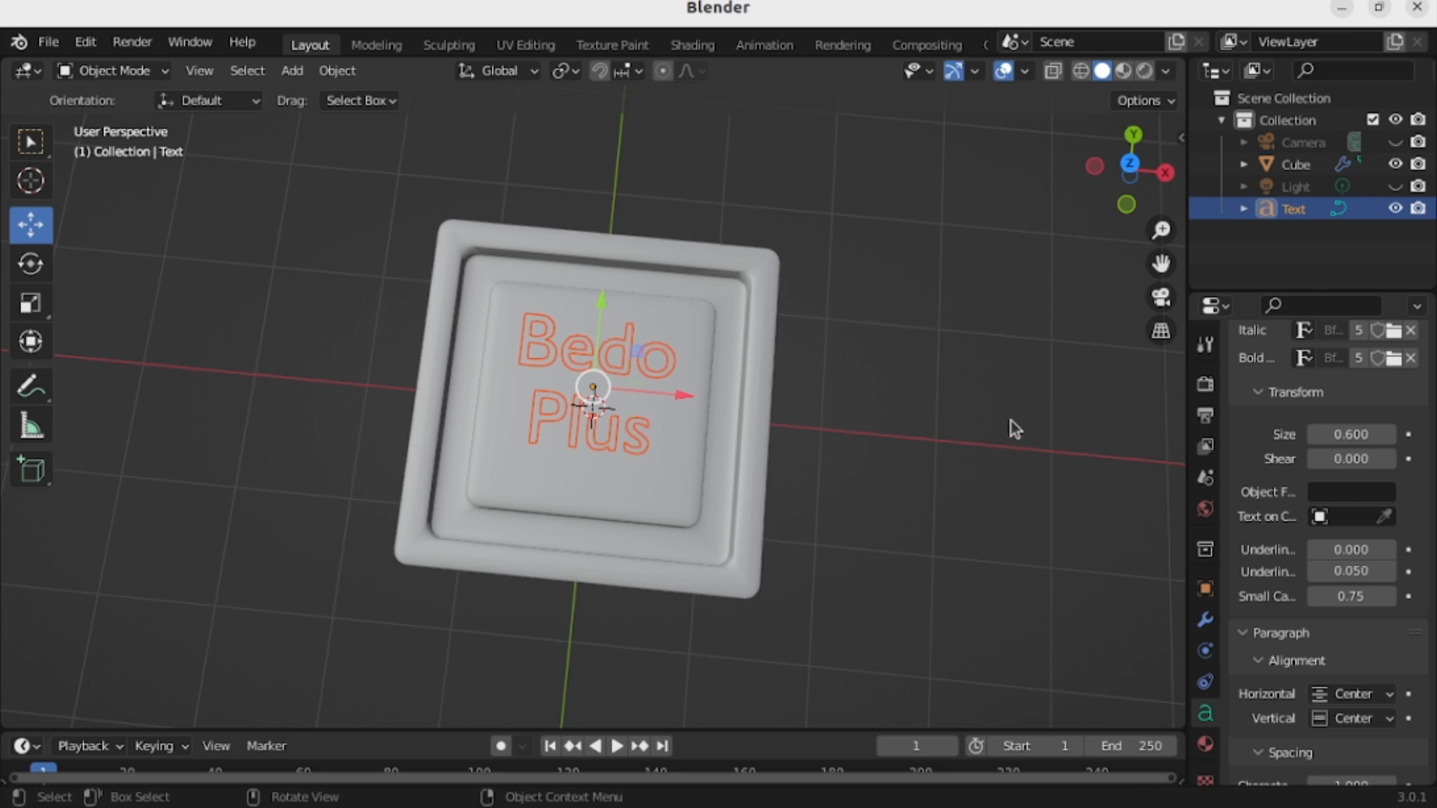
pyautogui.press('KP_7')
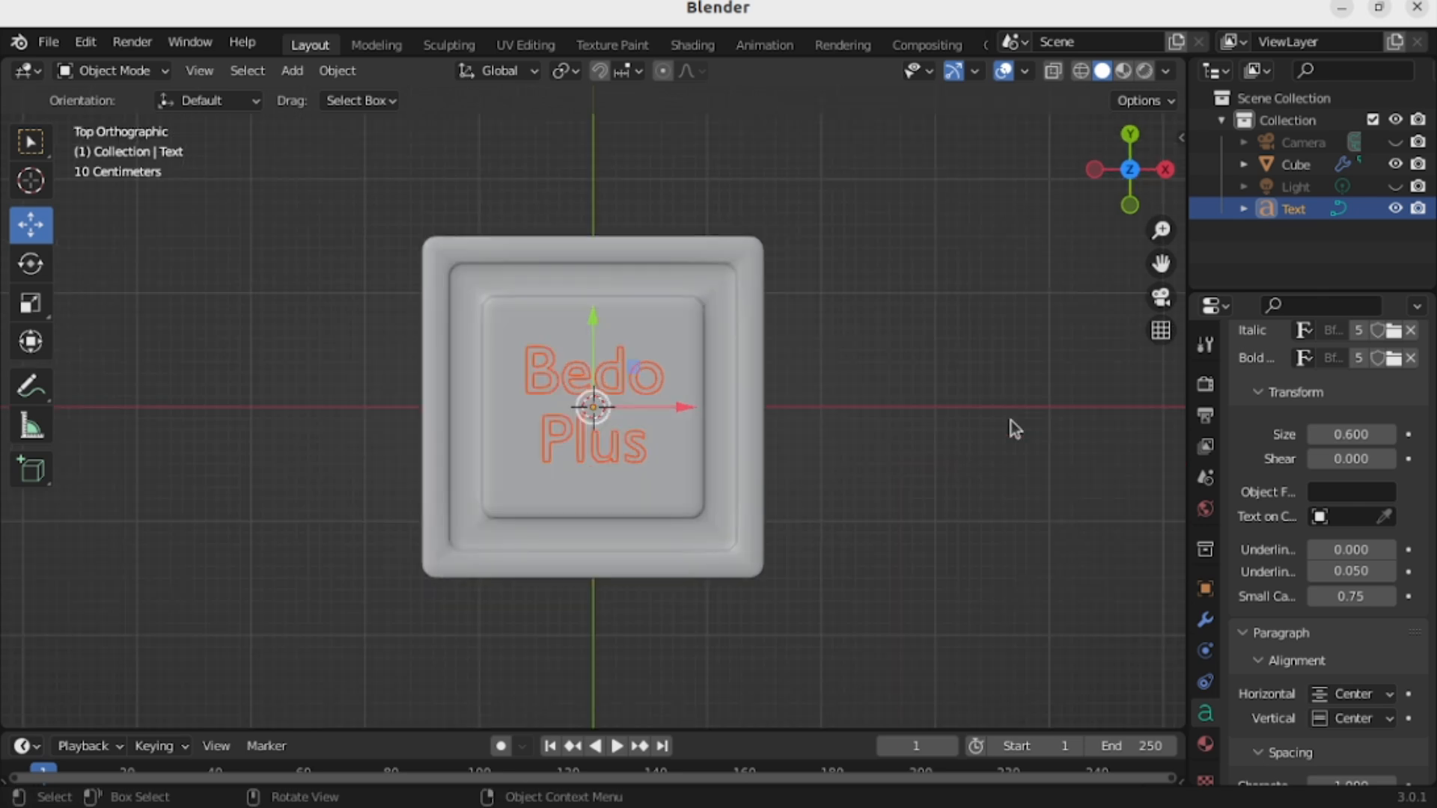
pyautogui.moveTo(981, 451); pyautogui.dragTo(1000, 299, button='middle')
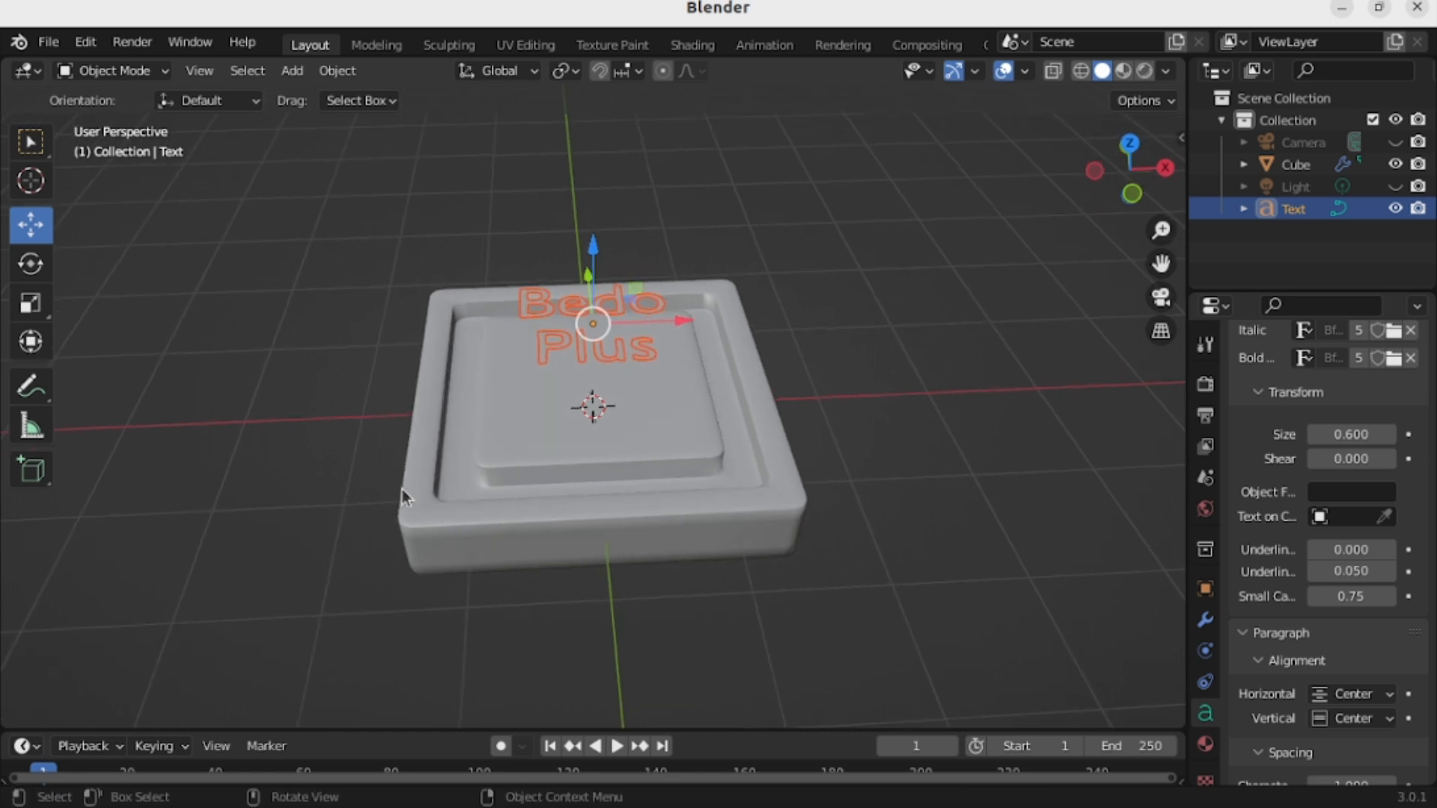
pyautogui.moveTo(793, 235); pyautogui.dragTo(772, 285, button='middle')
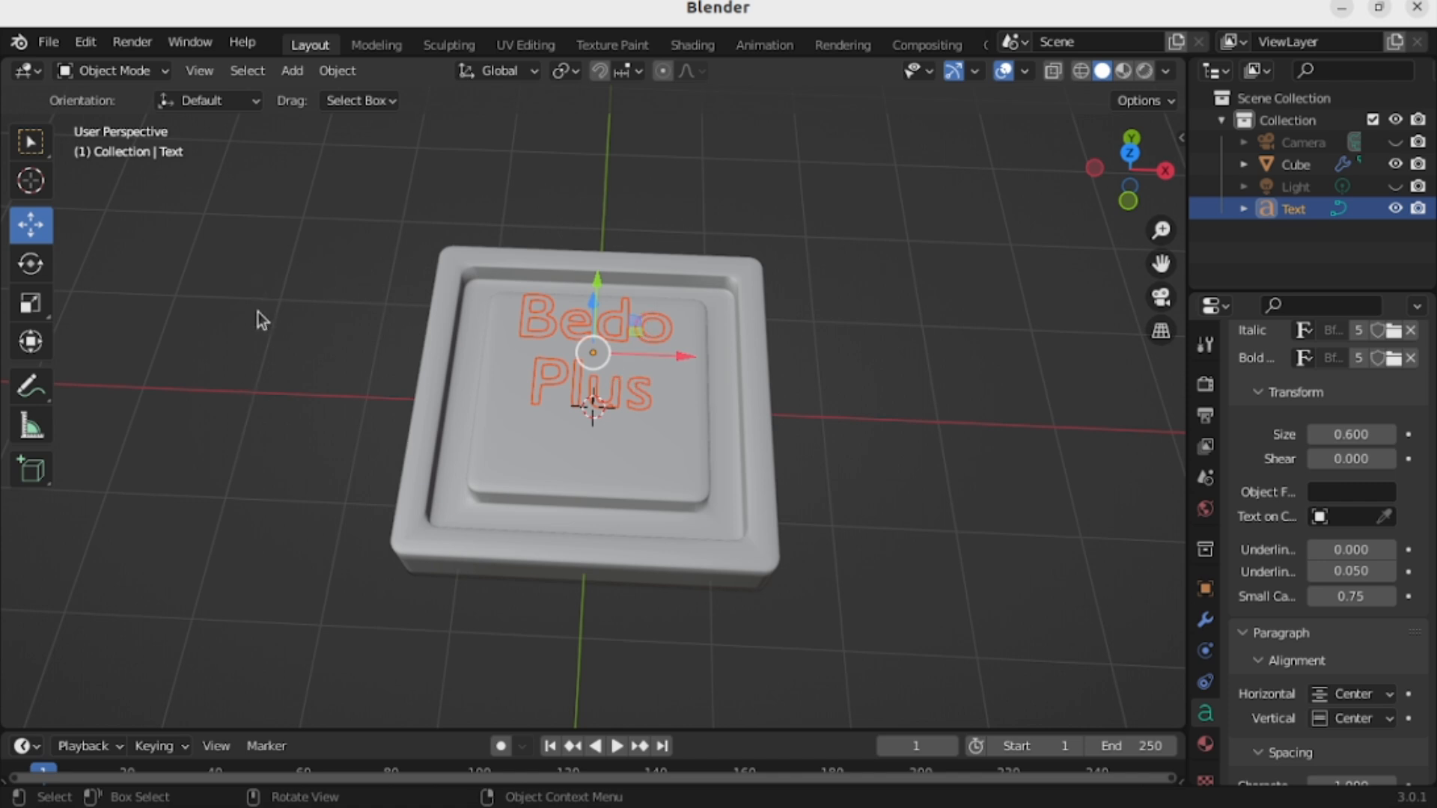
pyautogui.click(344, 69)
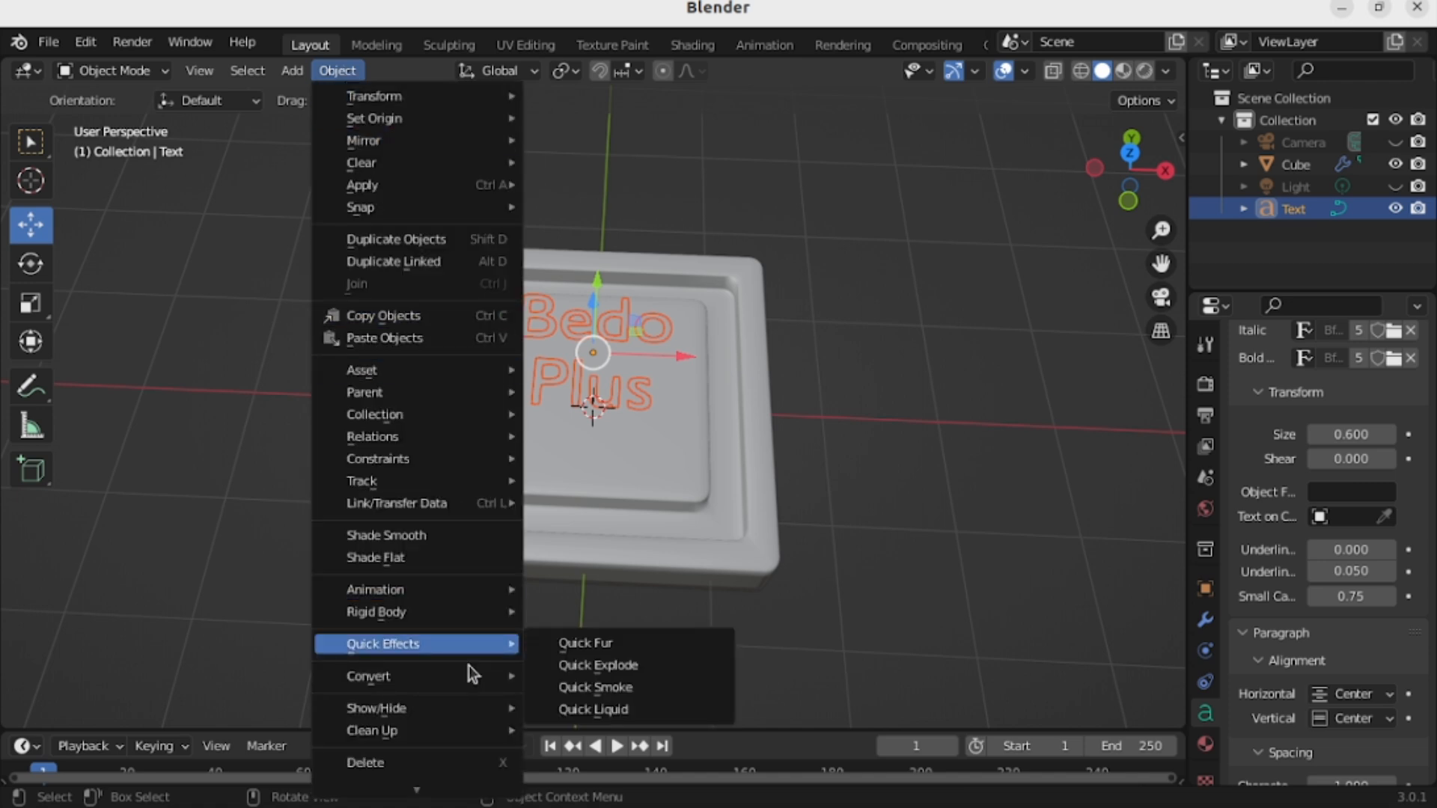
pyautogui.moveTo(466, 669)
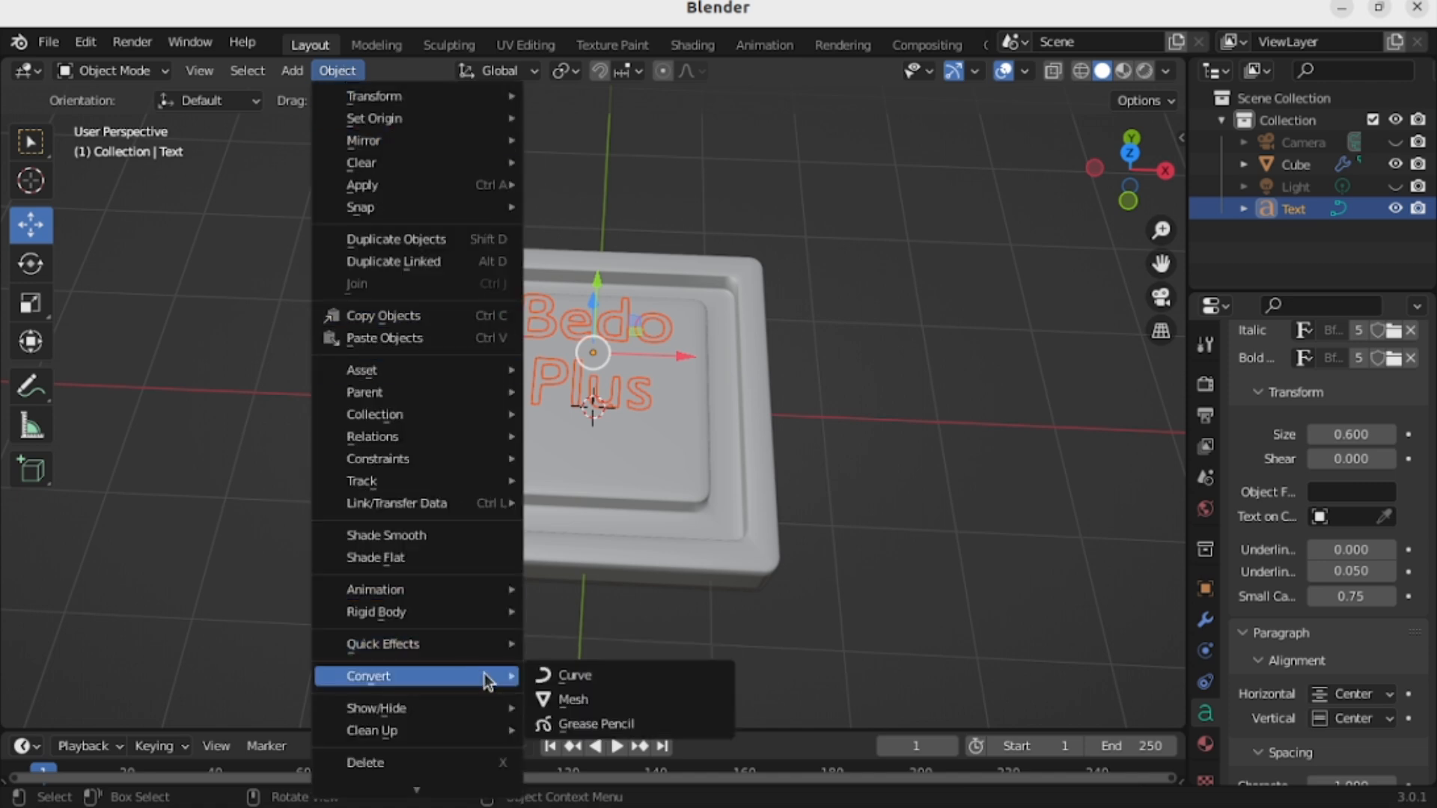
pyautogui.click(582, 699)
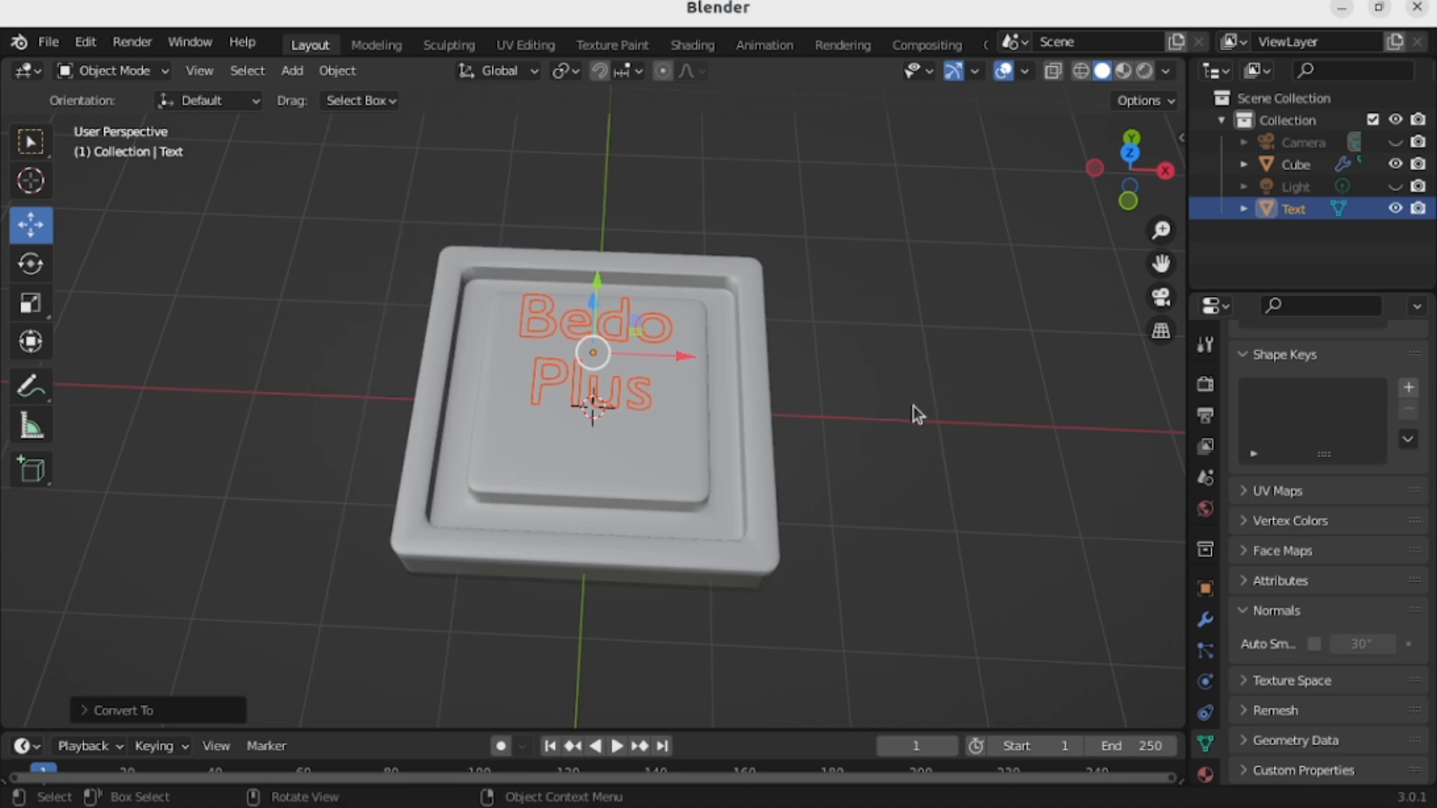
# Switch the viewport to wireframe shading and examine the mesh structure of the converted lettering.
pyautogui.click(1078, 71)
pyautogui.moveTo(1004, 182)
pyautogui.mouseDown(button='middle')
pyautogui.moveTo(1022, 146)
pyautogui.moveTo(1003, 140)
pyautogui.mouseUp(button='middle')
pyautogui.scroll(1, 645, 436)
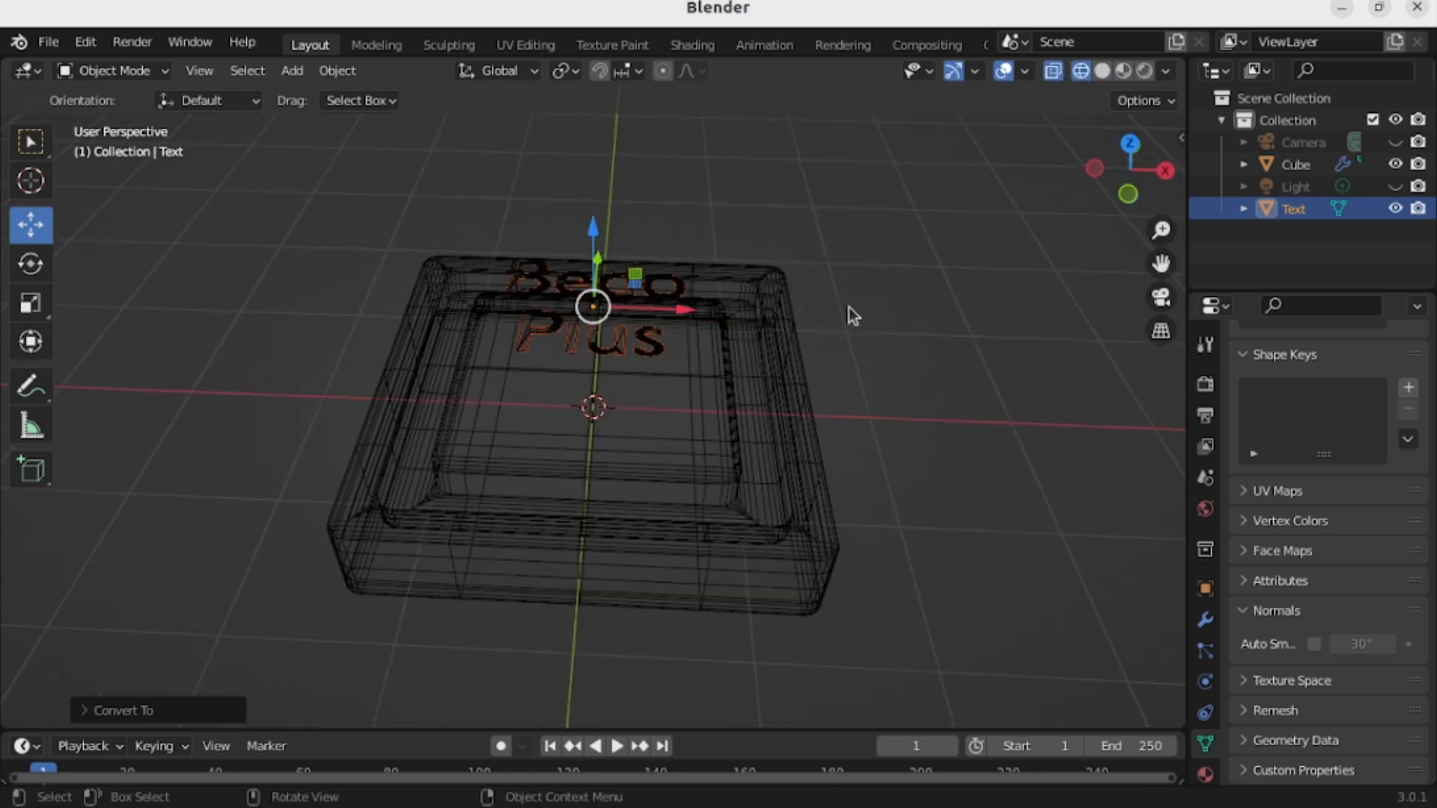
pyautogui.moveTo(848, 307); pyautogui.dragTo(858, 379, button='middle')
pyautogui.scroll(1, 858, 378)
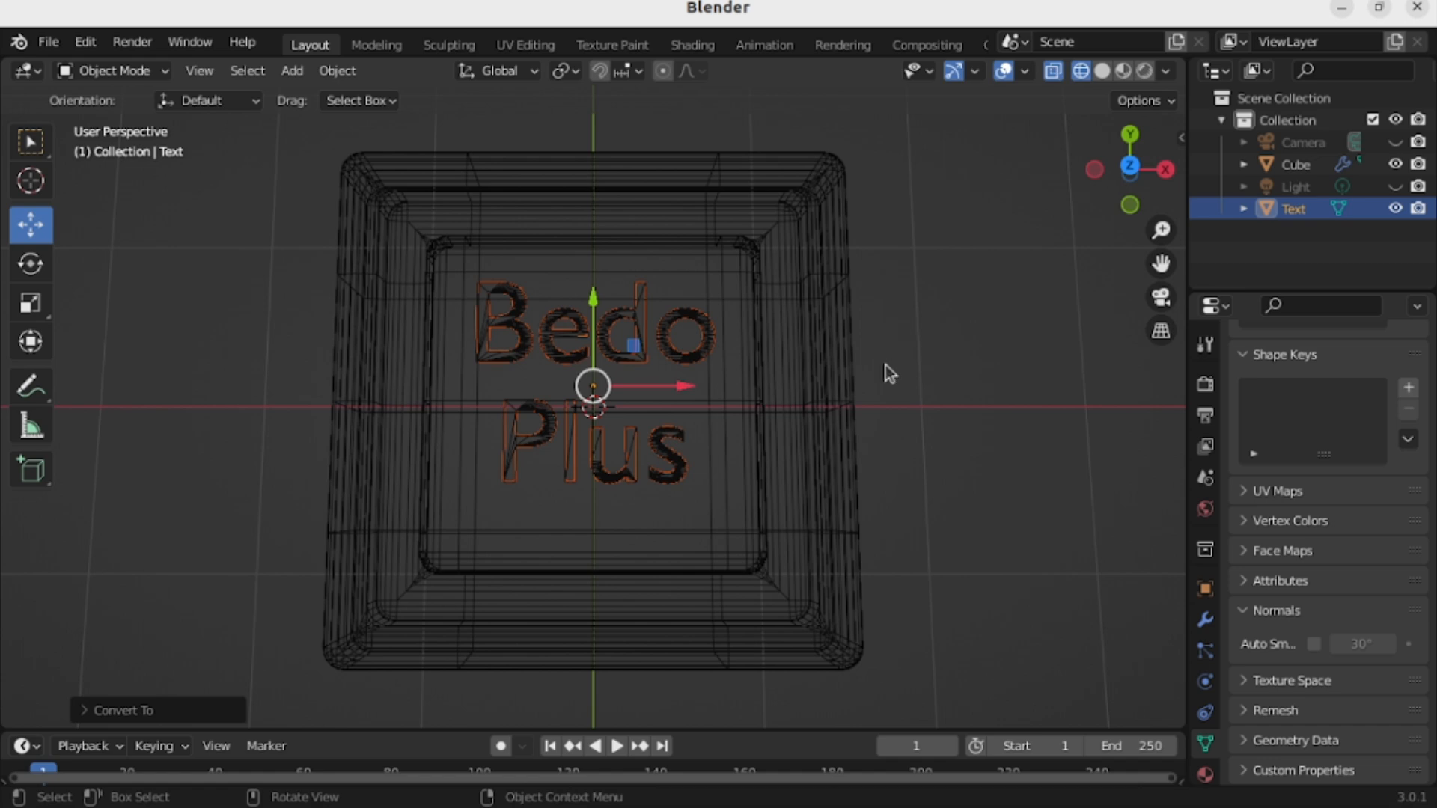
pyautogui.moveTo(918, 408); pyautogui.dragTo(1046, 428, button='middle')
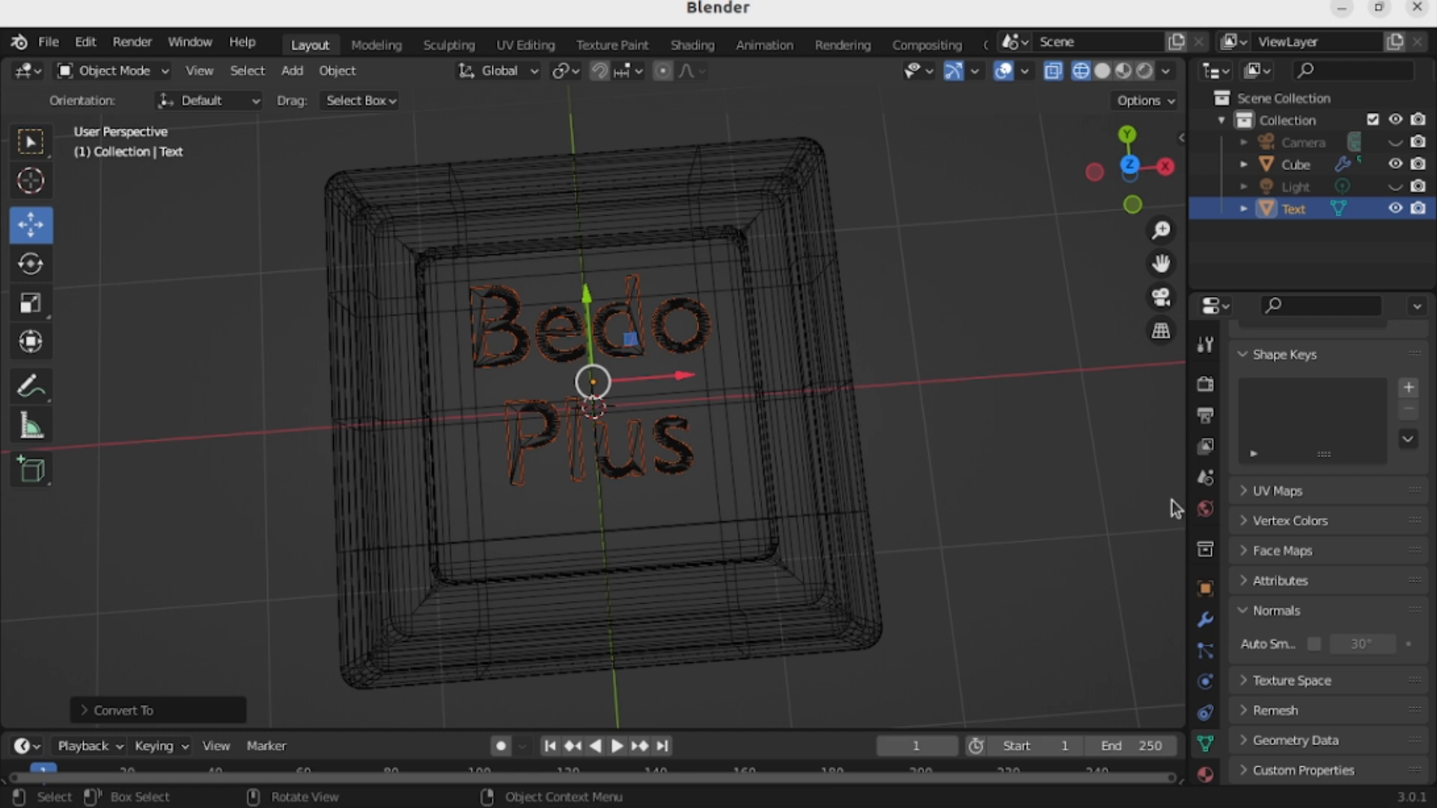
# Add a Decimate modifier in Planar mode to the converted lettering mesh and apply it.
pyautogui.click(1207, 622)
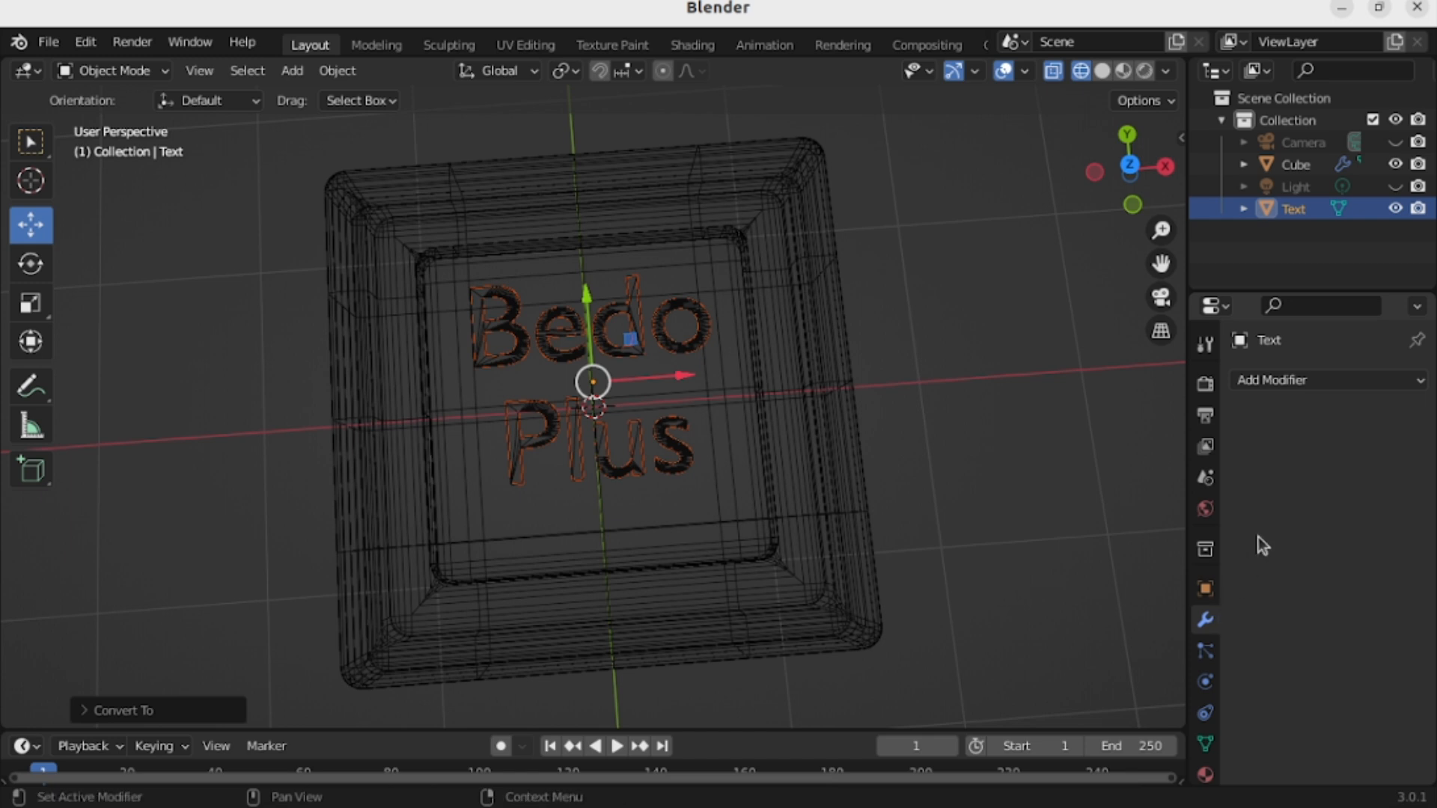
pyautogui.click(1322, 382)
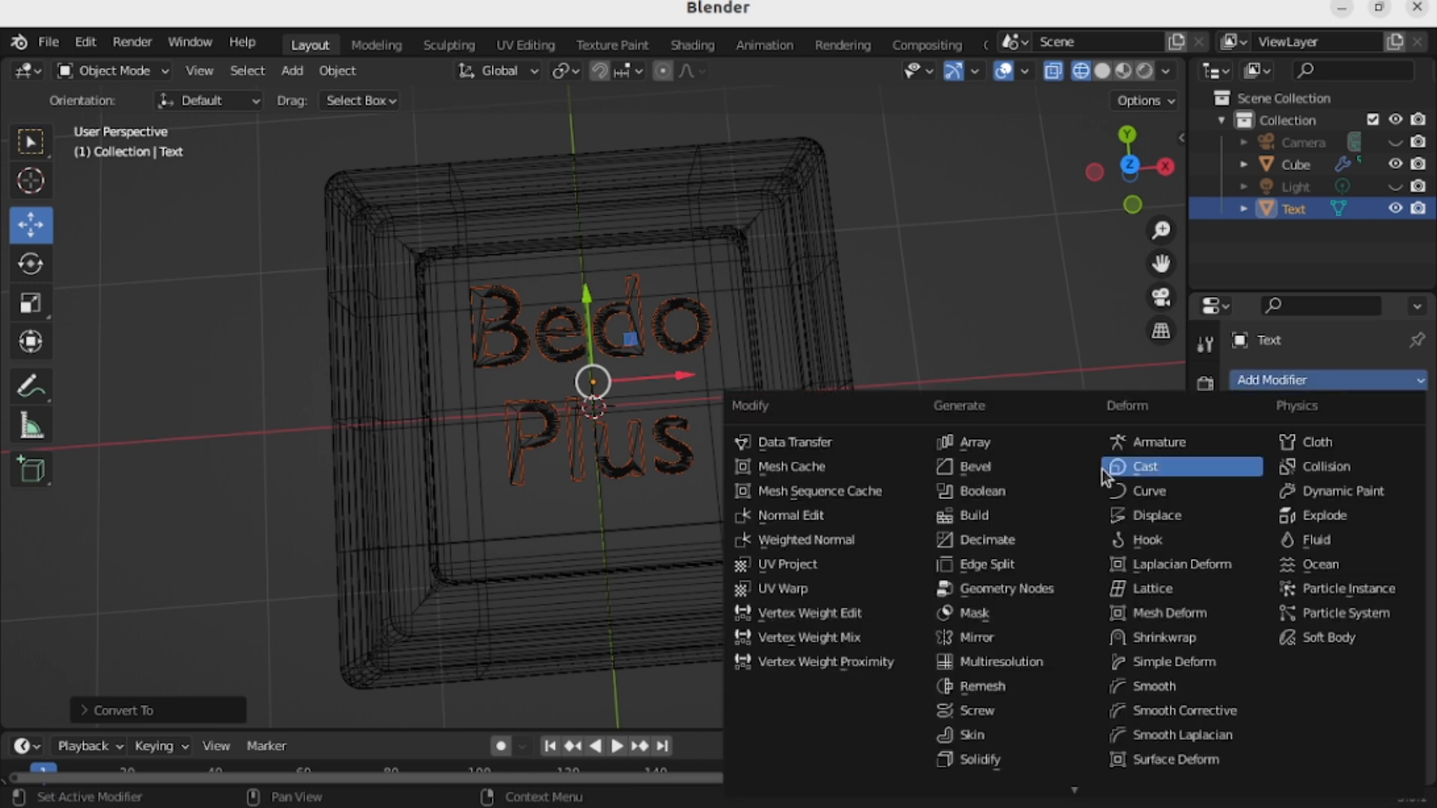
pyautogui.click(1025, 540)
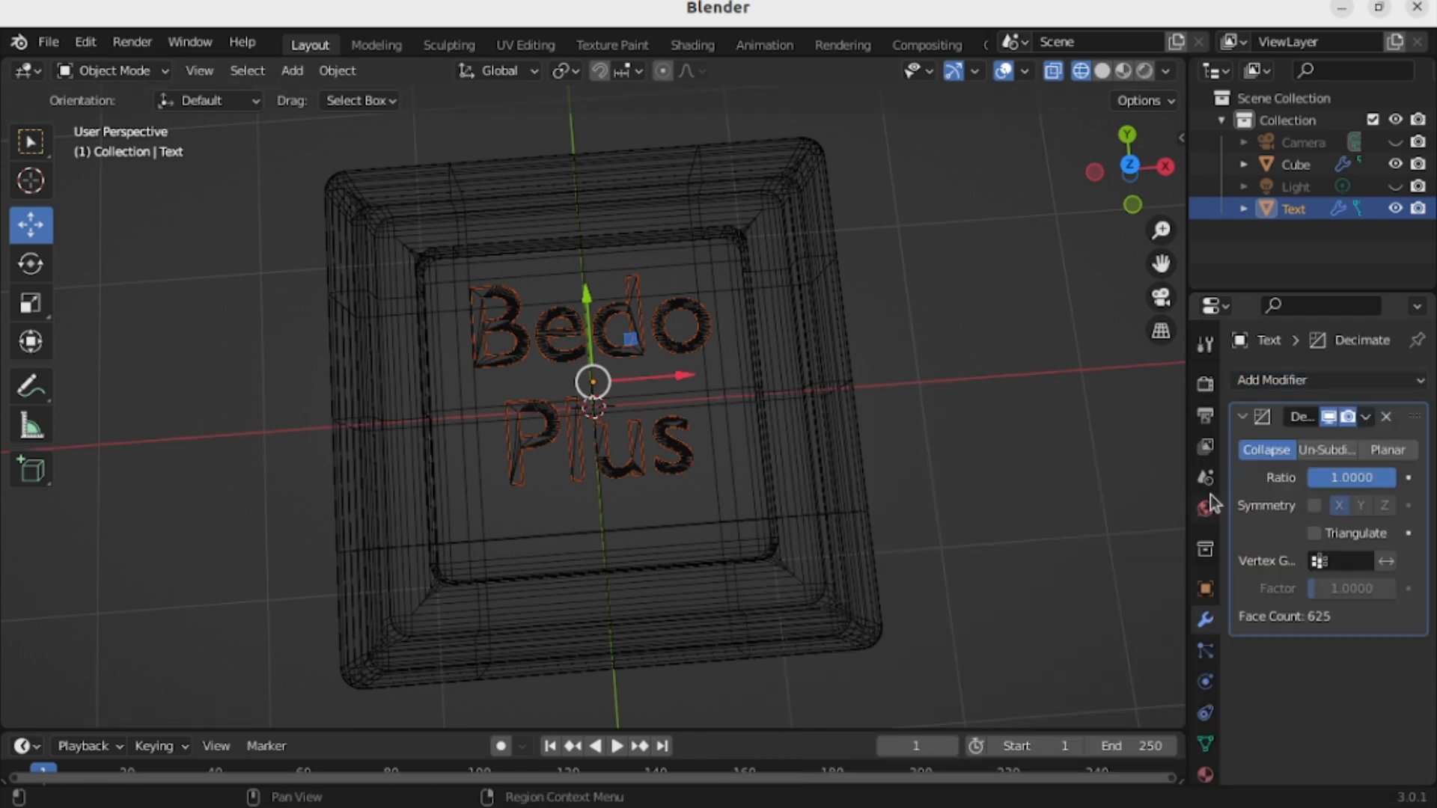
pyautogui.click(1397, 453)
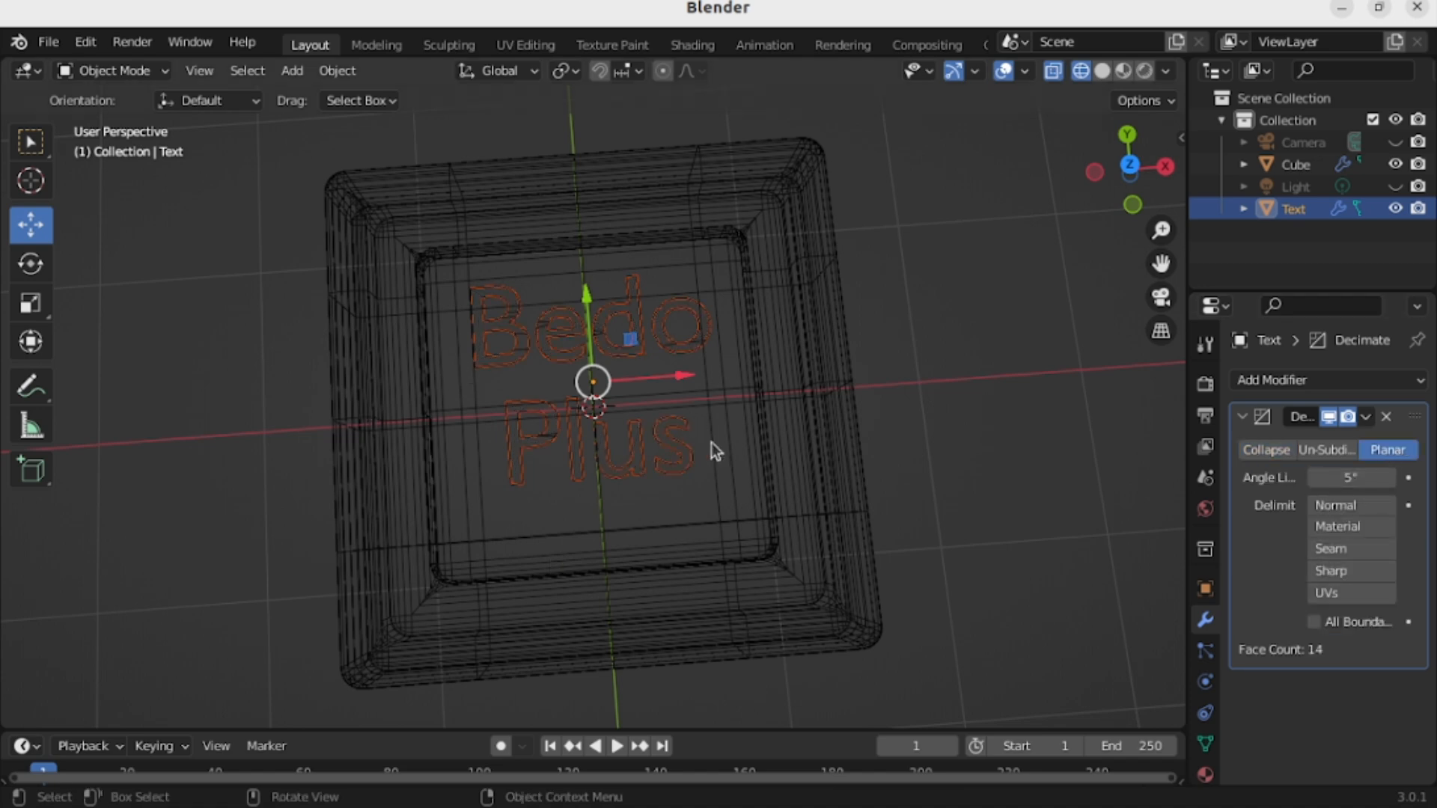
pyautogui.moveTo(739, 451); pyautogui.dragTo(735, 488, button='middle')
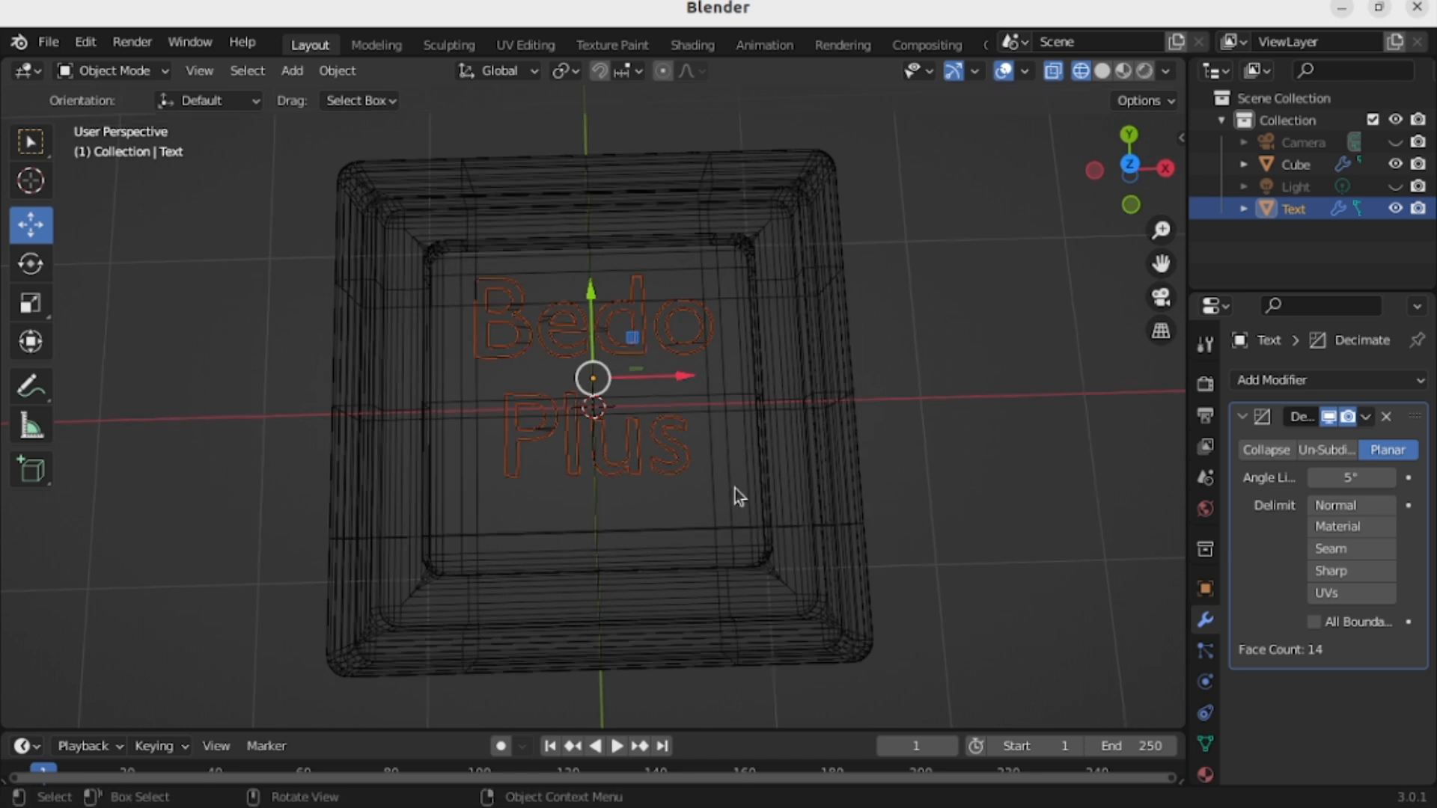
pyautogui.click(1366, 418)
pyautogui.click(1332, 447)
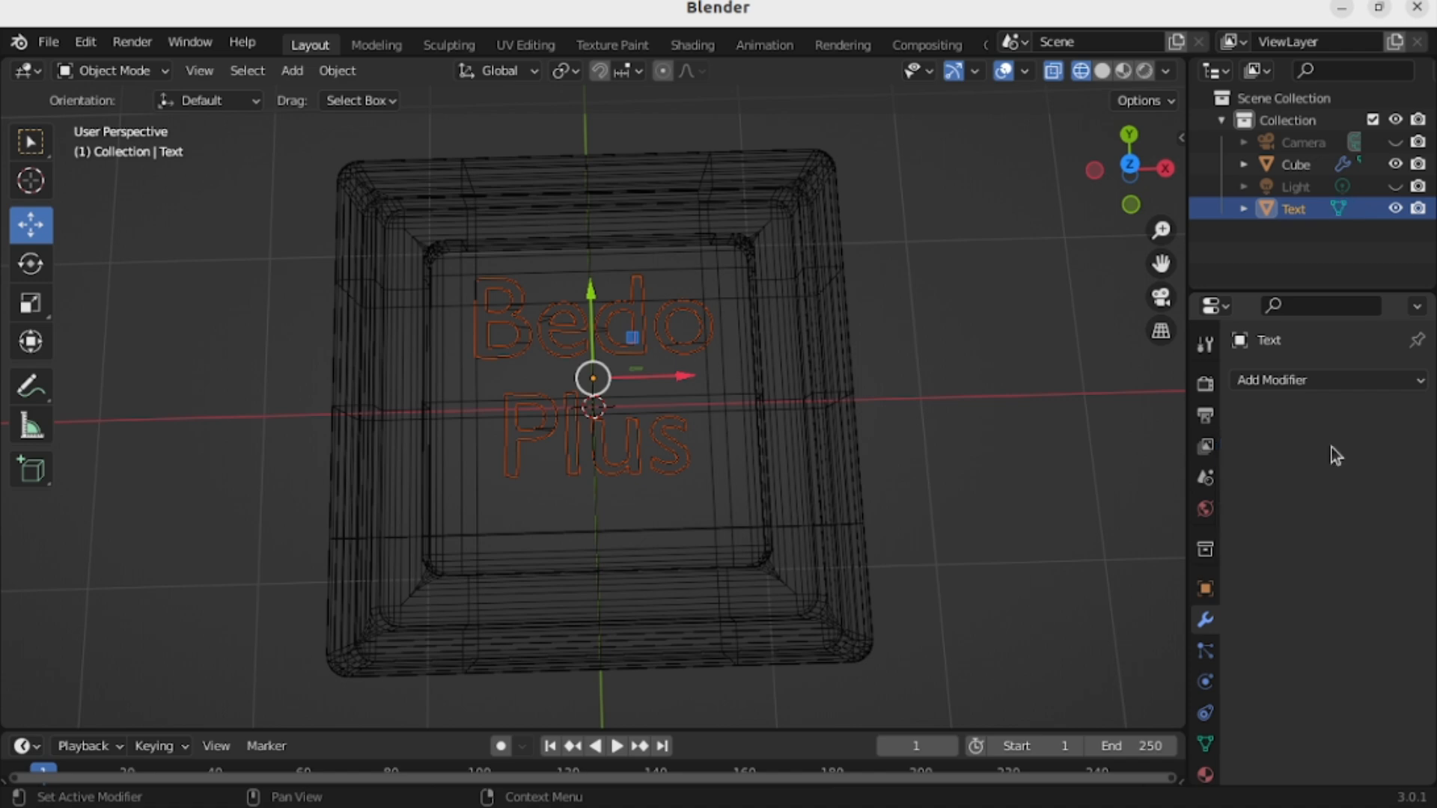
# Enter Edit Mode on the lettering mesh and select all of its geometry.
pyautogui.moveTo(618, 386); pyautogui.dragTo(592, 408, button='middle')
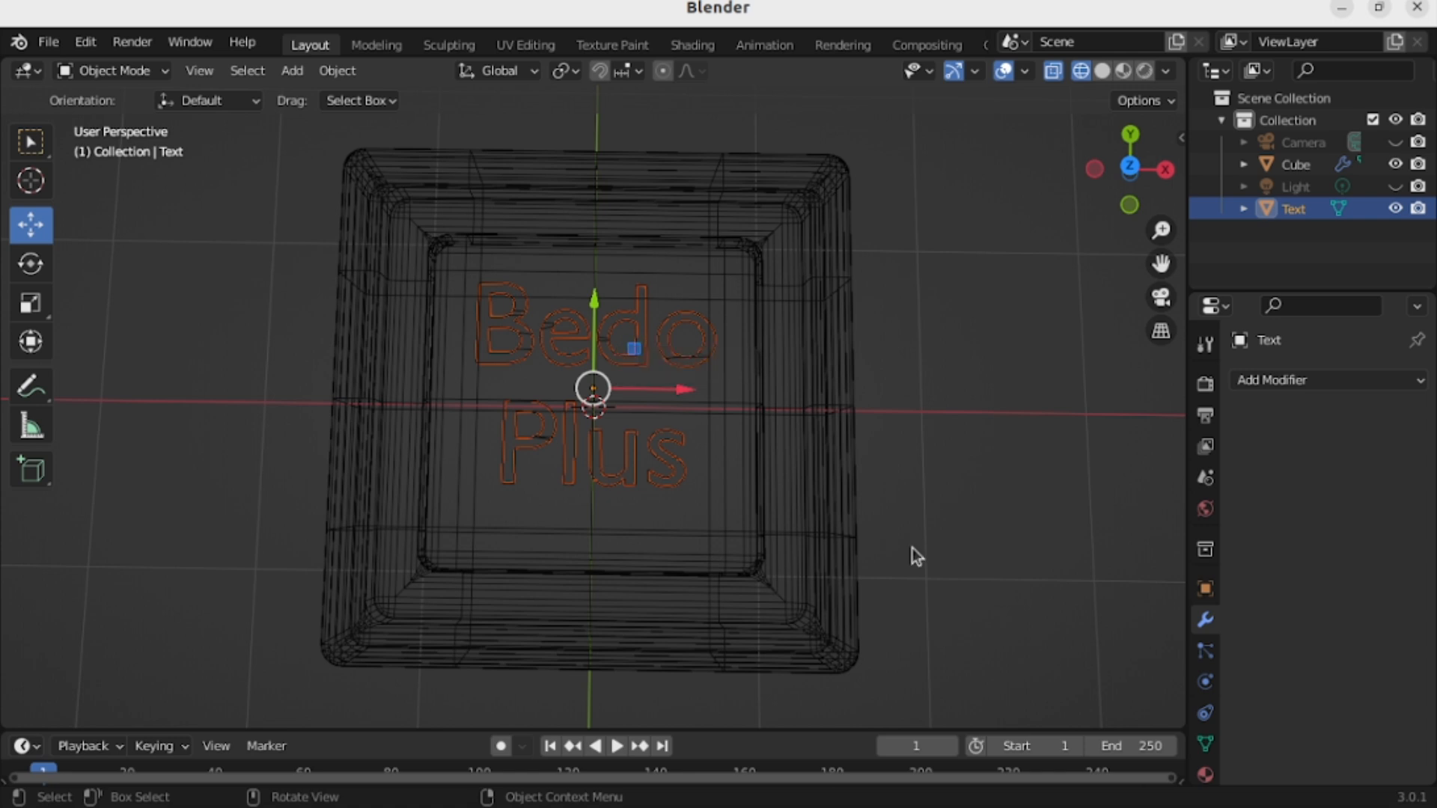
pyautogui.moveTo(1012, 571)
pyautogui.mouseDown(button='middle')
pyautogui.moveTo(1020, 491)
pyautogui.moveTo(1016, 570)
pyautogui.moveTo(1006, 531)
pyautogui.moveTo(1024, 510)
pyautogui.moveTo(1004, 574)
pyautogui.moveTo(998, 549)
pyautogui.mouseUp(button='middle')
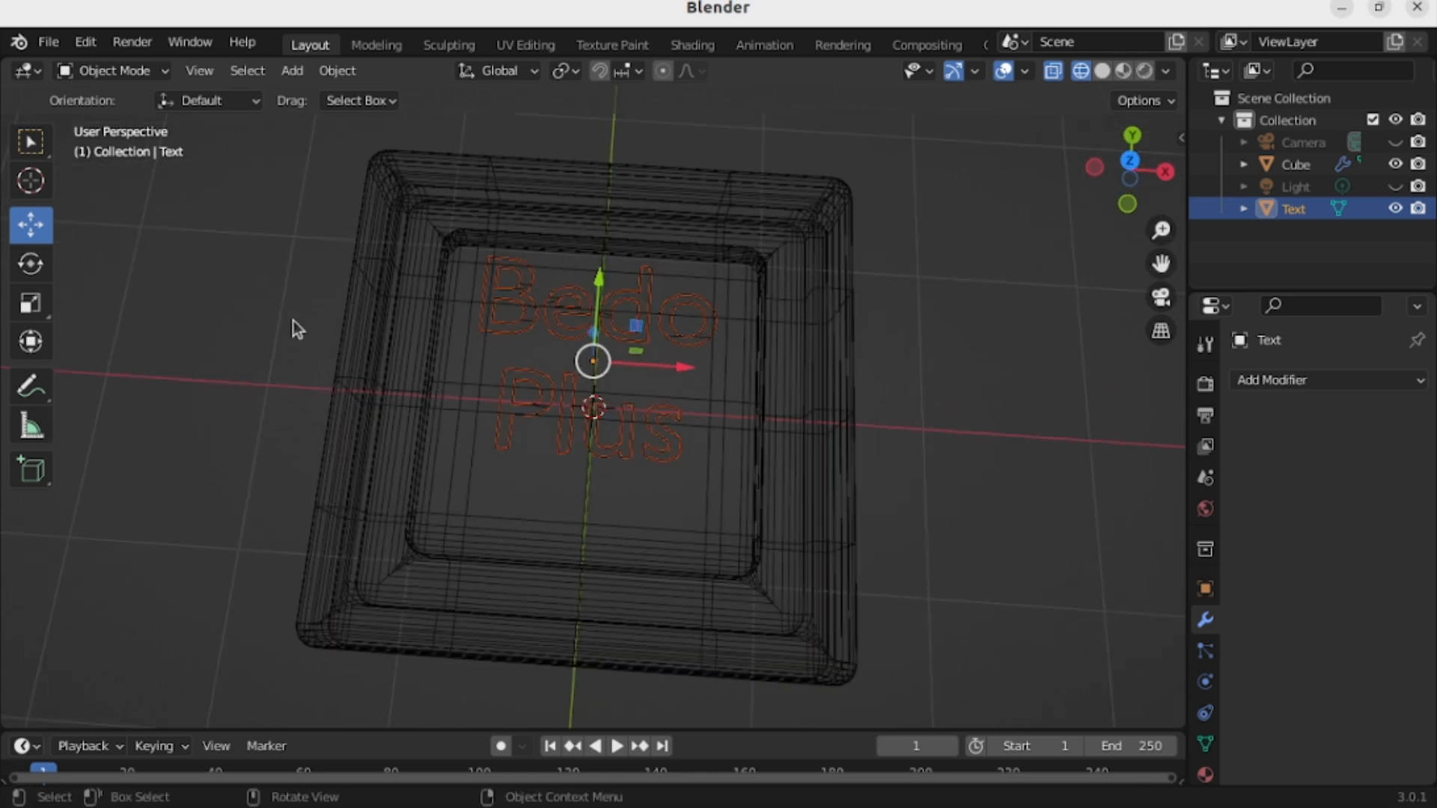
pyautogui.click(114, 72)
pyautogui.click(106, 127)
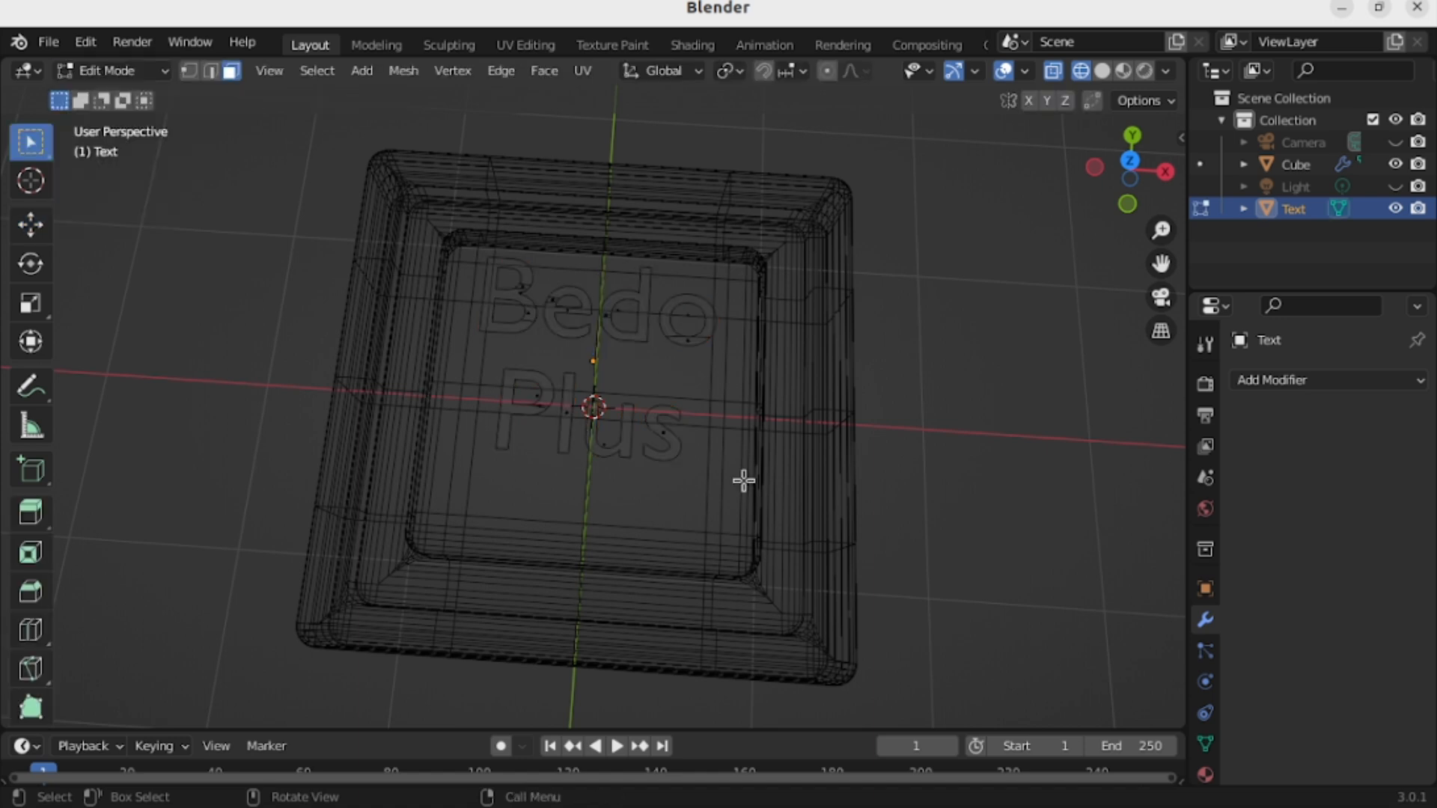
pyautogui.moveTo(878, 468); pyautogui.dragTo(862, 353, button='middle')
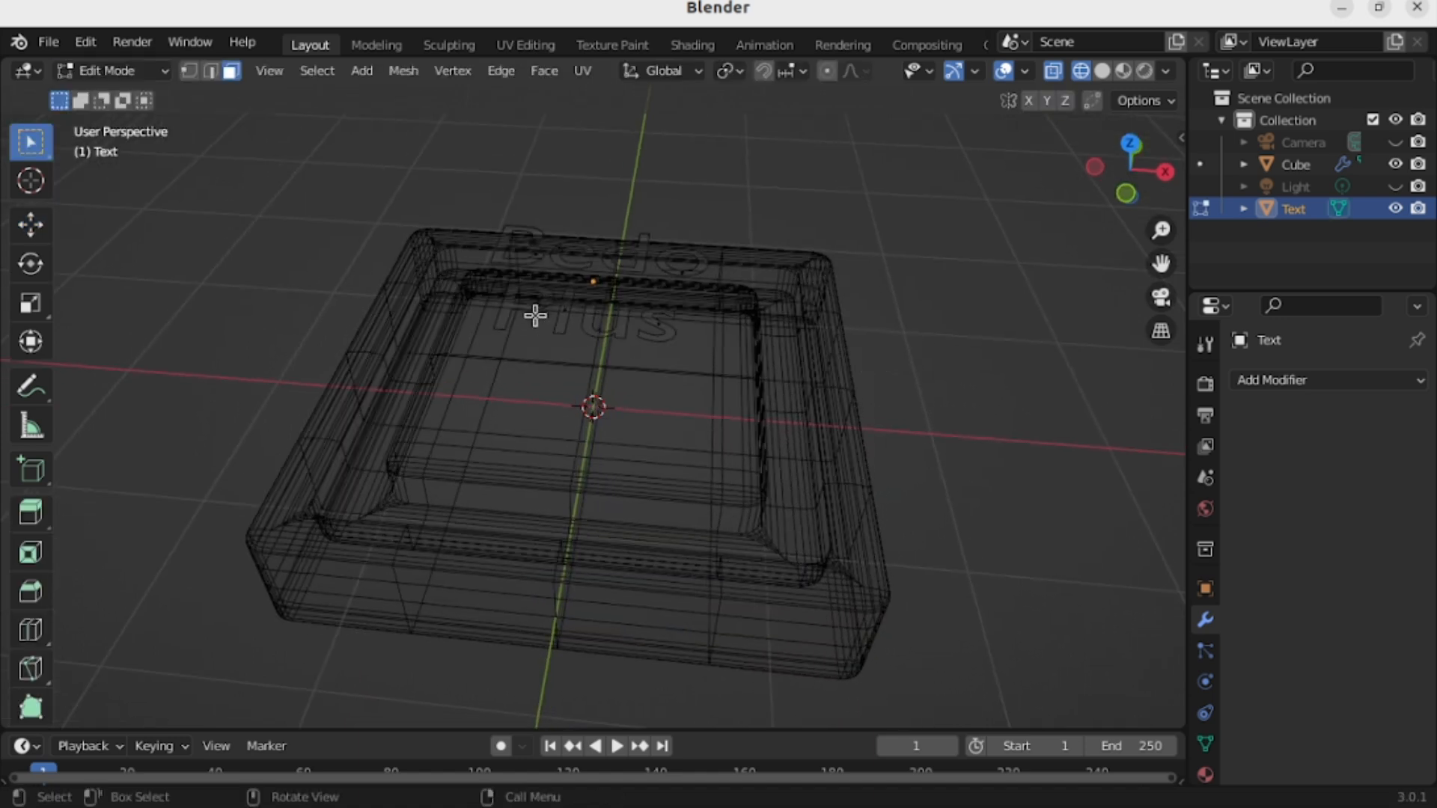
pyautogui.press('a')
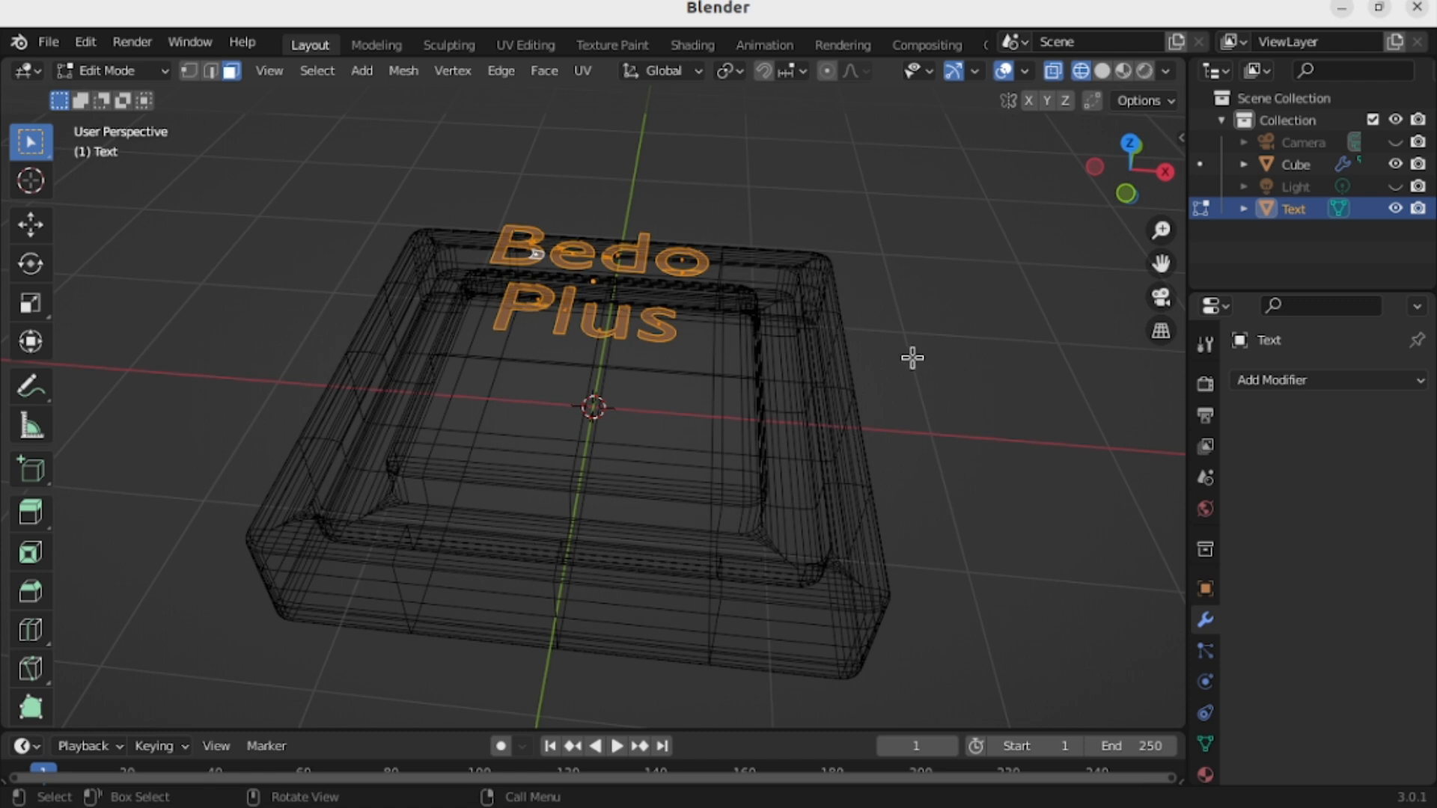
pyautogui.moveTo(947, 396); pyautogui.dragTo(973, 454, button='middle')
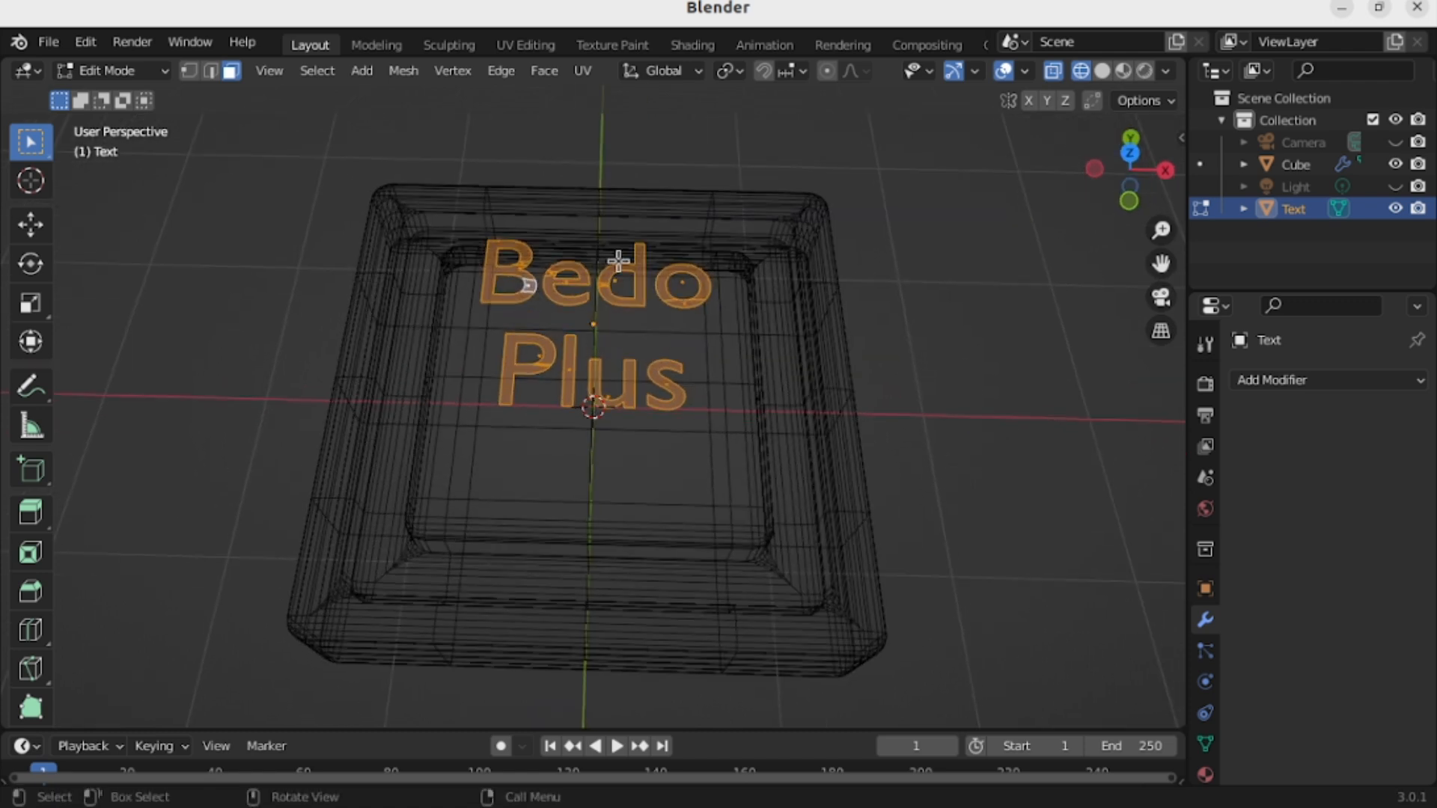
# Try to merge the lettering's vertices by distance, with a merge distance of 0.01 m.
pyautogui.click(396, 71)
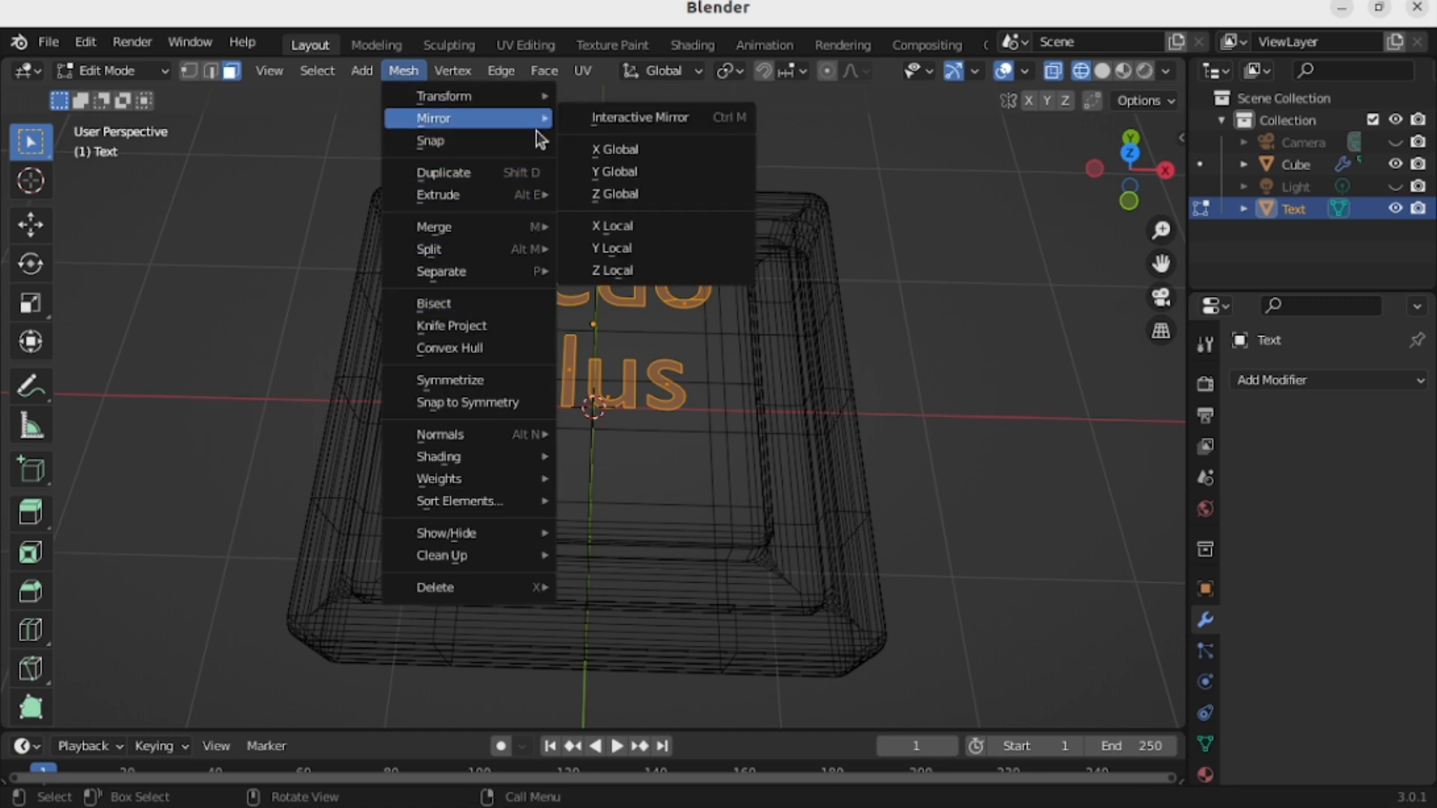
pyautogui.moveTo(510, 229)
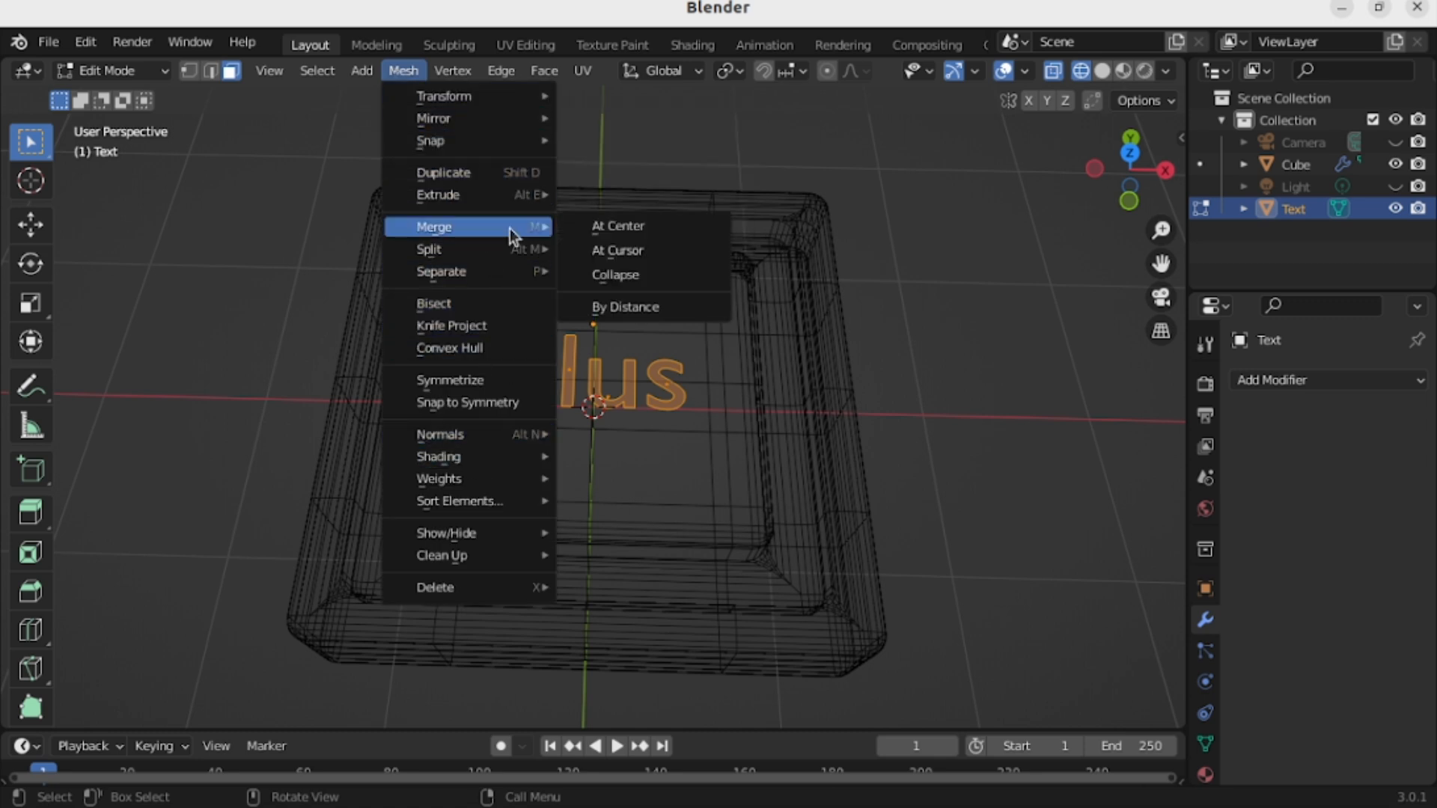
pyautogui.click(649, 313)
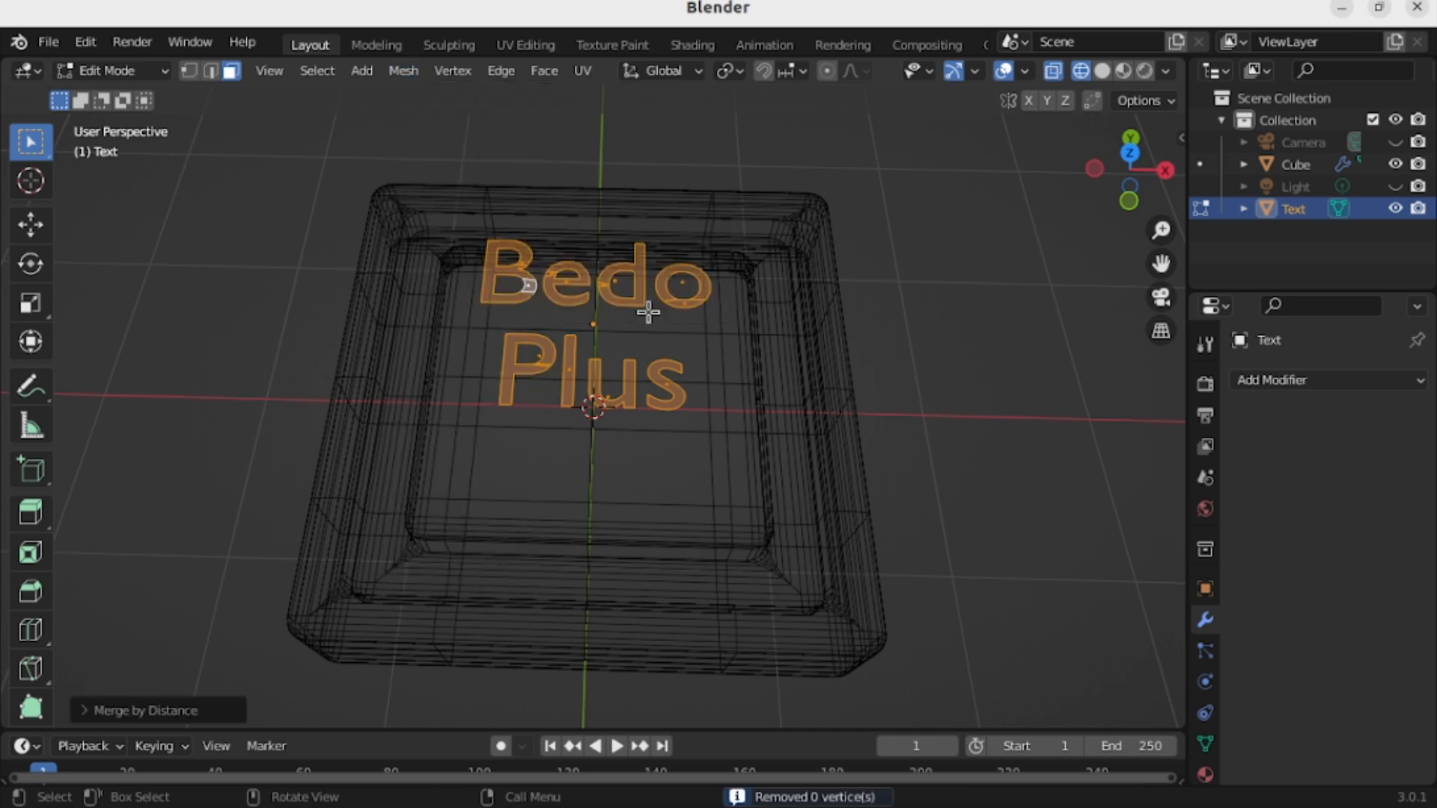
pyautogui.click(156, 713)
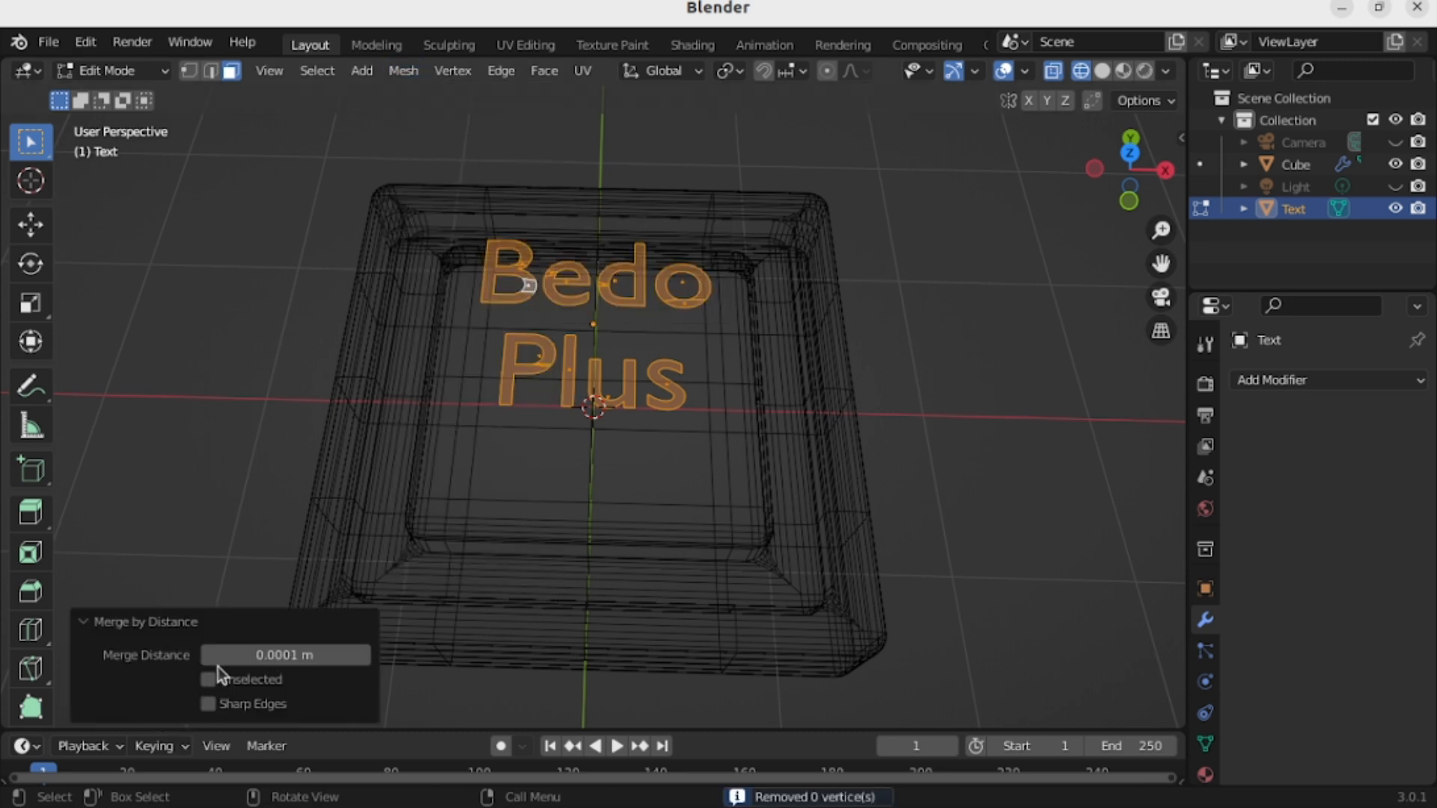
pyautogui.click(298, 653)
pyautogui.write('0')
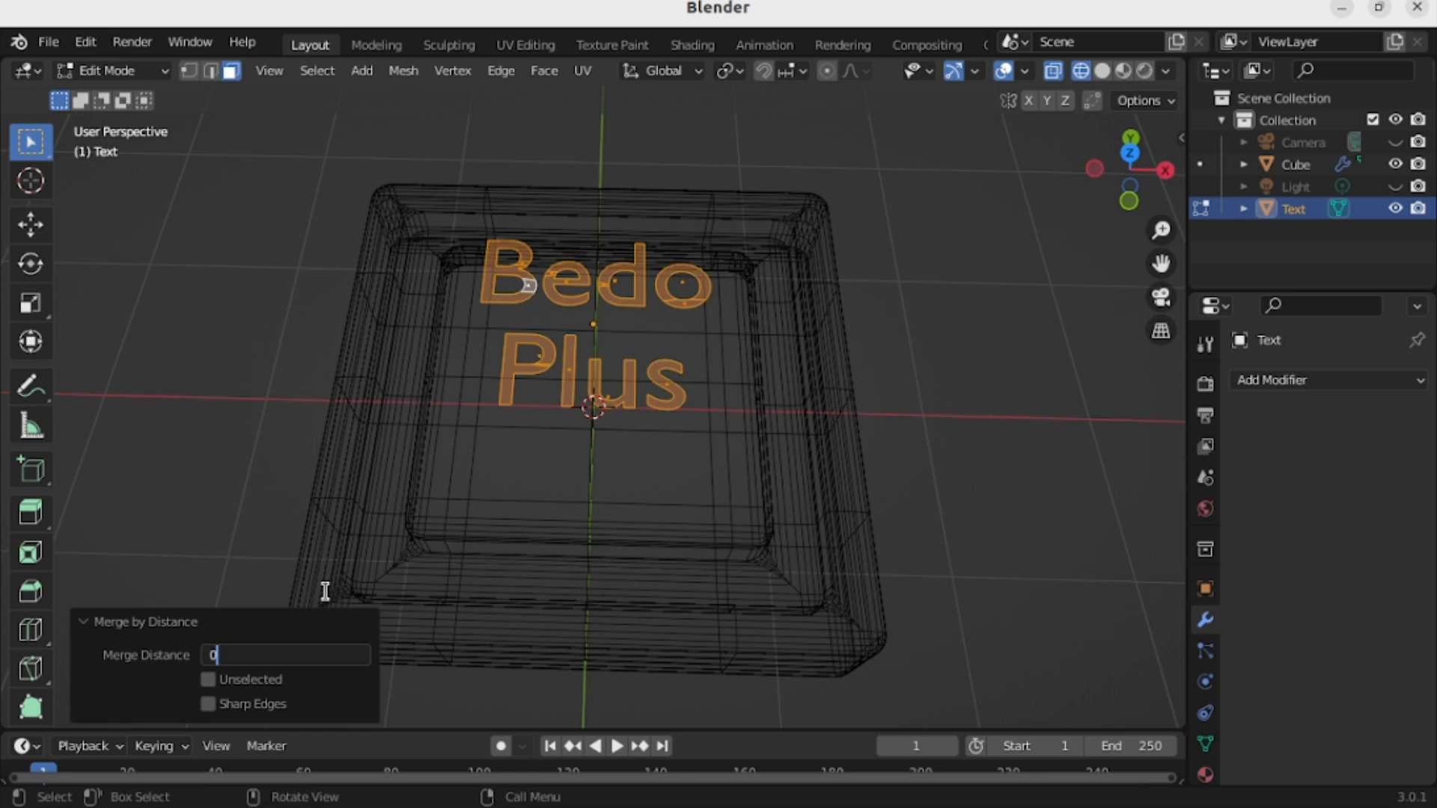
pyautogui.write('.01')
pyautogui.press('Return')
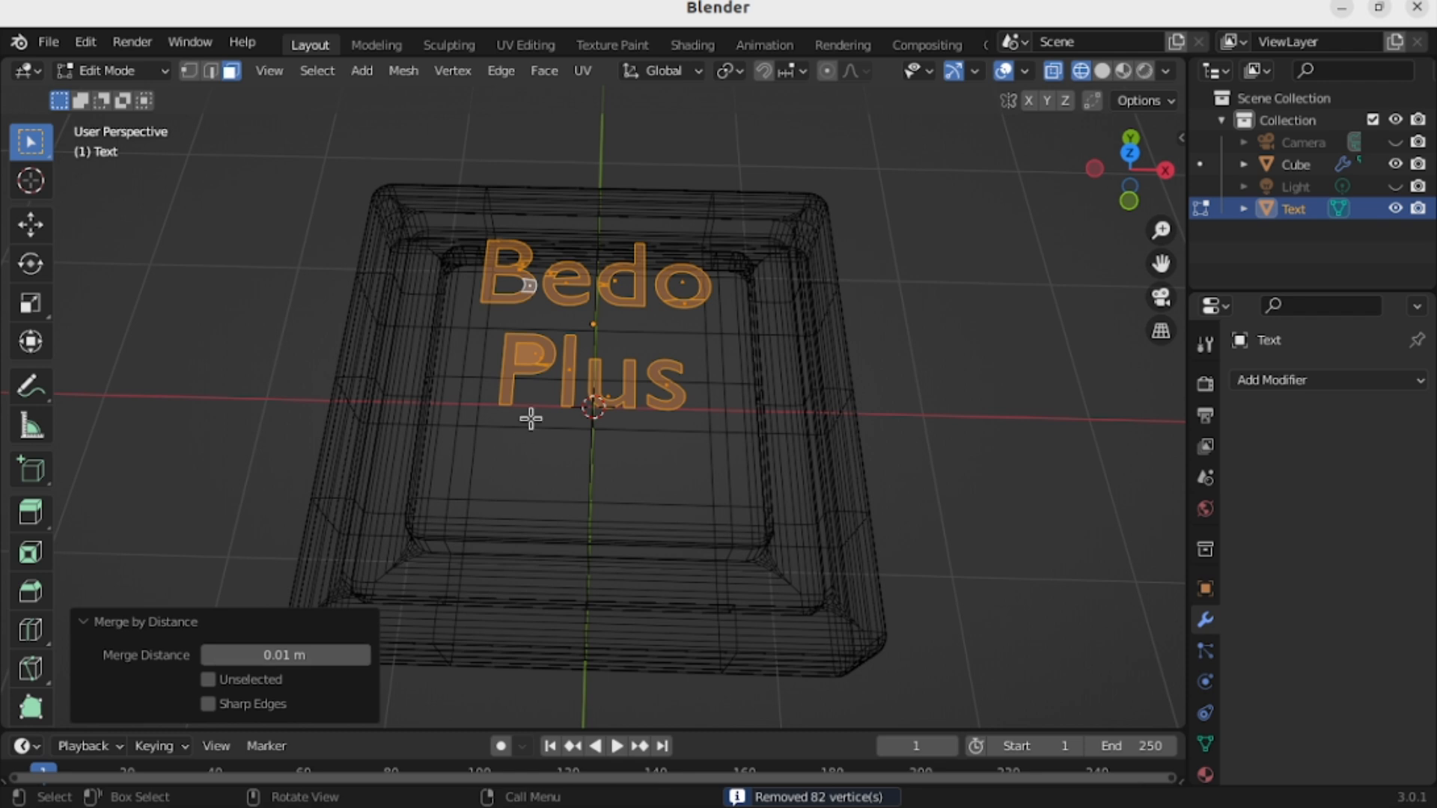
# Undo the merge by distance on the lettering.
pyautogui.scroll(-1, 528, 423)
pyautogui.scroll(1, 521, 432)
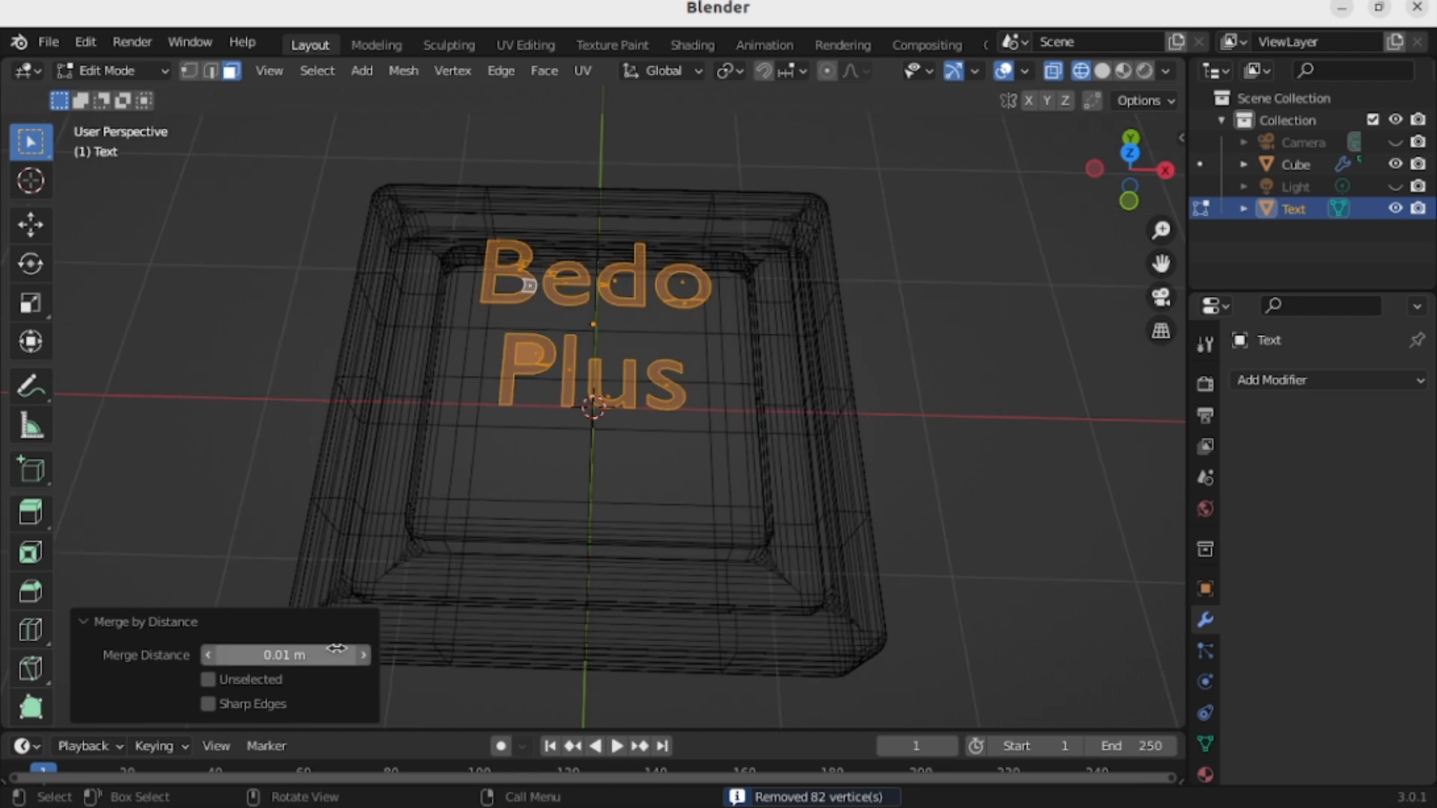
pyautogui.click(284, 655)
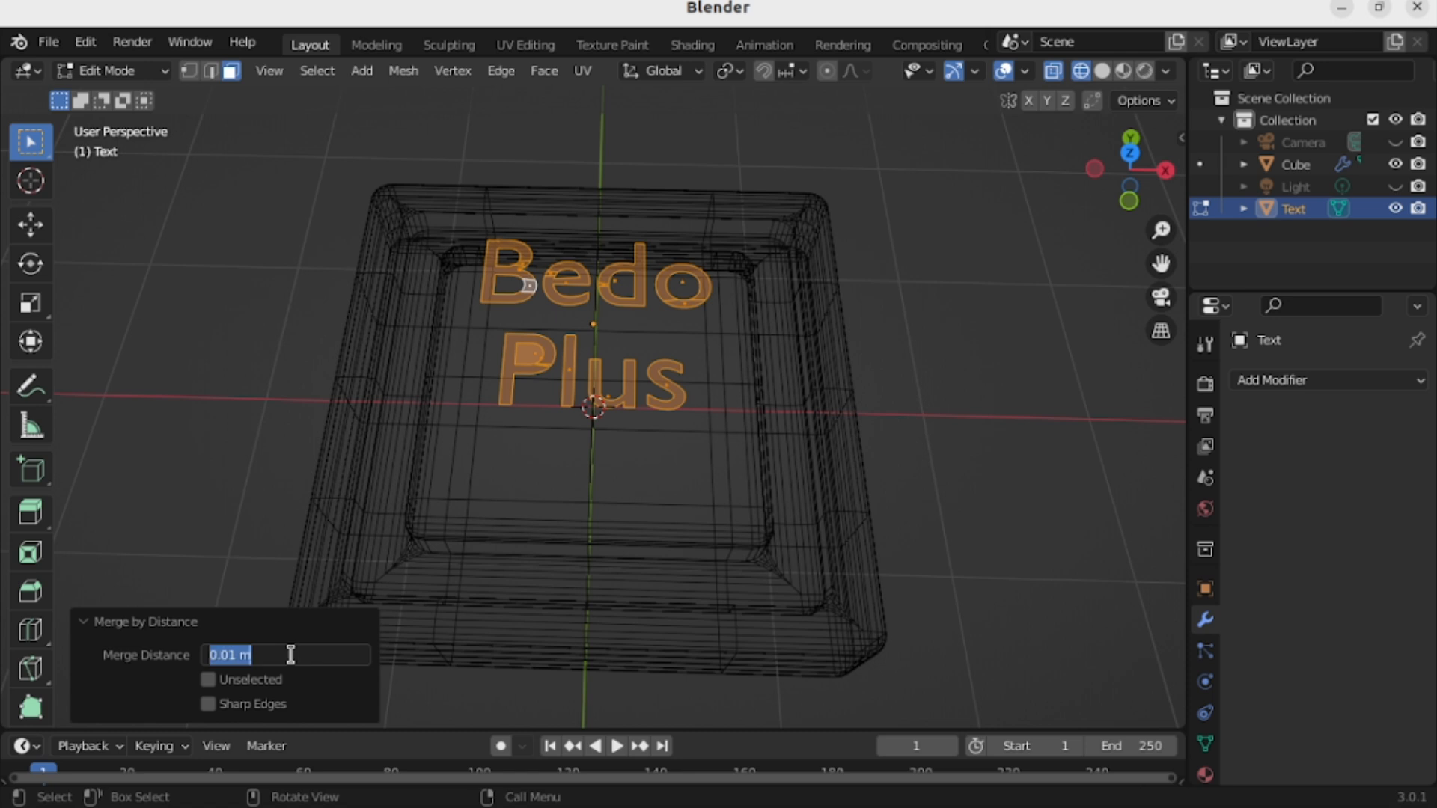
pyautogui.press('BackSpace')
pyautogui.click(184, 540)
pyautogui.hotkey('ctrl', 'z')
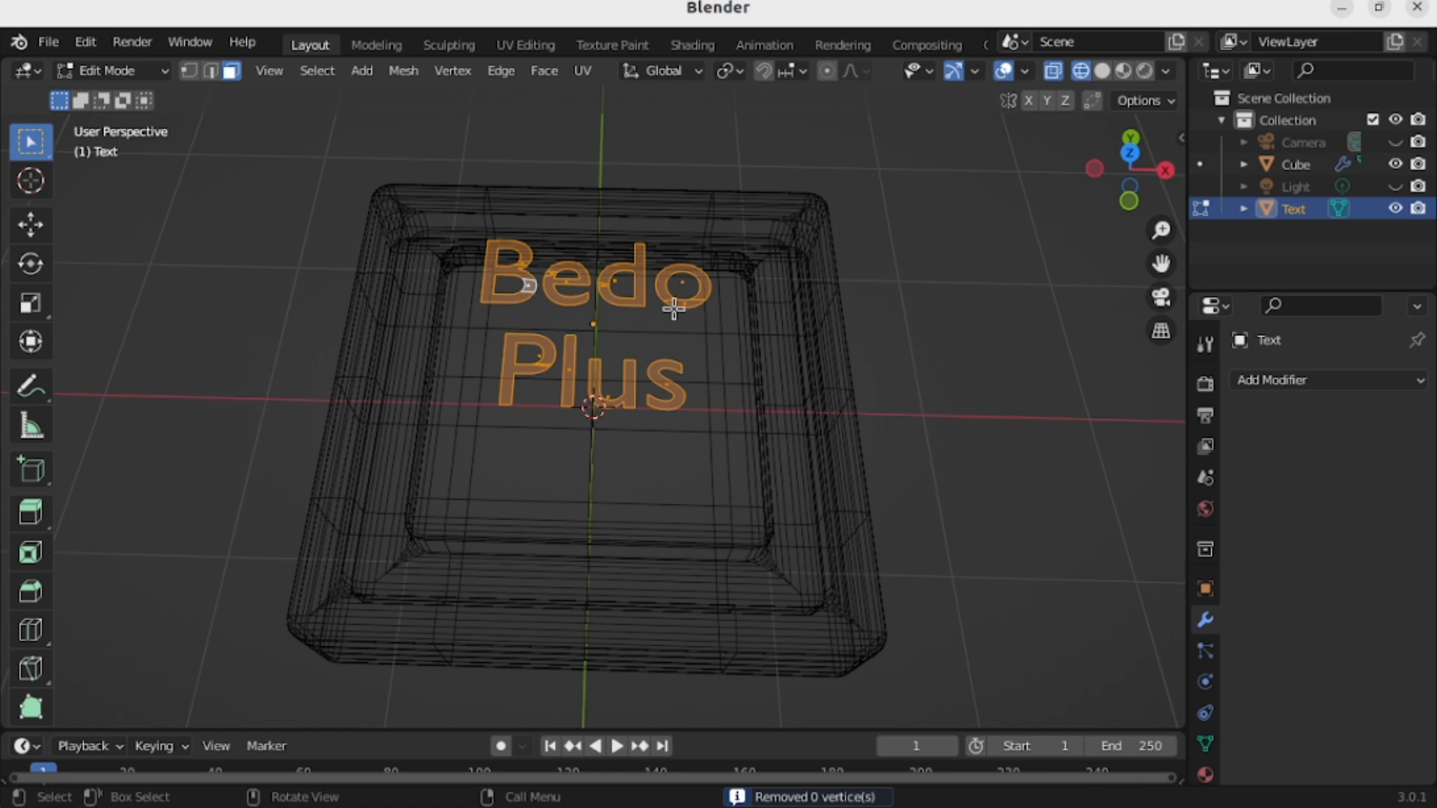
# Run a Limited Dissolve on the selected lettering mesh.
pyautogui.scroll(2, 668, 309)
pyautogui.scroll(-2, 663, 315)
pyautogui.moveTo(676, 337)
pyautogui.mouseDown(button='middle')
pyautogui.moveTo(689, 407)
pyautogui.moveTo(674, 407)
pyautogui.moveTo(689, 370)
pyautogui.moveTo(658, 321)
pyautogui.mouseUp(button='middle')
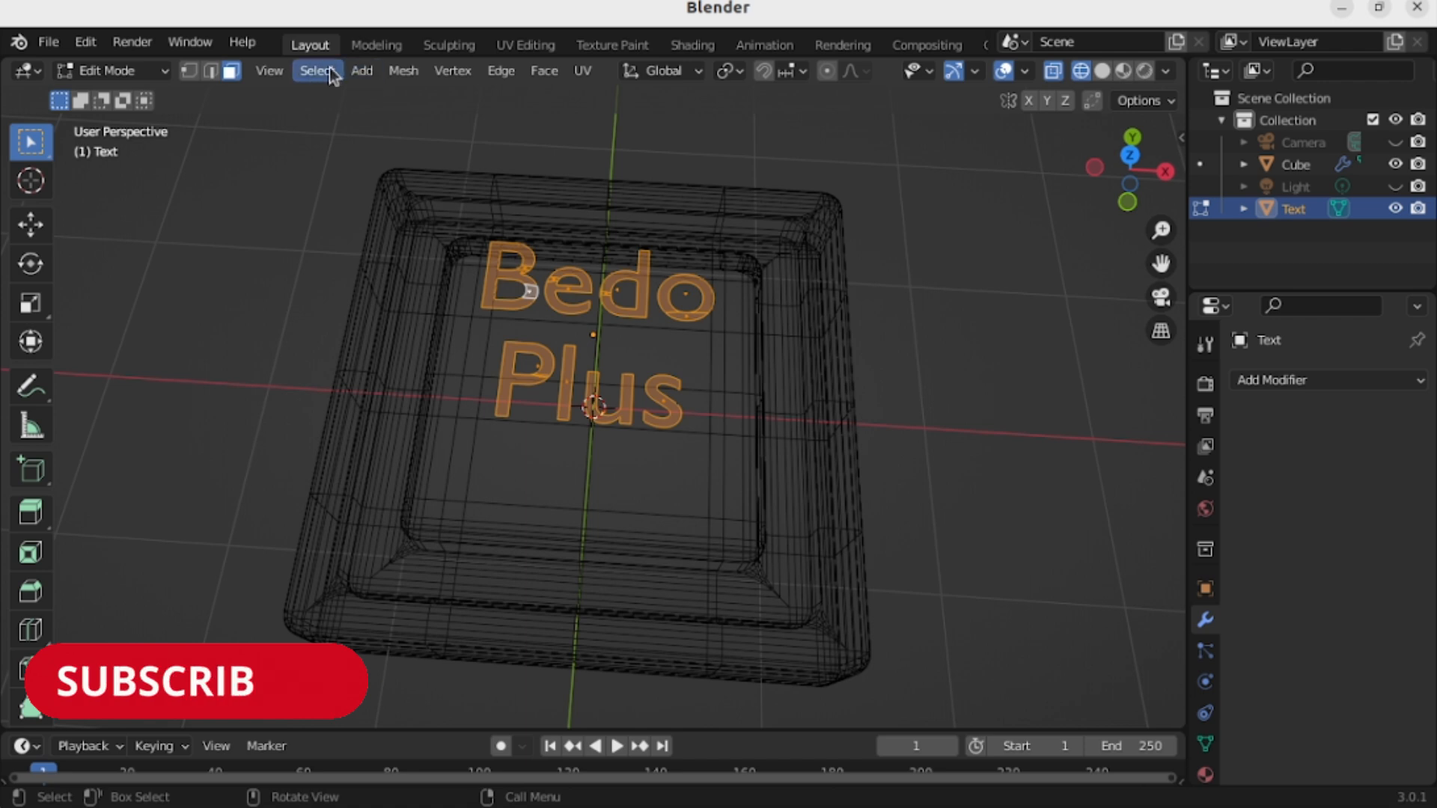
pyautogui.click(403, 71)
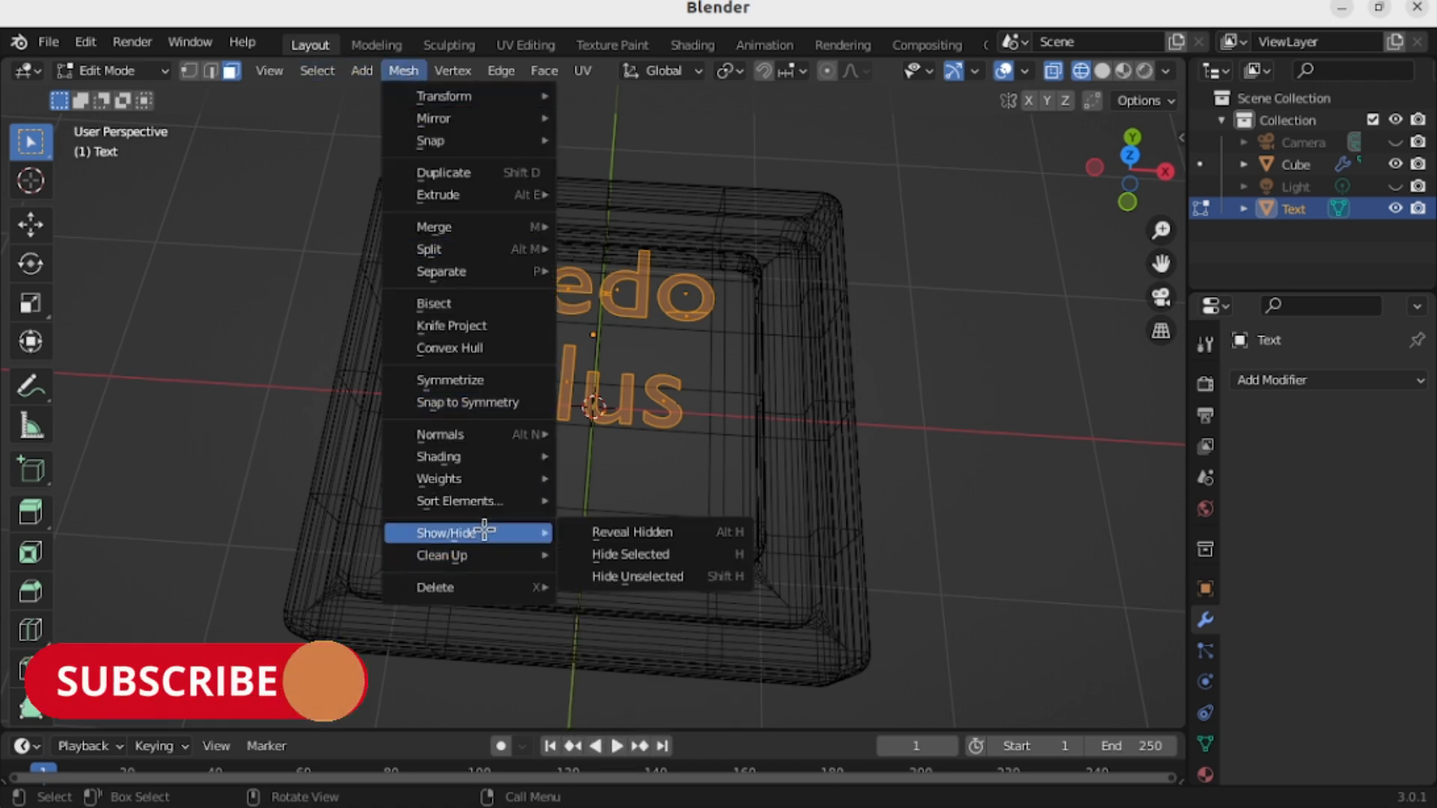
pyautogui.moveTo(492, 532)
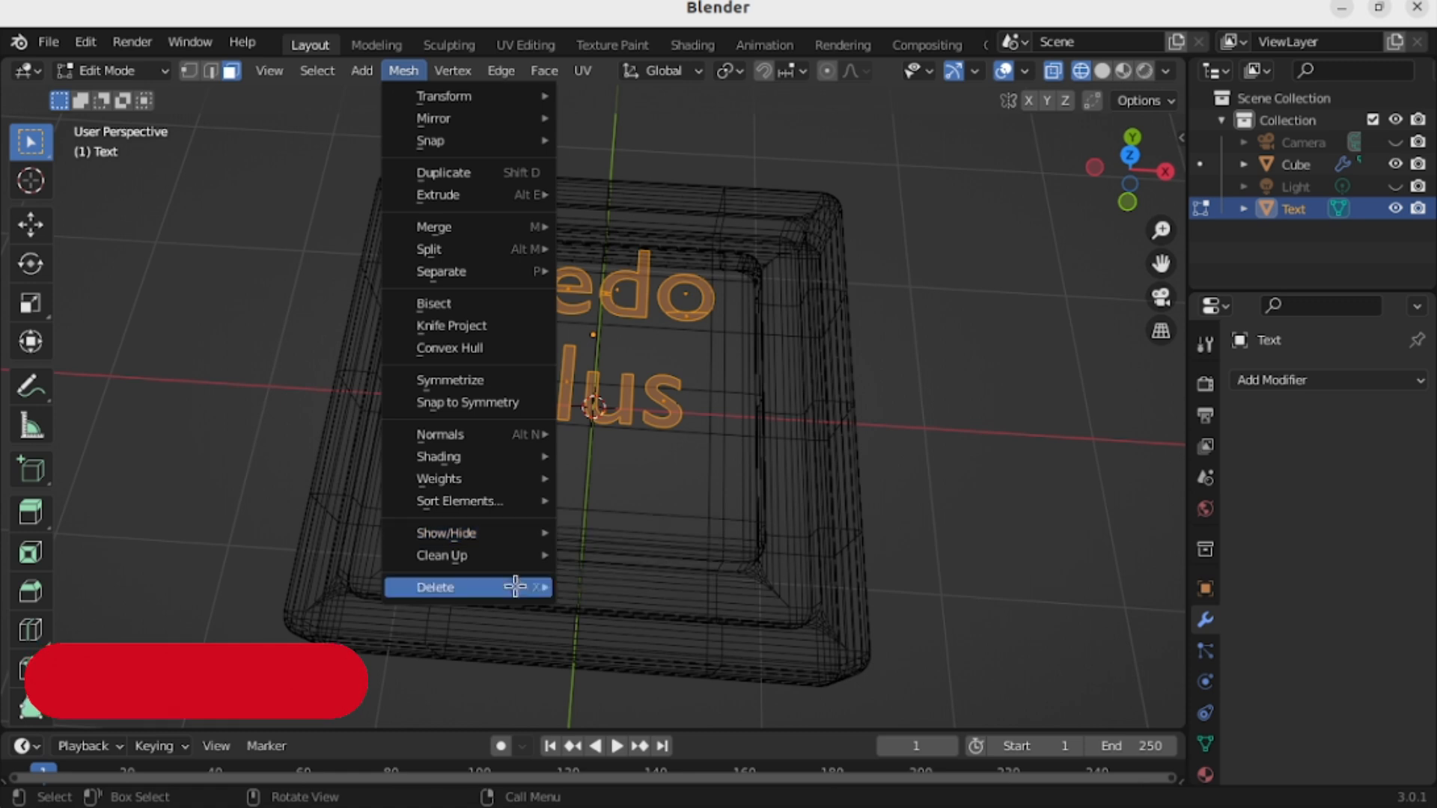
pyautogui.moveTo(497, 587)
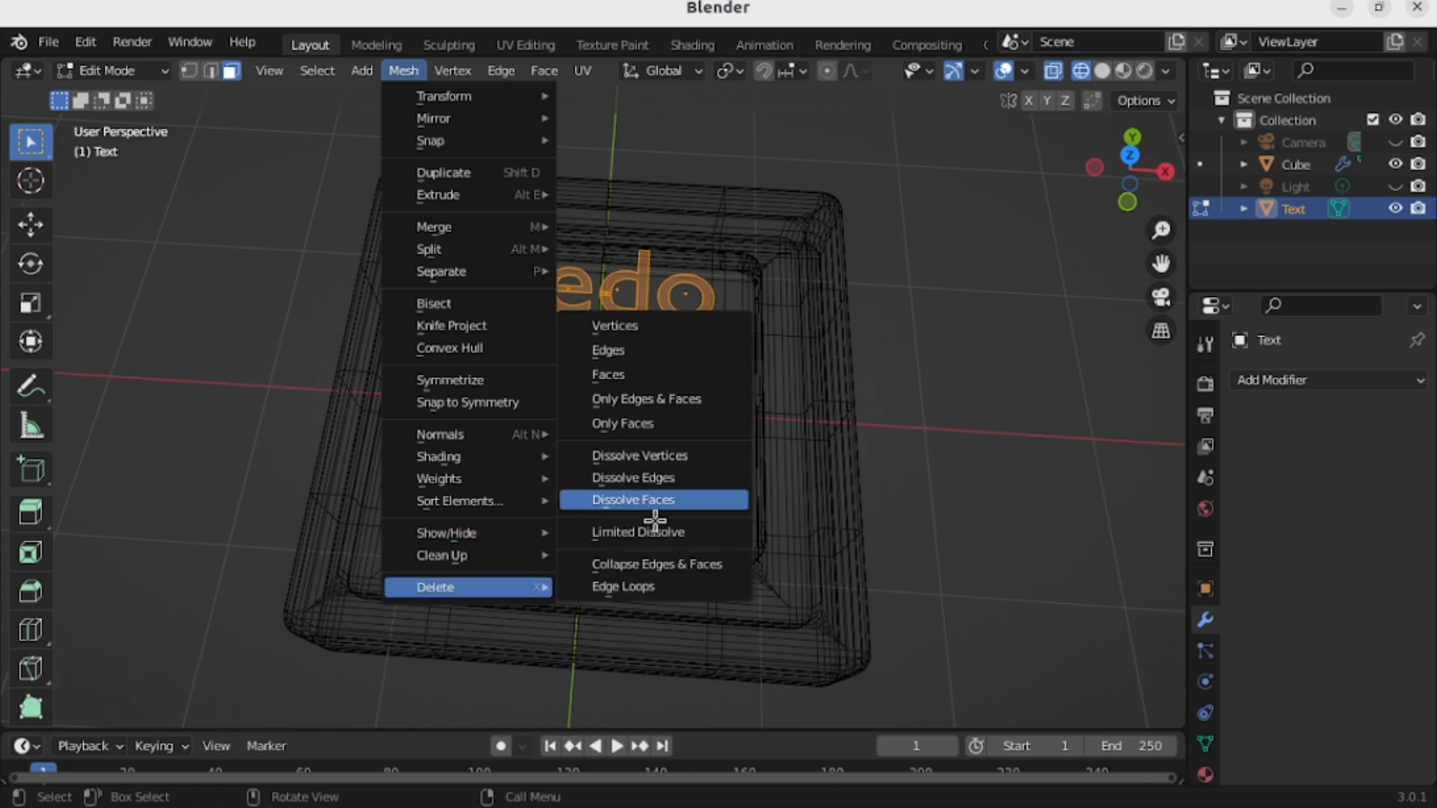
pyautogui.click(649, 532)
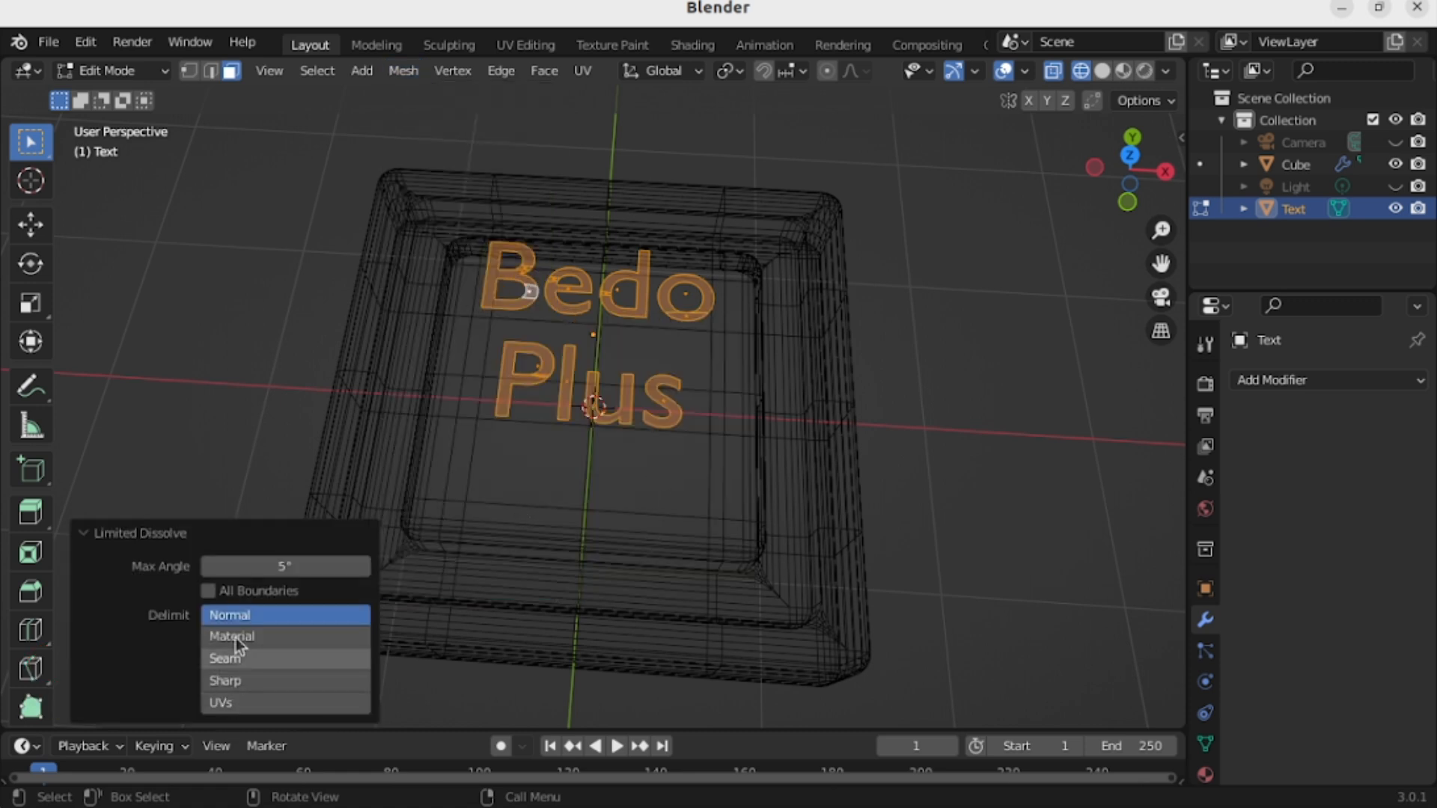
# Set the Limited Dissolve max angle to 10° and deselect the lettering.
pyautogui.click(282, 567)
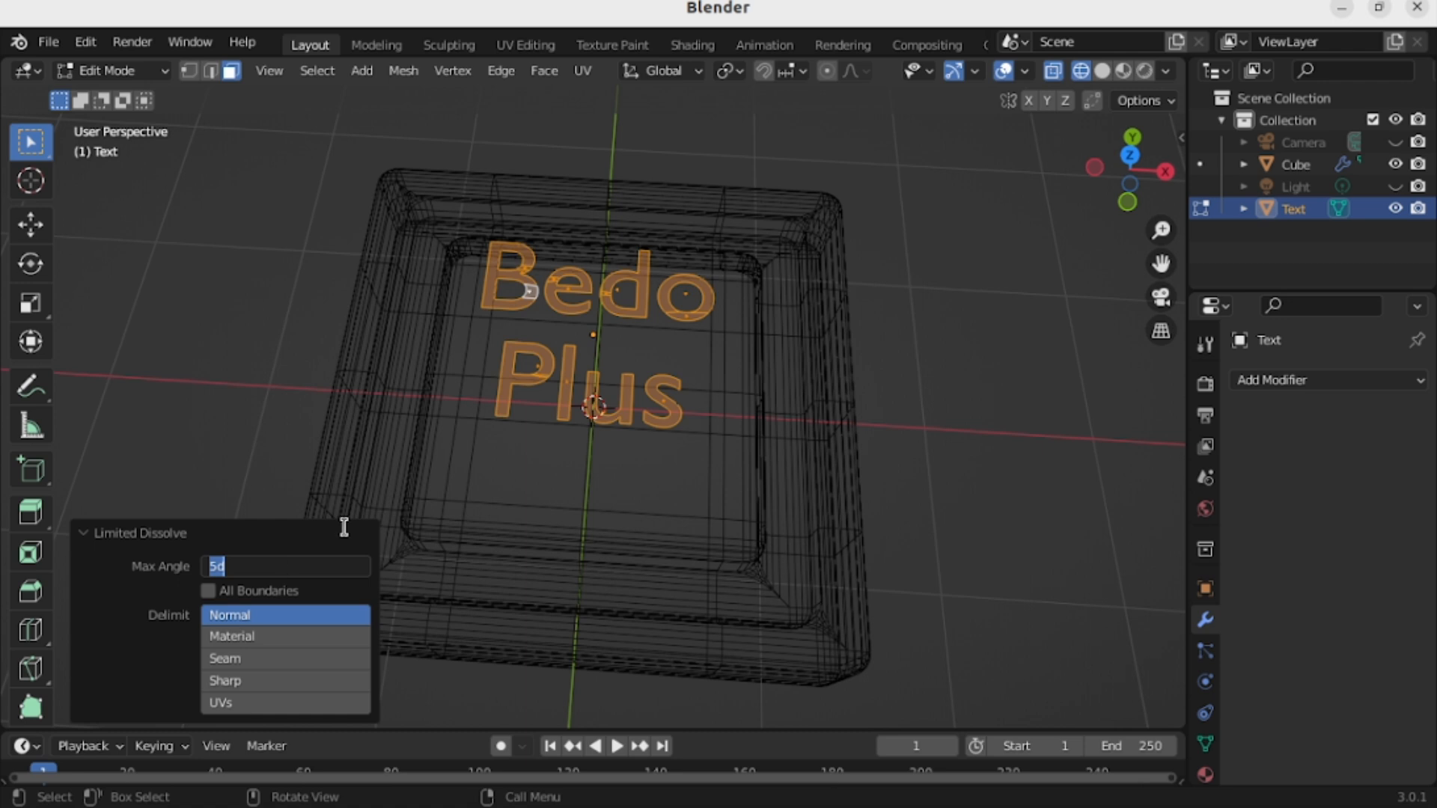
pyautogui.press('BackSpace')
pyautogui.write('10')
pyautogui.press('Return')
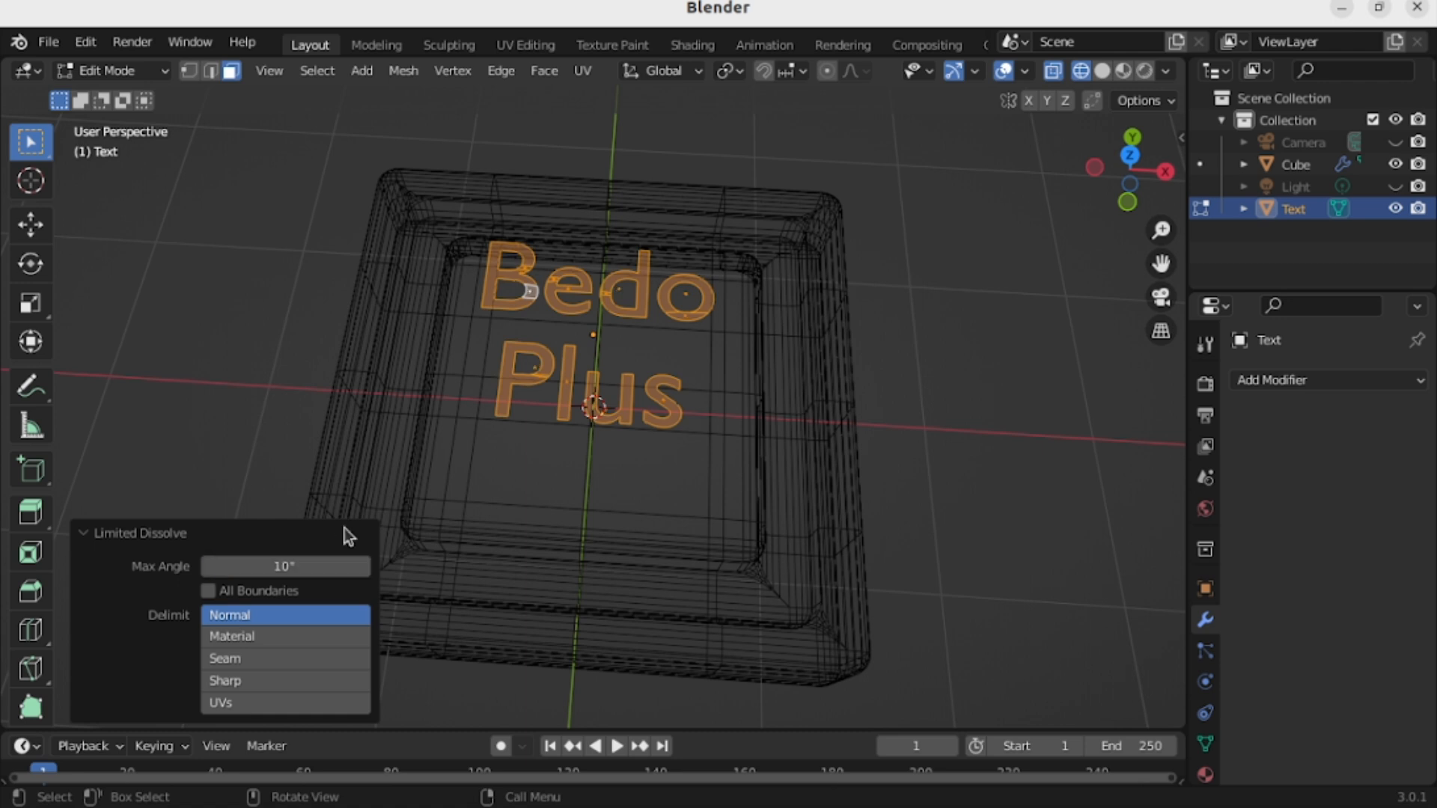
pyautogui.click(967, 540)
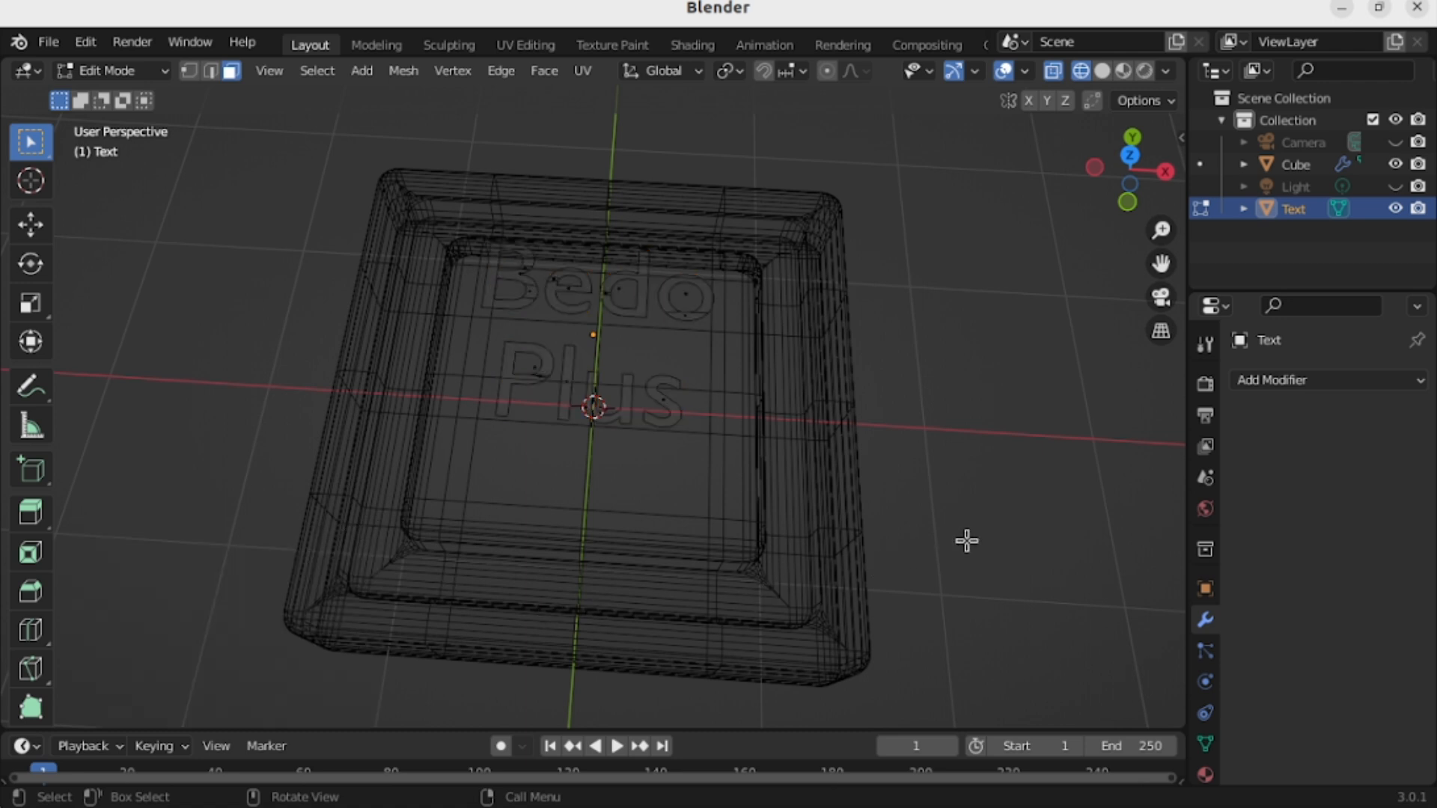
# Return to Object Mode and switch the viewport to solid shading to view the lettering on the slab.
pyautogui.moveTo(963, 526); pyautogui.dragTo(824, 494, button='middle')
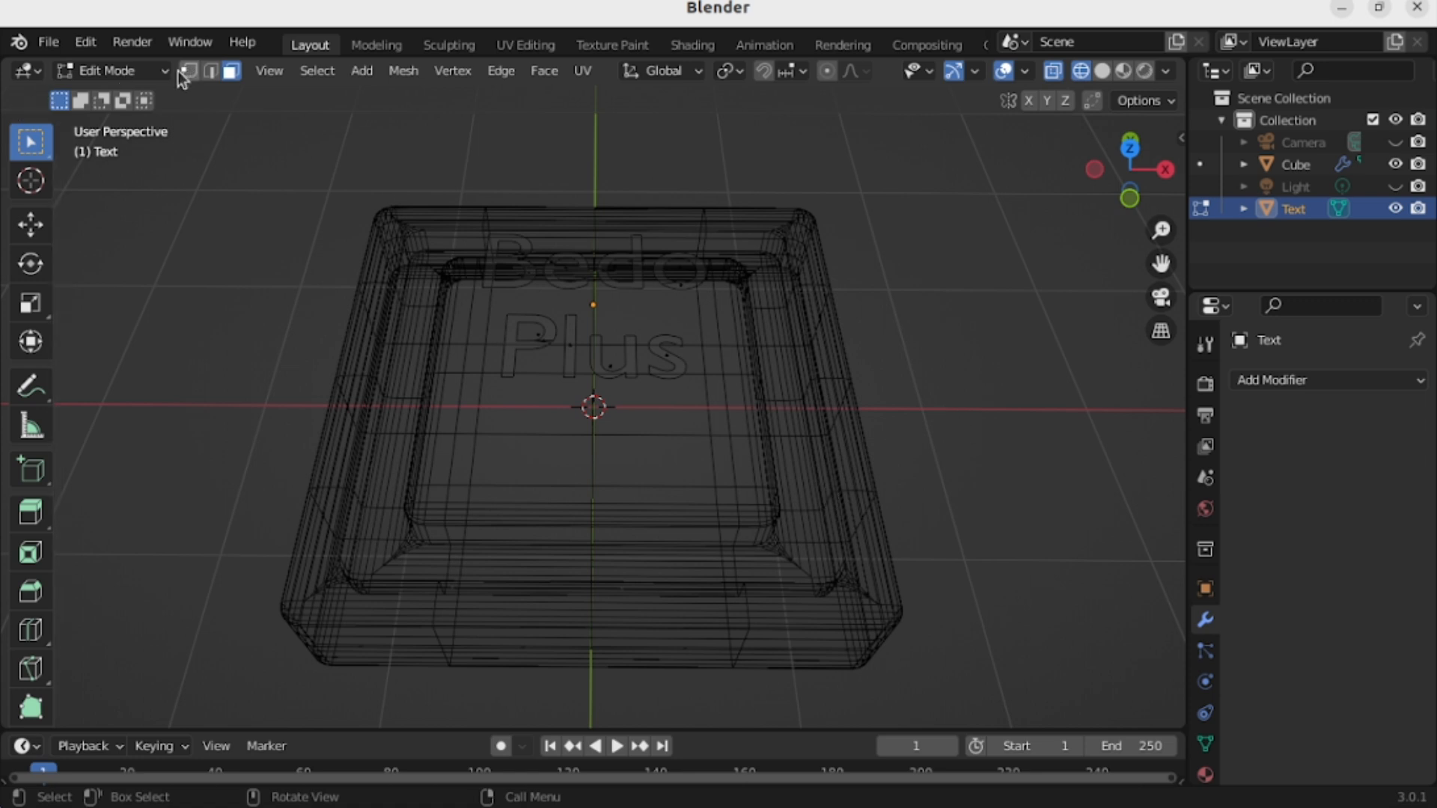
pyautogui.click(124, 74)
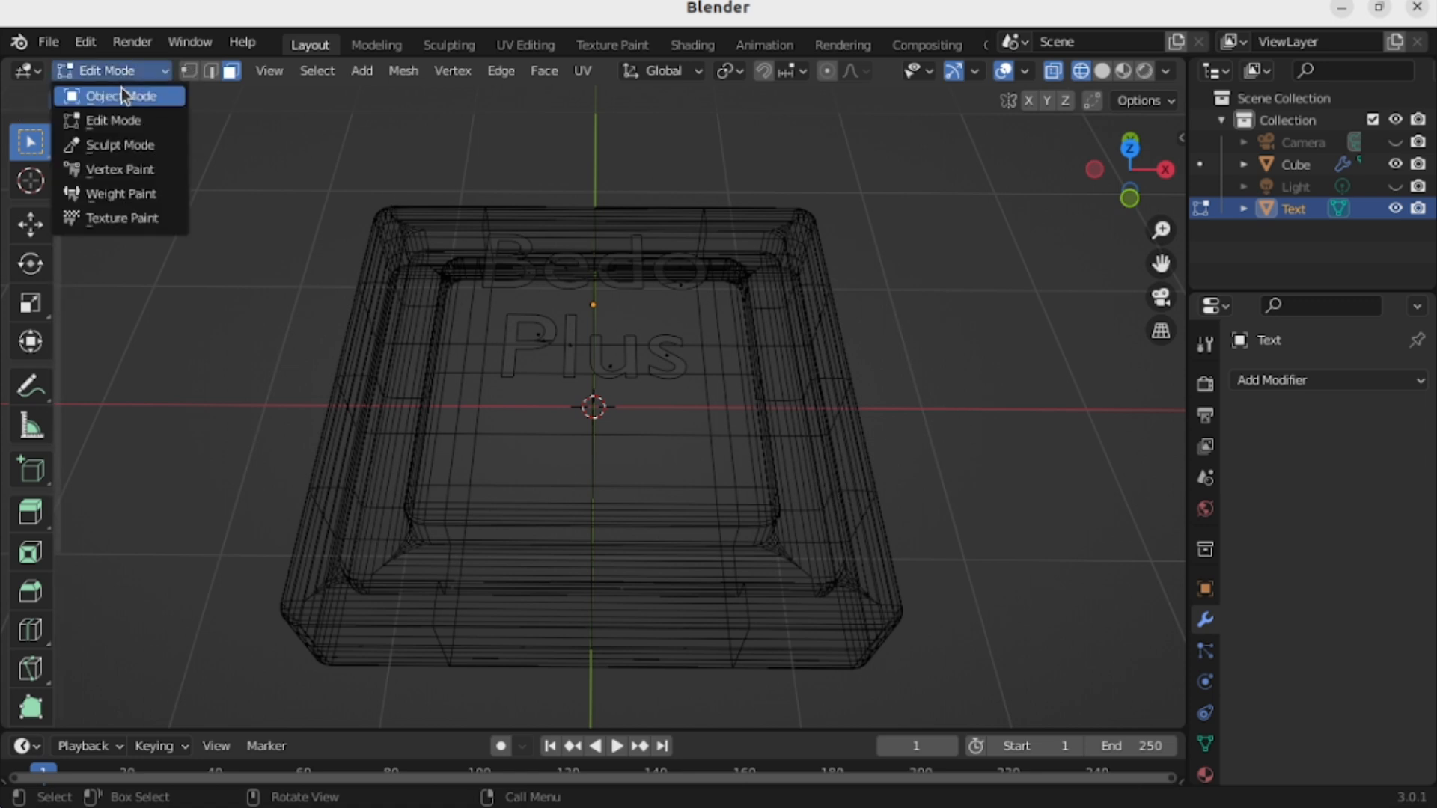
pyautogui.click(124, 96)
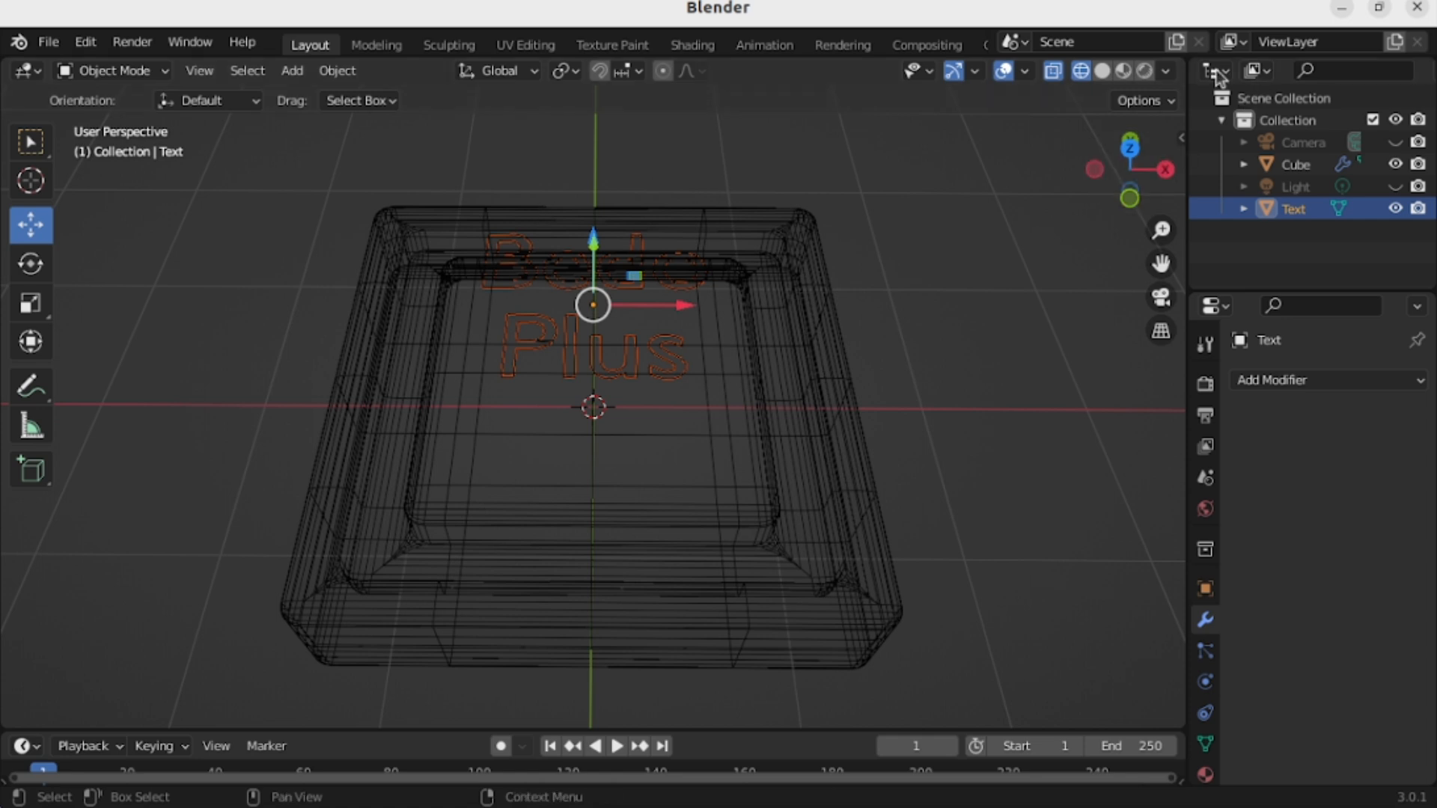
pyautogui.click(1102, 71)
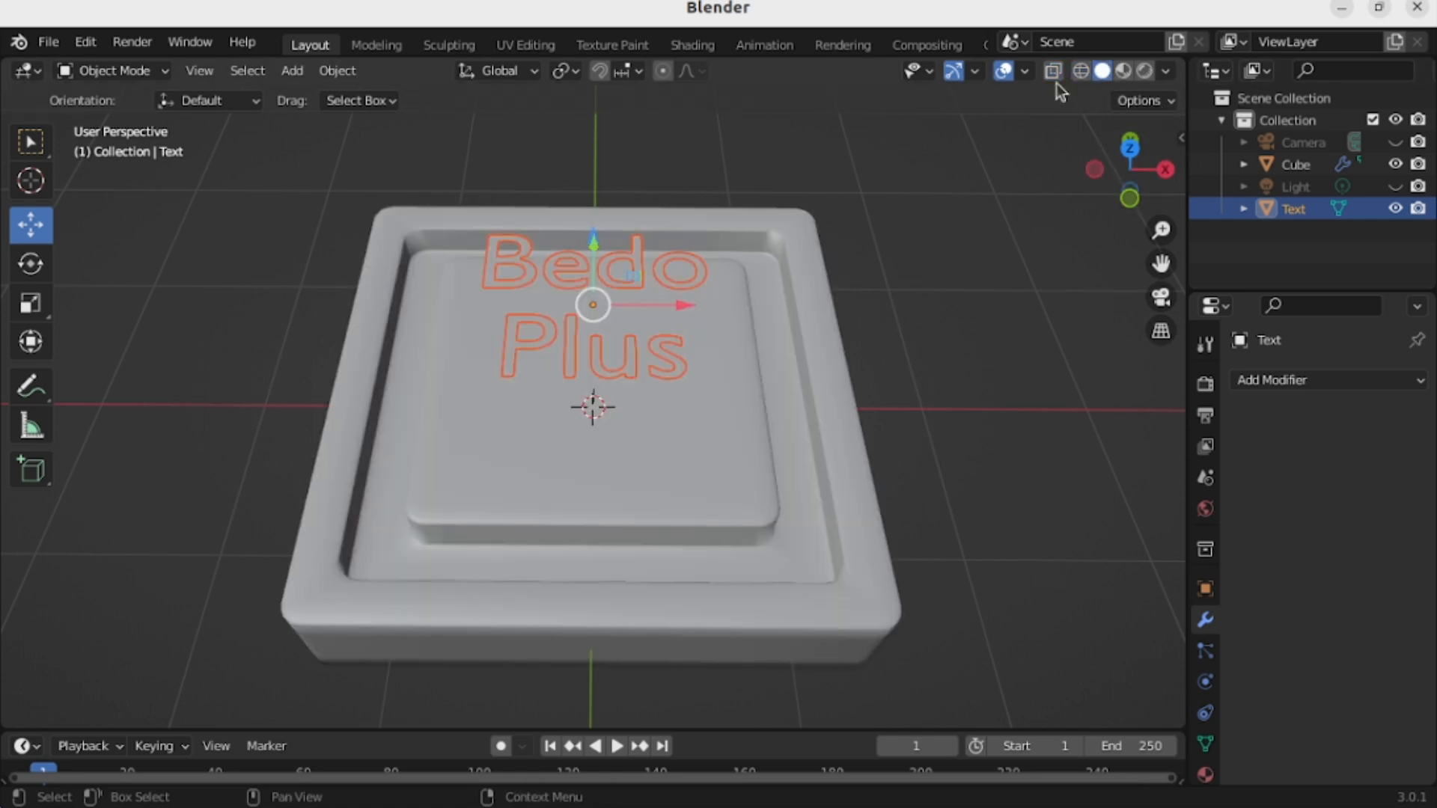
pyautogui.scroll(1, 725, 331)
pyautogui.scroll(-1, 735, 330)
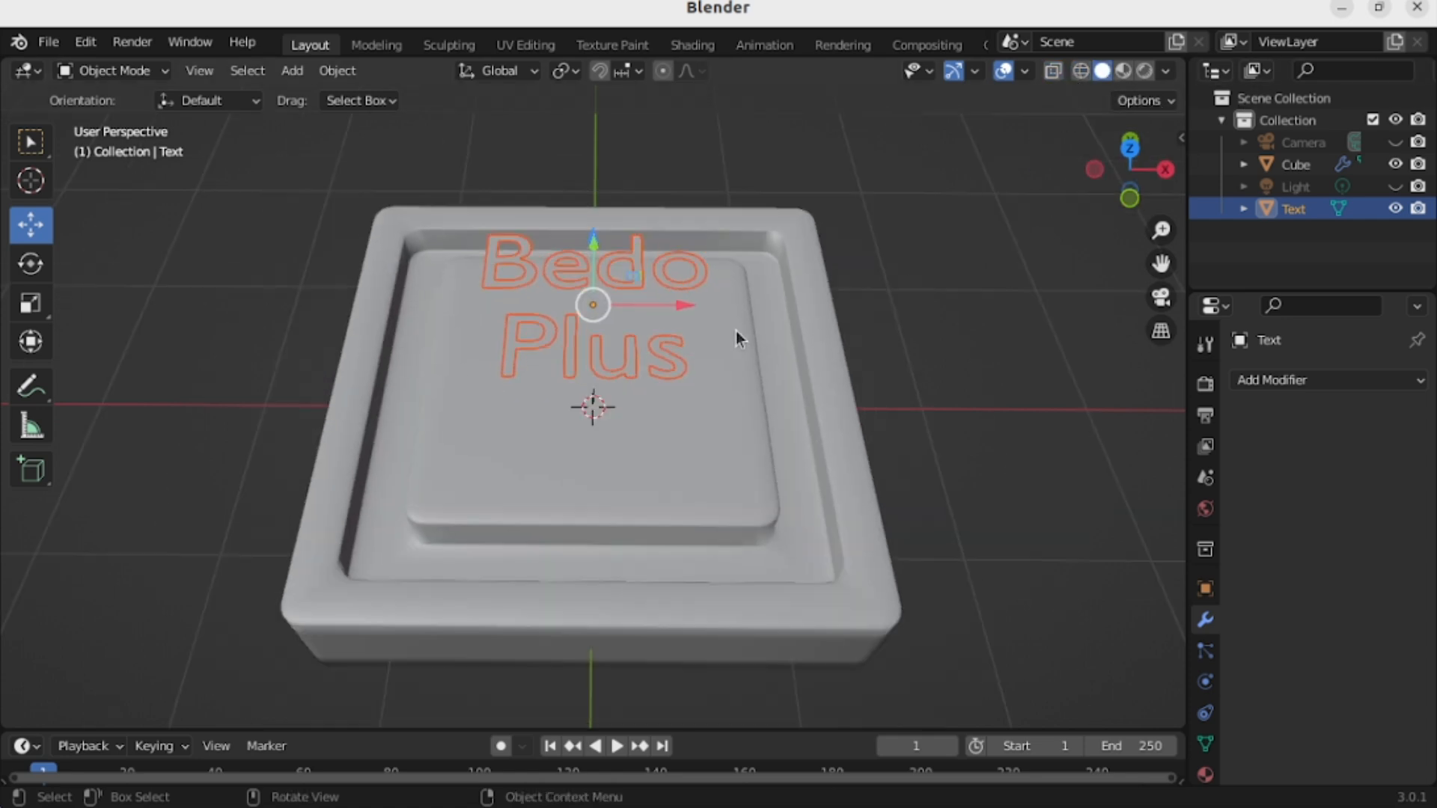
pyautogui.moveTo(741, 337); pyautogui.dragTo(757, 364, button='middle')
pyautogui.moveTo(739, 398); pyautogui.dragTo(756, 404, button='middle')
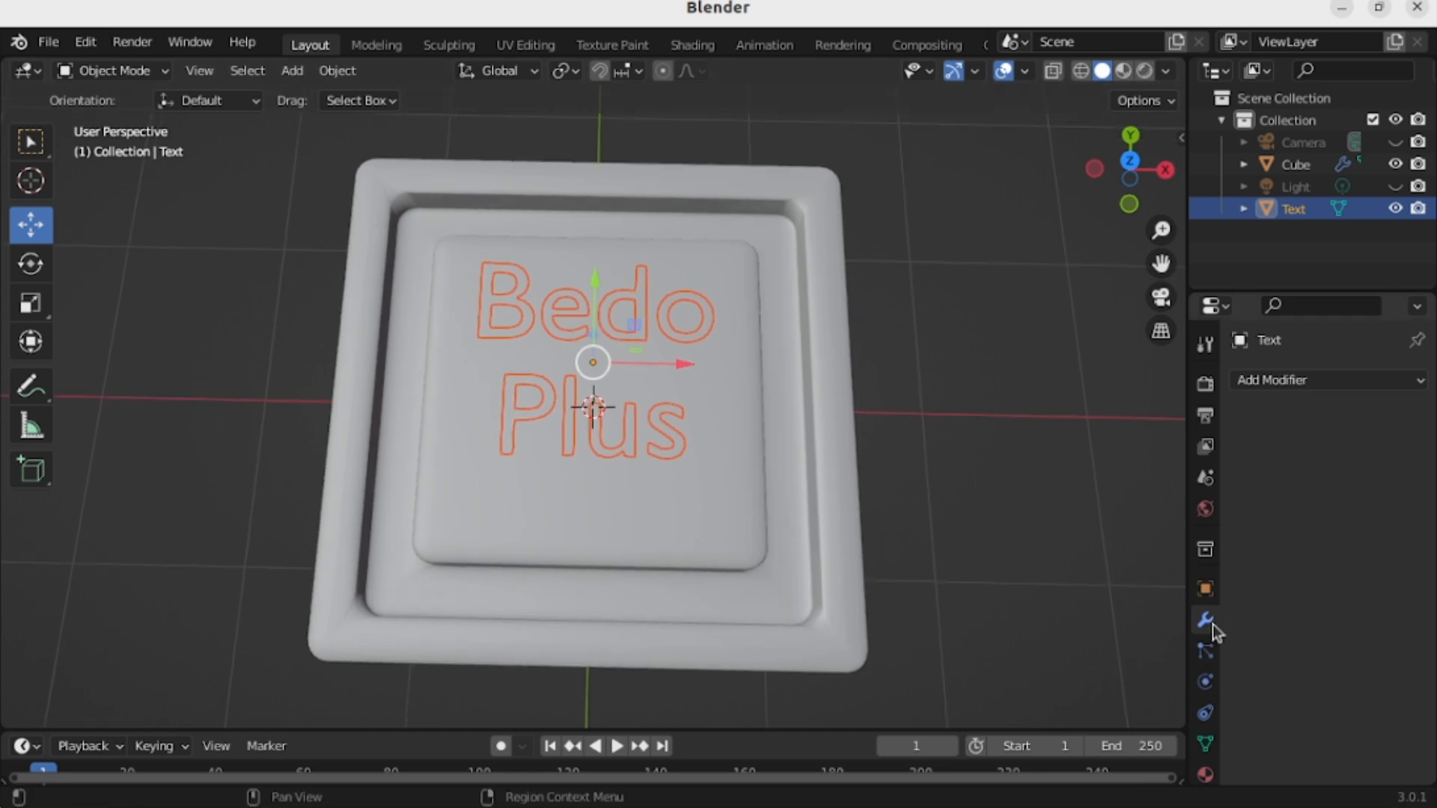
# Add a Solidify modifier to the "Bedo Plus" lettering.
pyautogui.click(1325, 382)
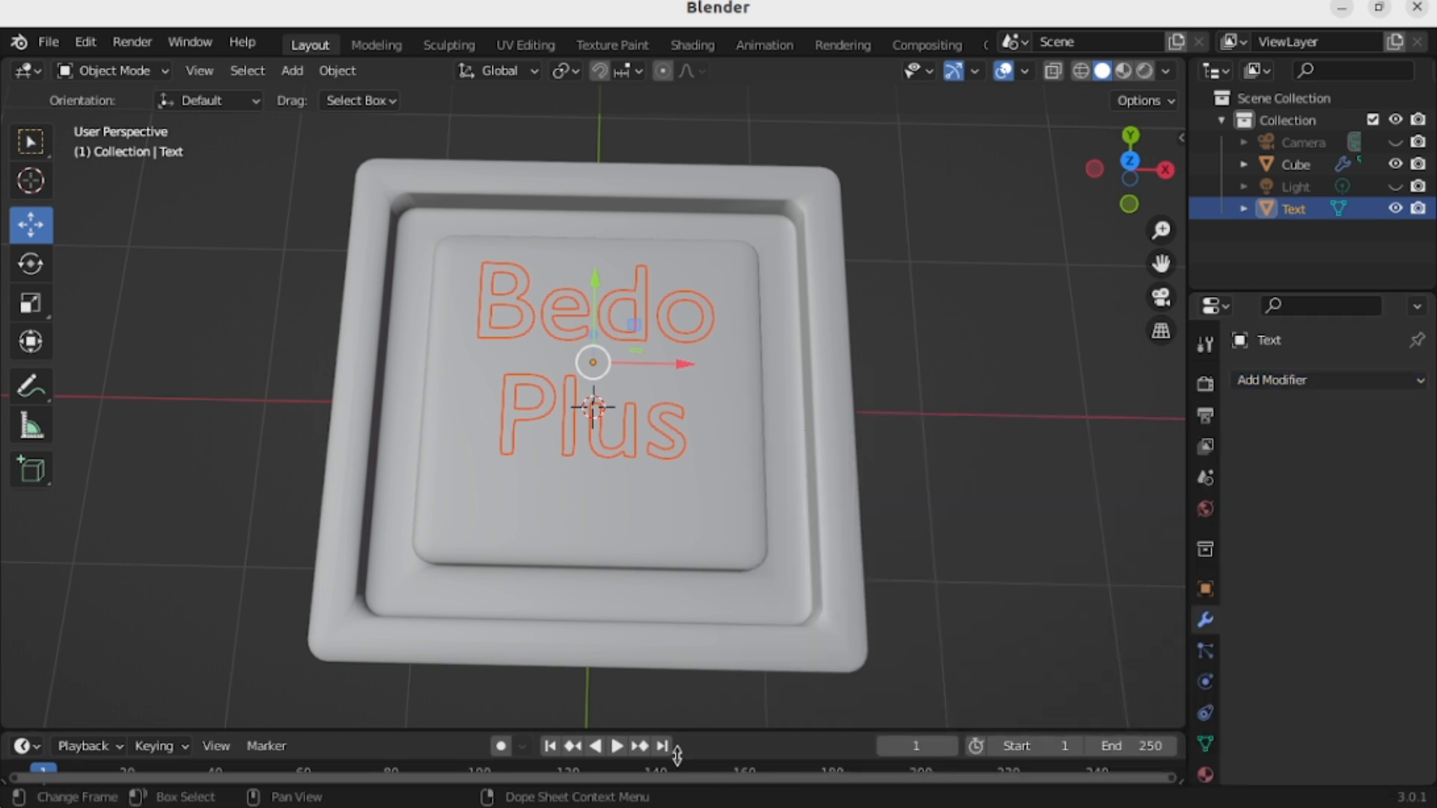
pyautogui.click(1312, 382)
pyautogui.scroll(-3, 1025, 735)
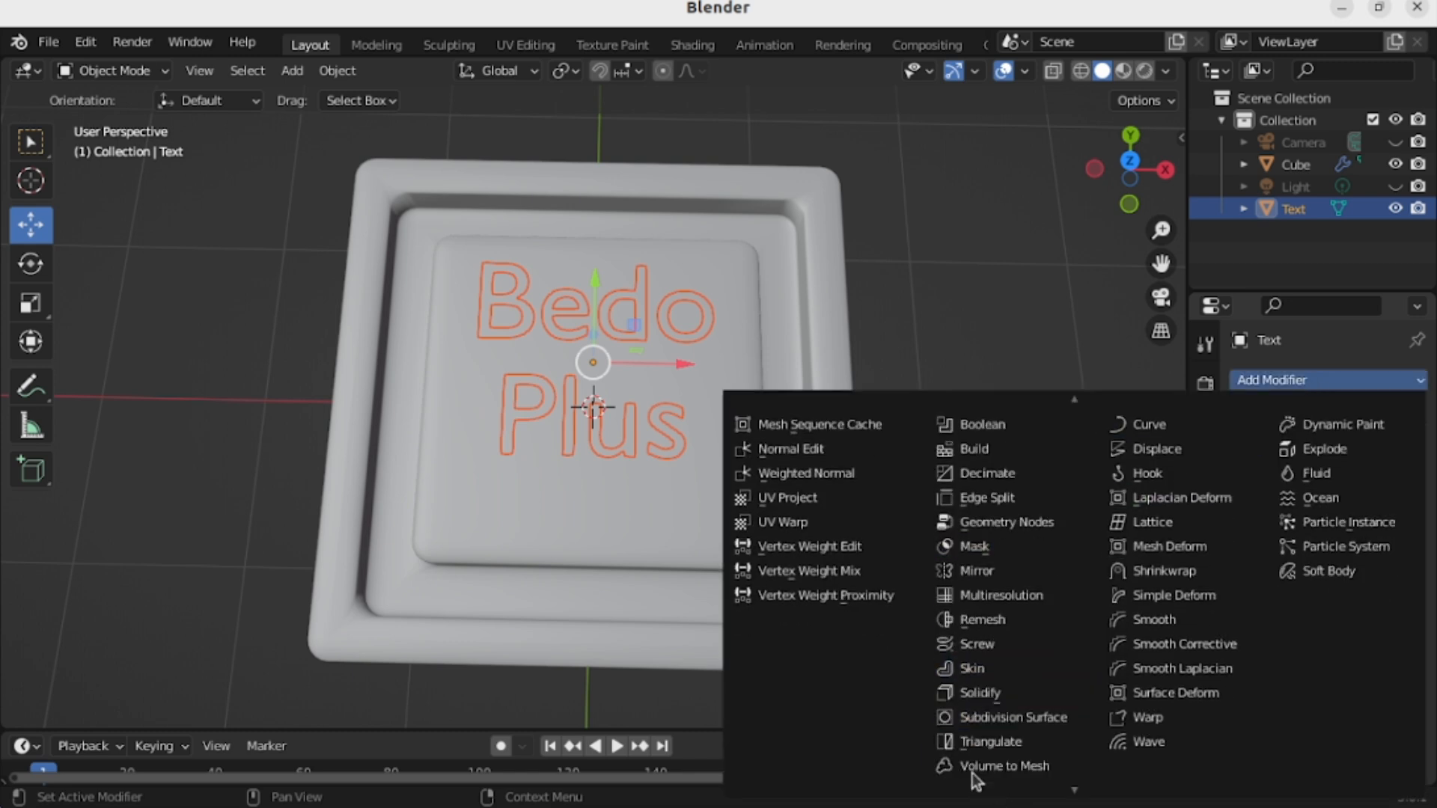
pyautogui.click(1018, 689)
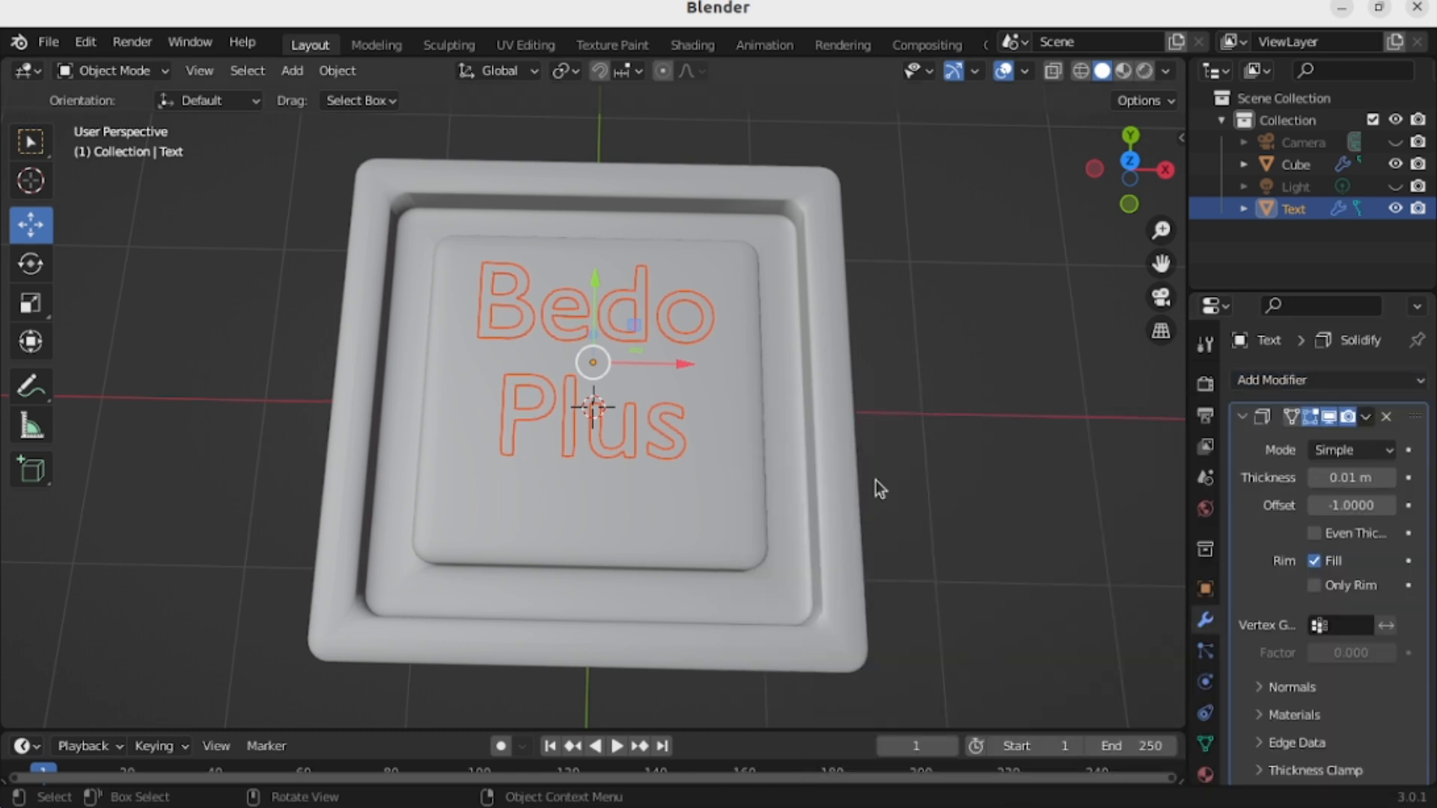
# Set the lettering's Solidify thickness to 0.2 m.
pyautogui.moveTo(876, 483); pyautogui.dragTo(901, 352, button='middle')
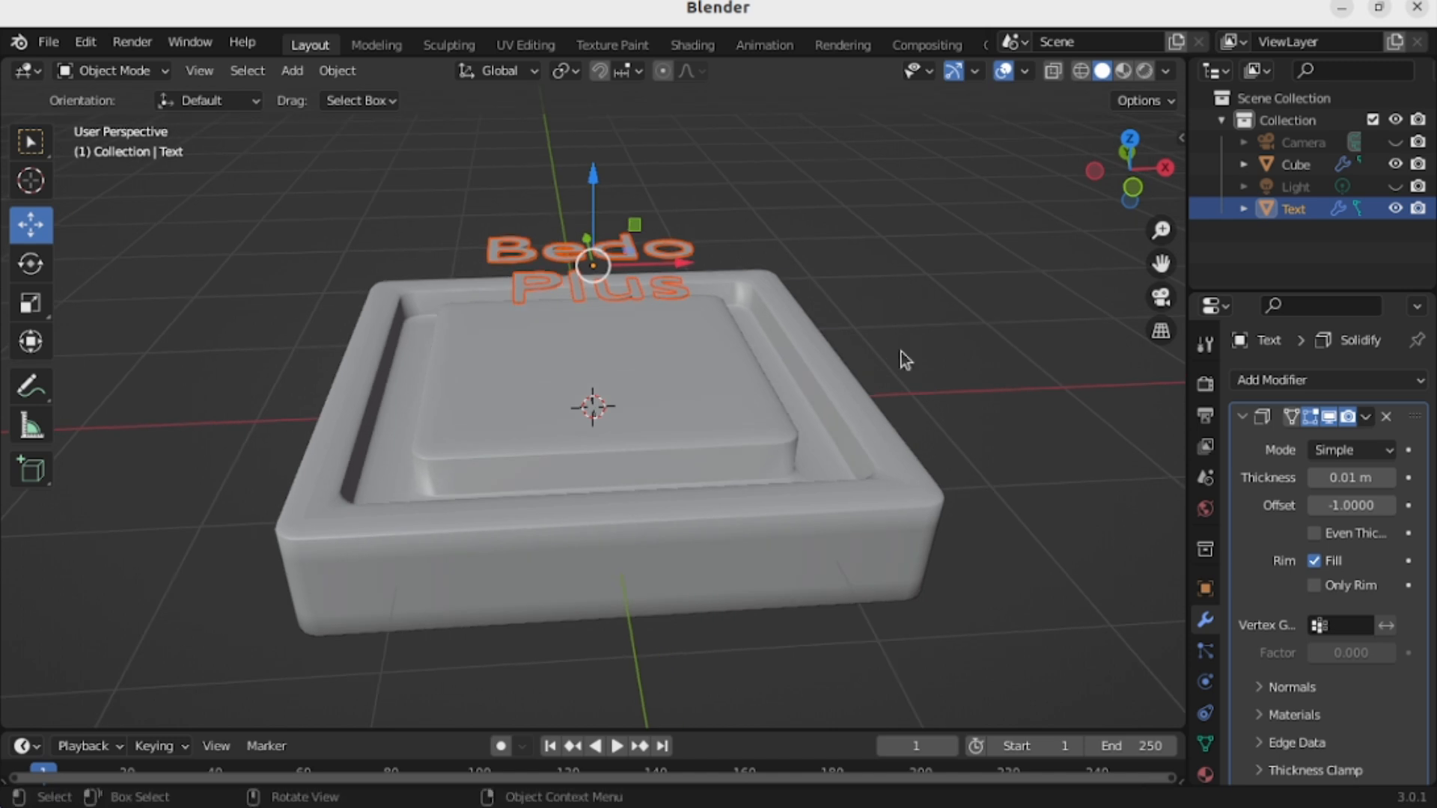
pyautogui.scroll(-1, 1332, 547)
pyautogui.scroll(1, 1306, 583)
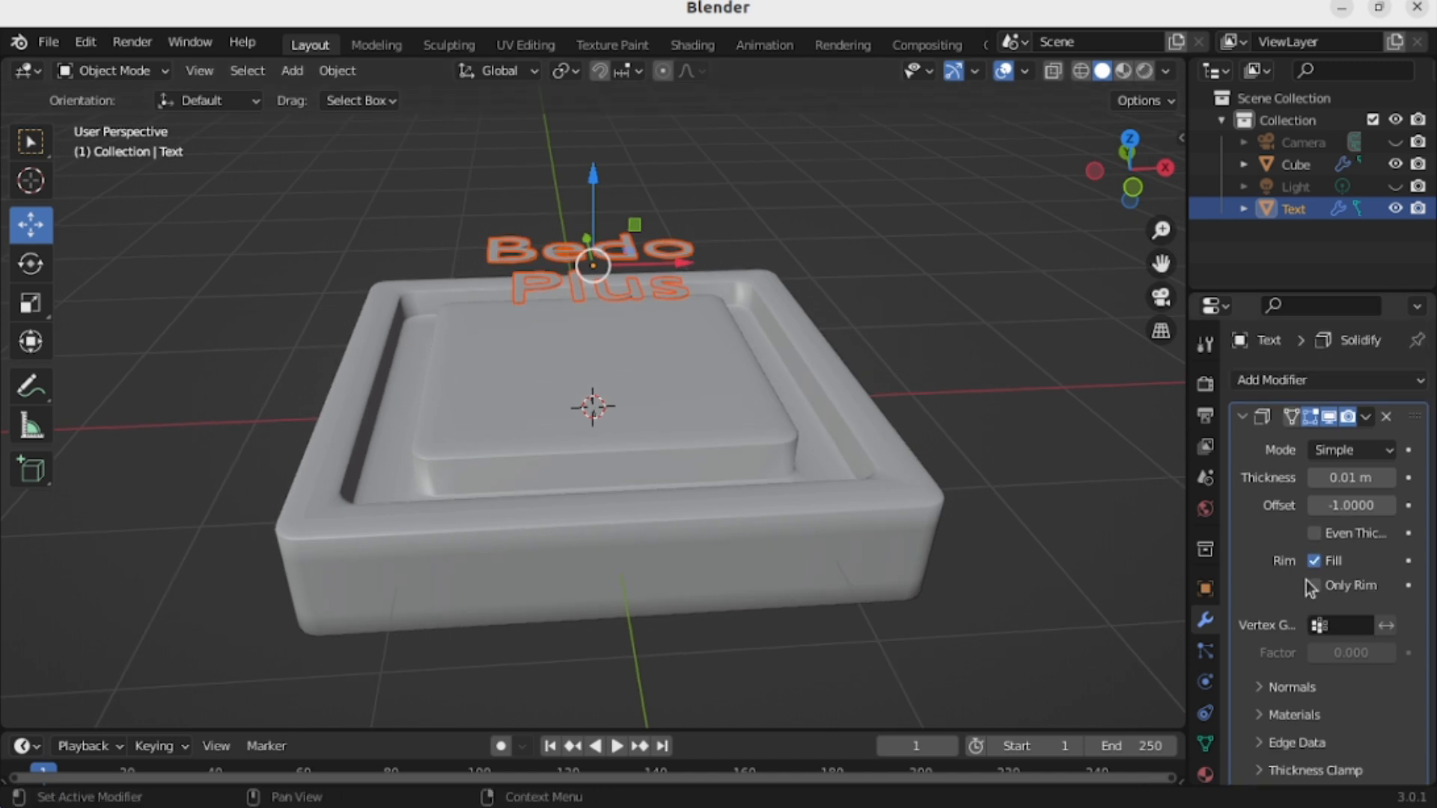
pyautogui.click(1349, 482)
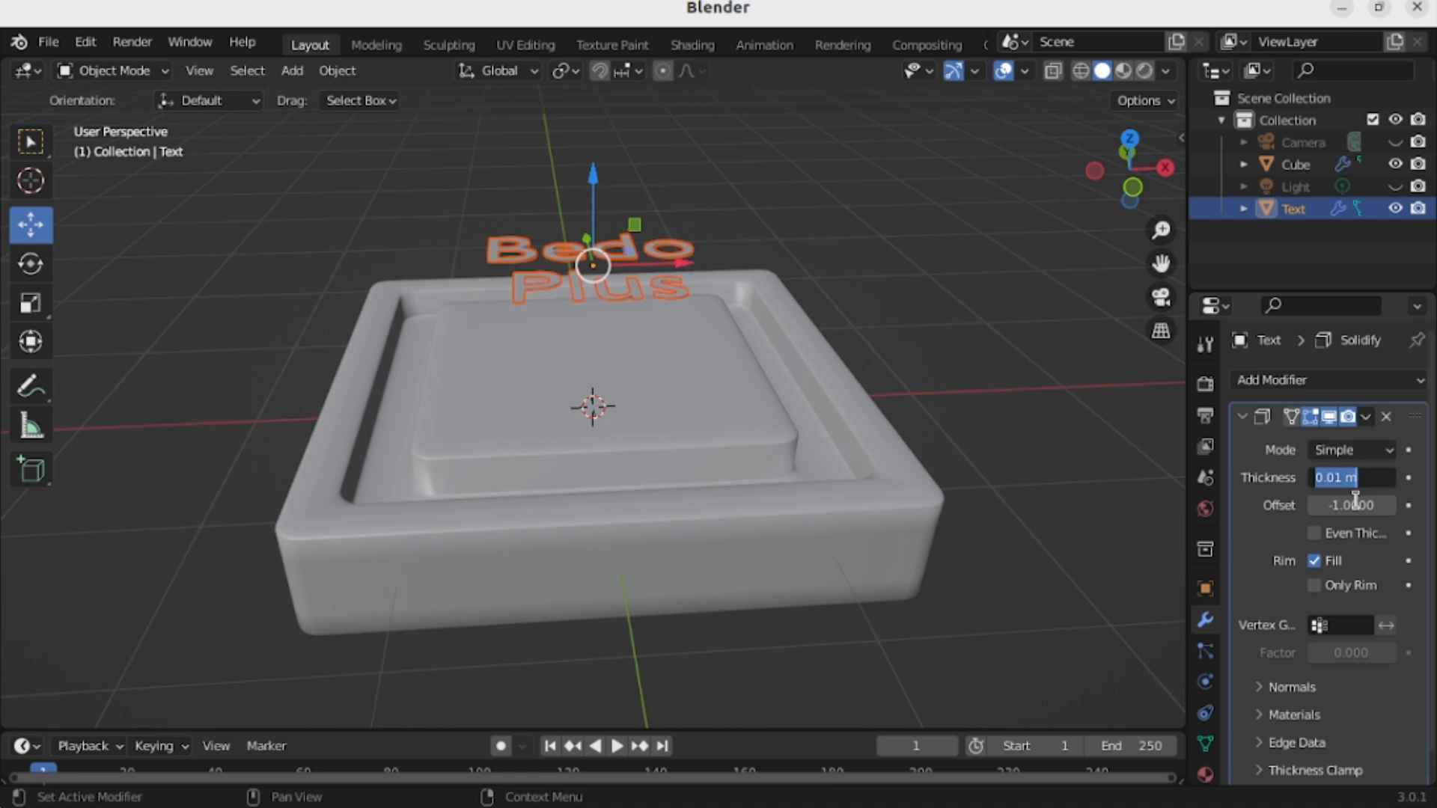
pyautogui.press('BackSpace')
pyautogui.write('0.2')
pyautogui.press('Return')
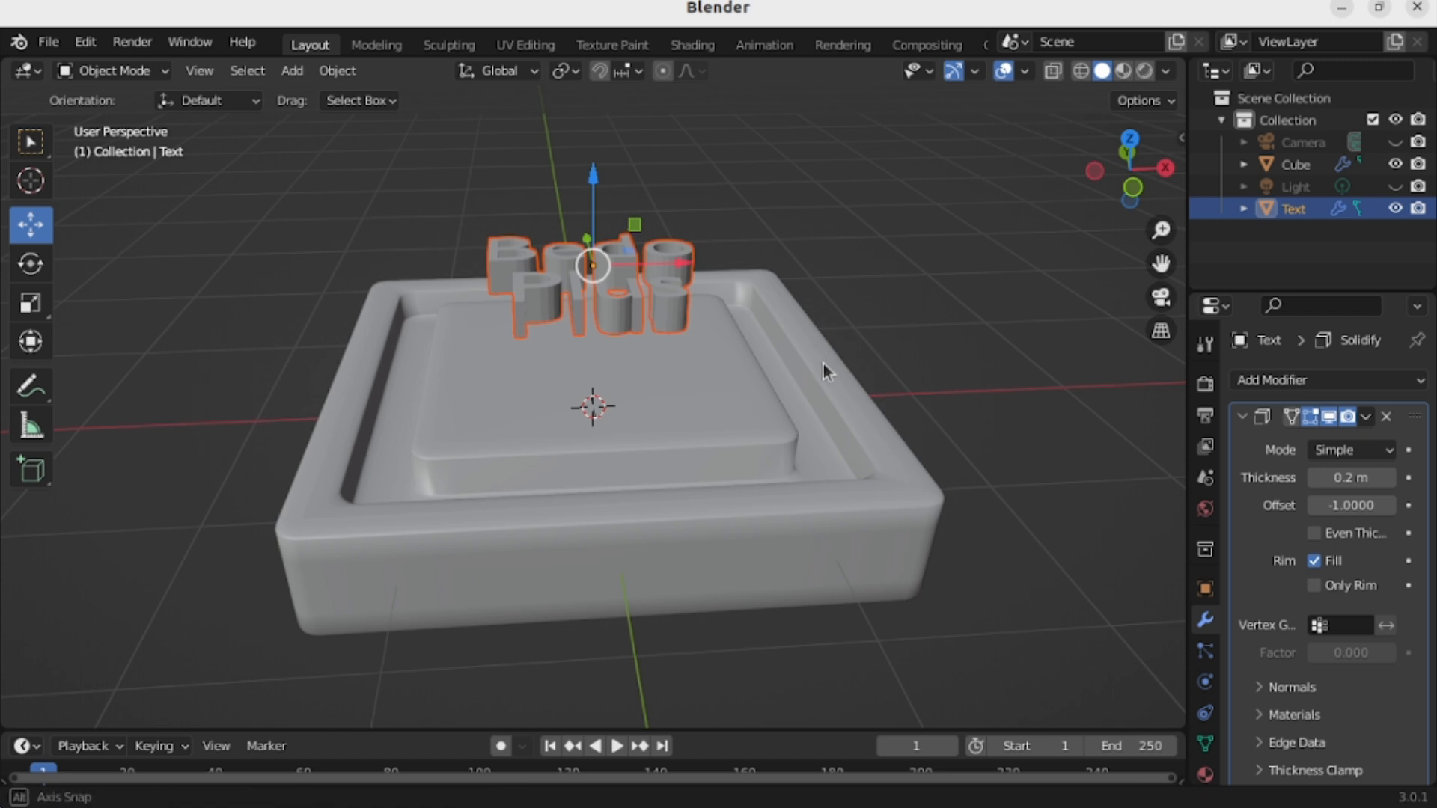
# Shade the lettering smooth and enable Auto Smooth at 30° in its normals settings.
pyautogui.moveTo(824, 364); pyautogui.dragTo(821, 441, button='middle')
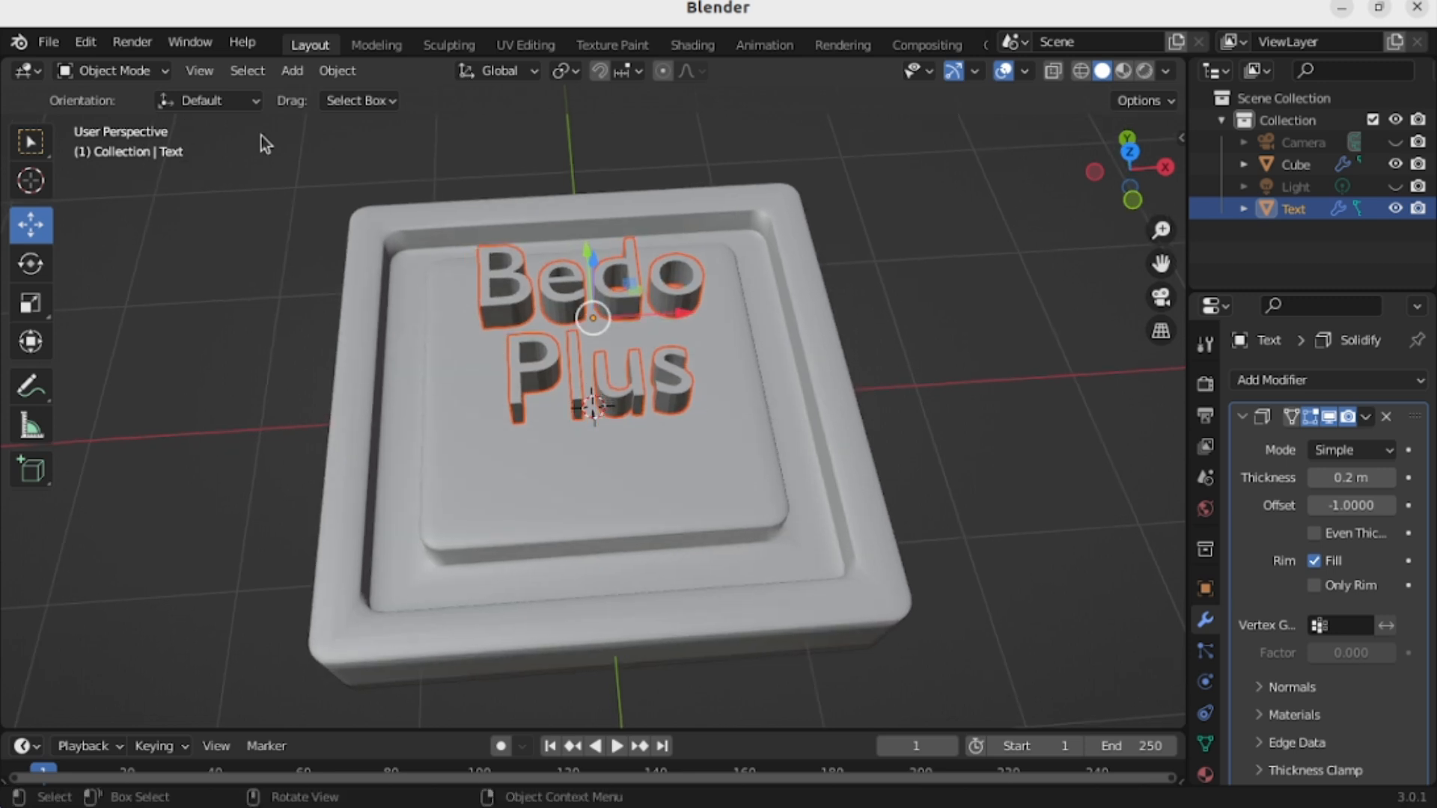
pyautogui.click(339, 71)
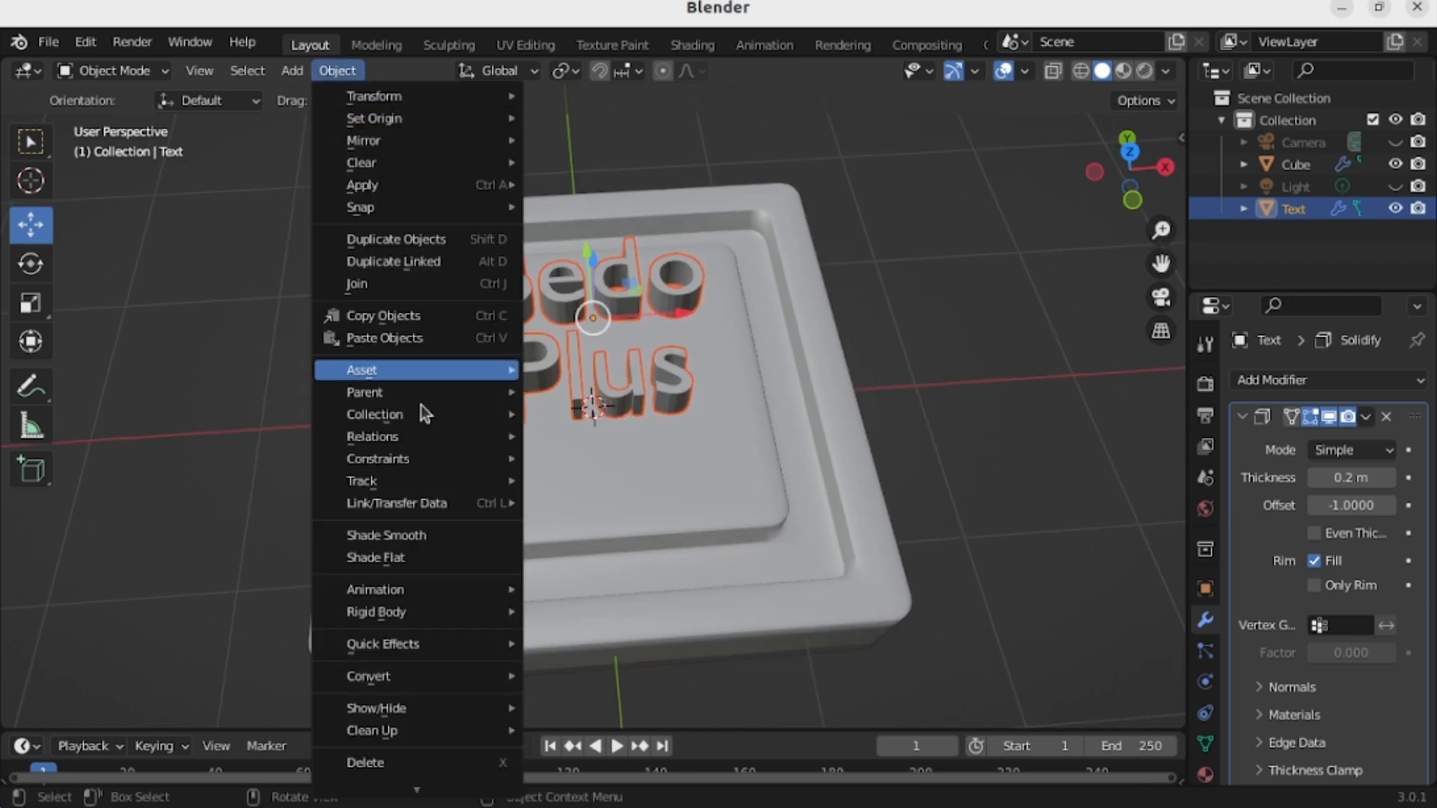
pyautogui.click(443, 537)
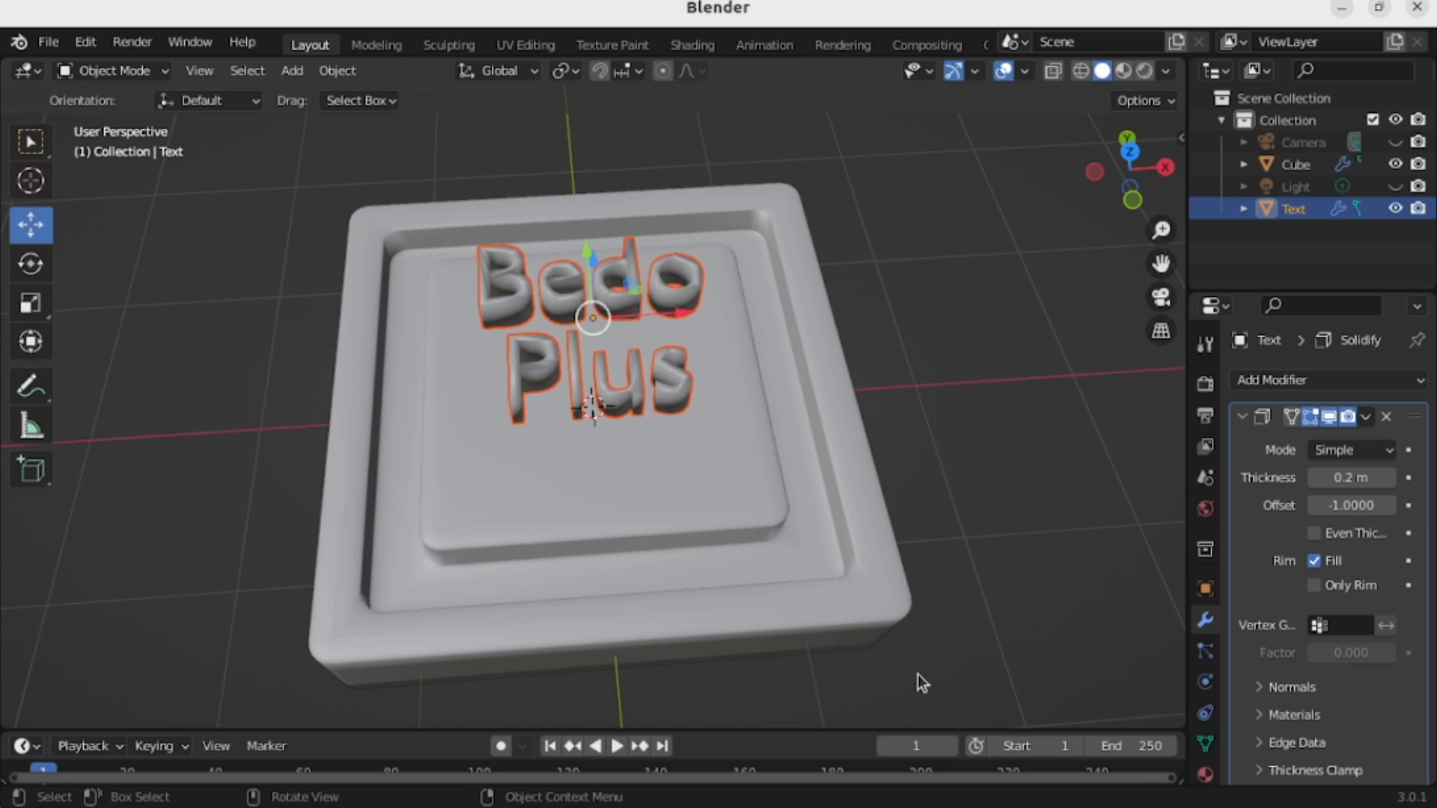
pyautogui.click(1205, 747)
pyautogui.scroll(-3, 1265, 711)
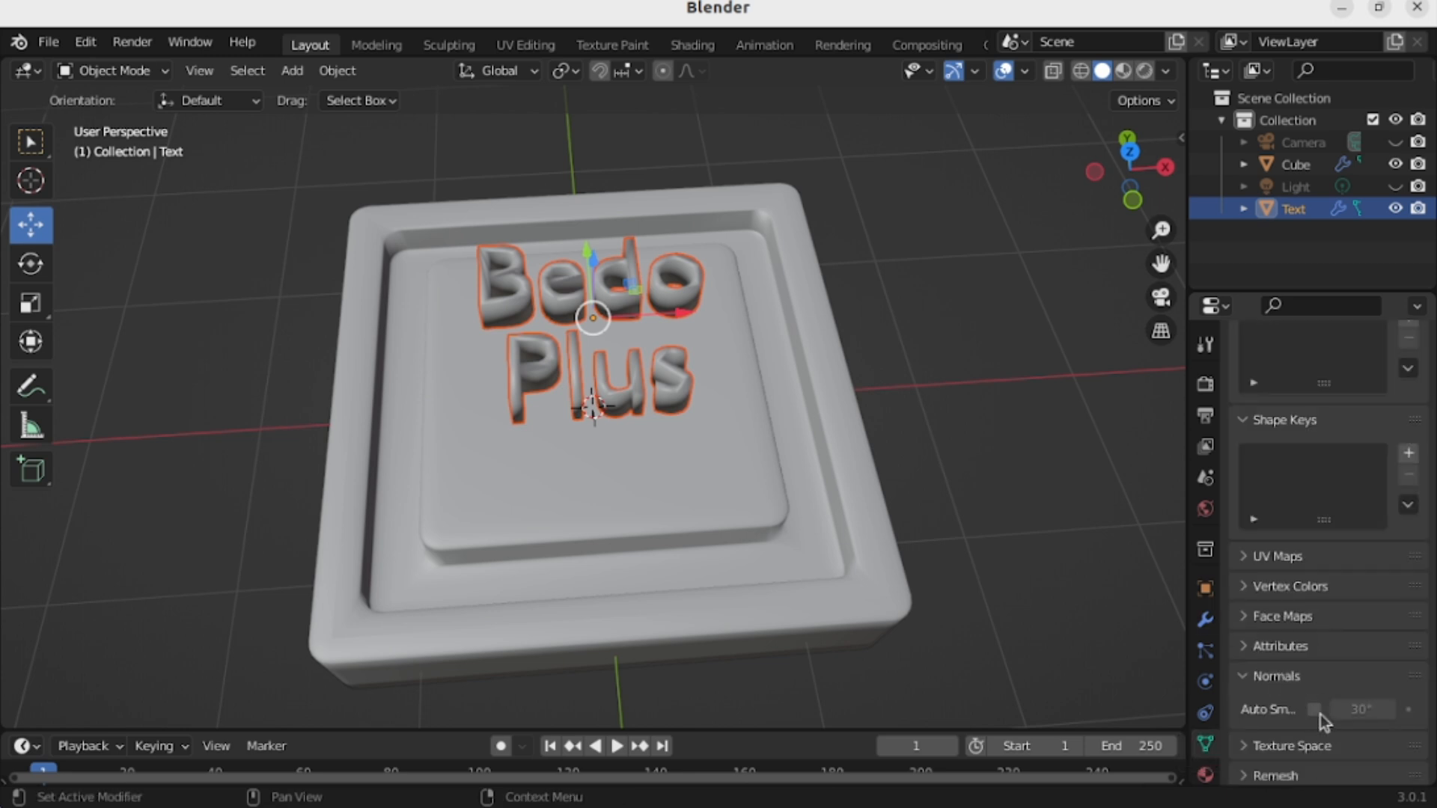
pyautogui.click(1313, 709)
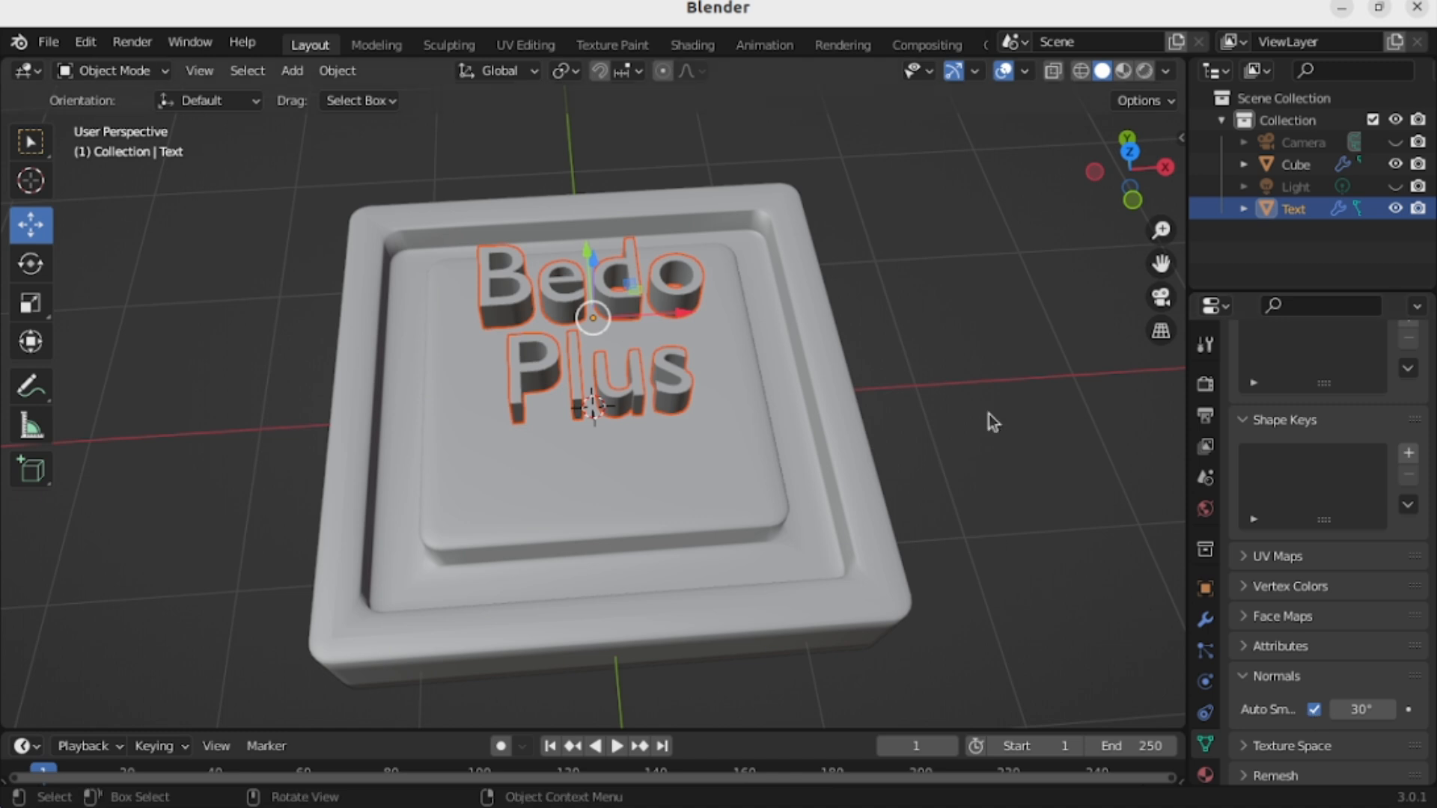
# Lower the lettering about 0.47 m along Z so it sinks into the slab's raised centre, and deselect it.
pyautogui.moveTo(892, 471); pyautogui.dragTo(843, 400, button='middle')
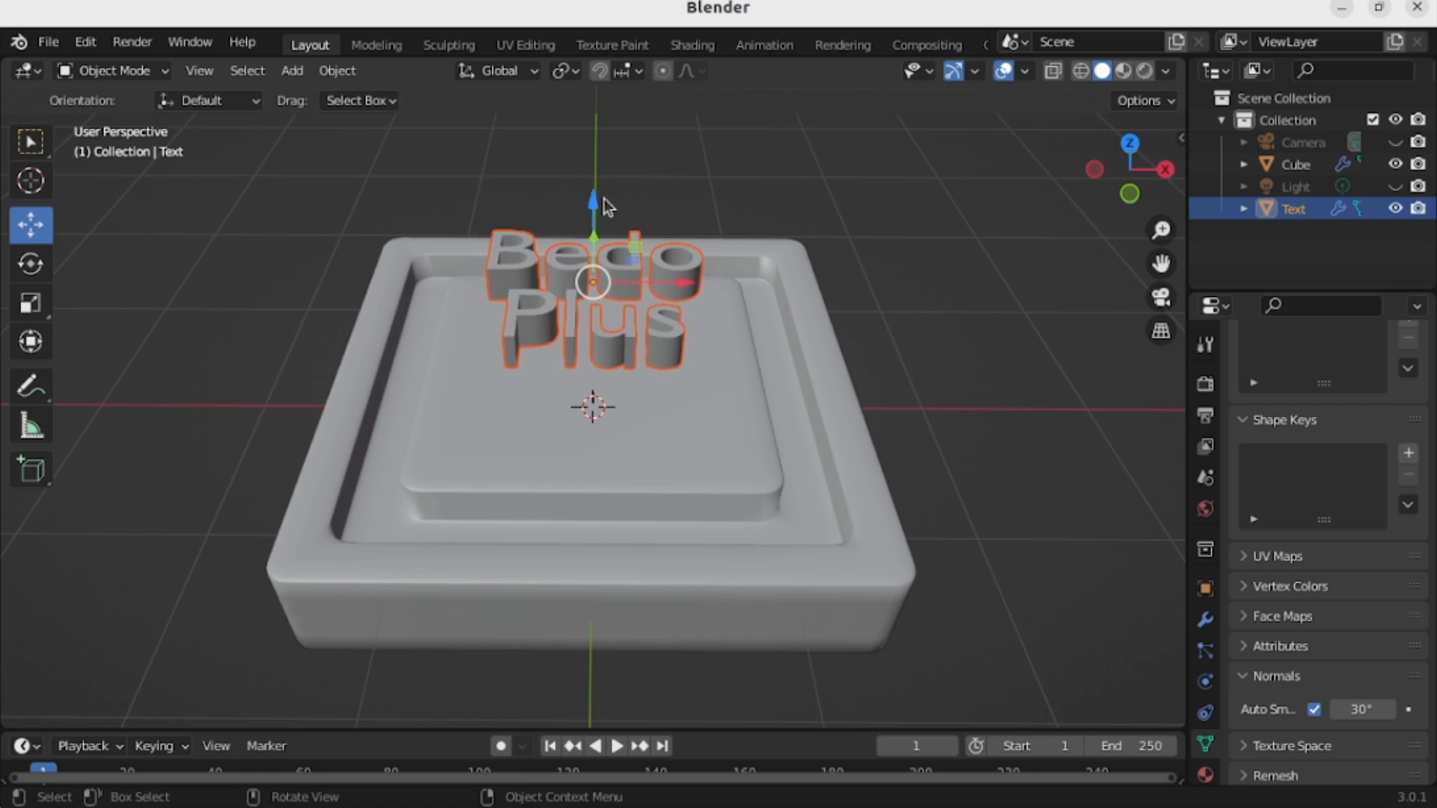
pyautogui.moveTo(594, 210); pyautogui.dragTo(597, 280)
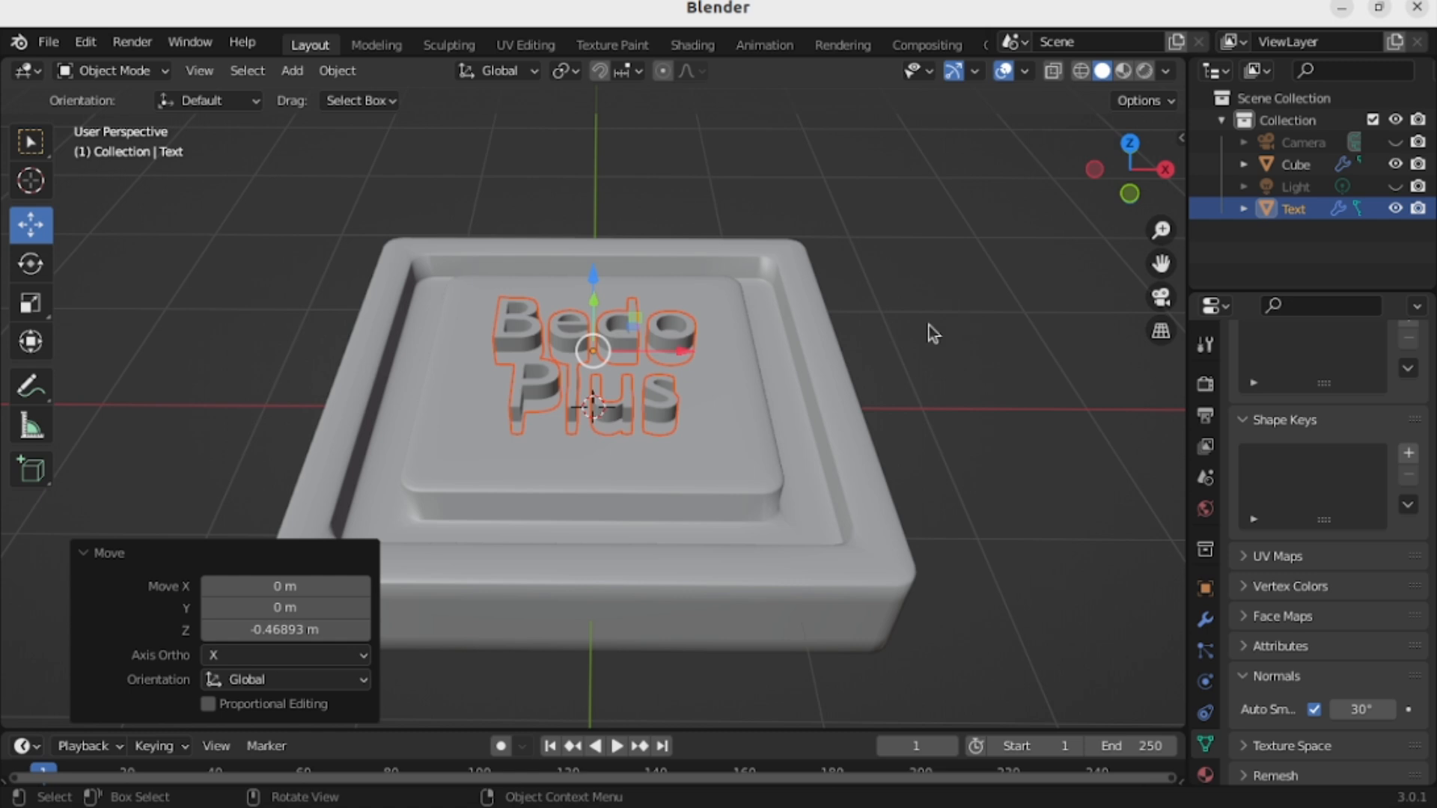
pyautogui.click(83, 555)
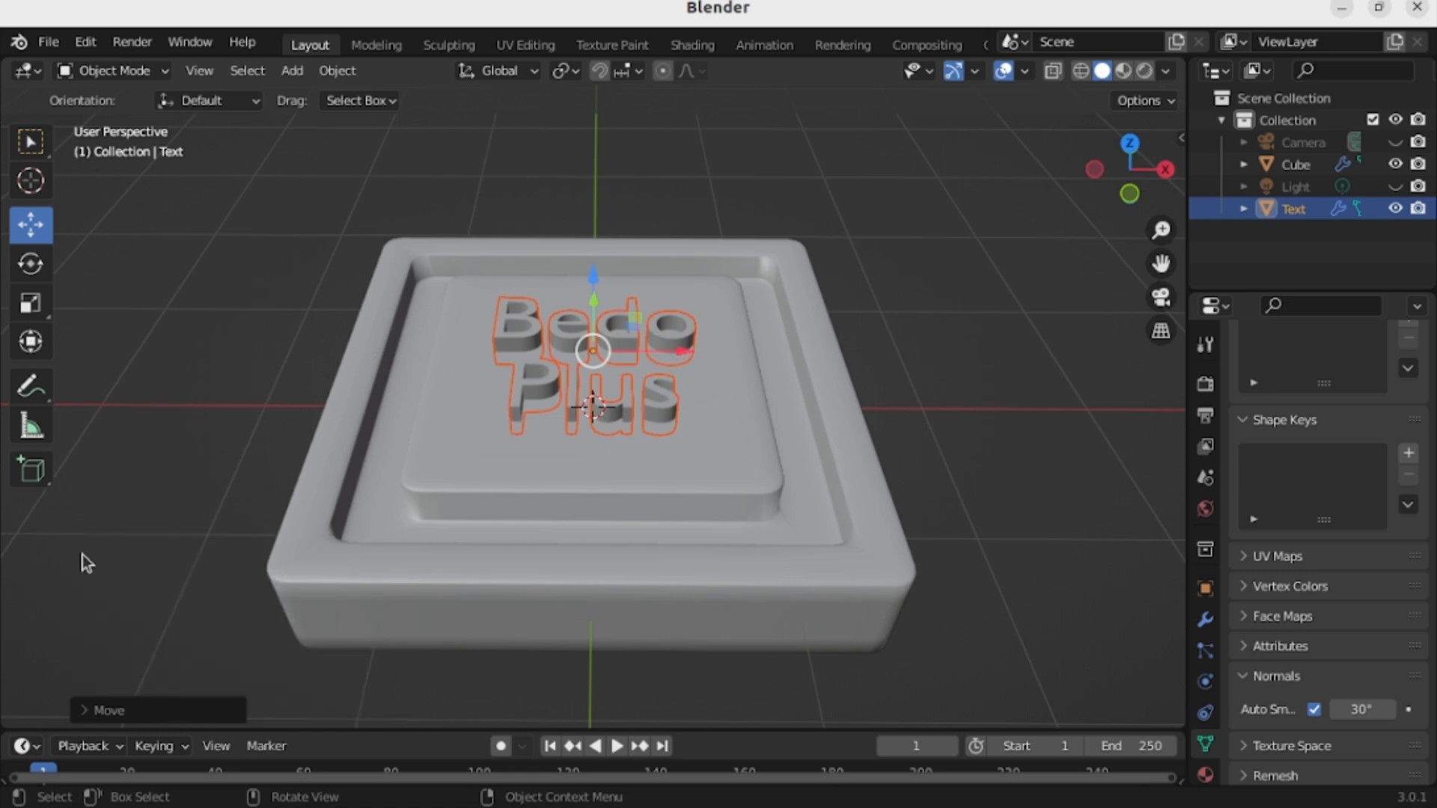
pyautogui.moveTo(1020, 304); pyautogui.dragTo(795, 347, button='middle')
pyautogui.click(963, 326)
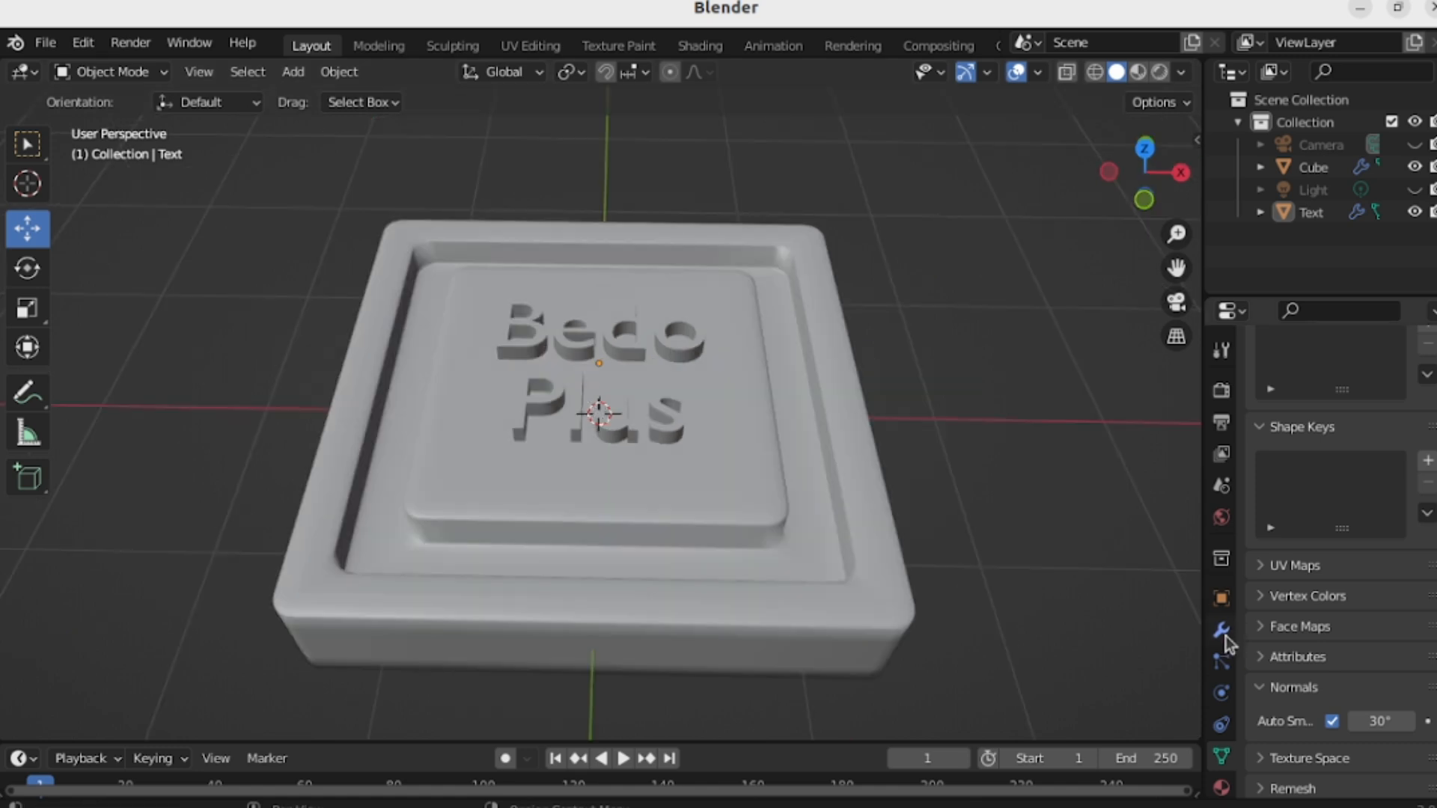
# Collapse the lettering's Solidify settings, select the slab and add a Boolean modifier to it.
pyautogui.click(1226, 637)
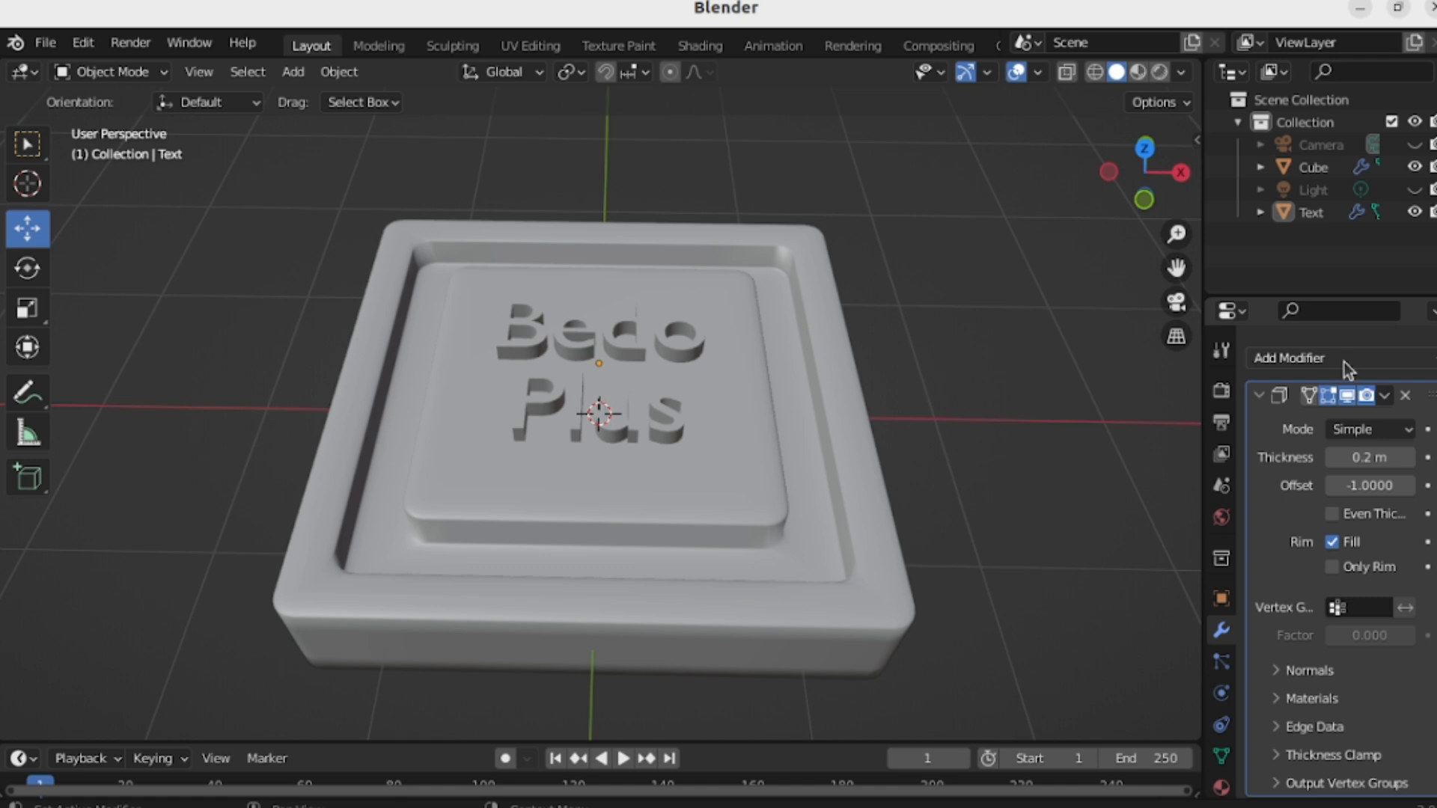
pyautogui.click(1262, 396)
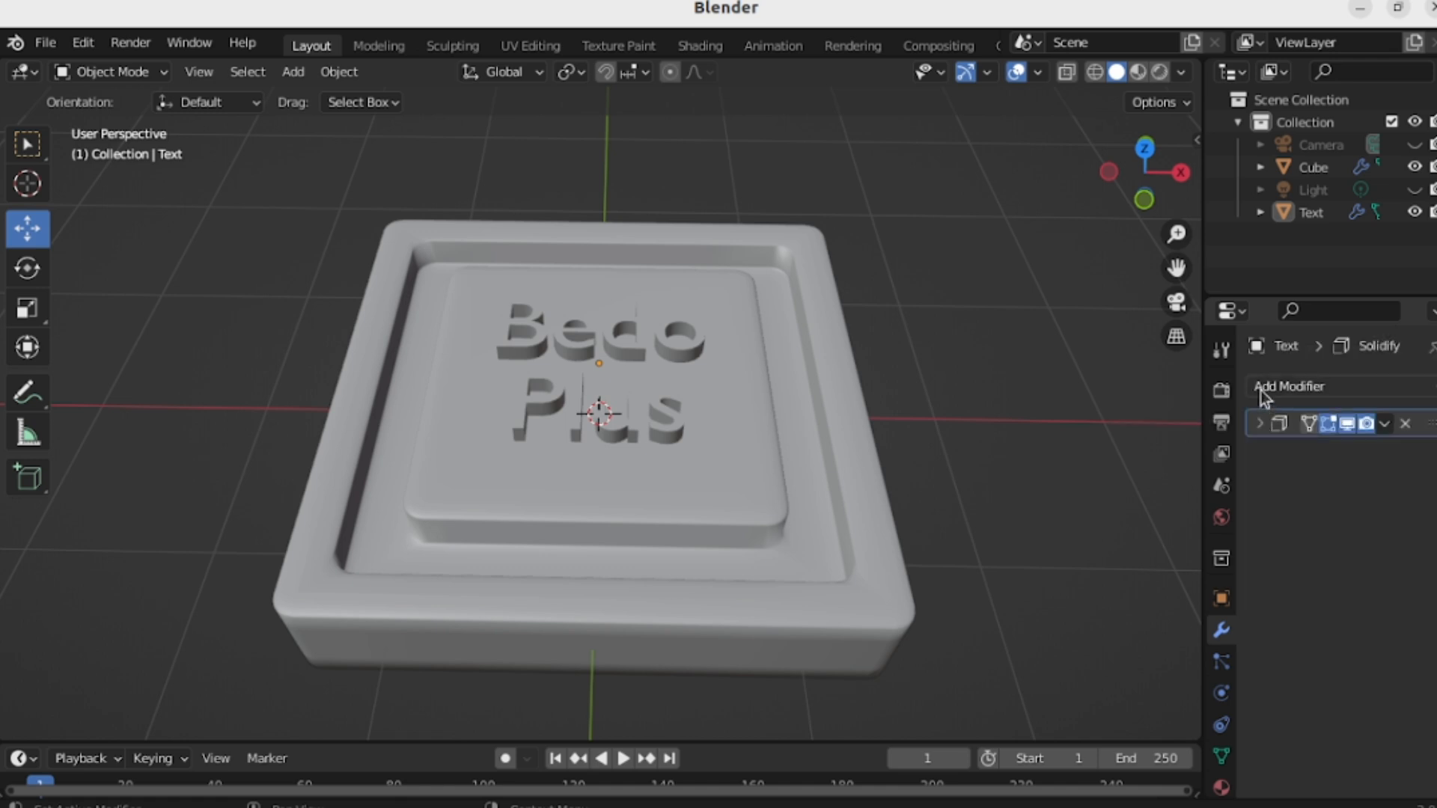
pyautogui.click(1304, 388)
pyautogui.click(410, 259)
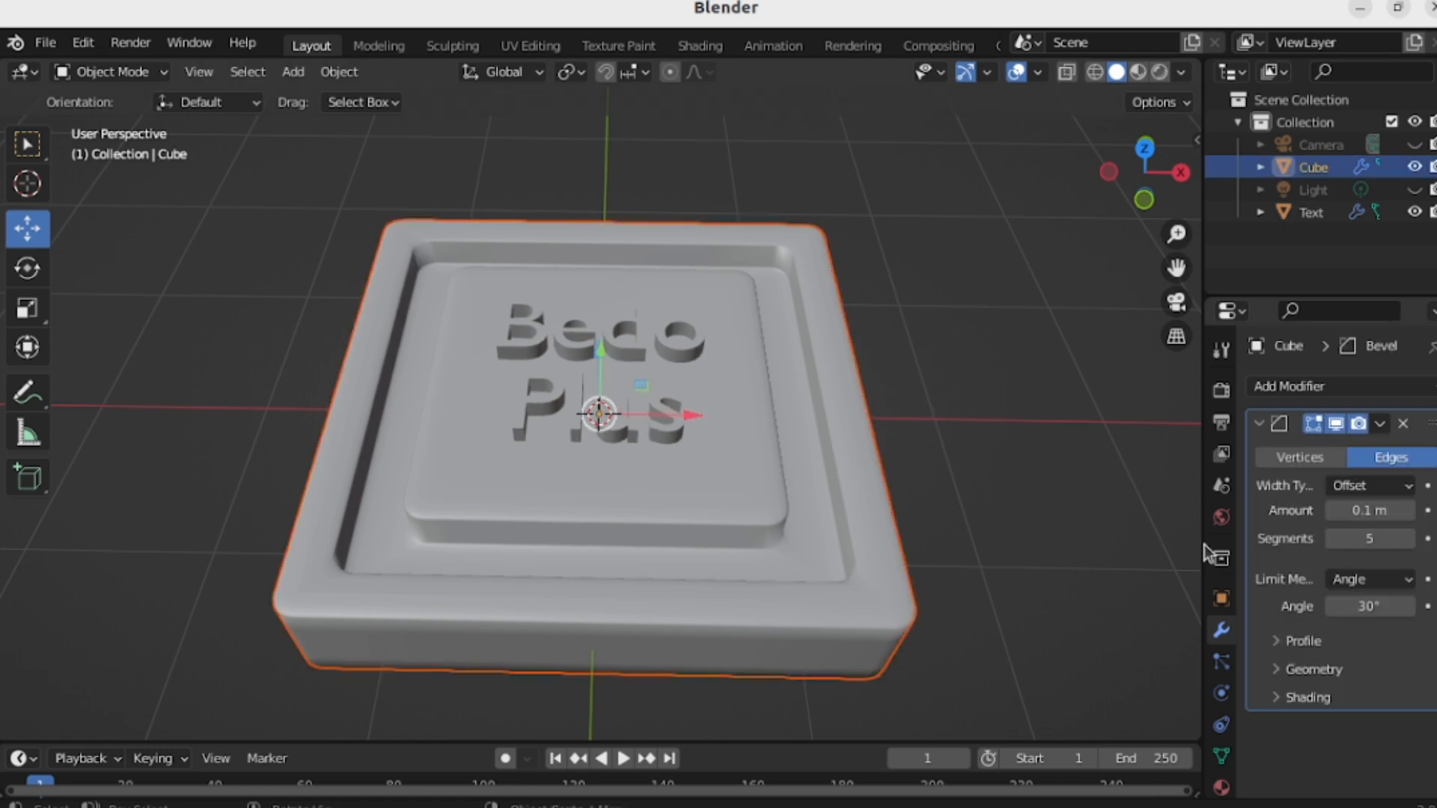
pyautogui.click(1286, 385)
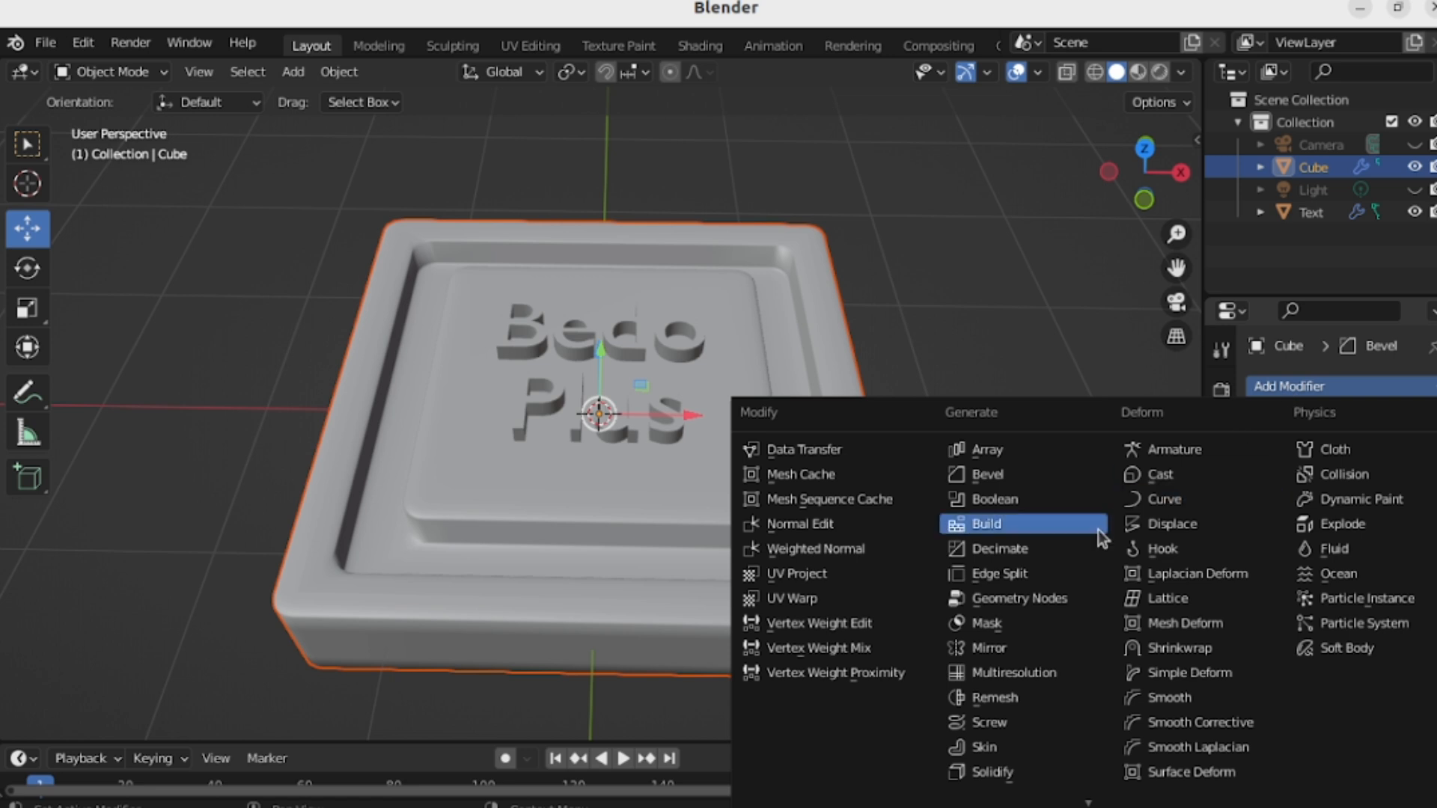
pyautogui.click(999, 499)
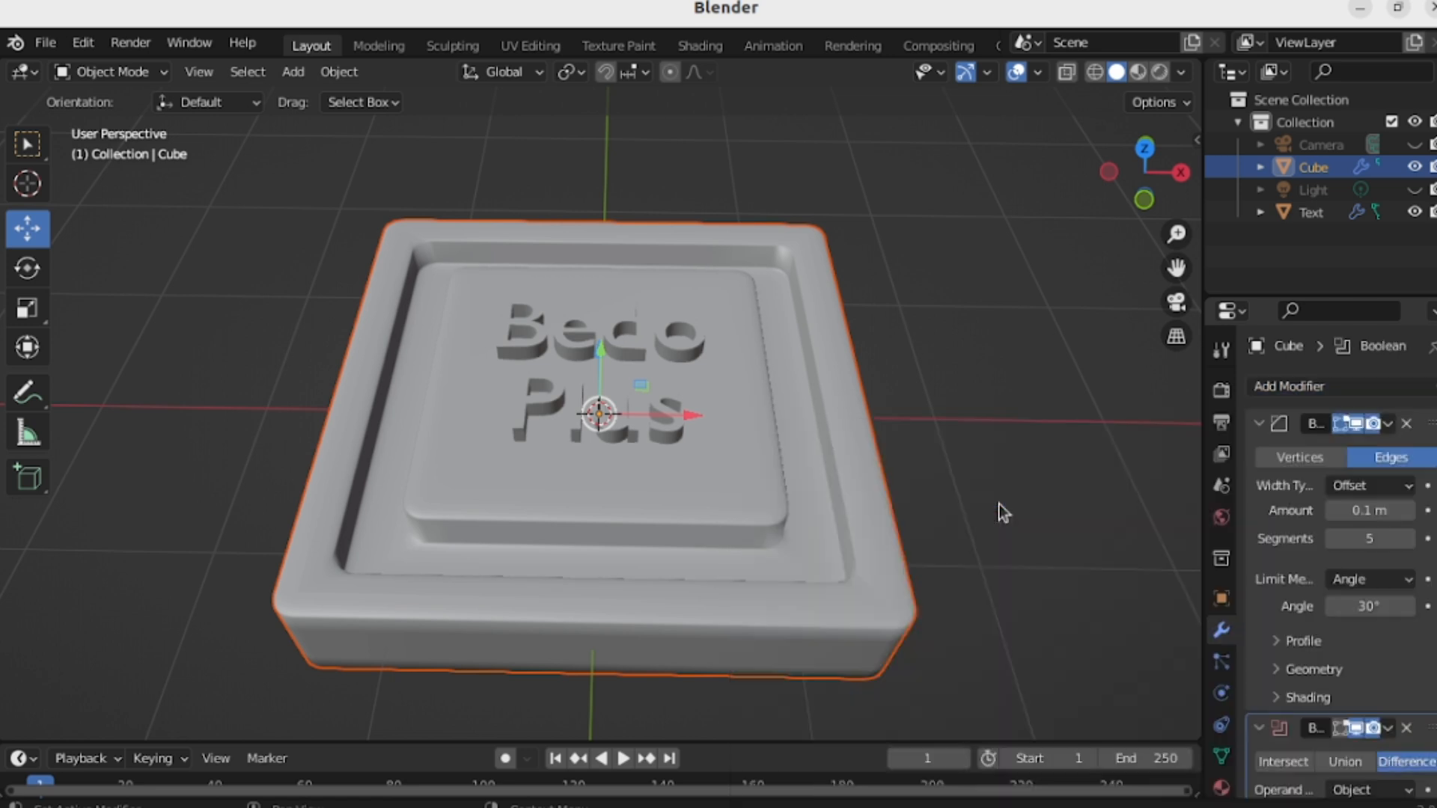
# Set the Text object as the target of the slab's Difference Boolean.
pyautogui.scroll(-3, 1364, 680)
pyautogui.scroll(-1, 1361, 674)
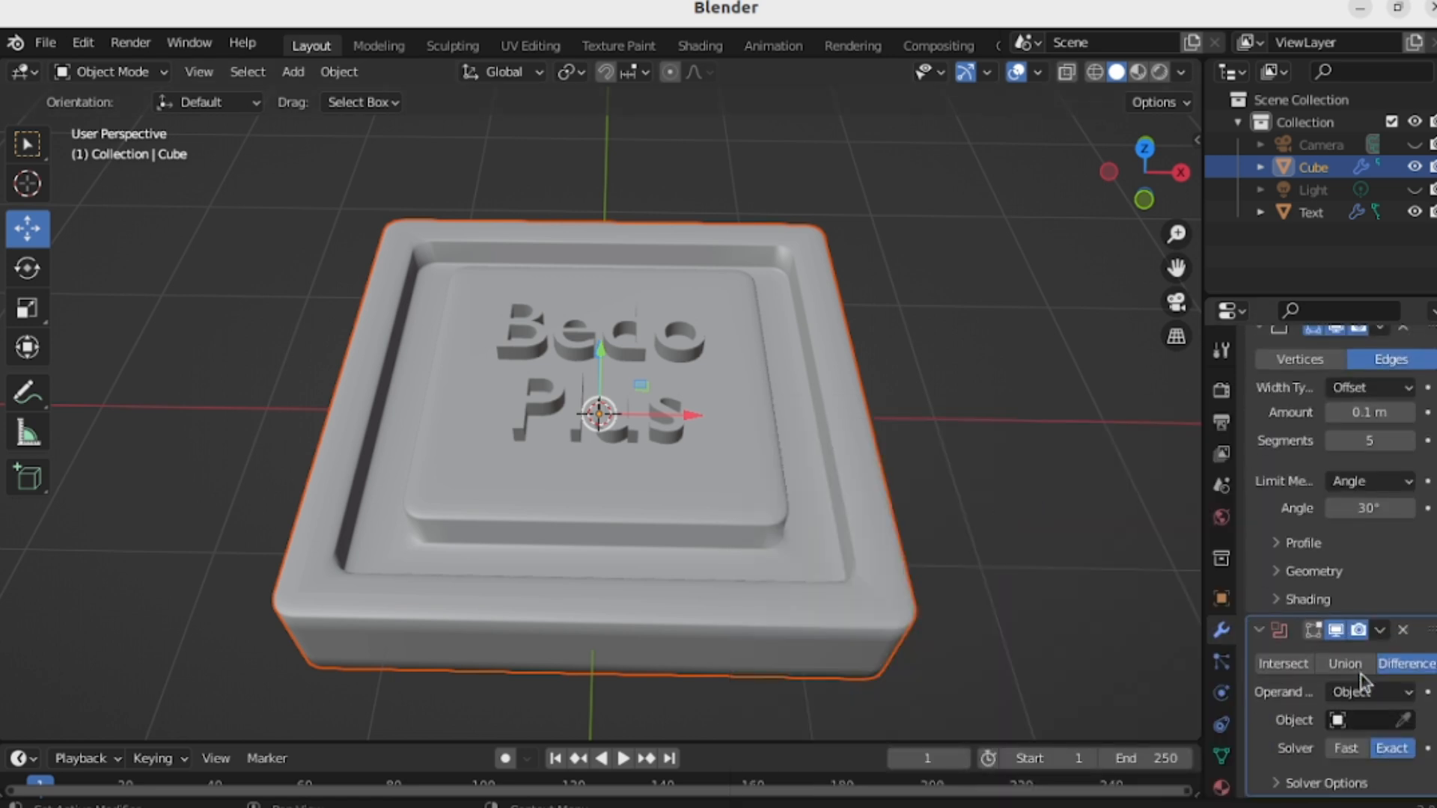
pyautogui.click(1340, 720)
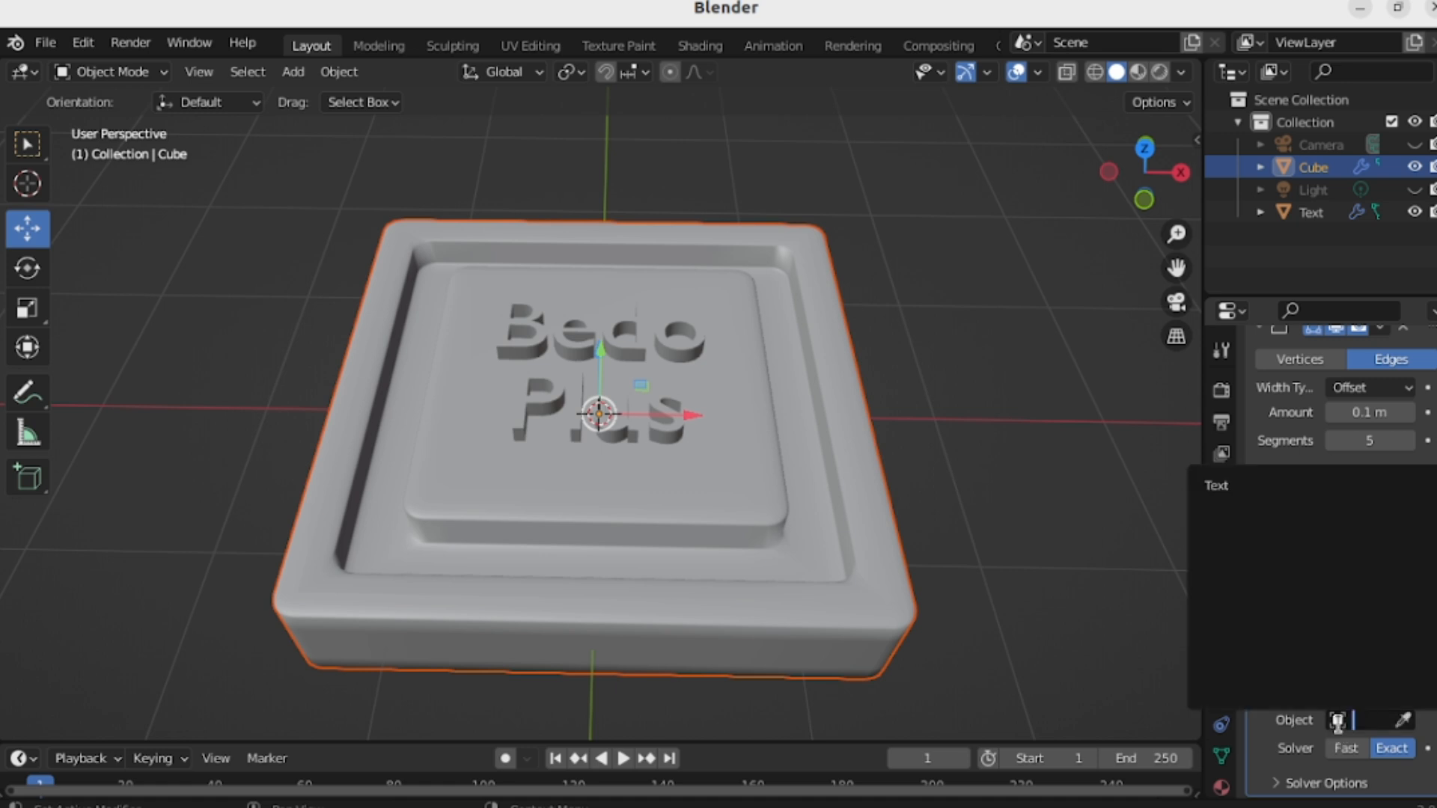
pyautogui.click(1223, 491)
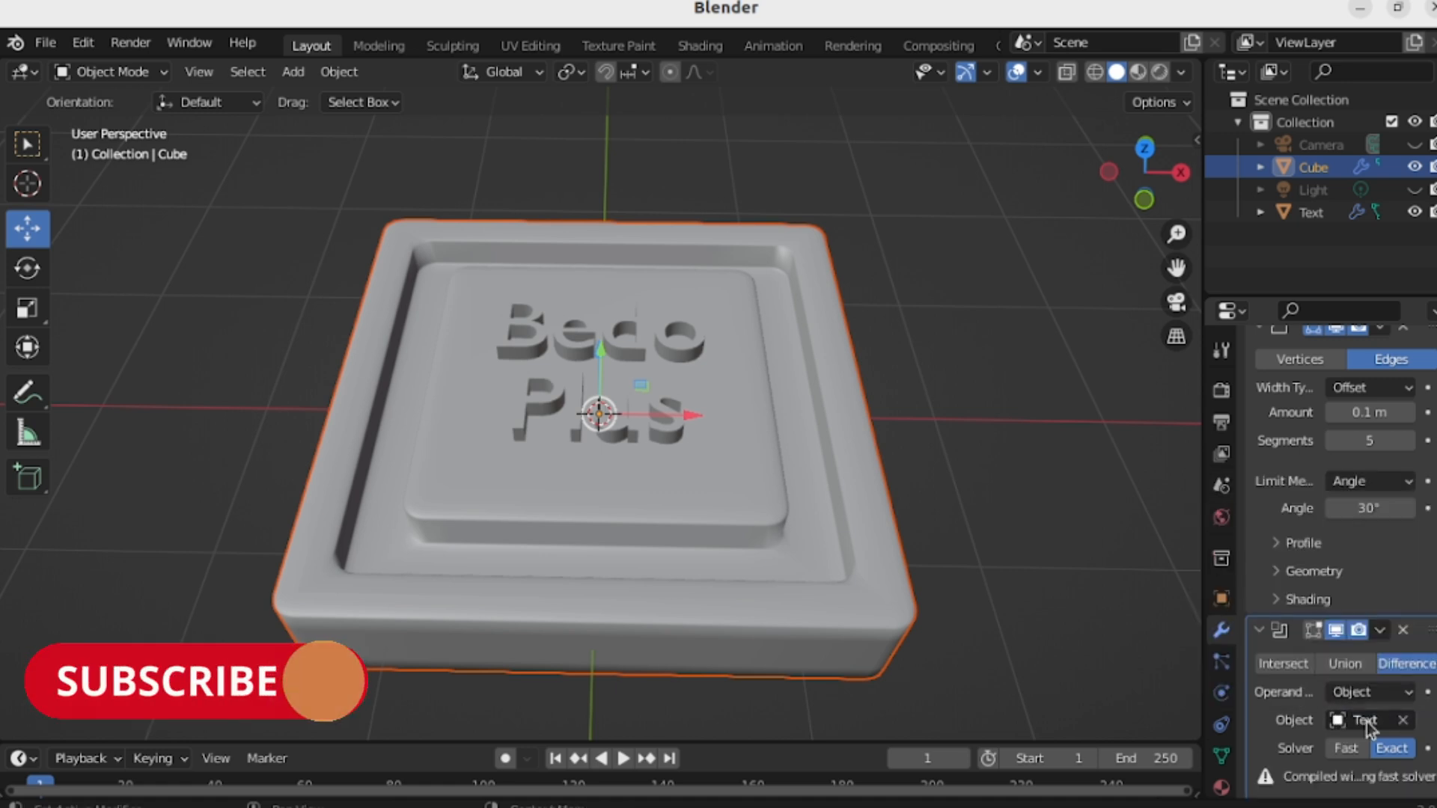
# Hide the Text object in the viewport and inspect the letters engraved into the slab.
pyautogui.click(1414, 213)
pyautogui.moveTo(839, 427)
pyautogui.mouseDown(button='middle')
pyautogui.moveTo(766, 415)
pyautogui.moveTo(780, 460)
pyautogui.moveTo(786, 408)
pyautogui.moveTo(766, 462)
pyautogui.mouseUp(button='middle')
pyautogui.scroll(3, 774, 404)
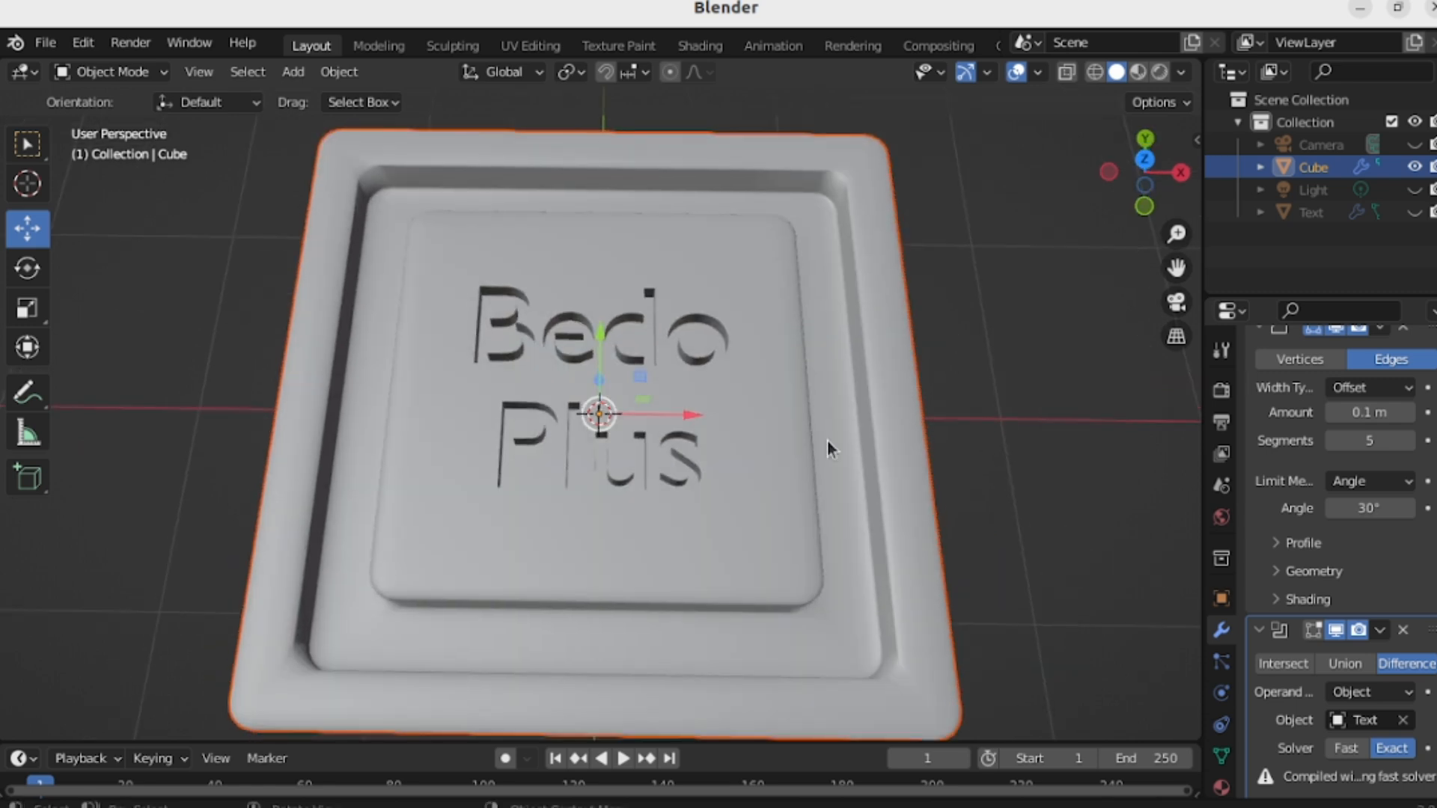
pyautogui.moveTo(941, 456); pyautogui.dragTo(940, 410, button='middle')
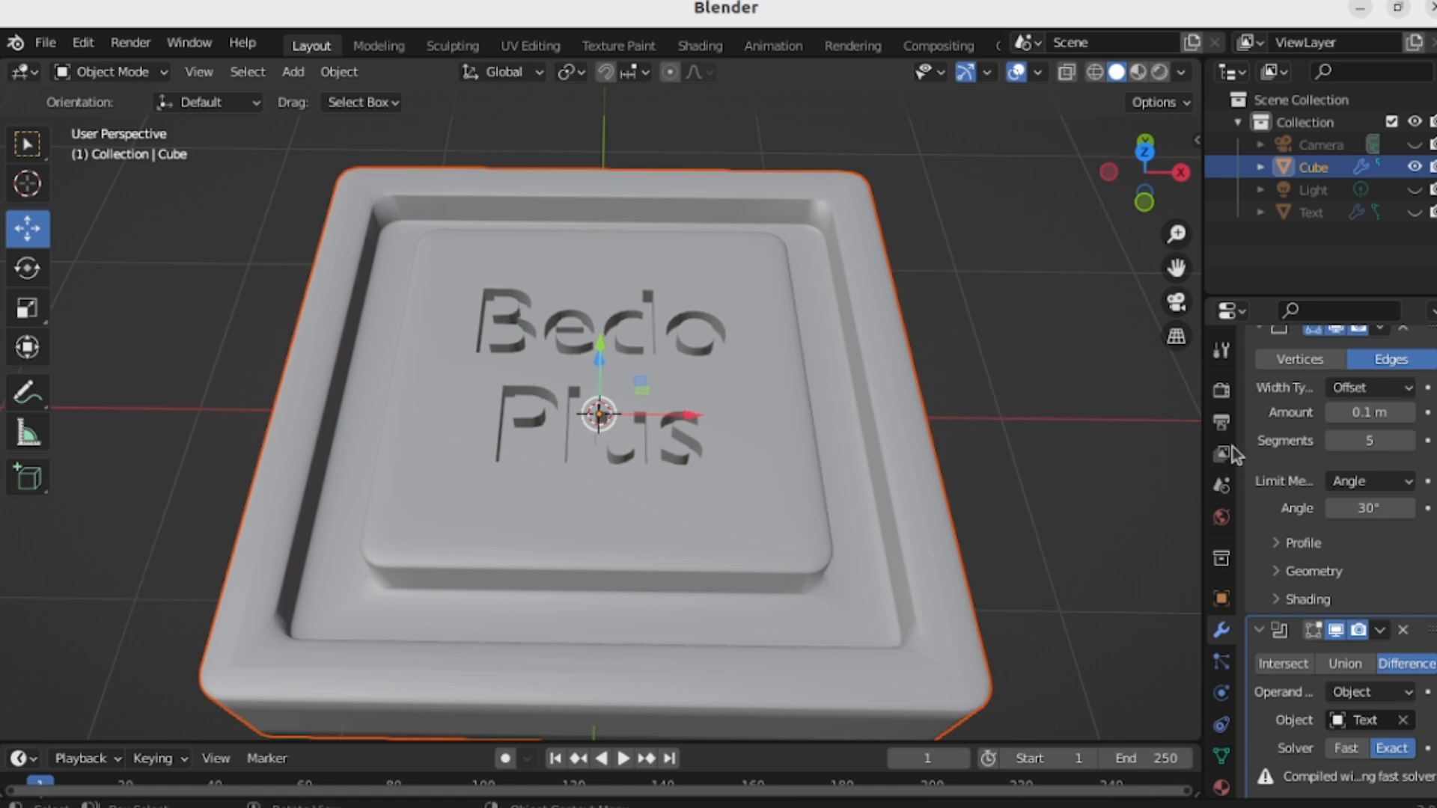
# Add a second Bevel modifier to the slab after the Boolean.
pyautogui.scroll(3, 1364, 489)
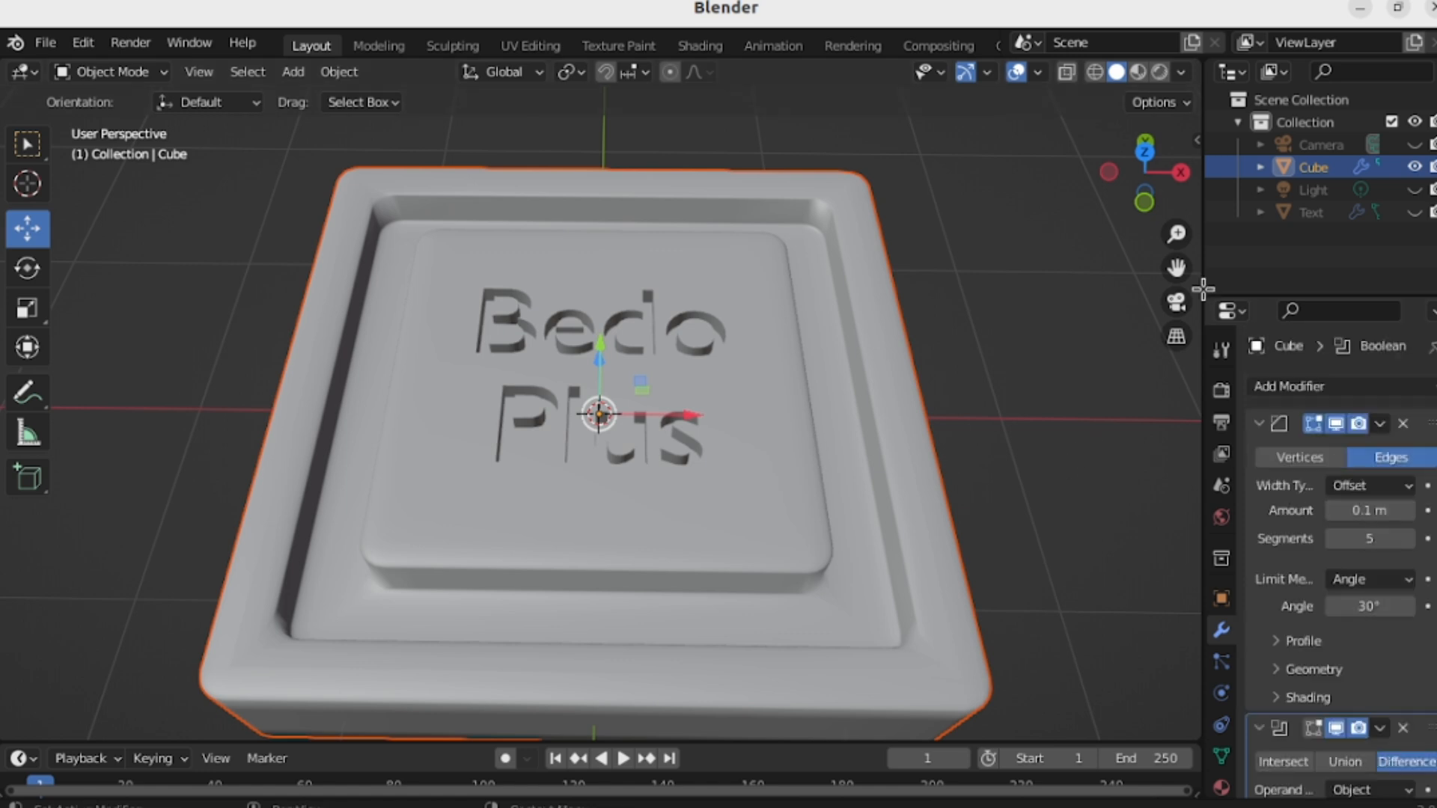
pyautogui.click(1342, 388)
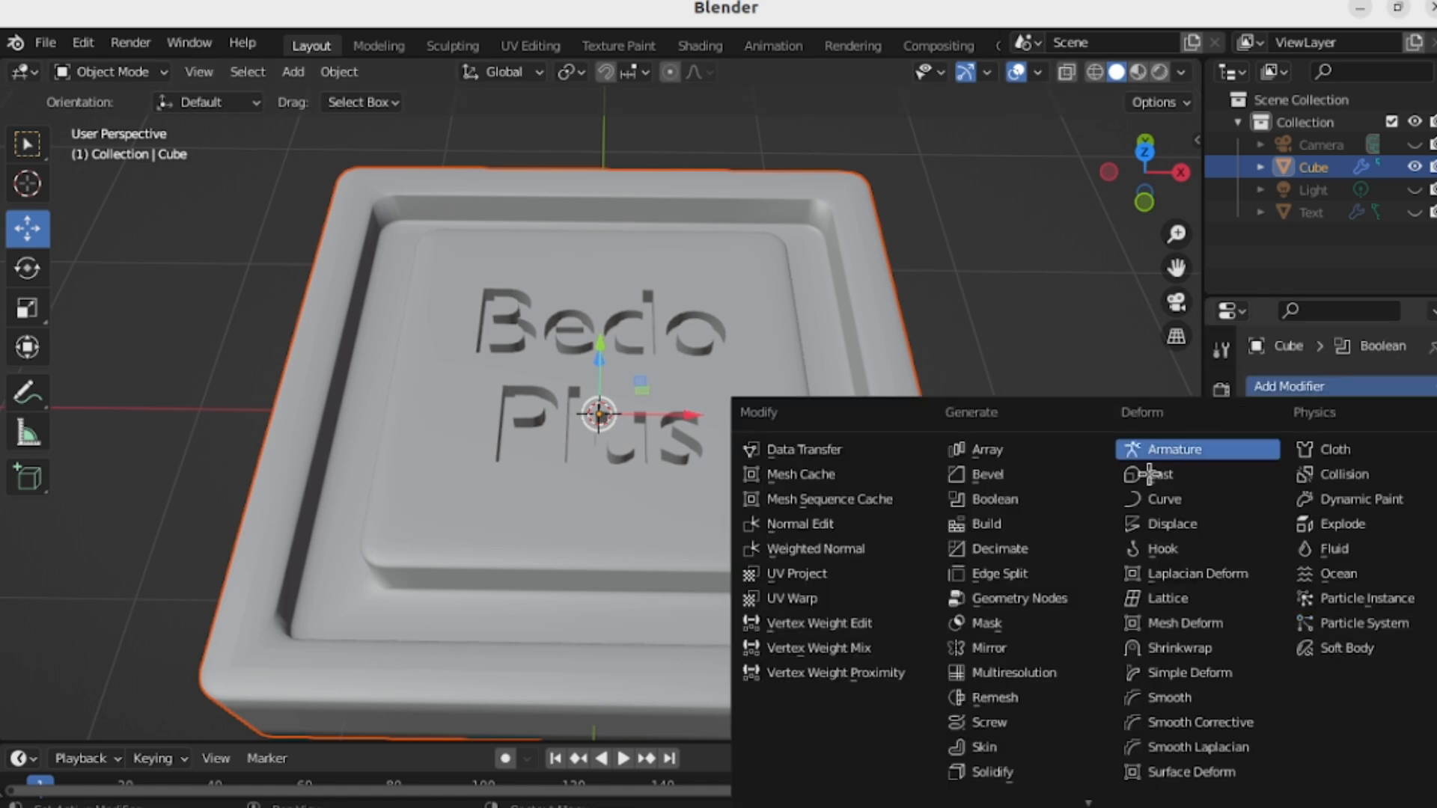
pyautogui.click(1026, 476)
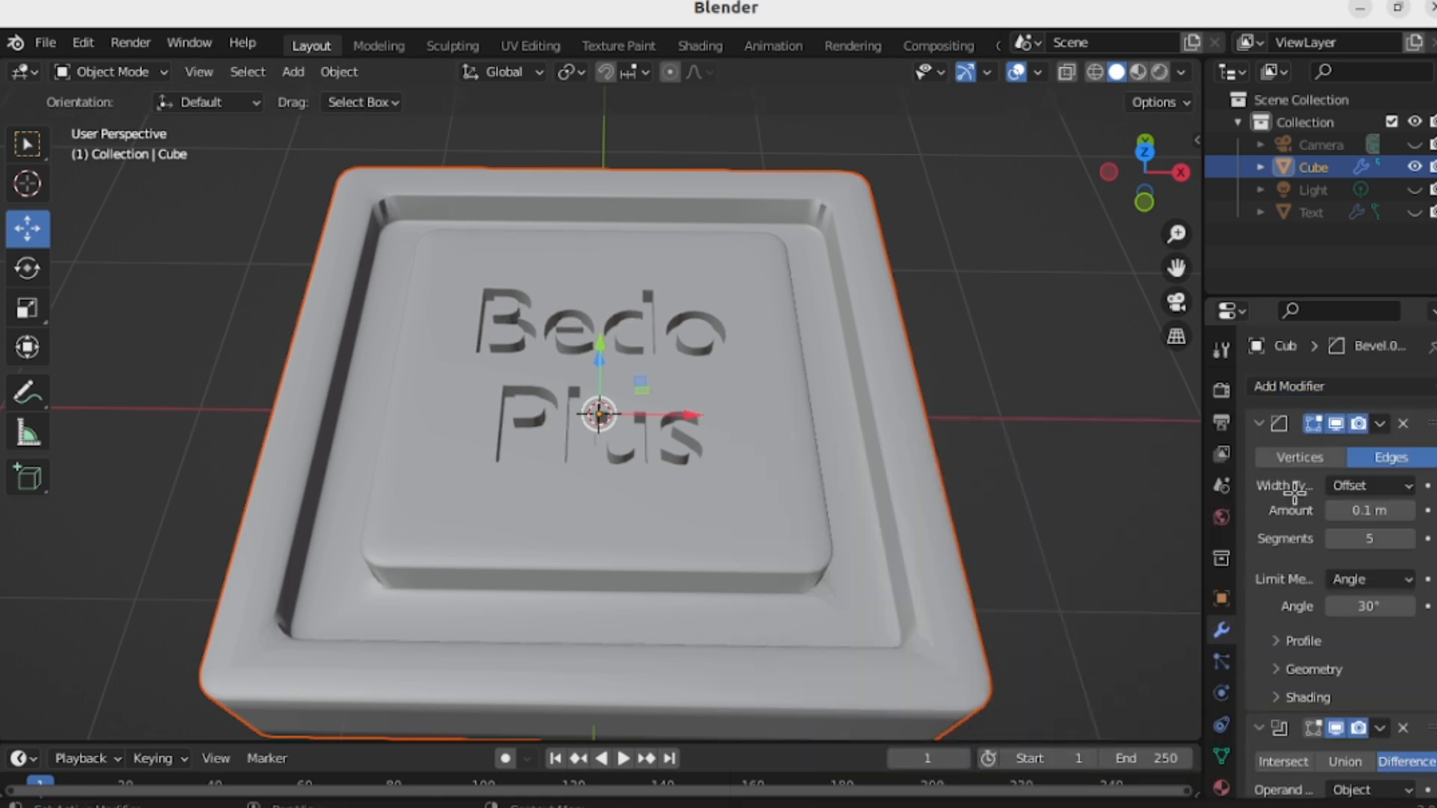
# Set the amount of the slab's first Bevel modifier to 0.005 m.
pyautogui.click(1368, 509)
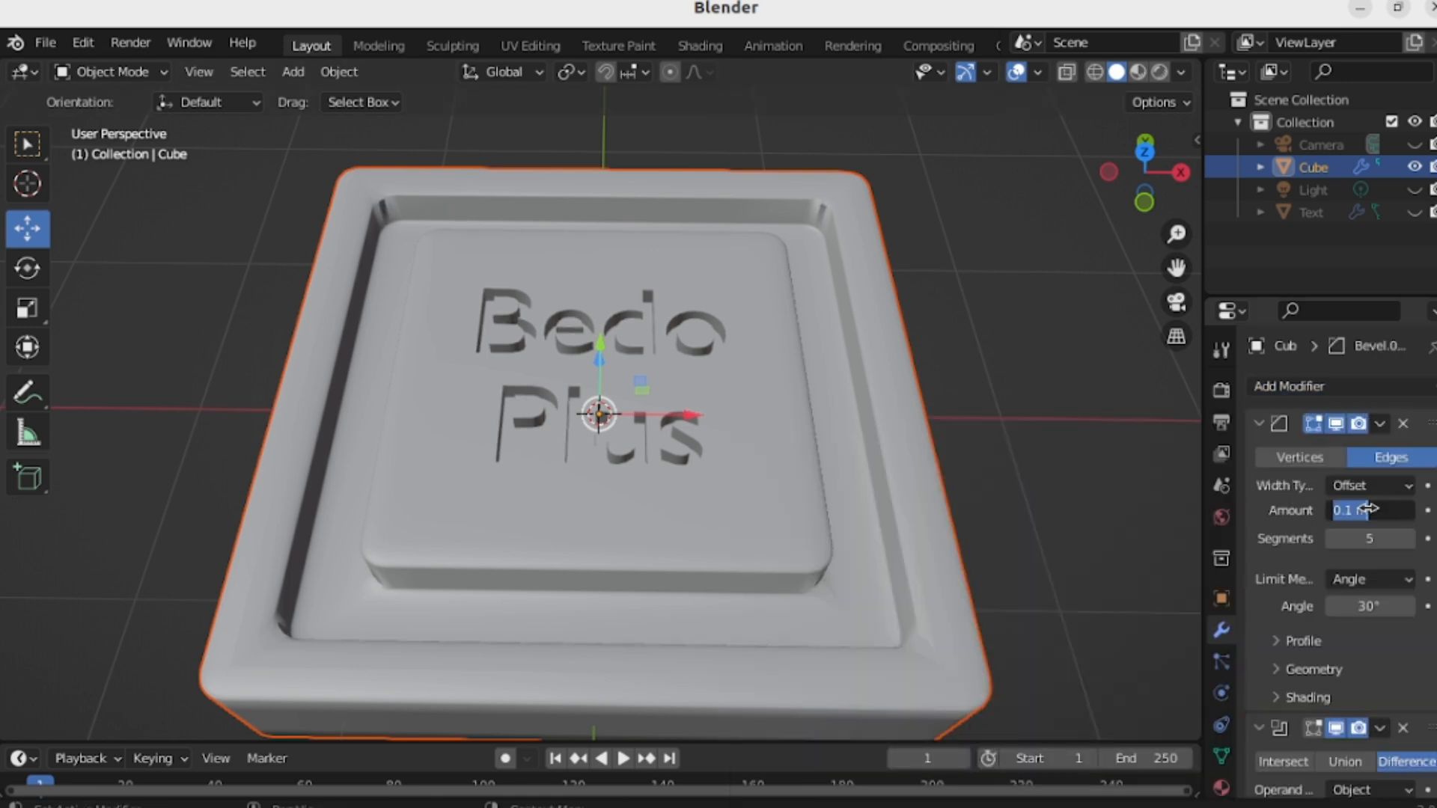
pyautogui.press('BackSpace')
pyautogui.write('0')
pyautogui.write('.00')
pyautogui.write('3')
pyautogui.press('Return')
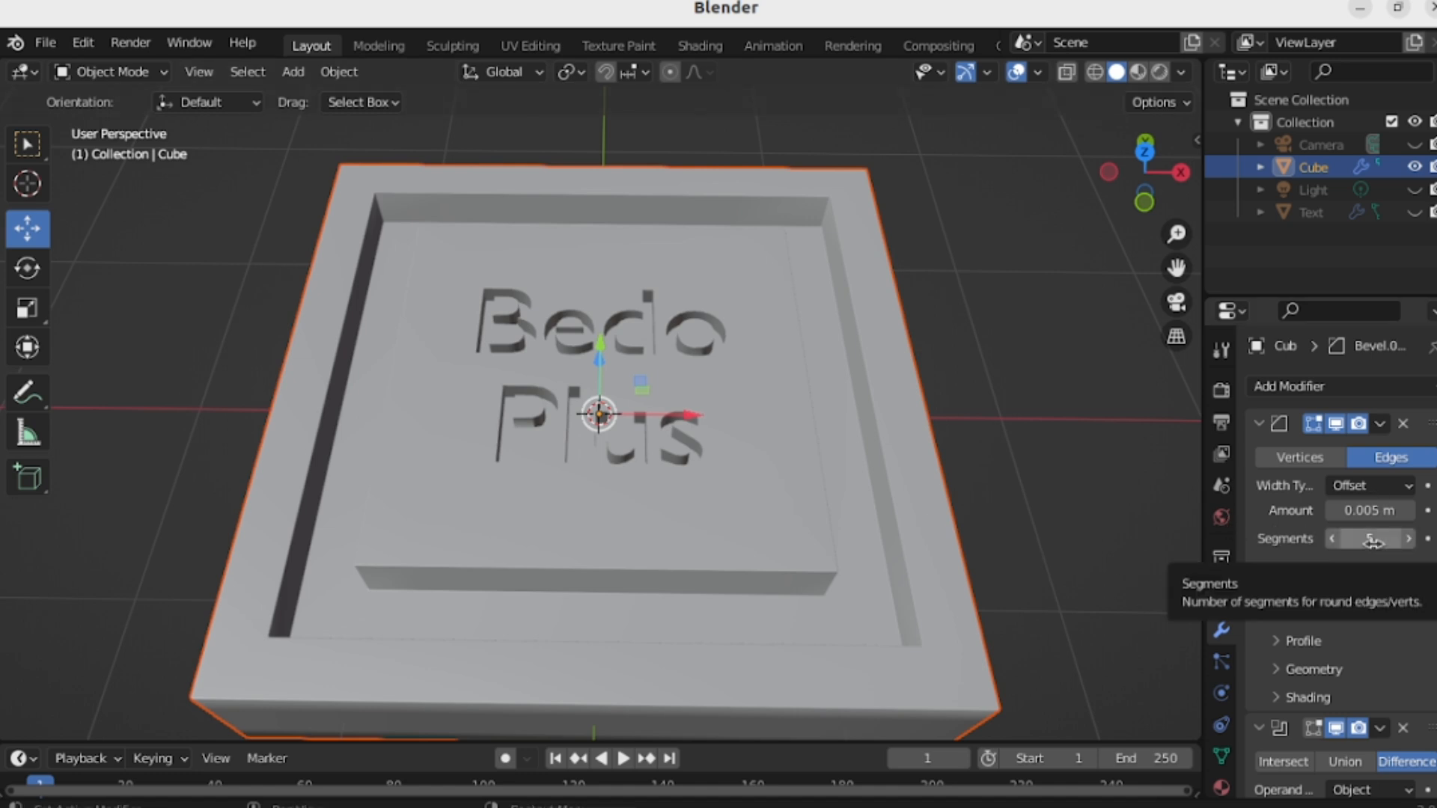
# Turn off Clamp Overlap in the geometry settings of the slab's first Bevel modifier.
pyautogui.scroll(-1, 946, 418)
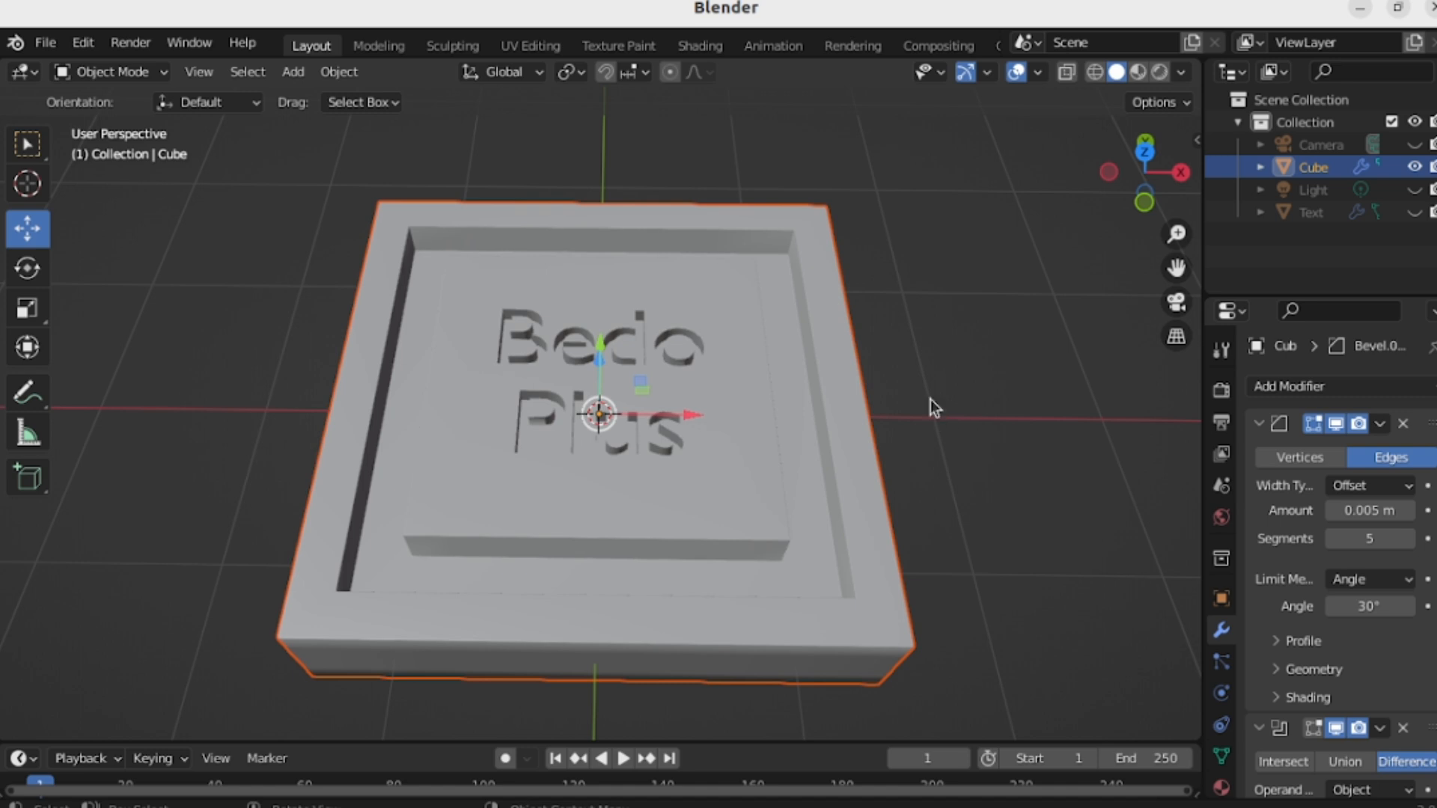
pyautogui.scroll(1, 934, 408)
pyautogui.scroll(-1, 1299, 681)
pyautogui.click(1308, 630)
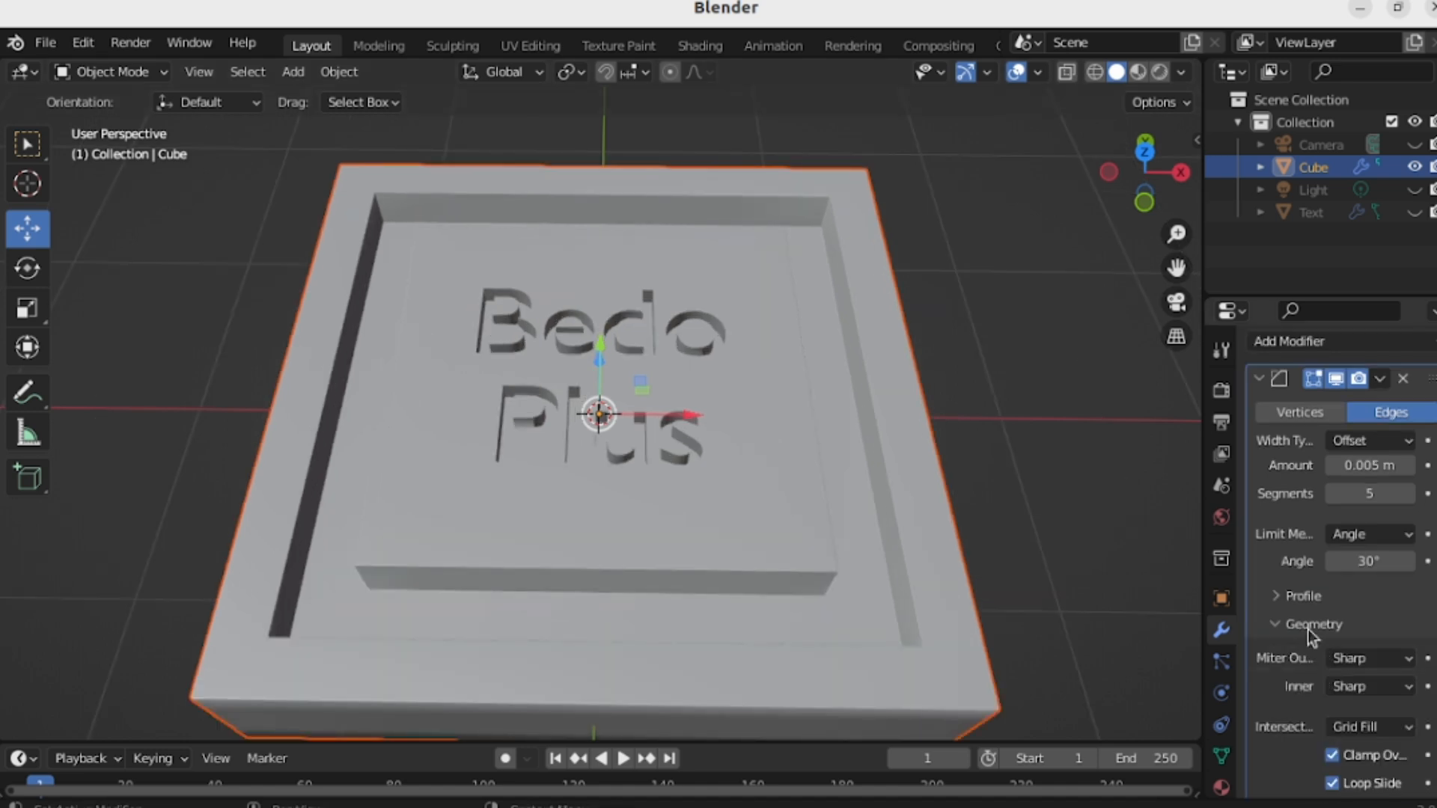
pyautogui.scroll(-1, 1329, 653)
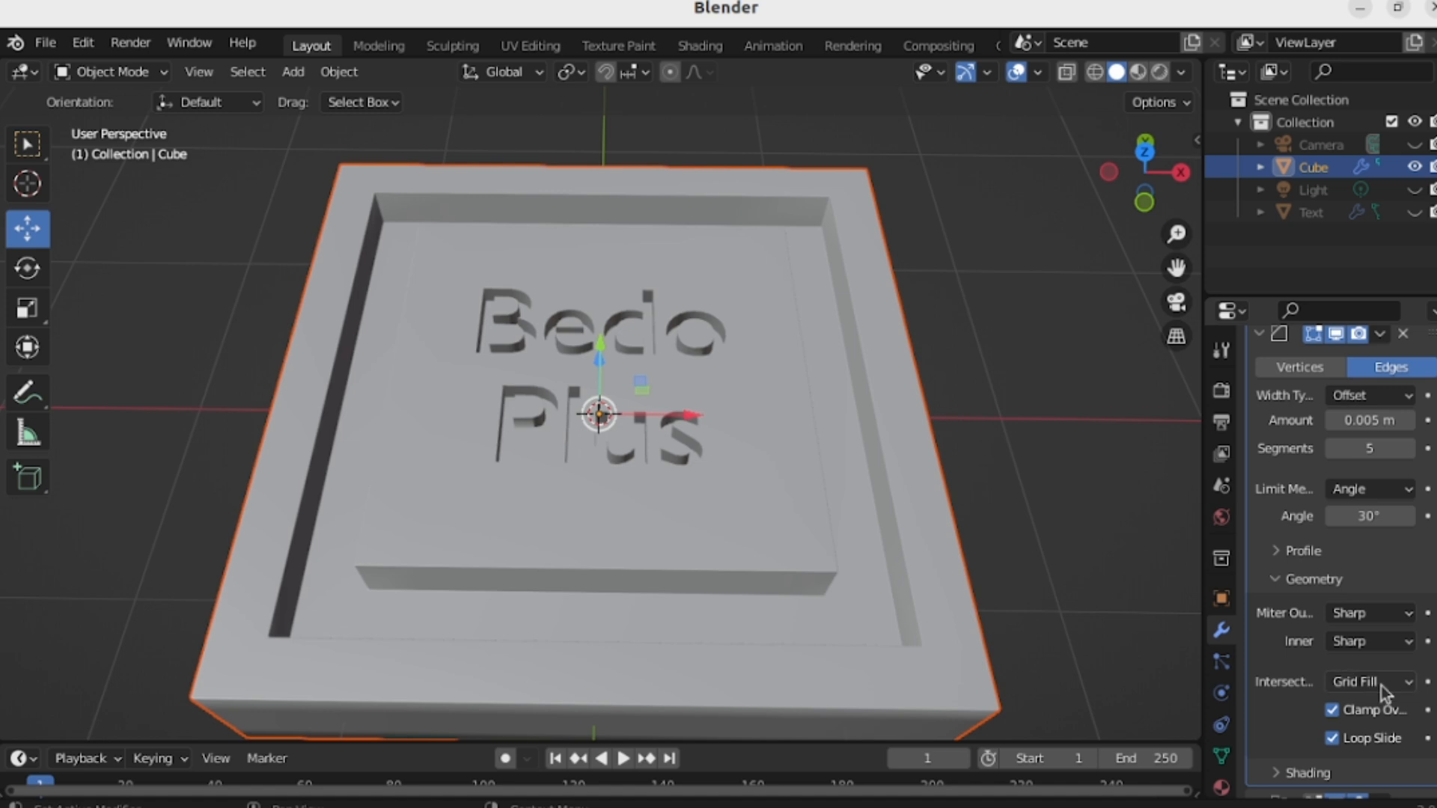
pyautogui.click(1334, 713)
pyautogui.scroll(-4, 946, 501)
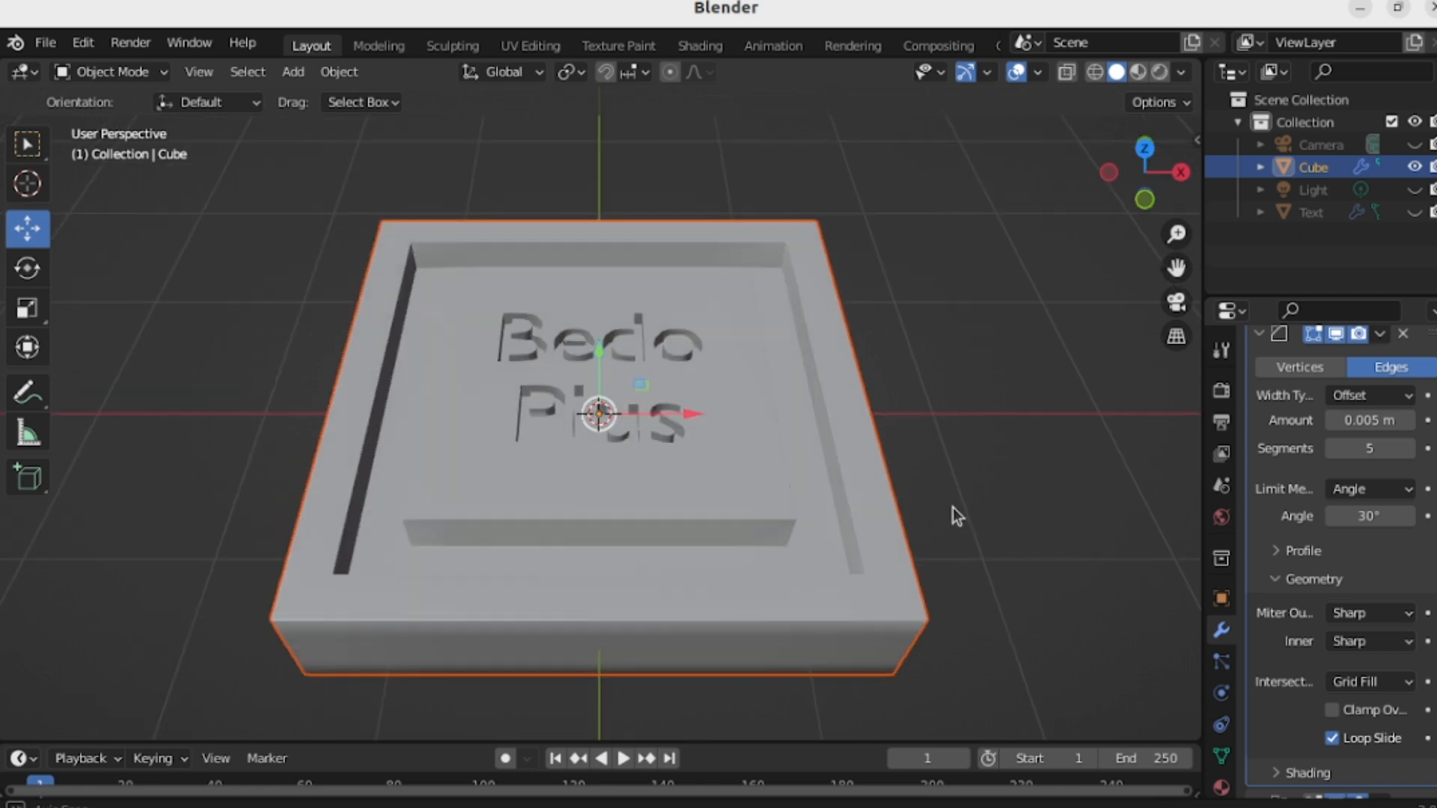
# Inspect the slab's engraved lettering, raised centre and recessed border from above and from the corner.
pyautogui.moveTo(954, 507); pyautogui.dragTo(946, 565, button='middle')
pyautogui.scroll(4, 942, 524)
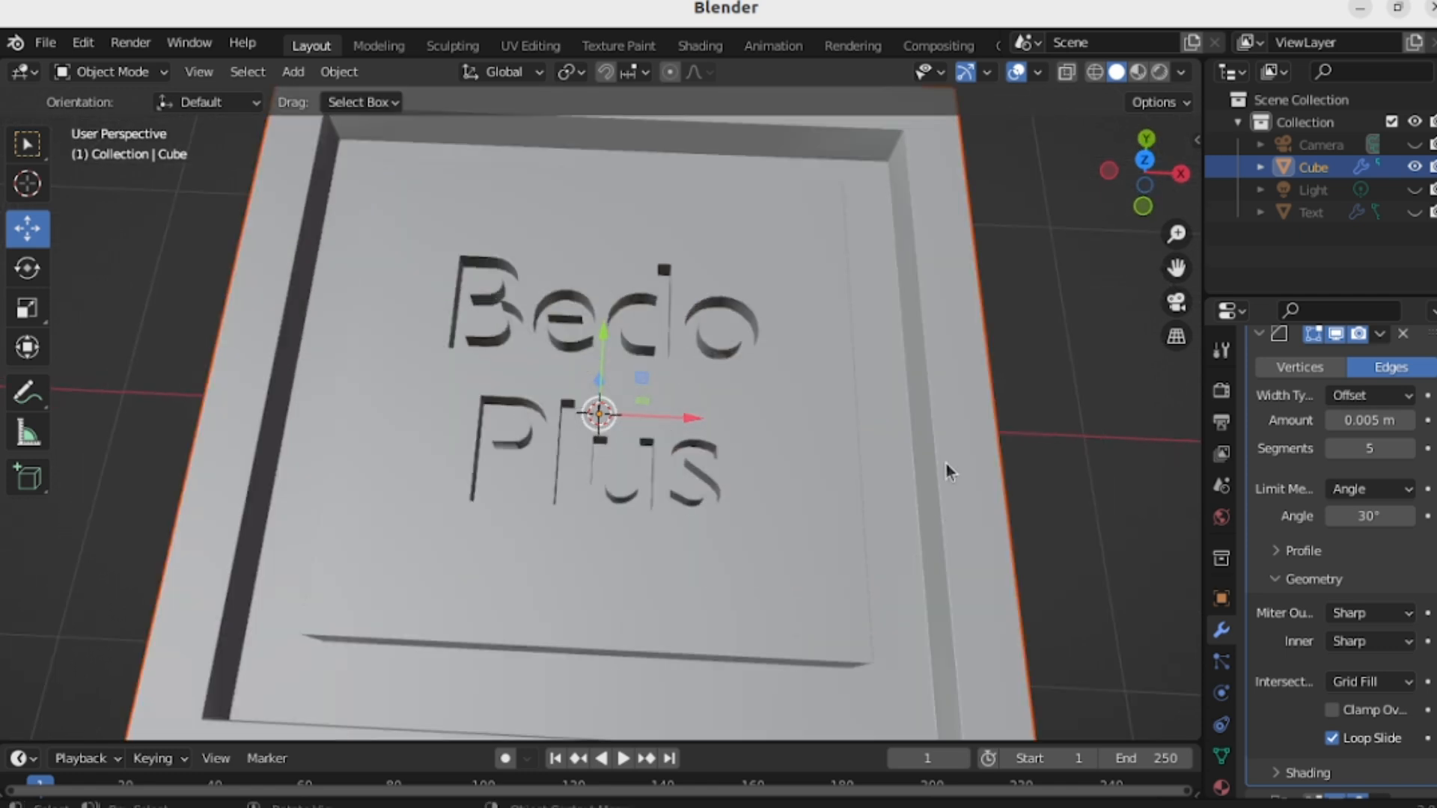
pyautogui.scroll(-4, 946, 464)
pyautogui.moveTo(953, 411); pyautogui.dragTo(806, 415, button='middle')
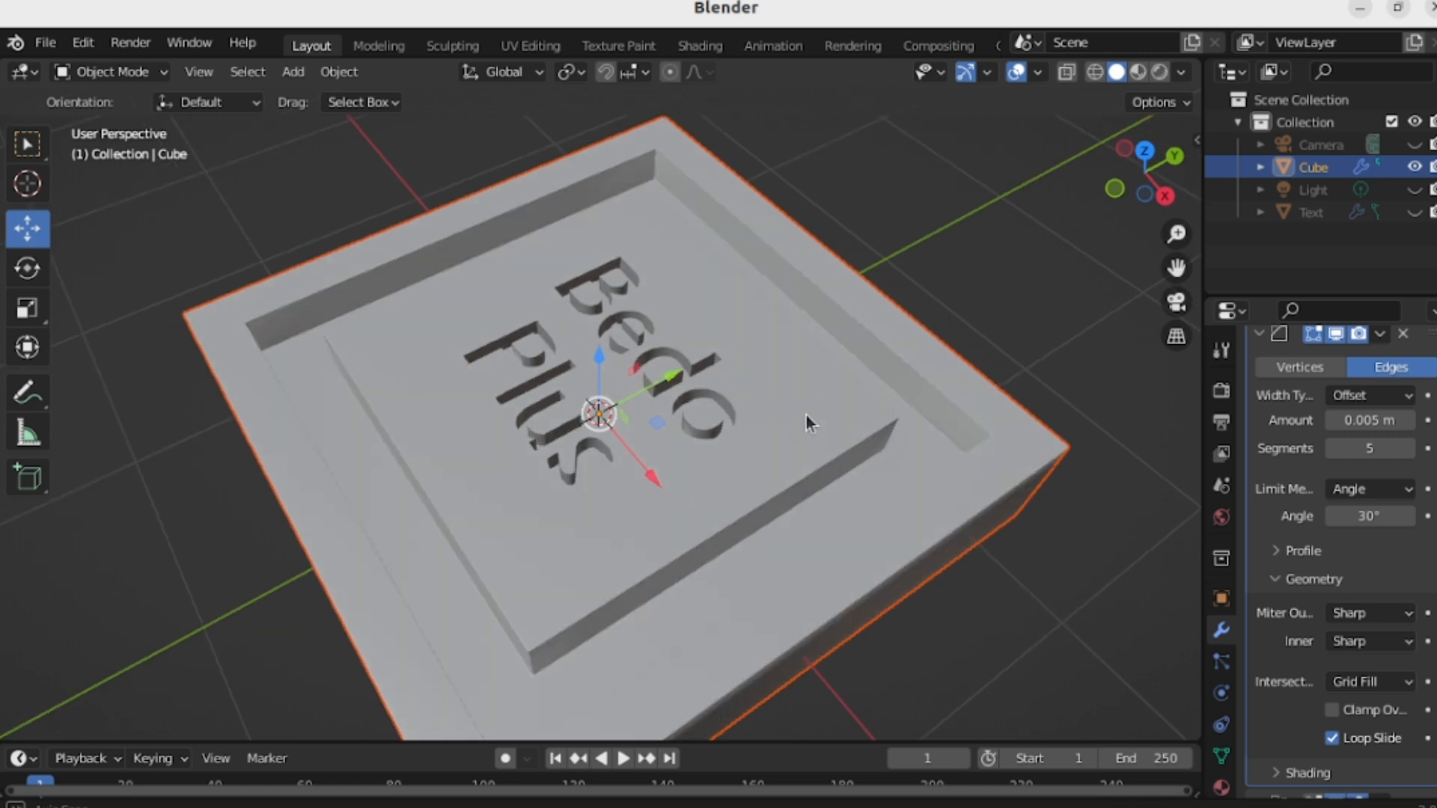
pyautogui.moveTo(807, 415)
pyautogui.mouseDown(button='middle')
pyautogui.moveTo(954, 419)
pyautogui.moveTo(961, 407)
pyautogui.mouseUp(button='middle')
# Try Harden Normals in the shading settings of the slab's first Bevel modifier and inspect the lettering.
pyautogui.scroll(-3, 1306, 684)
pyautogui.click(1306, 684)
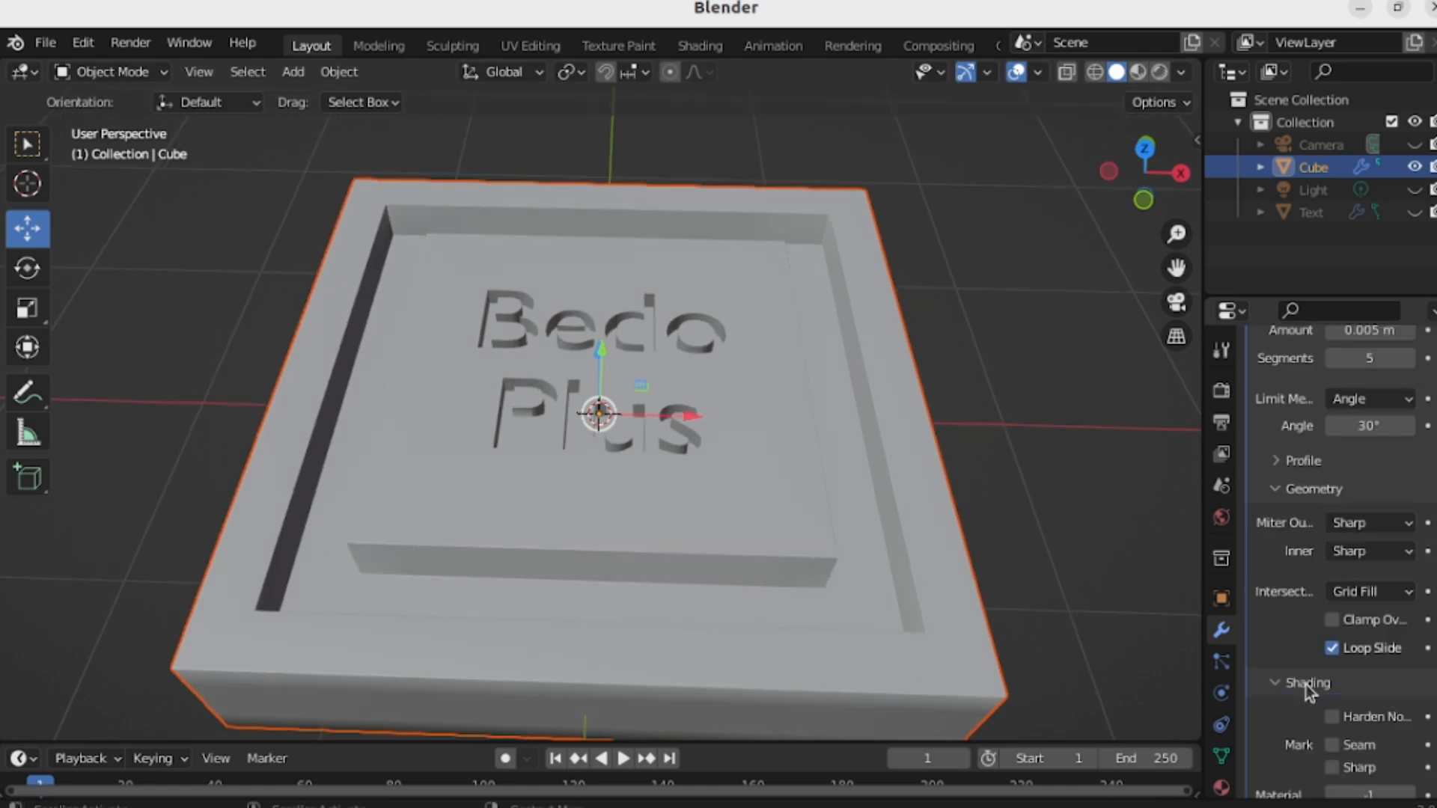
pyautogui.scroll(-3, 1305, 684)
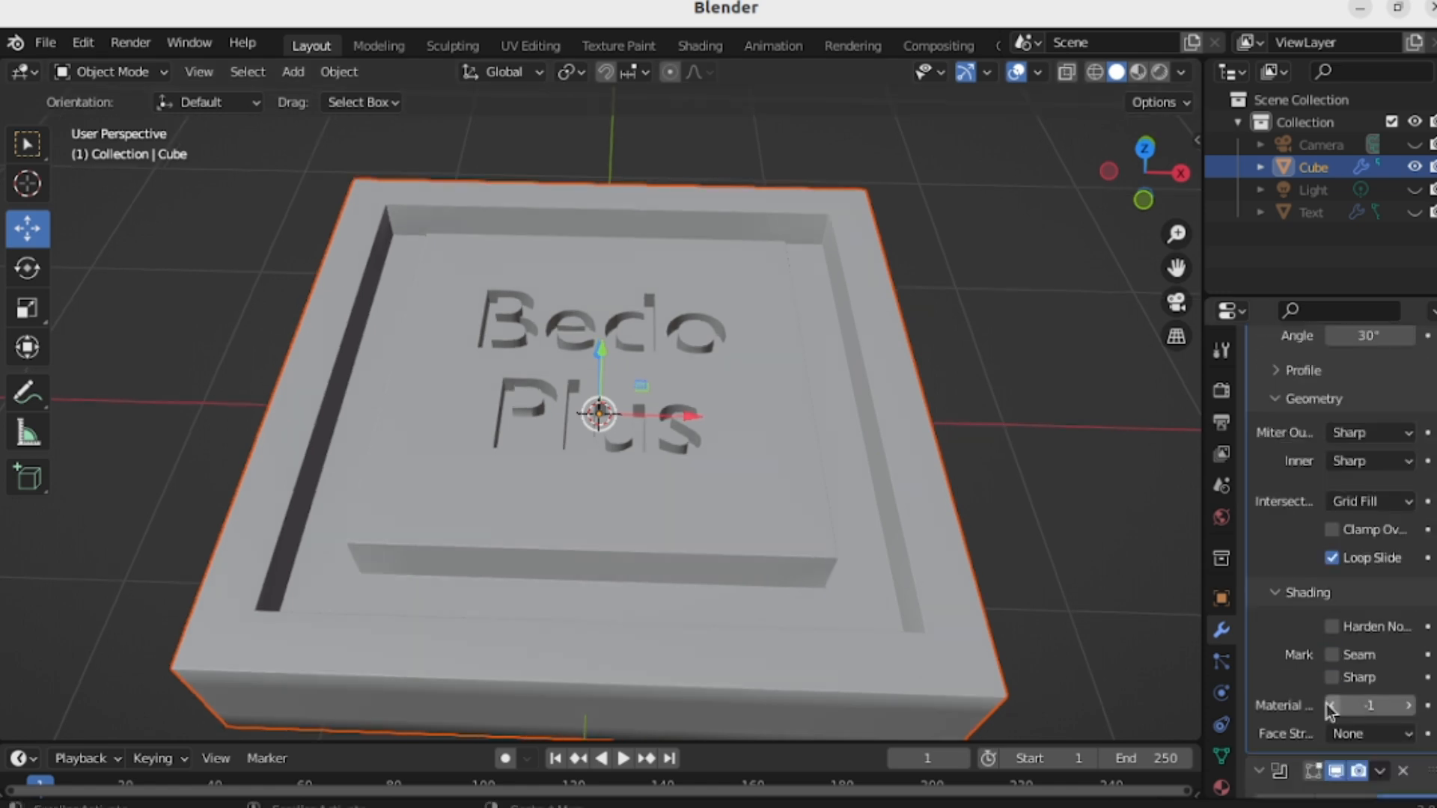
pyautogui.click(1332, 626)
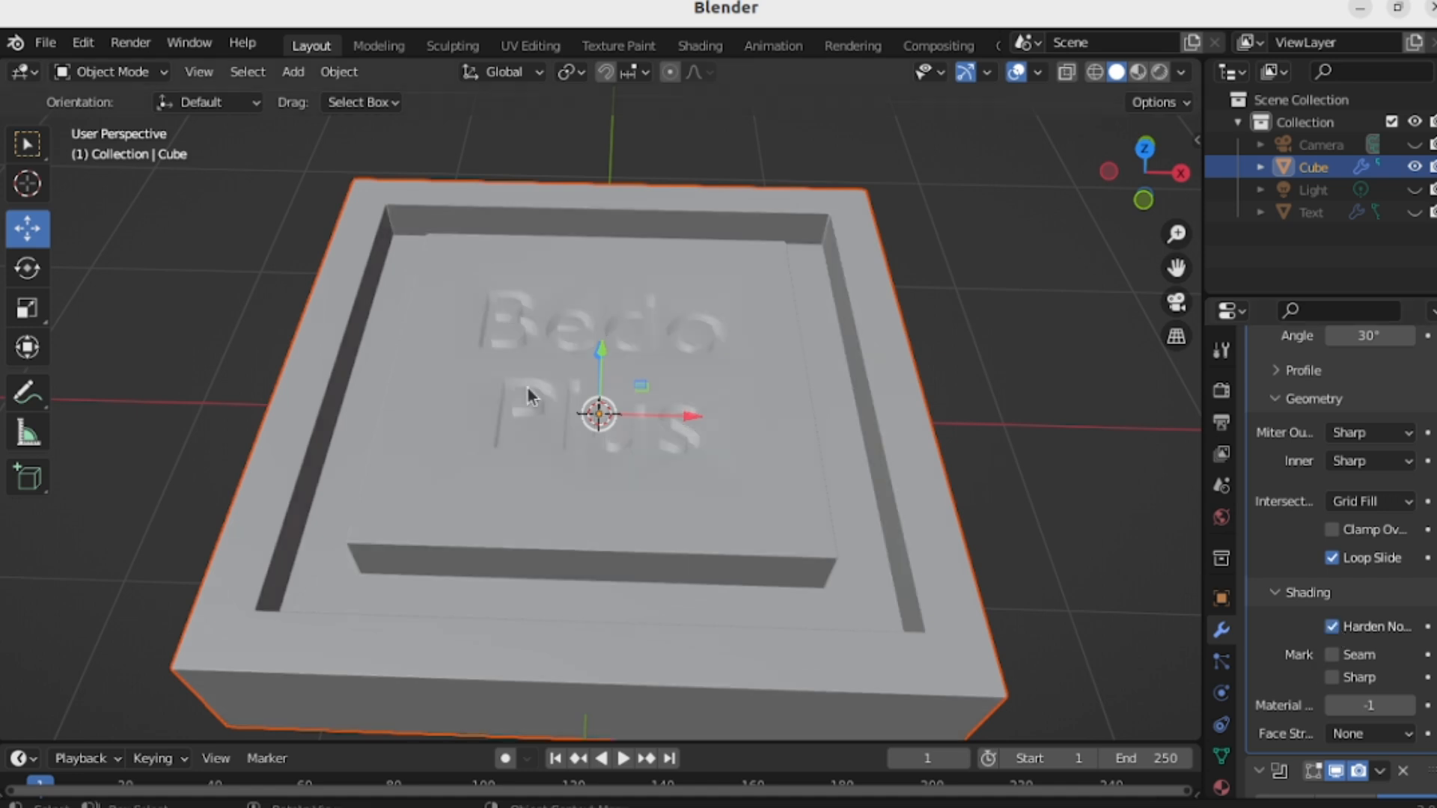
pyautogui.scroll(-2, 528, 388)
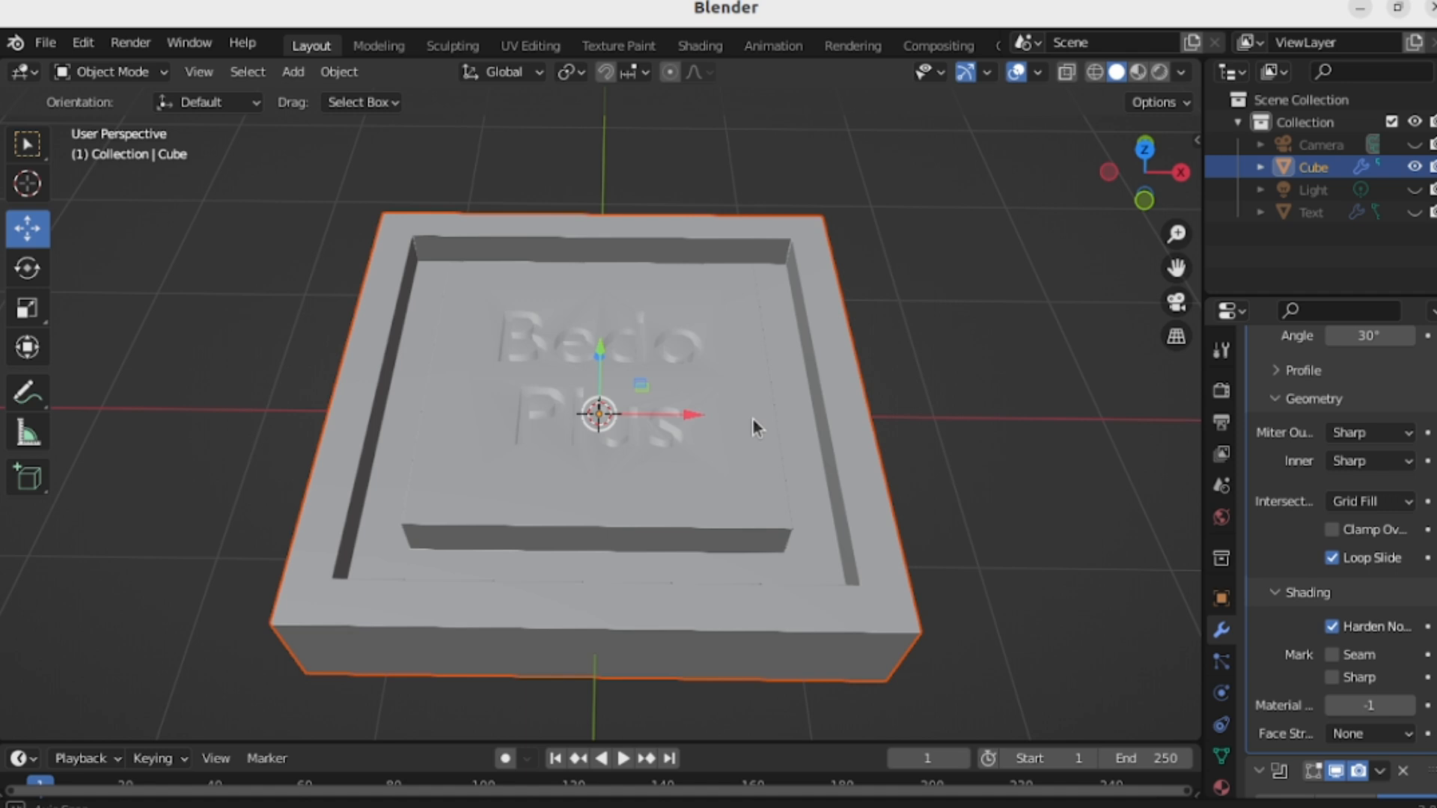
pyautogui.scroll(2, 752, 418)
pyautogui.moveTo(752, 418); pyautogui.dragTo(794, 507, button='middle')
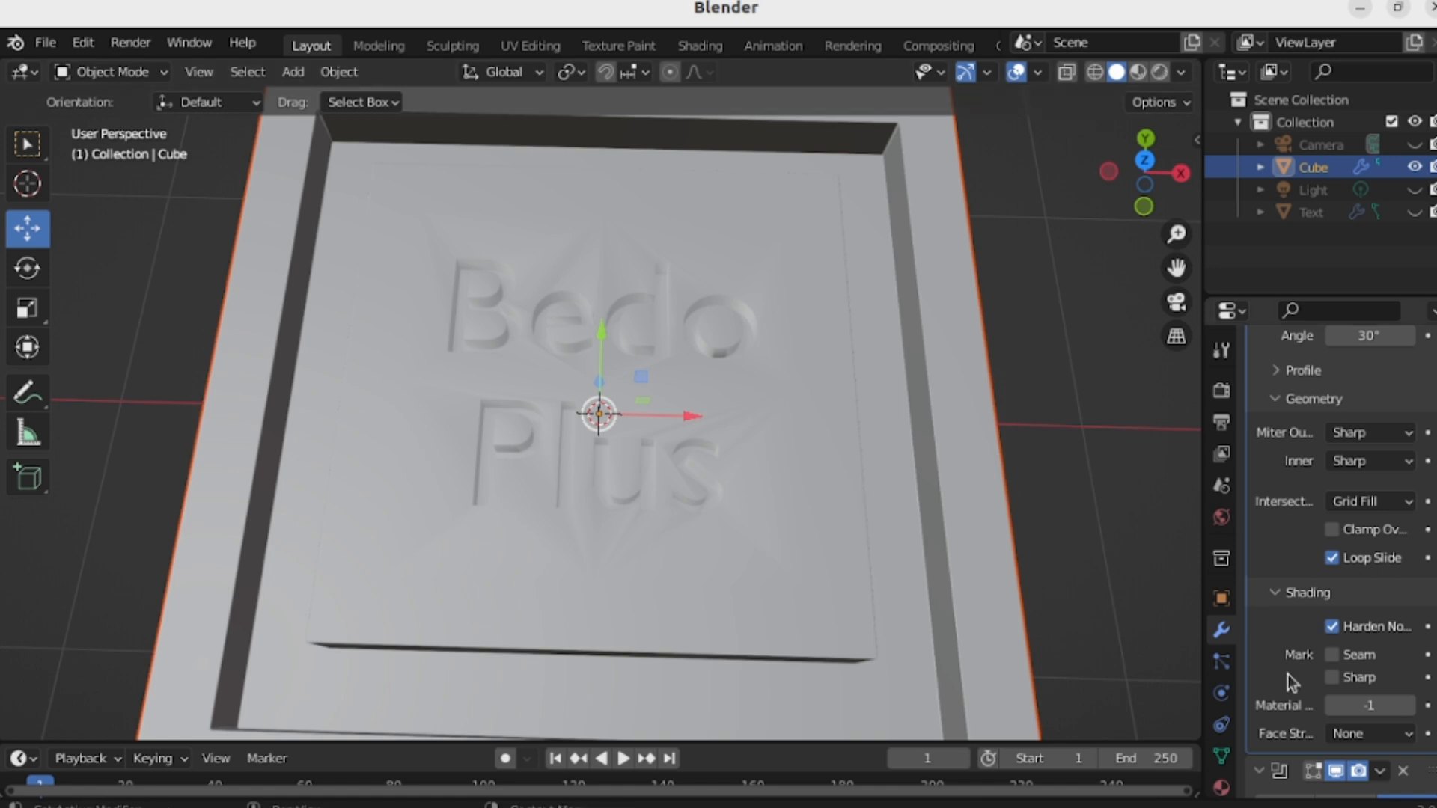
# Turn off Harden Normals on the slab's first Bevel modifier and check the shading around the letters.
pyautogui.click(1333, 627)
pyautogui.scroll(-4, 749, 435)
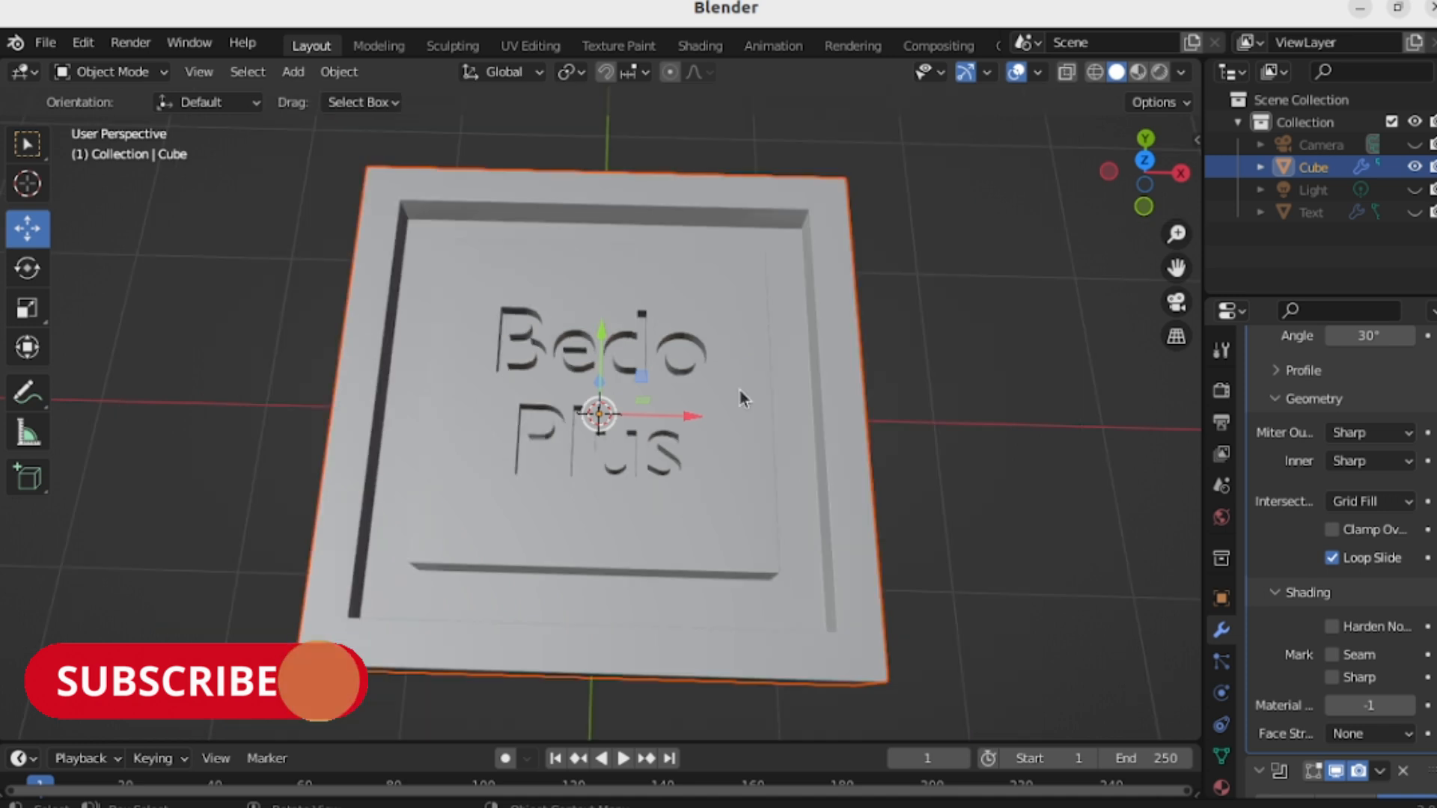
pyautogui.moveTo(739, 389); pyautogui.dragTo(648, 352, button='middle')
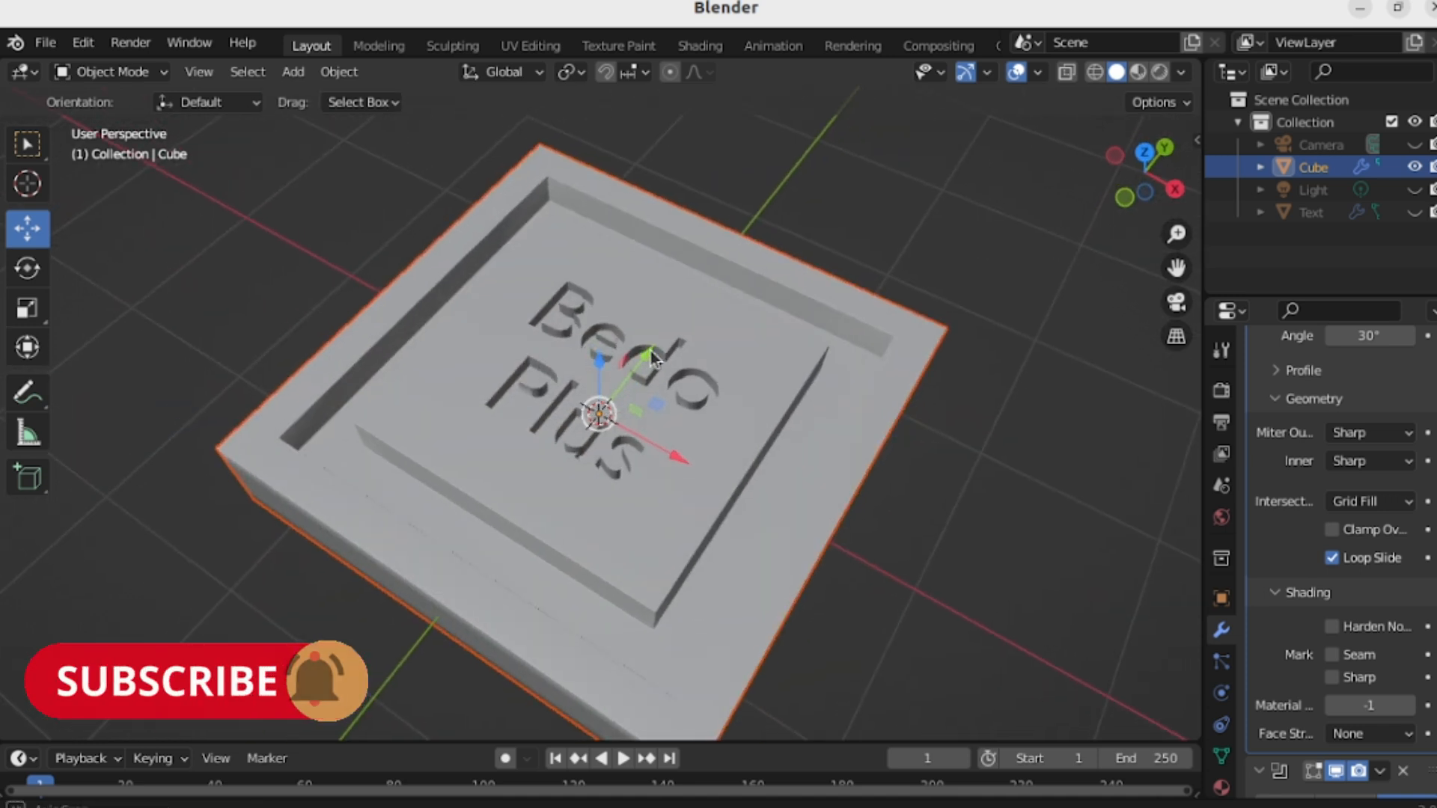